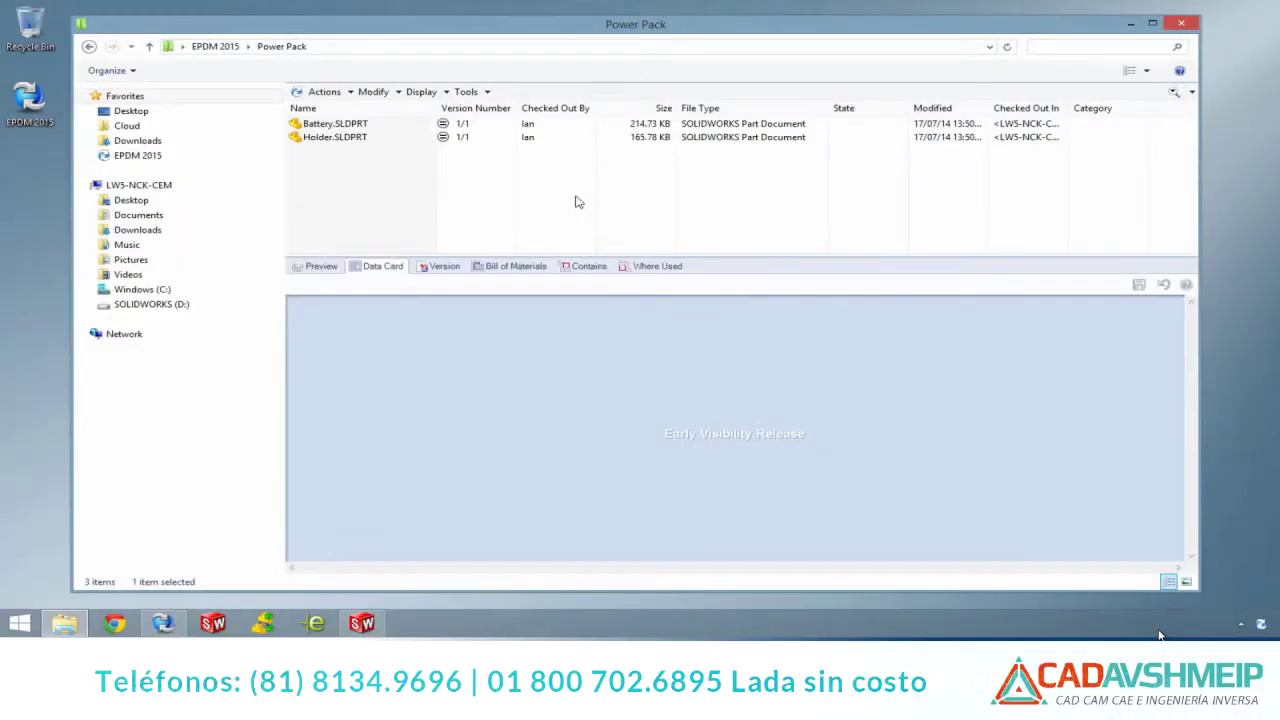
Start a new assembly structure from the empty folder and maximize the Treehouse window
right_click(575, 202)
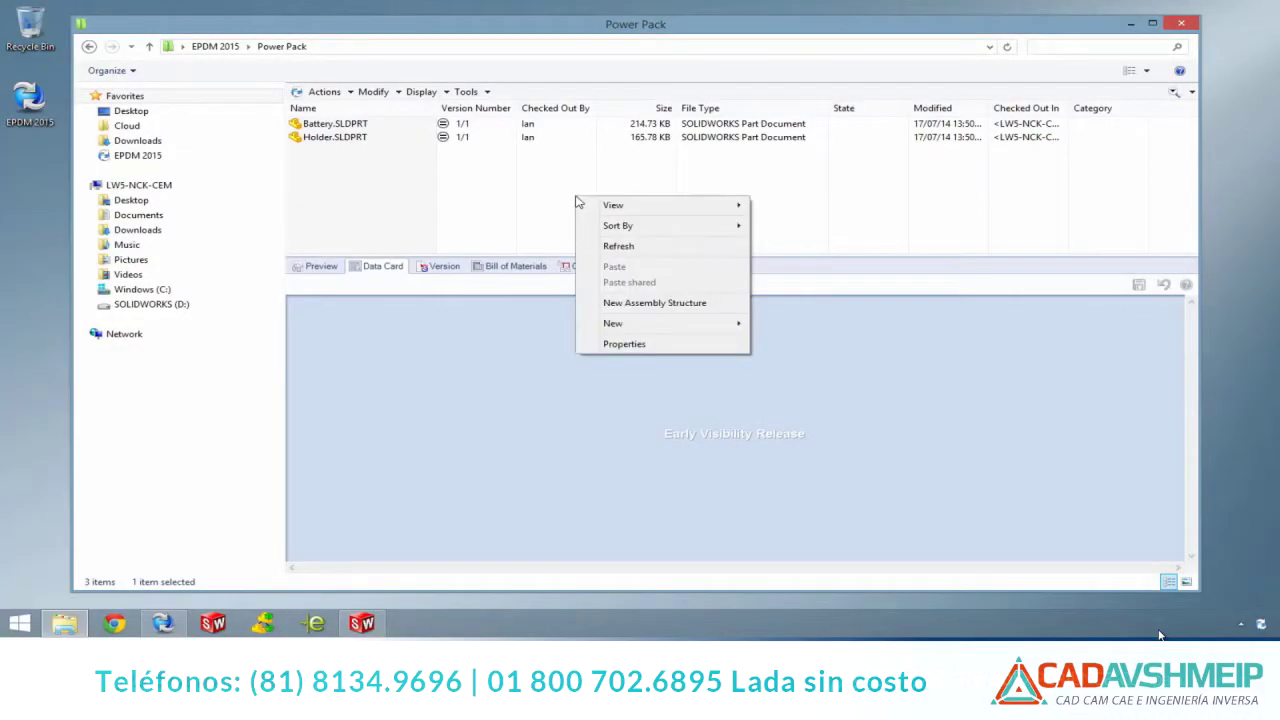
click(706, 303)
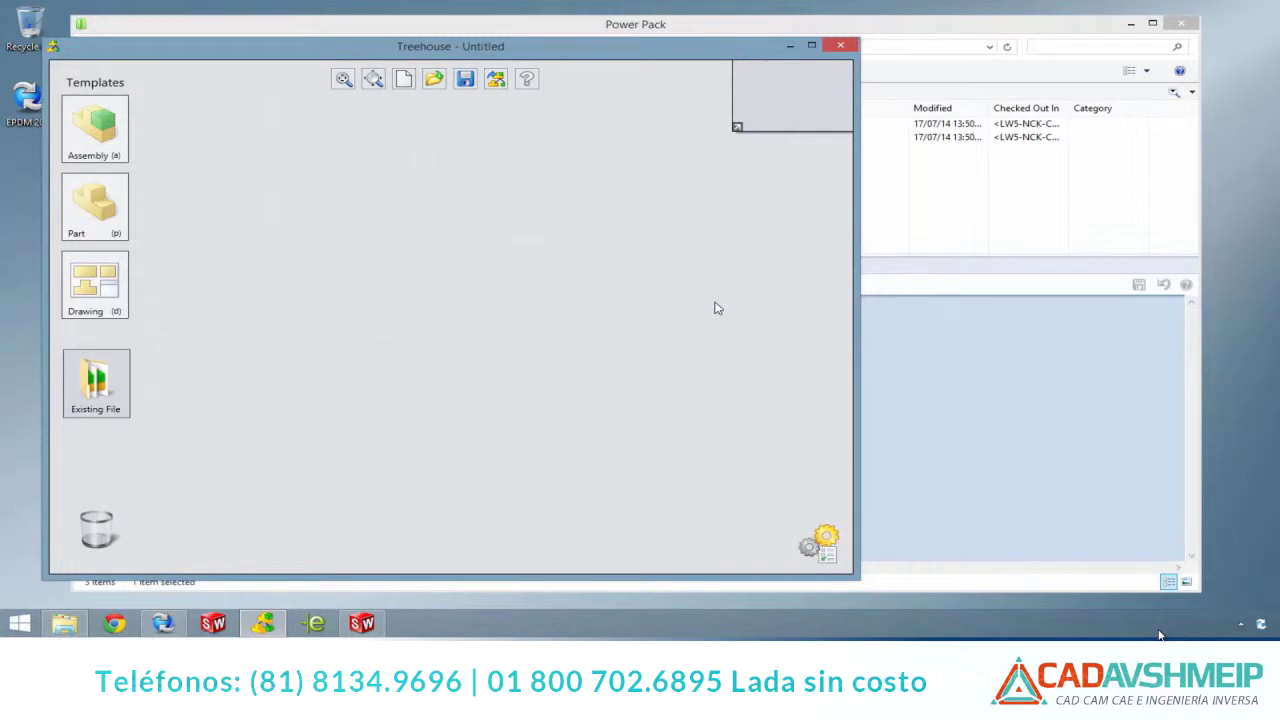
double_click(634, 54)
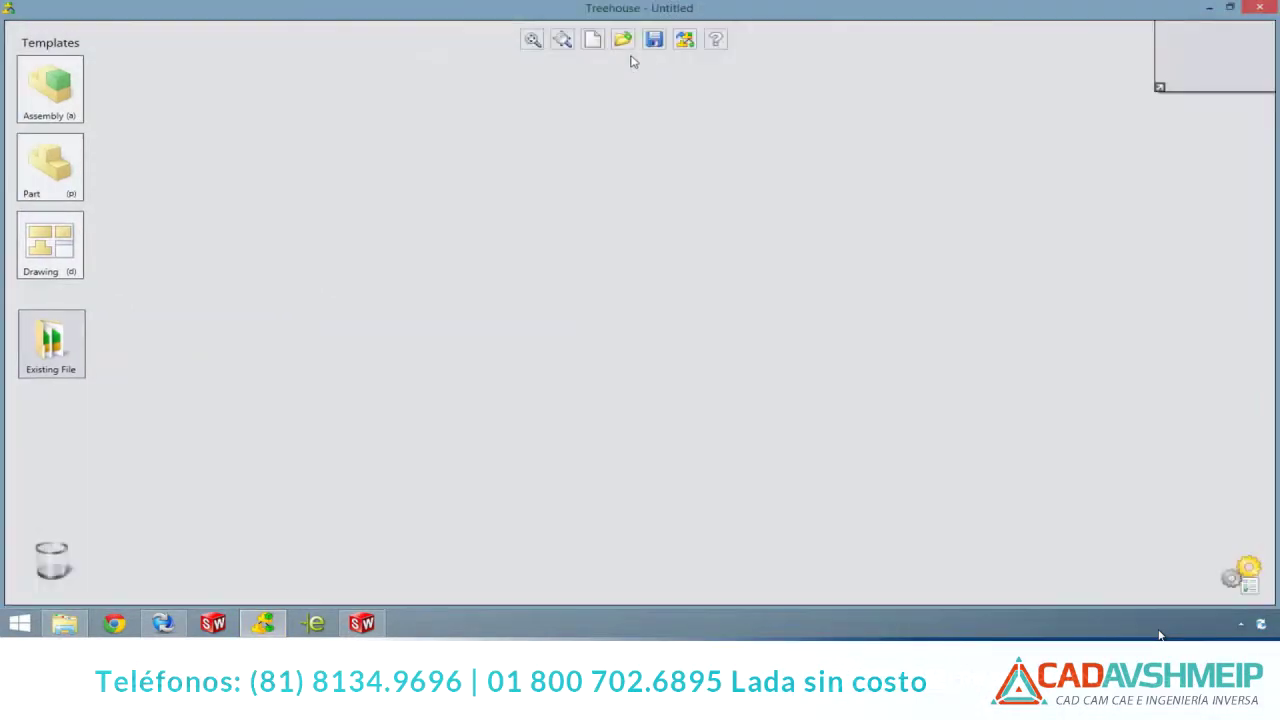
Add a top-level assembly named Power Pack, with a new part placed beneath it
drag(50, 85, 657, 158)
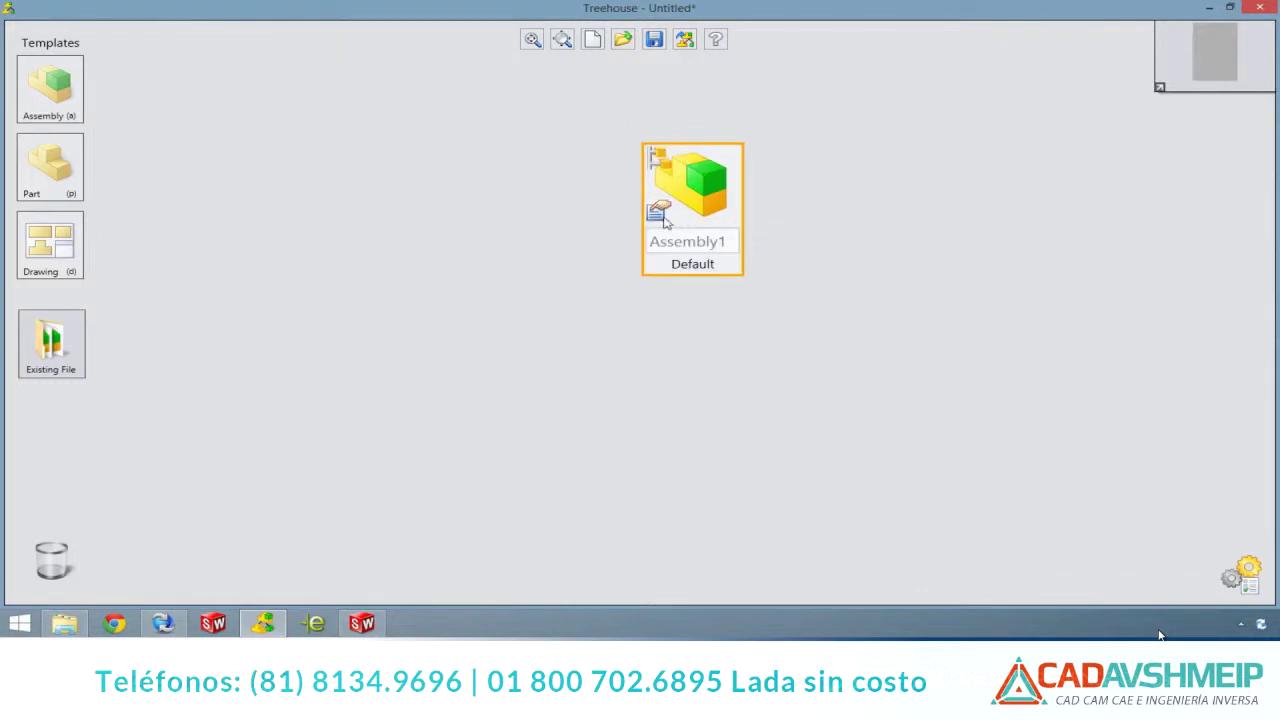
click(659, 218)
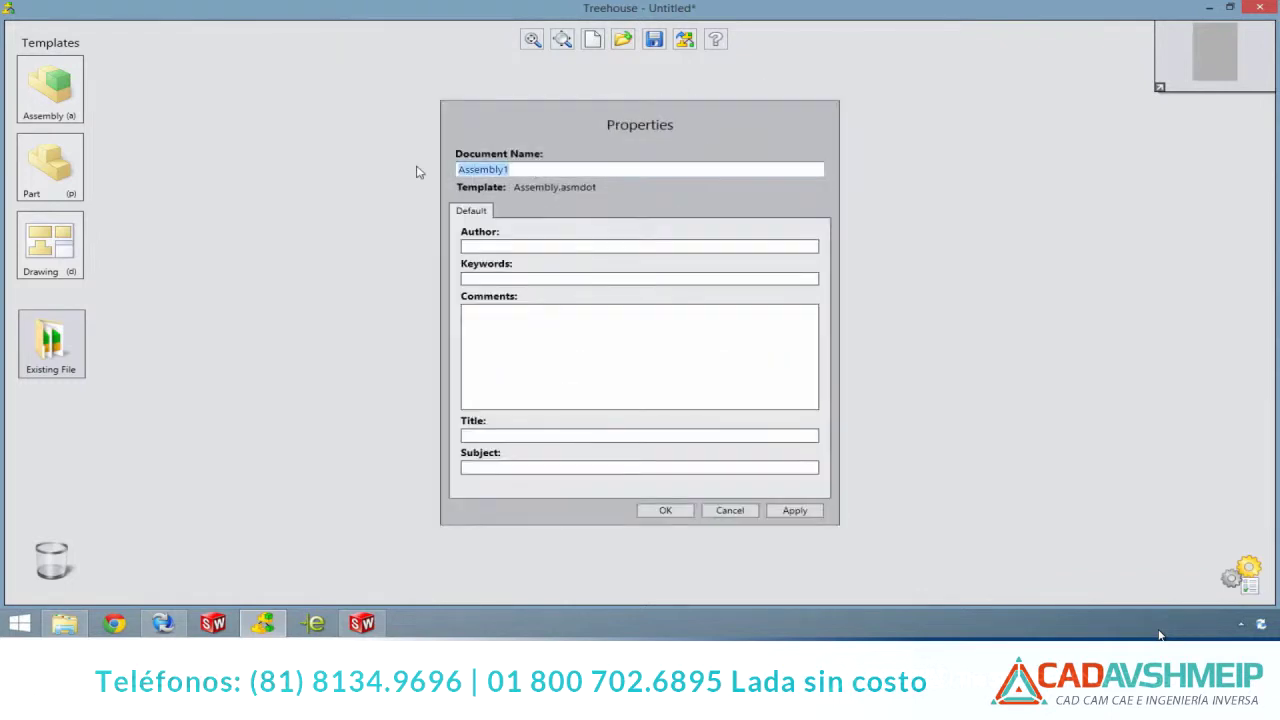
text(Power Pack)
click(665, 510)
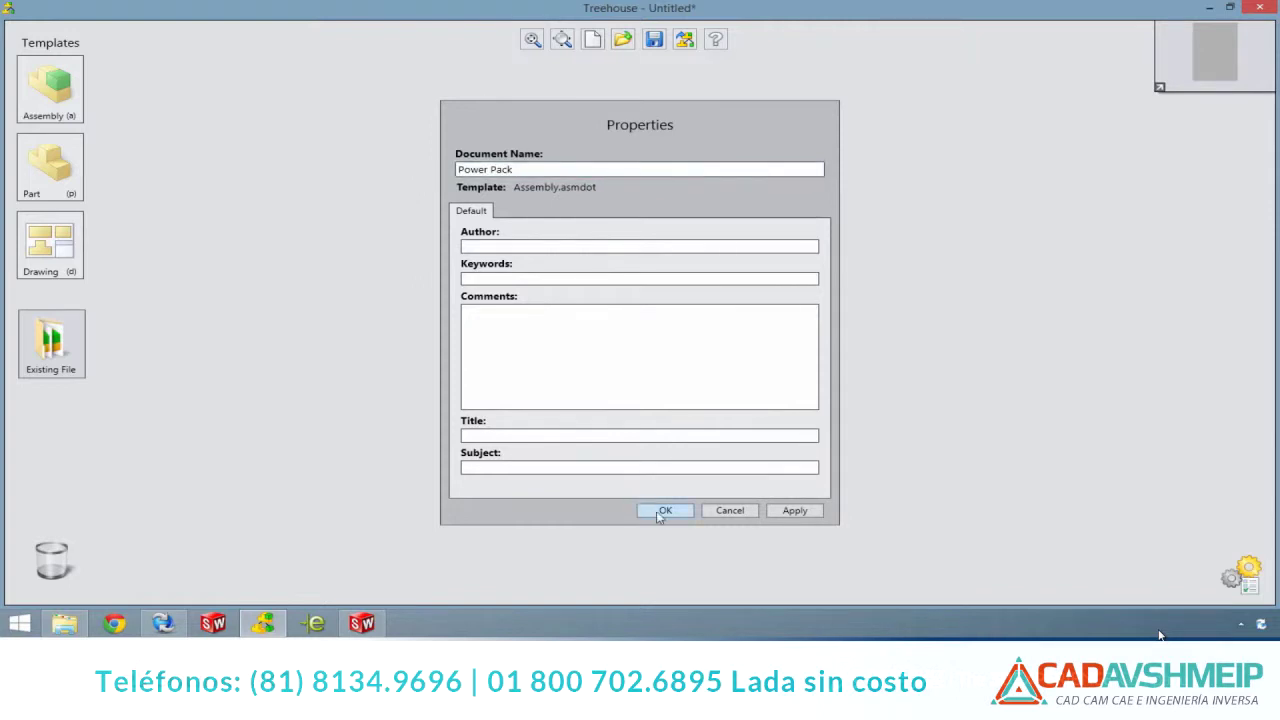
drag(50, 165, 712, 272)
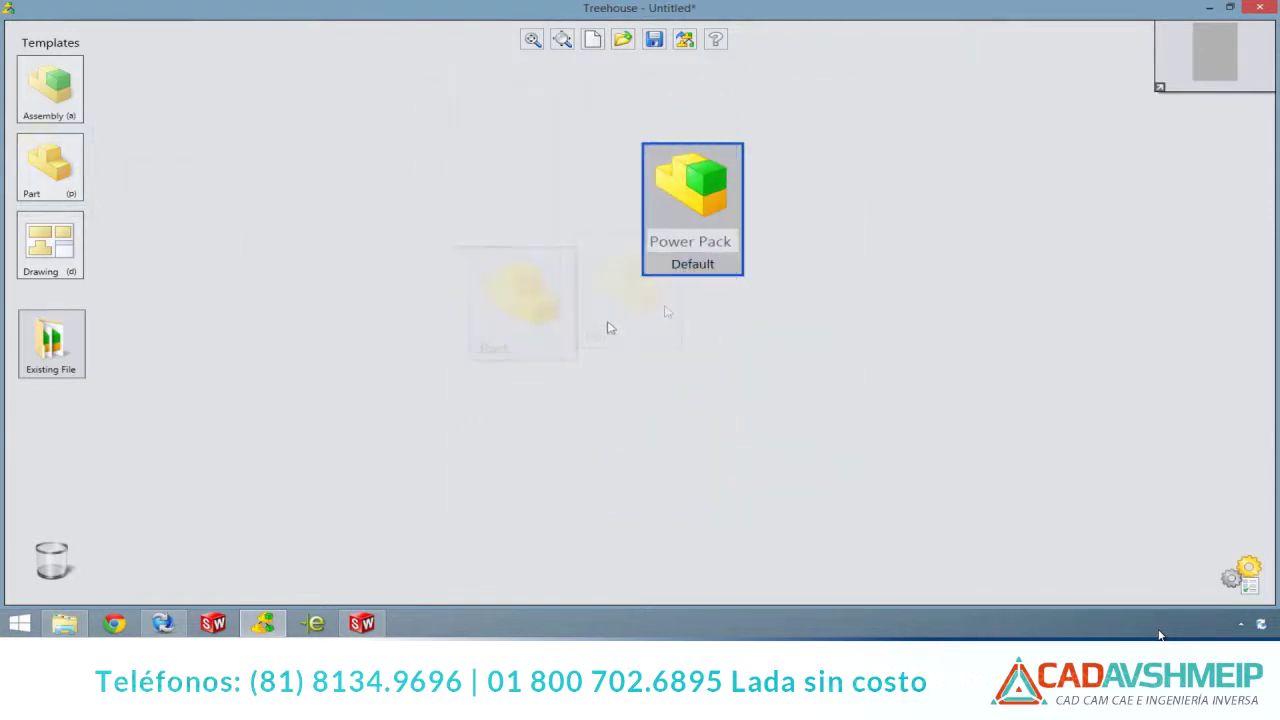
Rename Part1 to Connector and fill in its description and owner custom properties
double_click(660, 385)
double_click(470, 169)
text(Connector)
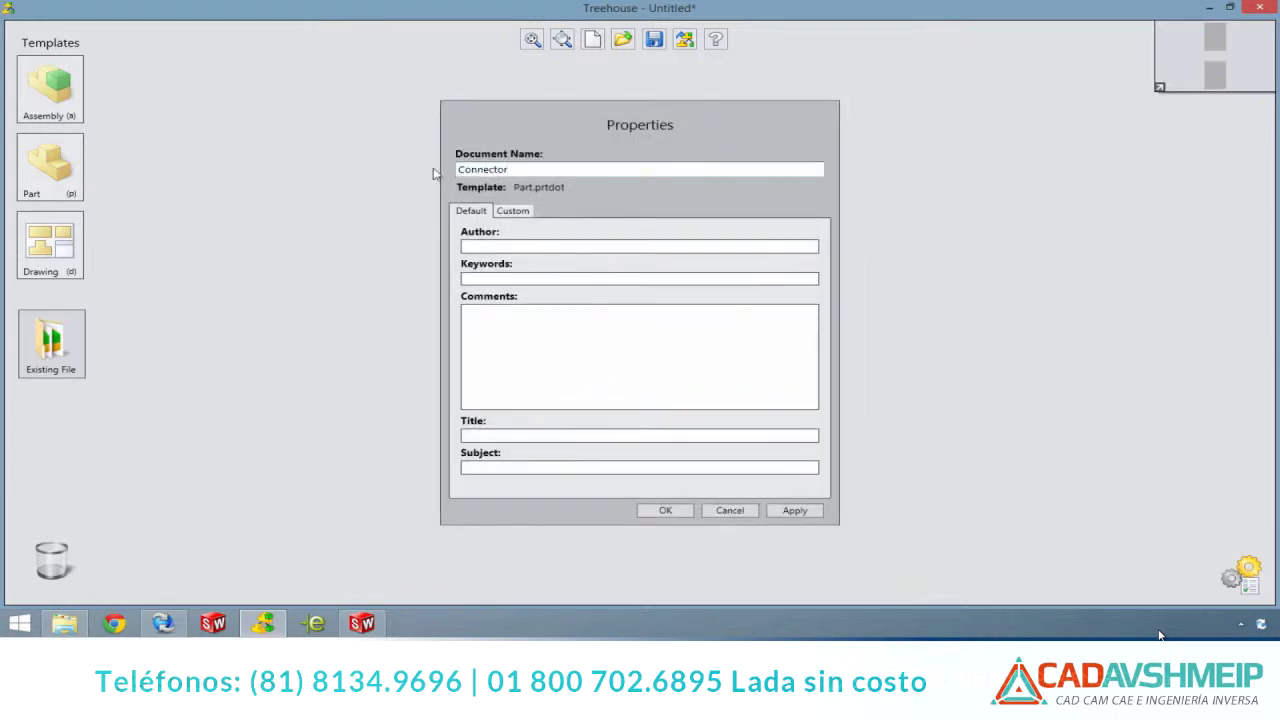
click(514, 212)
click(507, 245)
text(nector)
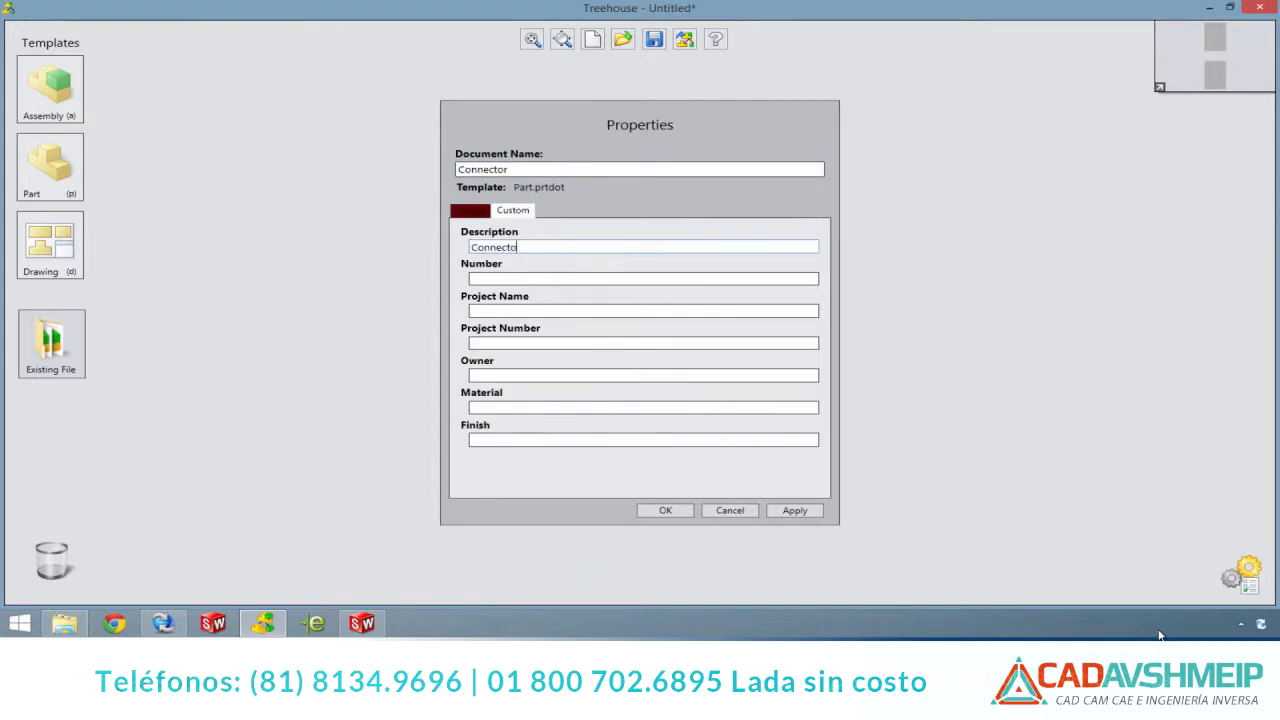
click(504, 376)
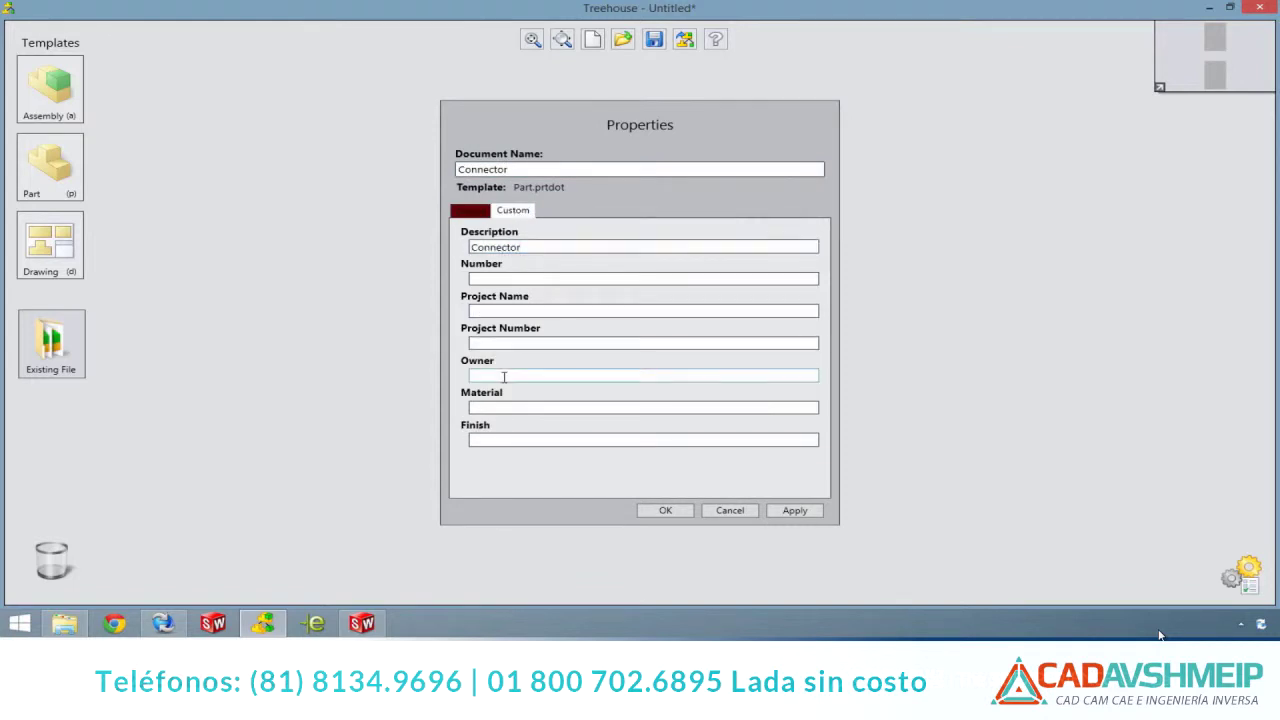
click(653, 511)
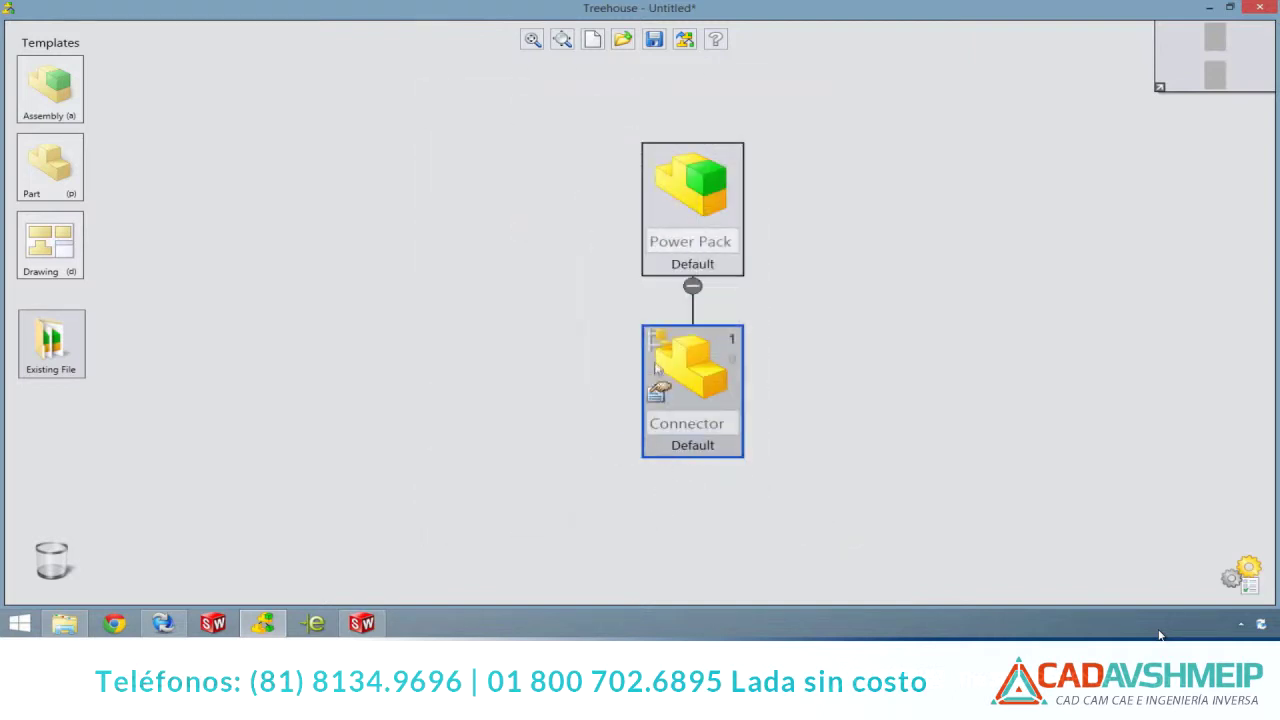
Add 2 Pin and 3 Pin configurations to the Connector part
click(660, 342)
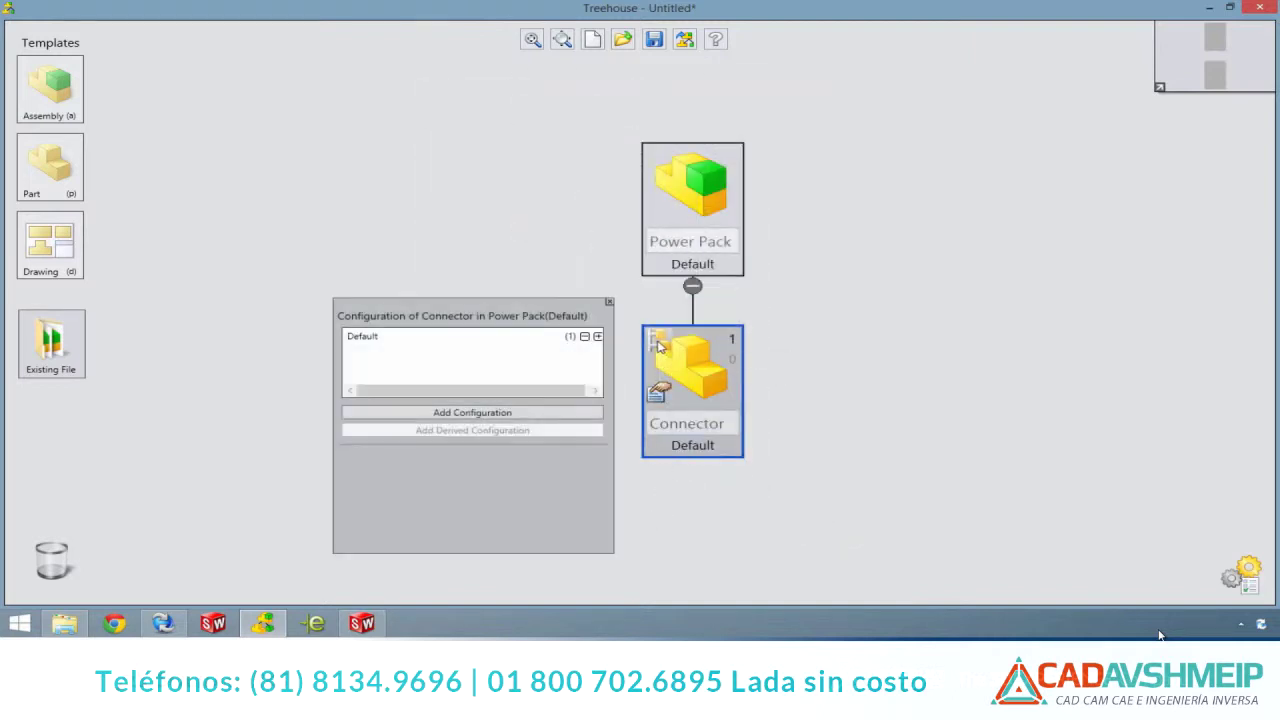
click(478, 414)
text(2 P)
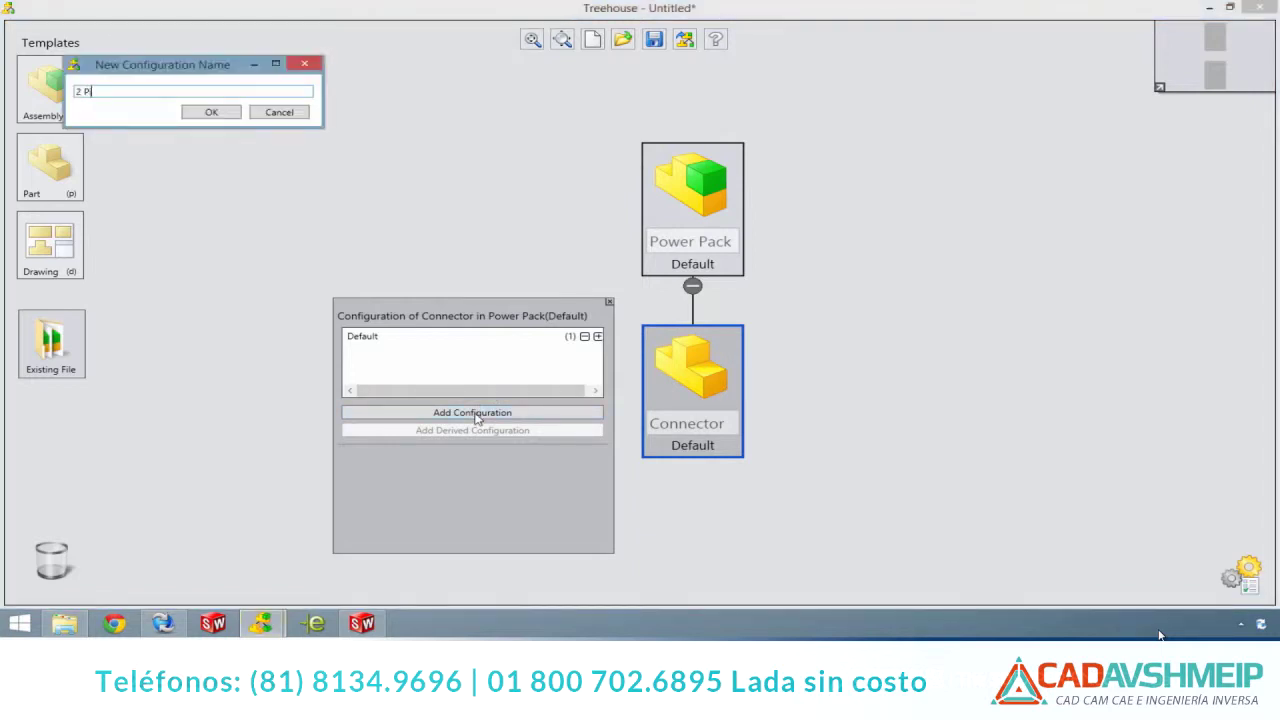
text(in)
key(Return)
click(478, 414)
text(3 Pin)
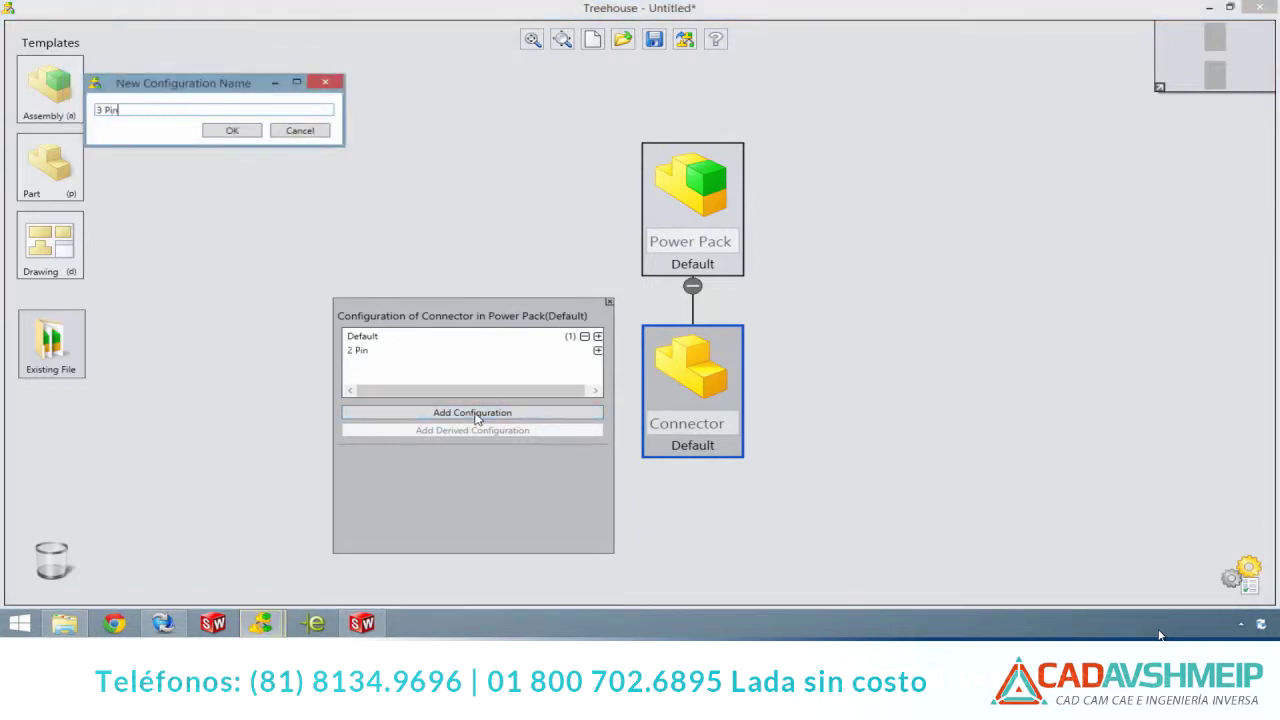
key(Return)
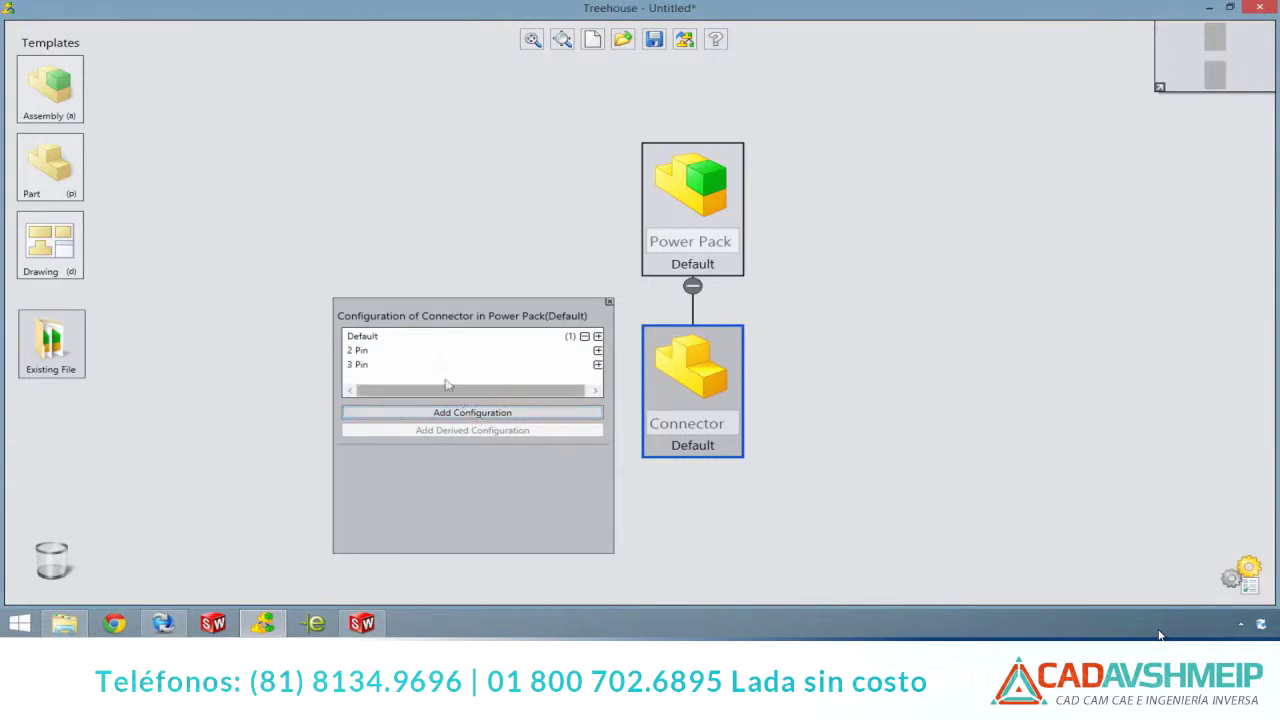
Switch the Connector from the Default configuration to 3 Pin
click(425, 340)
click(419, 496)
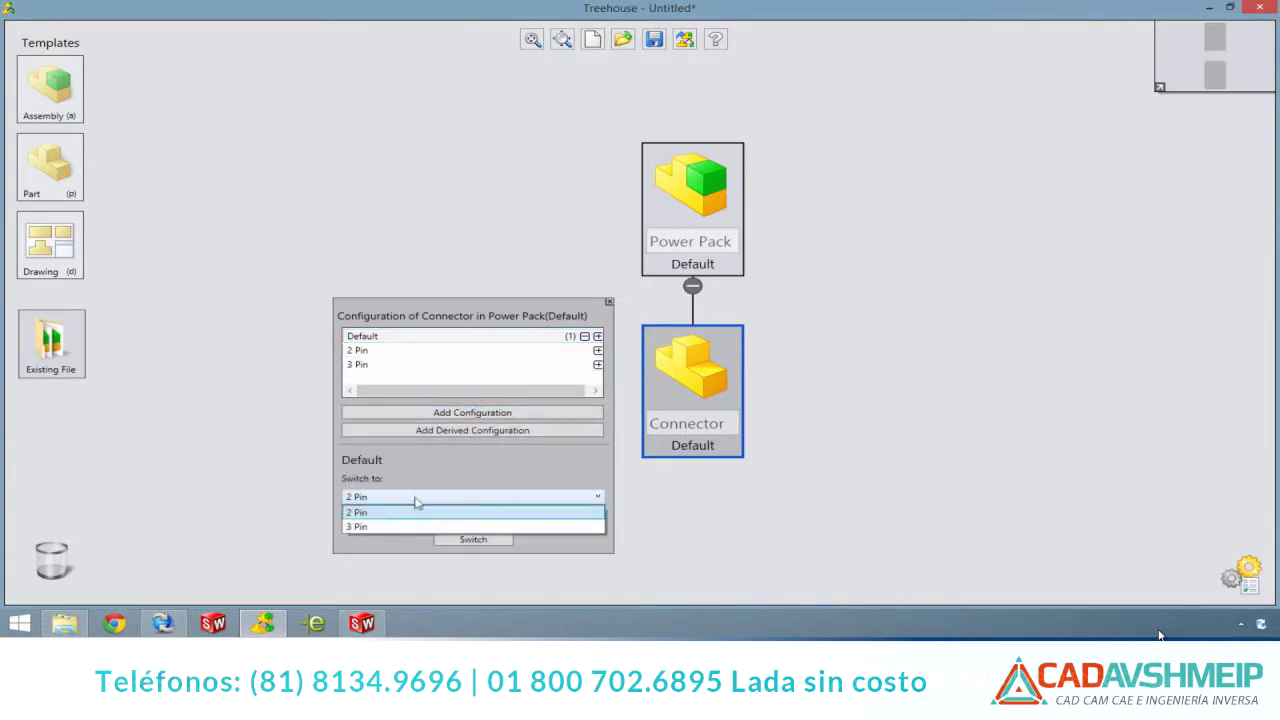
click(414, 525)
click(443, 539)
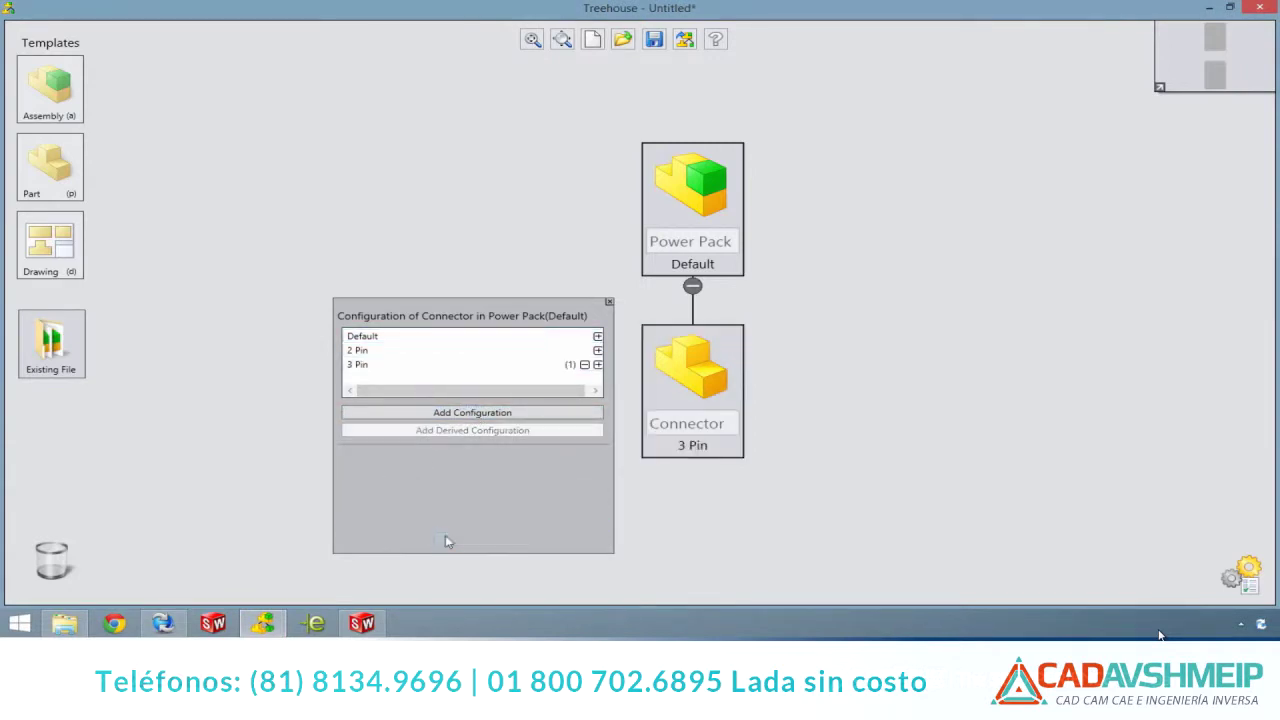
click(609, 303)
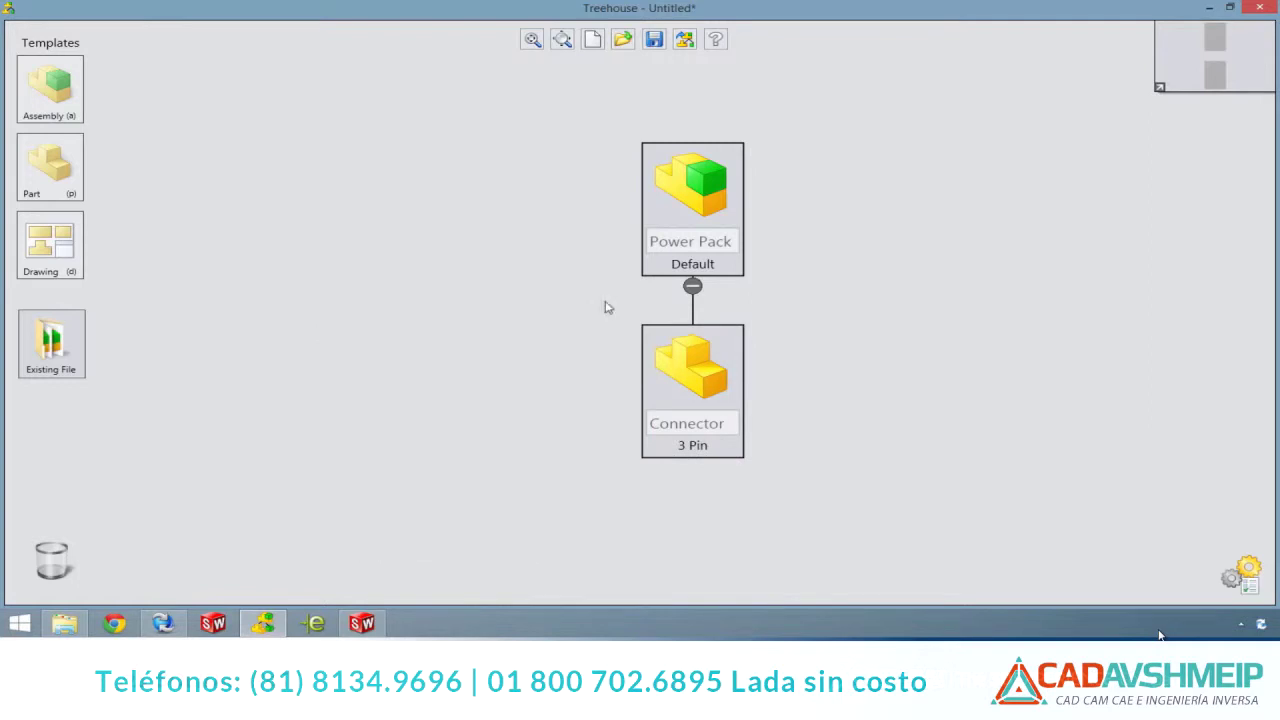
Attach new drawings to the Power Pack assembly and the Connector part
drag(50, 248, 680, 215)
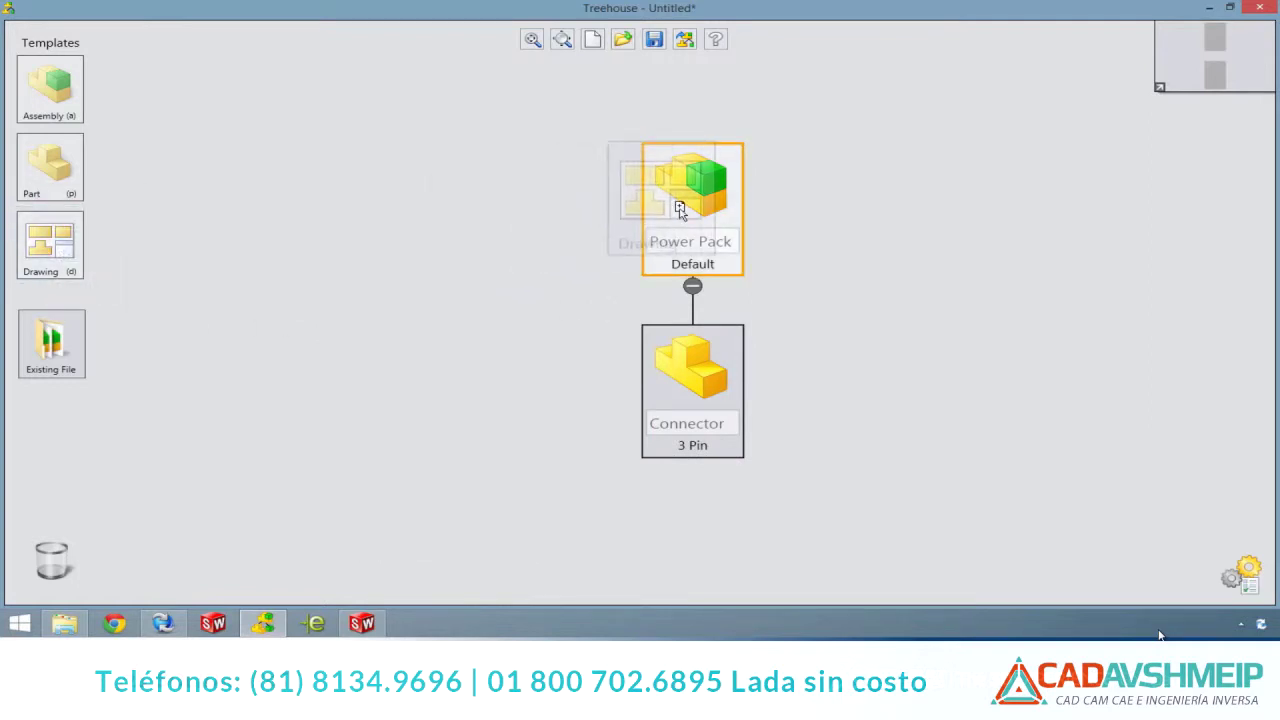
drag(50, 245, 728, 405)
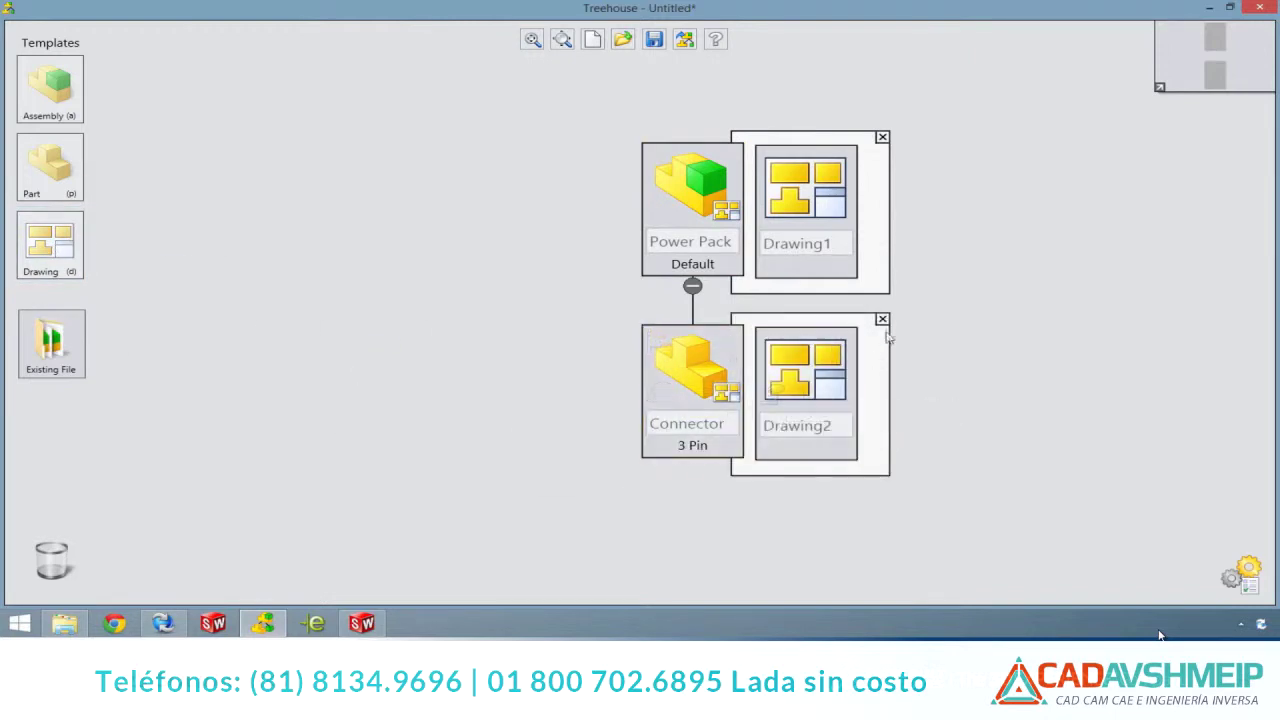
click(882, 320)
click(882, 136)
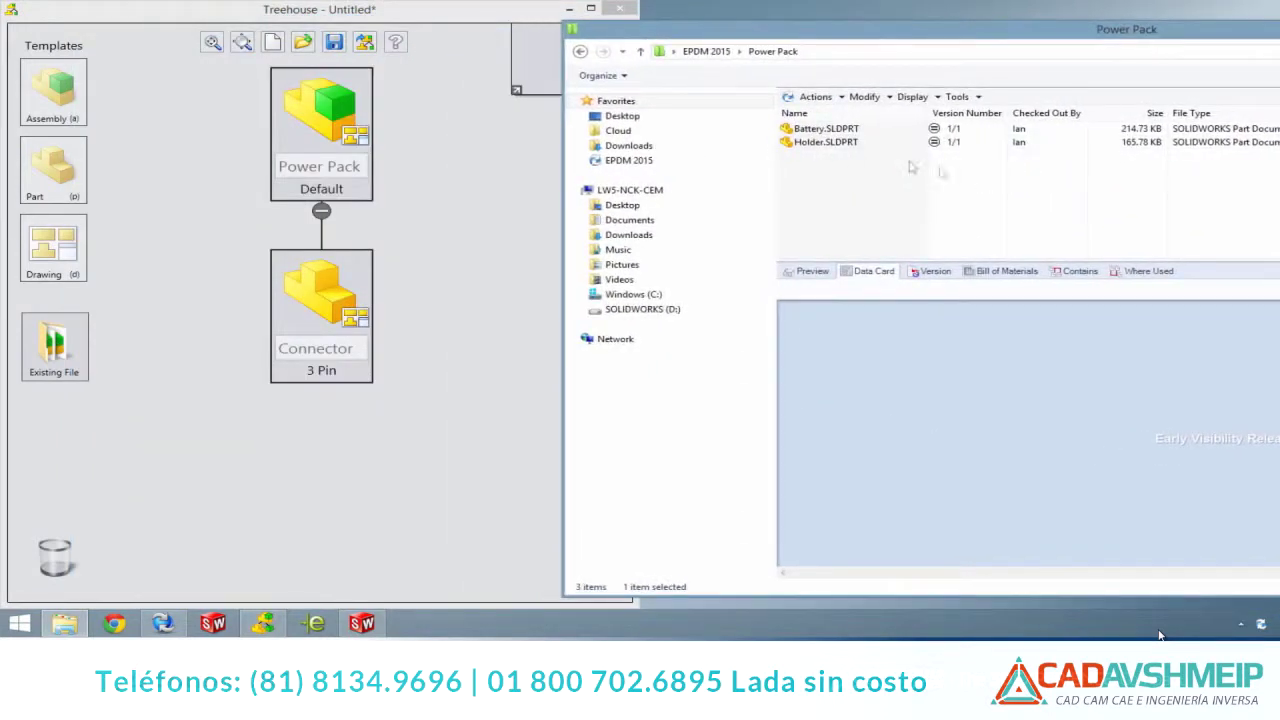
Add the vault's Holder and Battery parts under Power Pack
drag(822, 142, 317, 155)
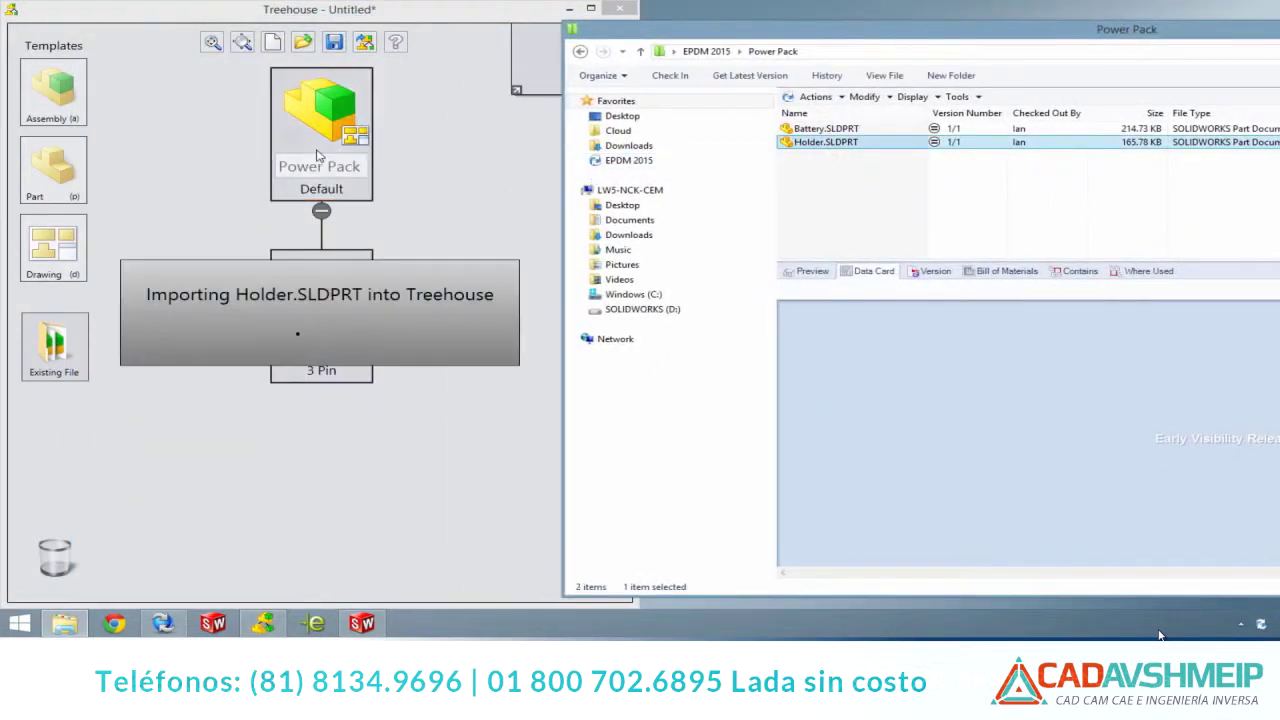
click(823, 130)
drag(822, 130, 335, 172)
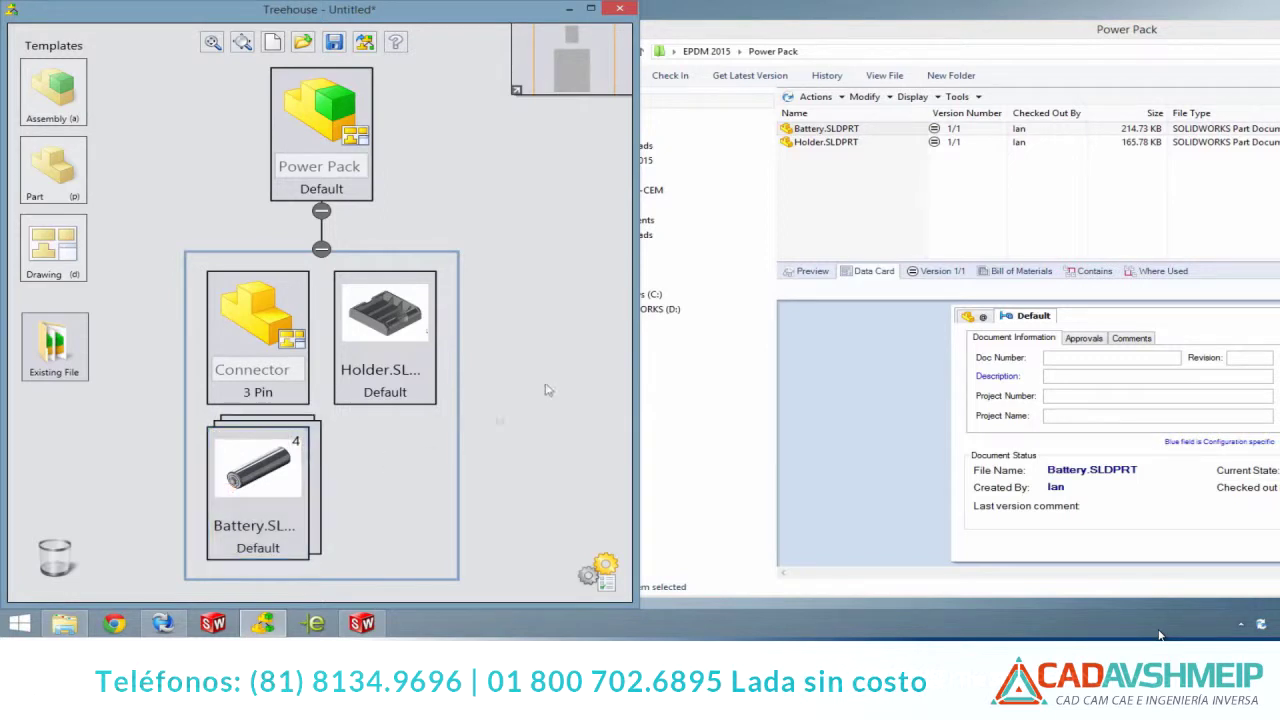
click(364, 42)
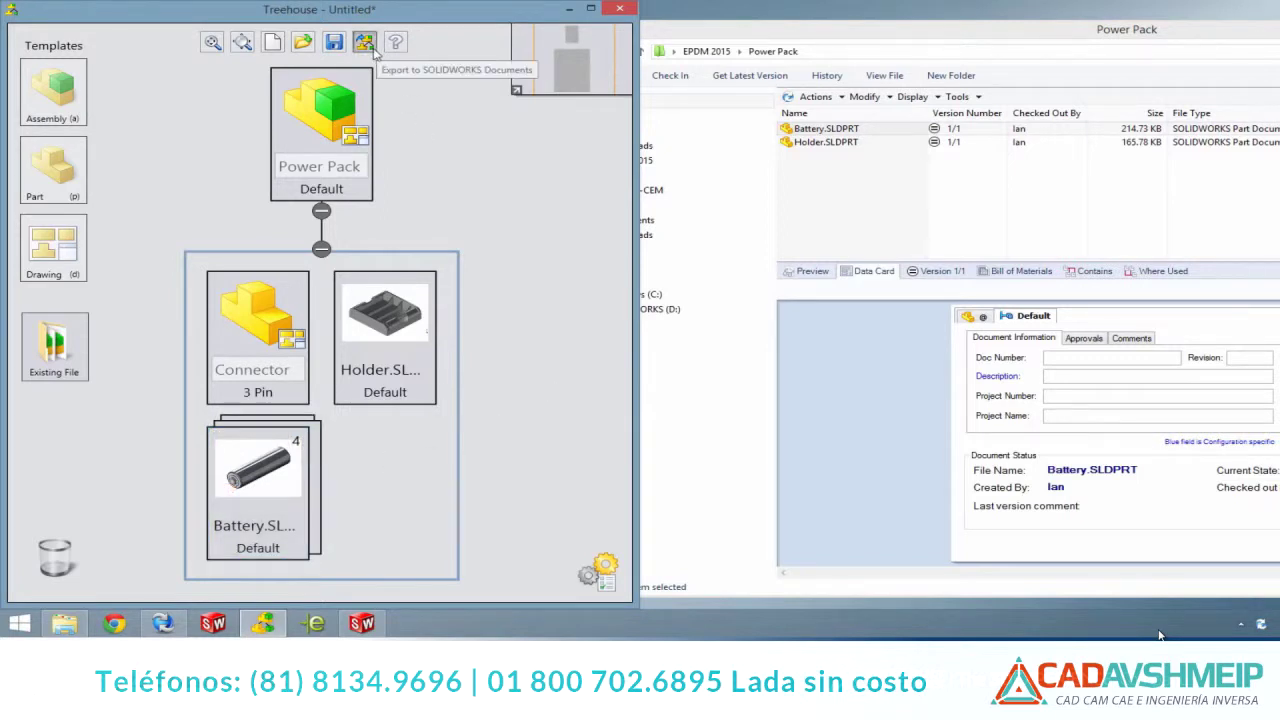
Export the tree into the vault's Power Pack folder, then close Treehouse through its save prompt
click(580, 392)
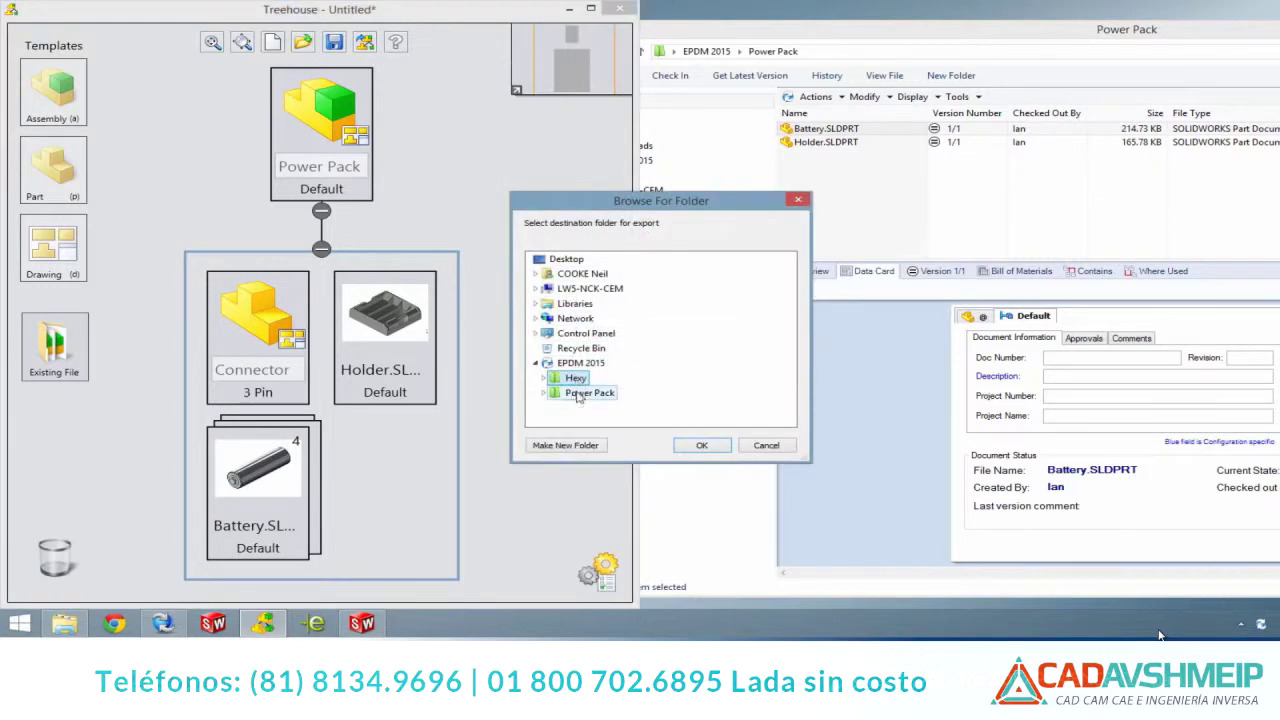
click(680, 448)
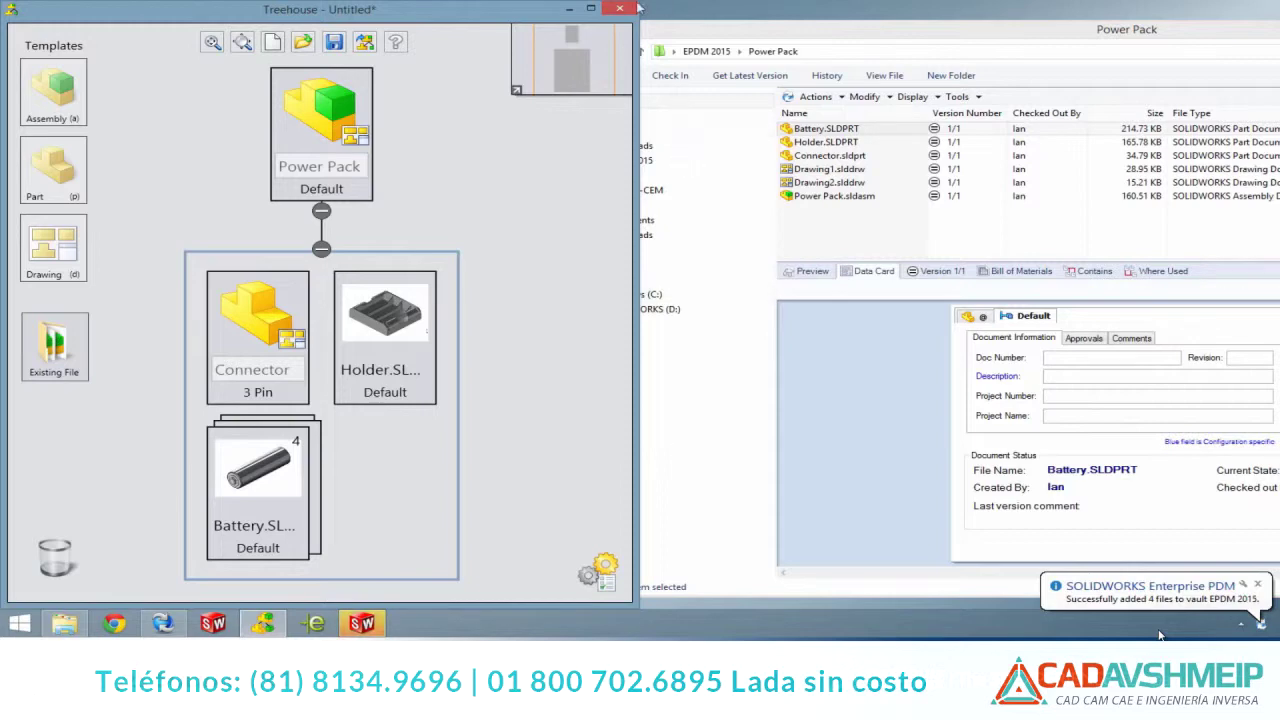
click(620, 8)
click(655, 362)
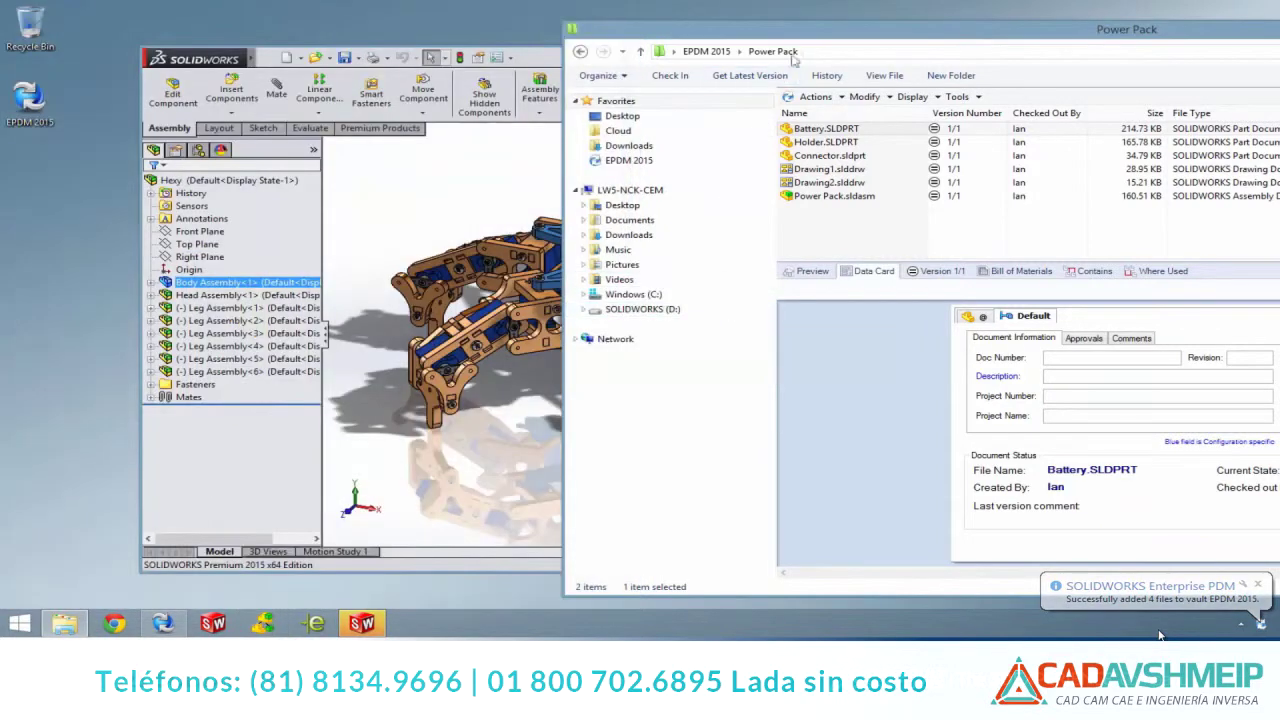
Review the Connector data card for the 2 Pin and all-configurations views
drag(802, 40, 325, 33)
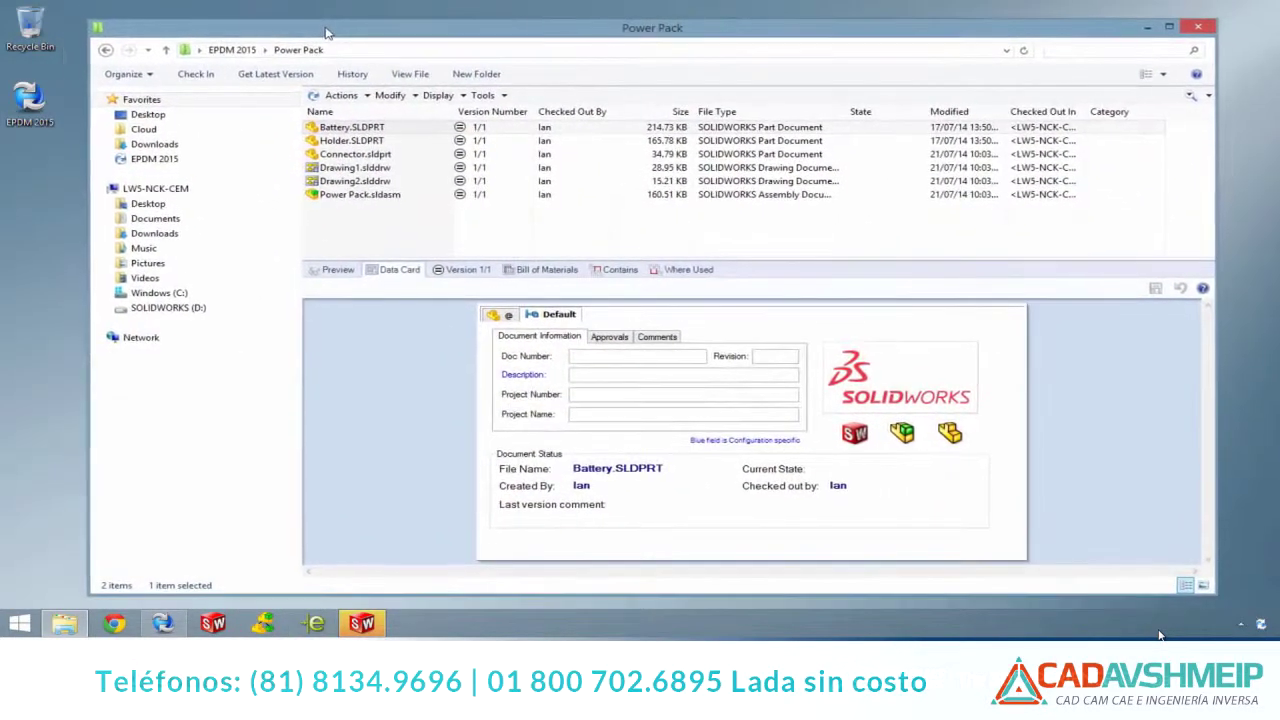
click(356, 156)
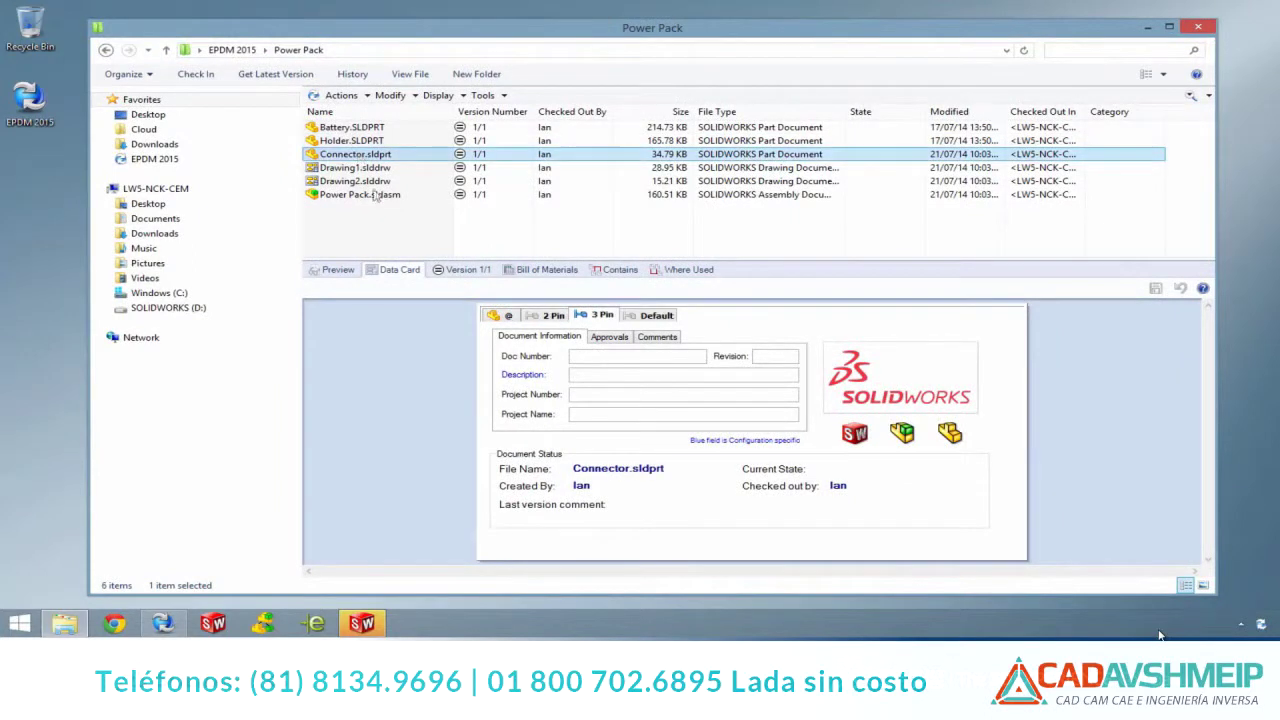
click(555, 316)
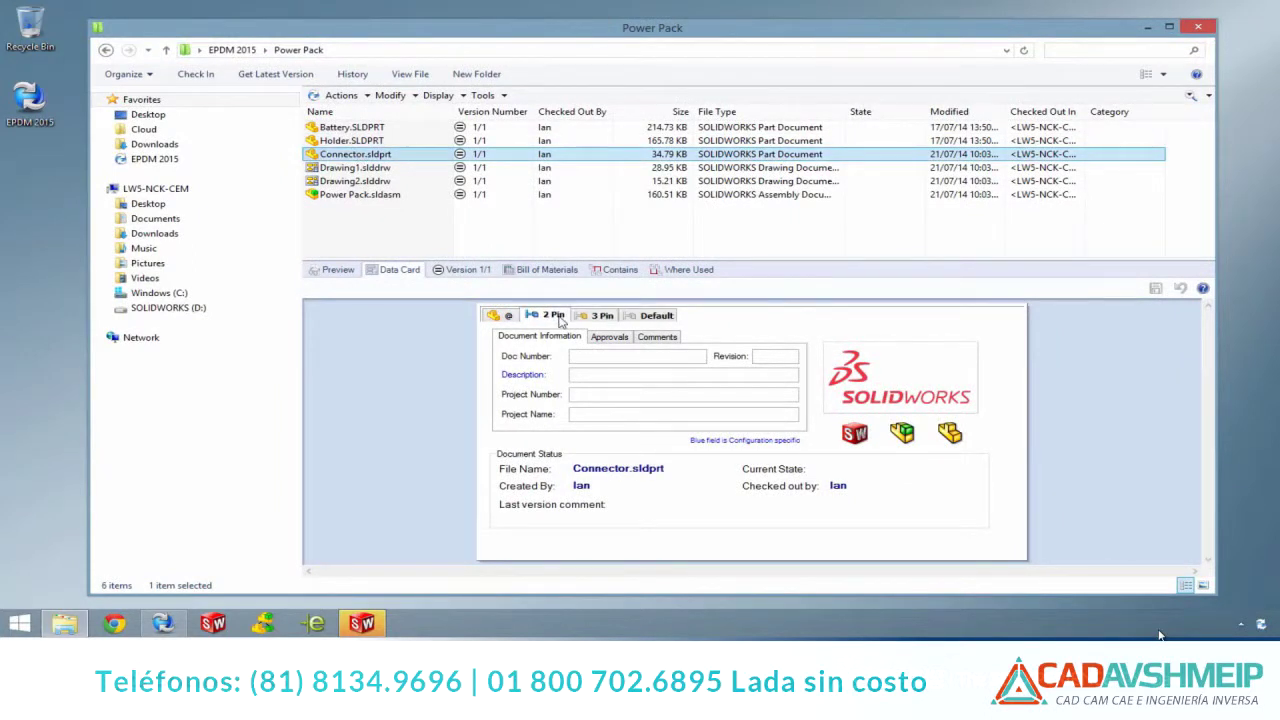
click(510, 316)
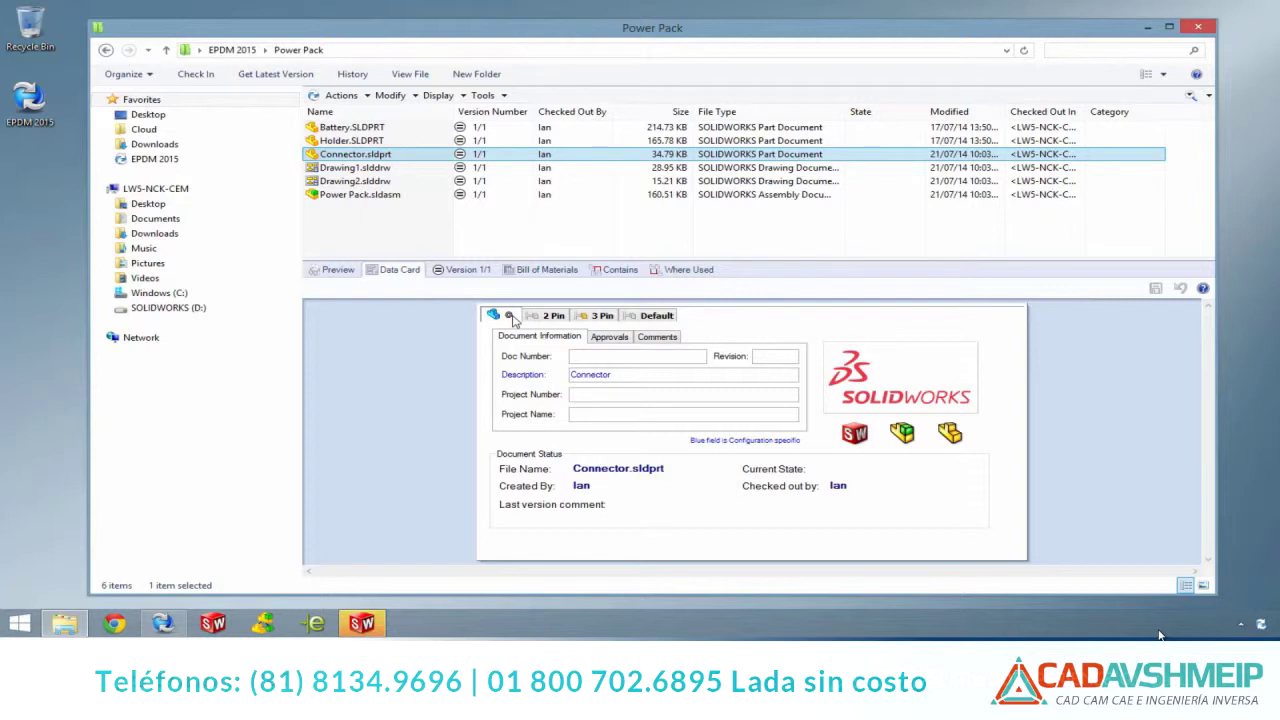
Check in Power Pack.sldasm with all listed files, then log out of the EPDM 2015 vault
right_click(390, 198)
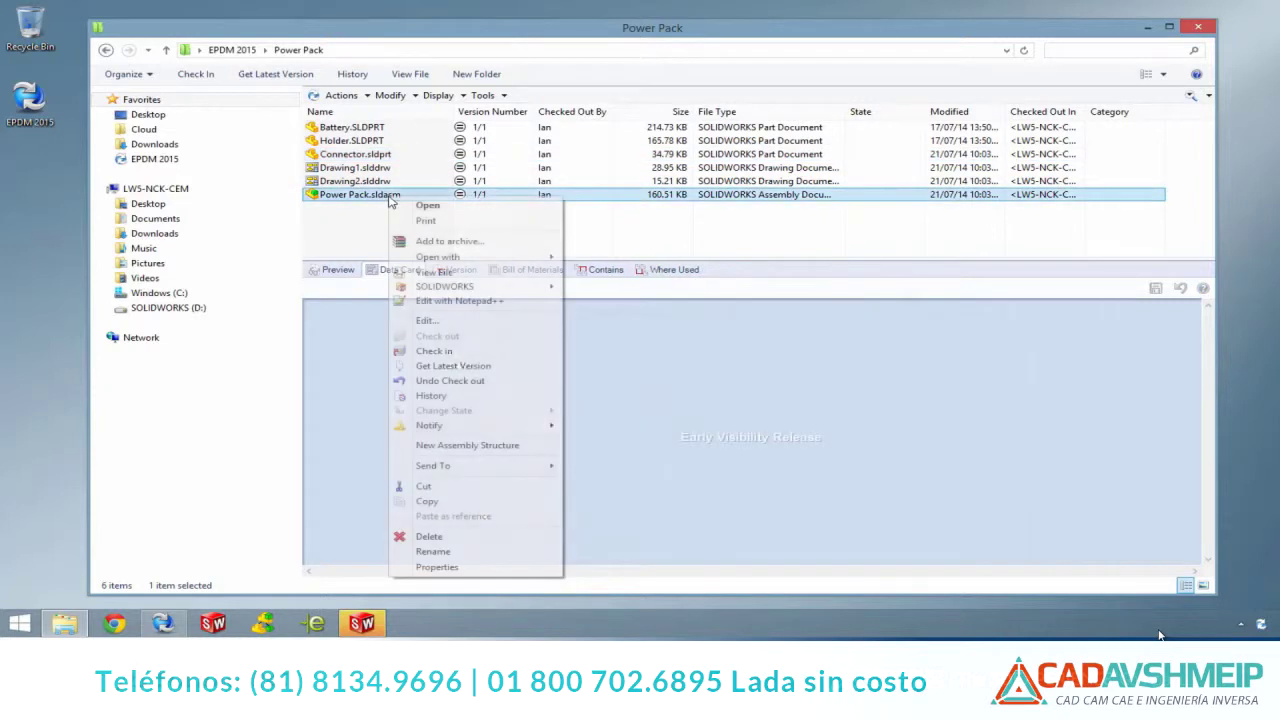
click(452, 352)
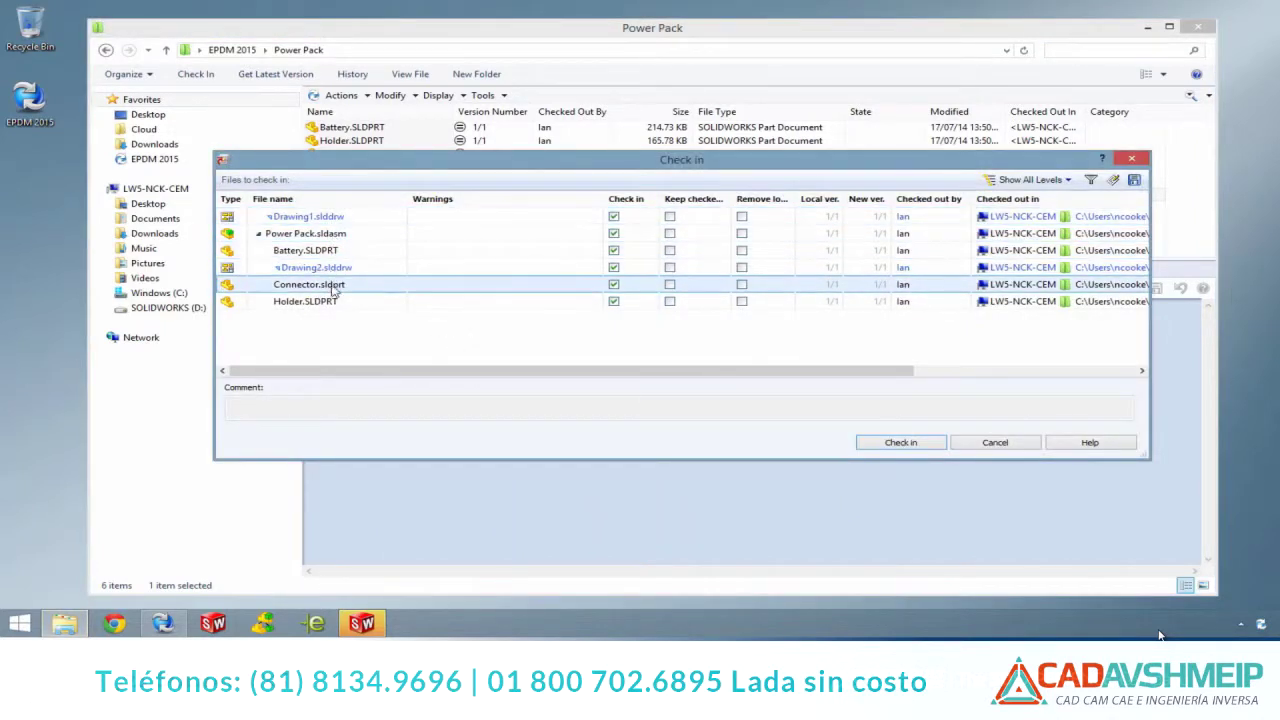
click(969, 443)
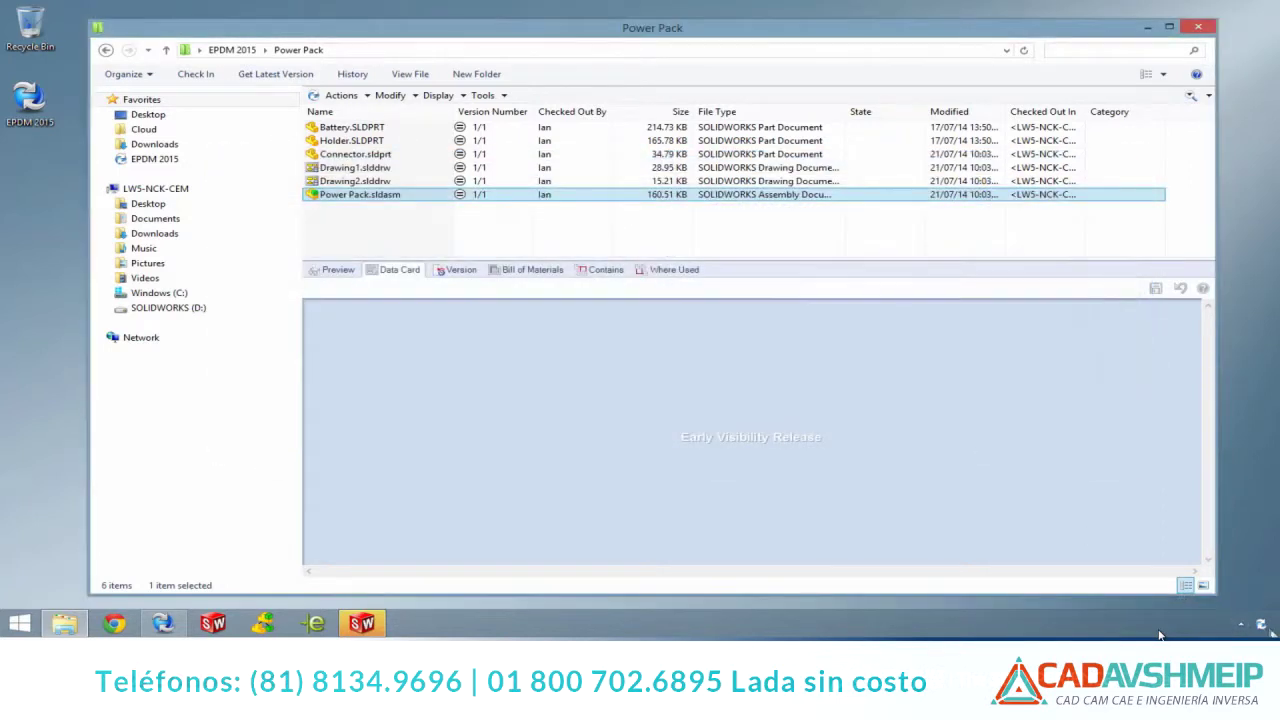
right_click(1261, 624)
click(1086, 545)
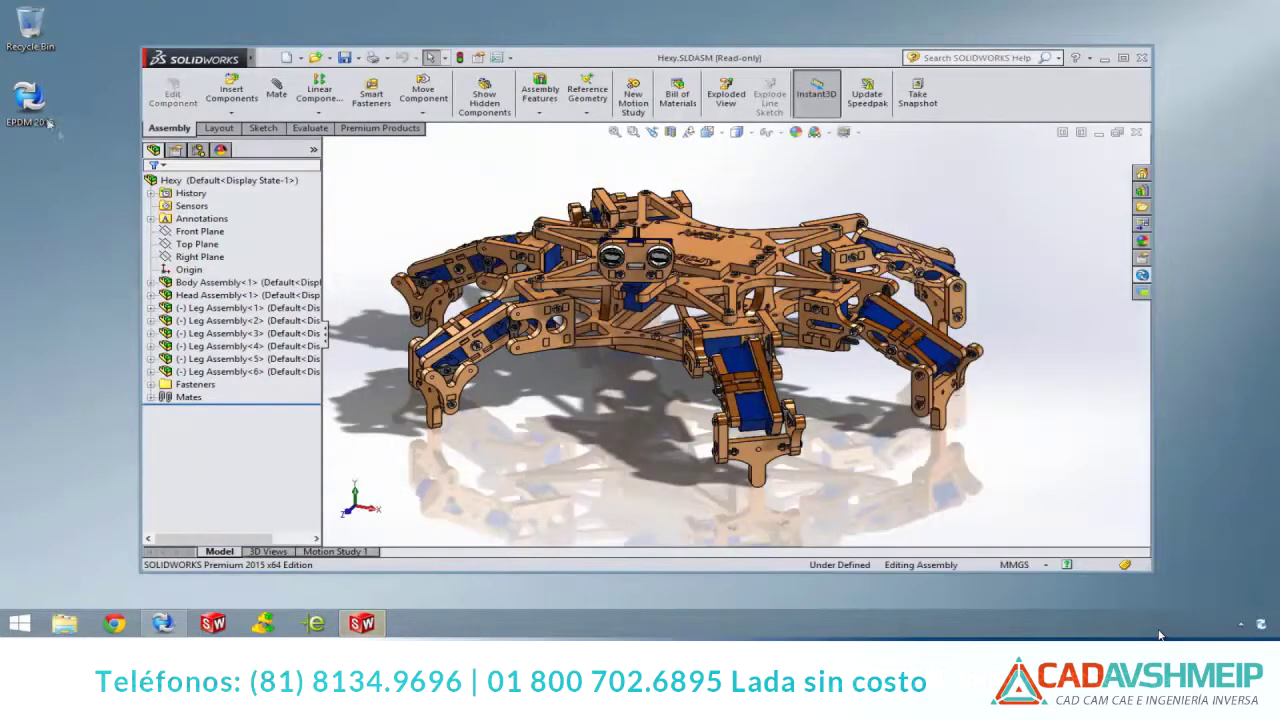
Log in to the EPDM 2015 vault as a different user and open the Hexy assembly
double_click(47, 120)
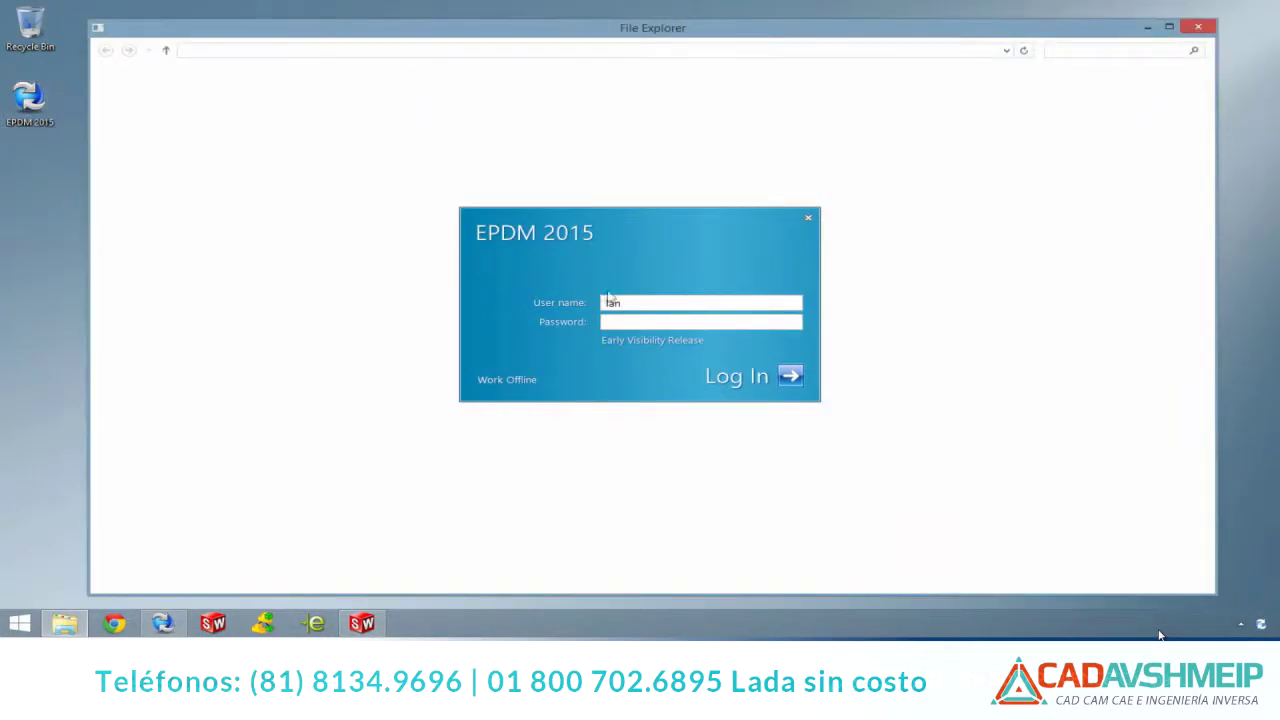
double_click(610, 302)
text(Neil)
key(Return)
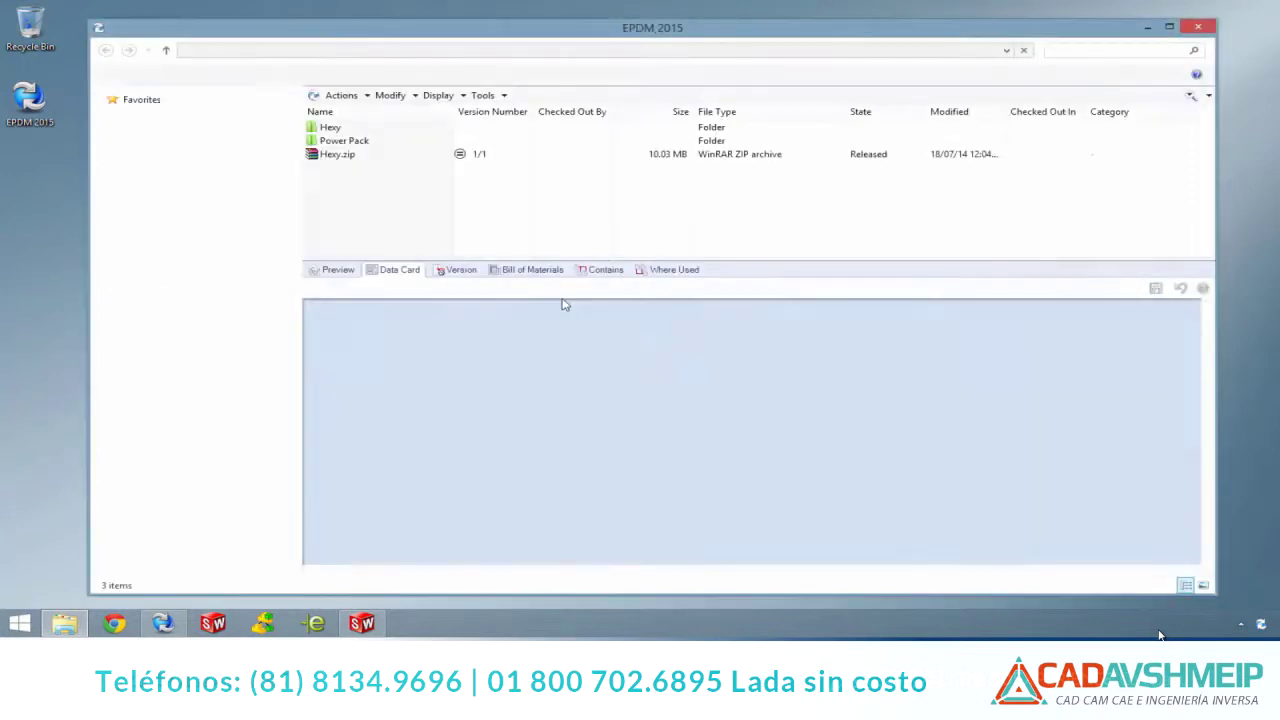
double_click(338, 129)
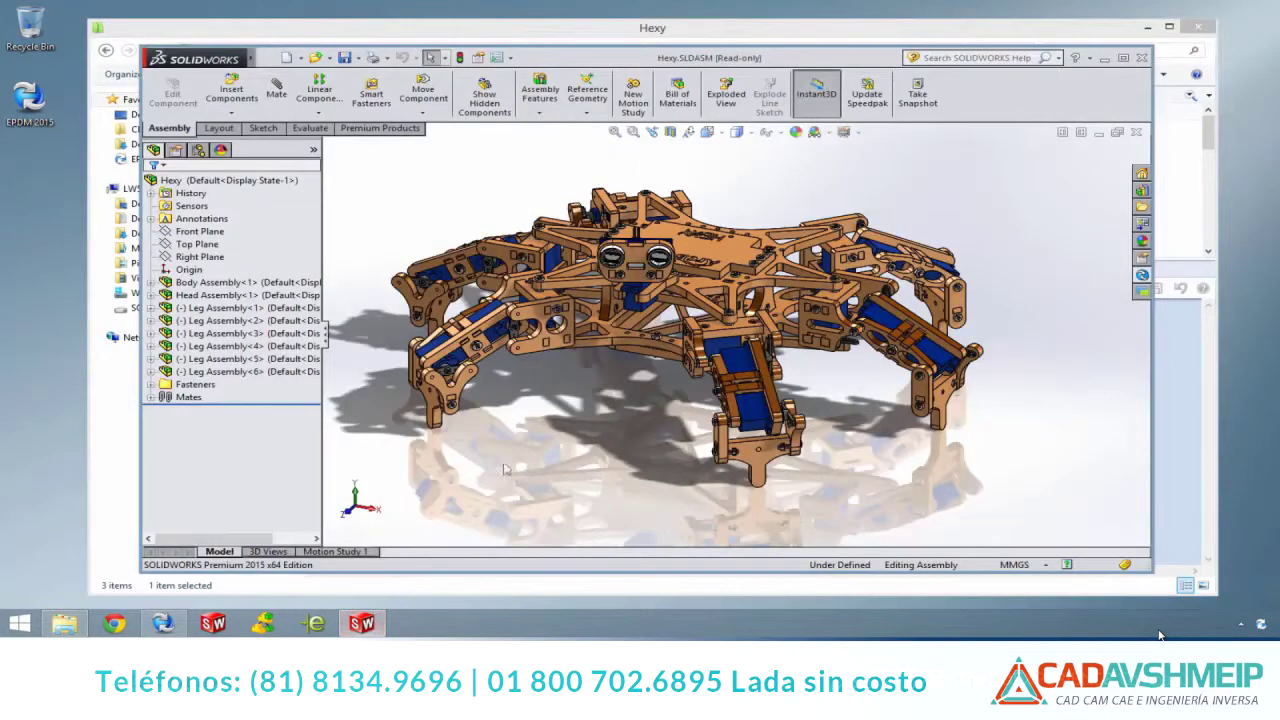
mouse_move(594, 450)
middle_down()
mouse_move(537, 444)
mouse_move(580, 447)
middle_up()
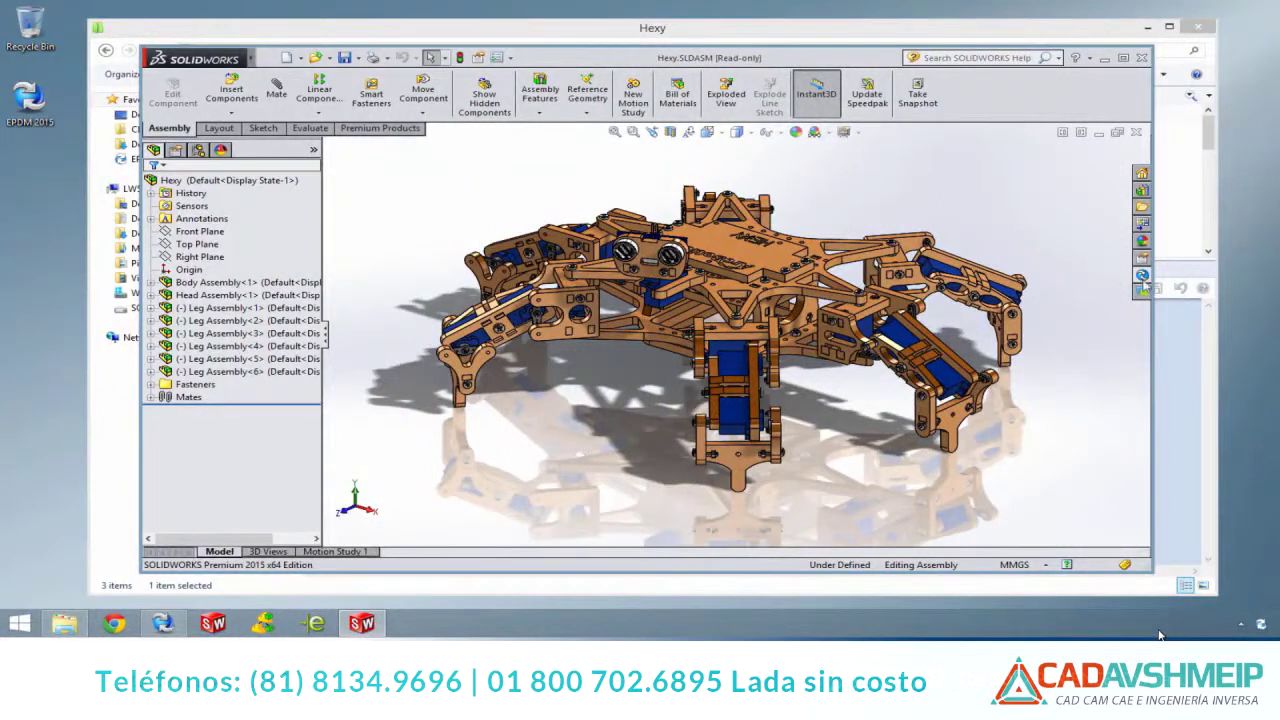
Check out the Hexy top-level assembly and its files from the EPDM task pane
click(1141, 274)
click(970, 188)
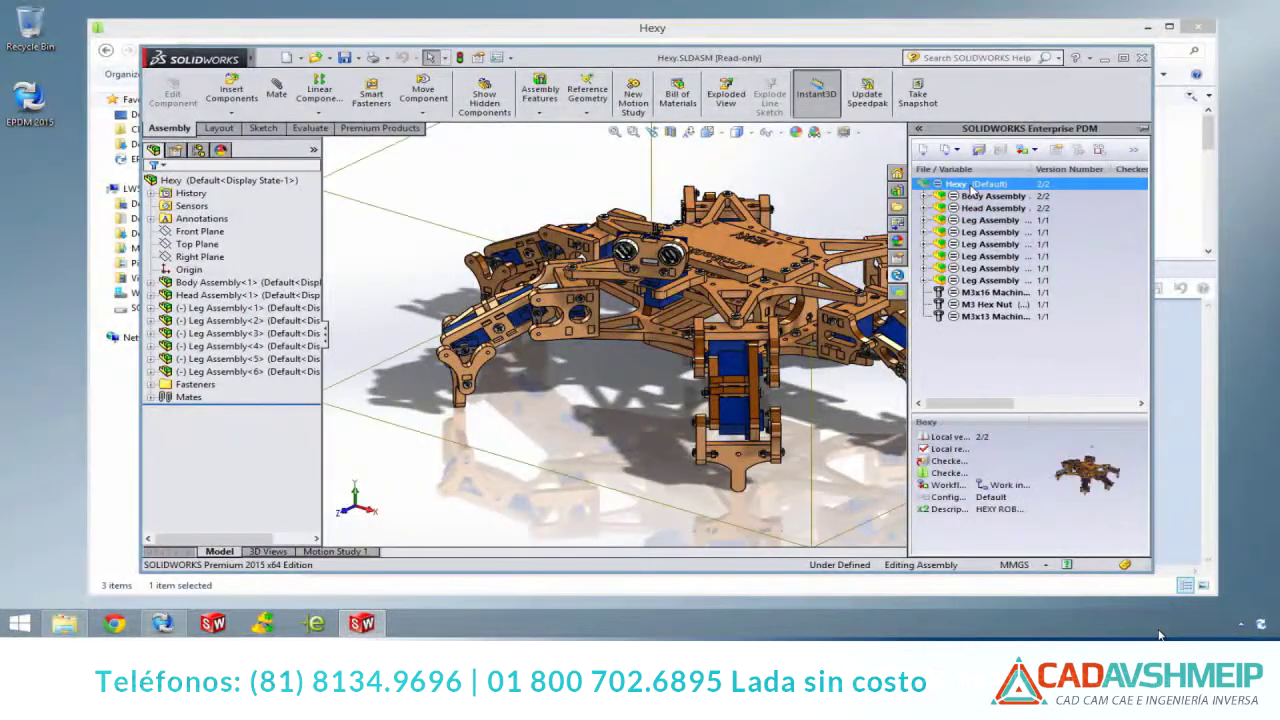
right_click(971, 189)
click(1005, 318)
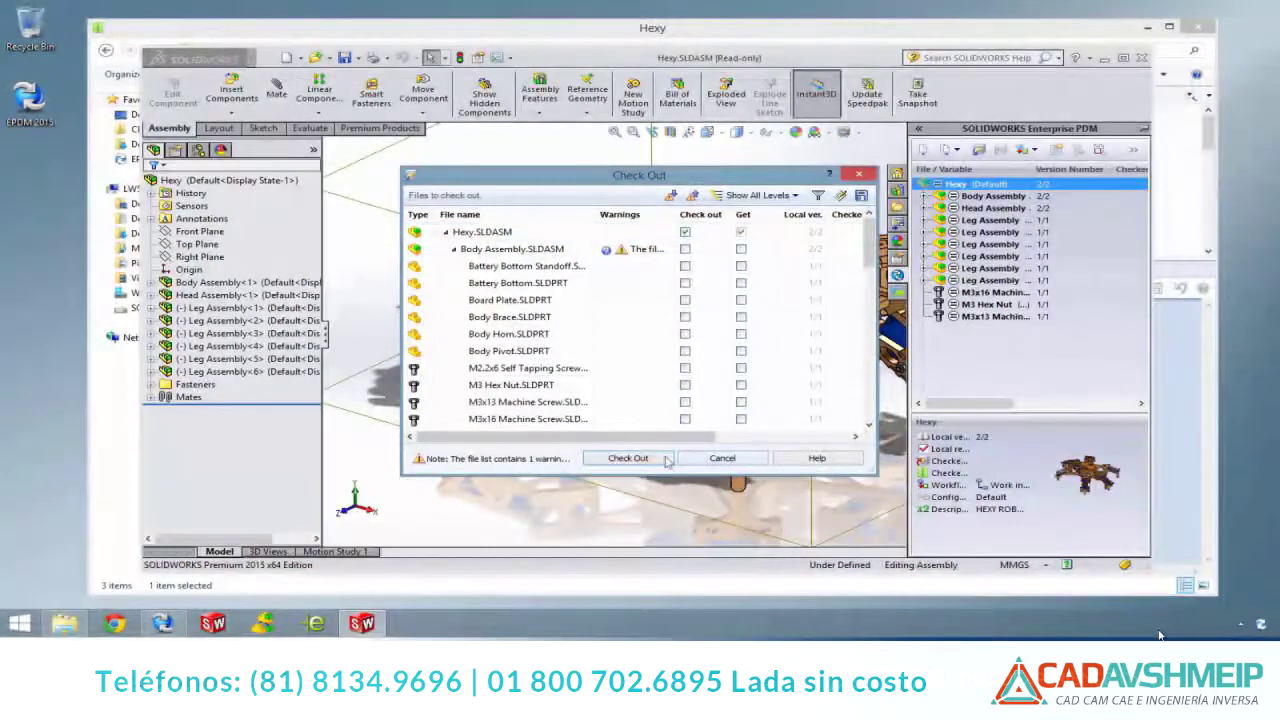
click(655, 459)
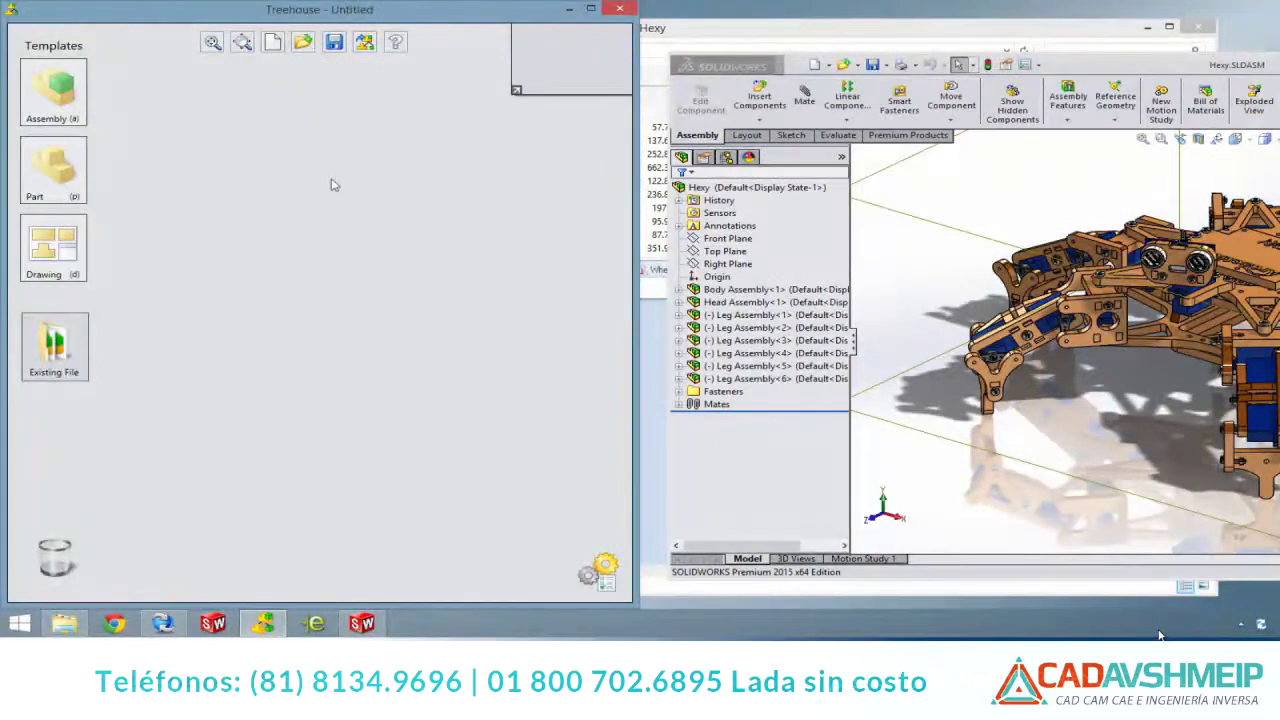
Load Hexy from Recent Documents into Treehouse and add Assembly1 with Part1 under Hexy
click(910, 204)
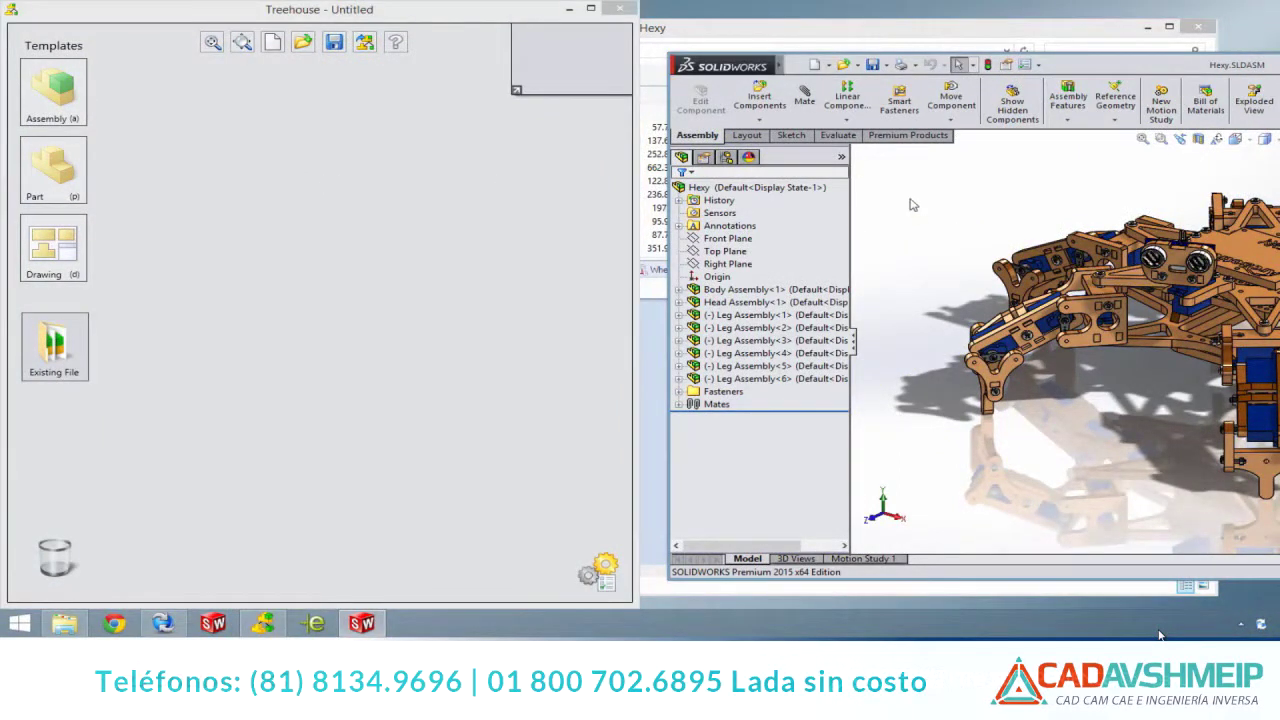
key(r)
drag(869, 123, 314, 195)
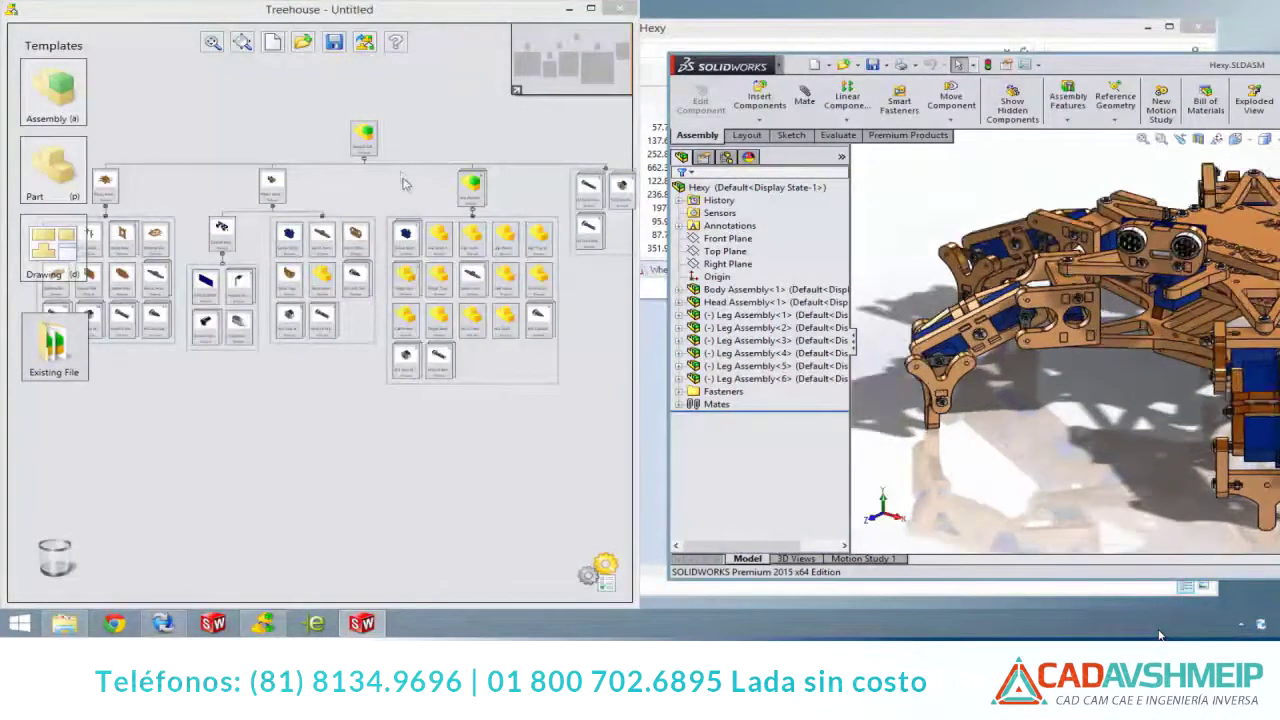
scroll(407, 186, up, 1)
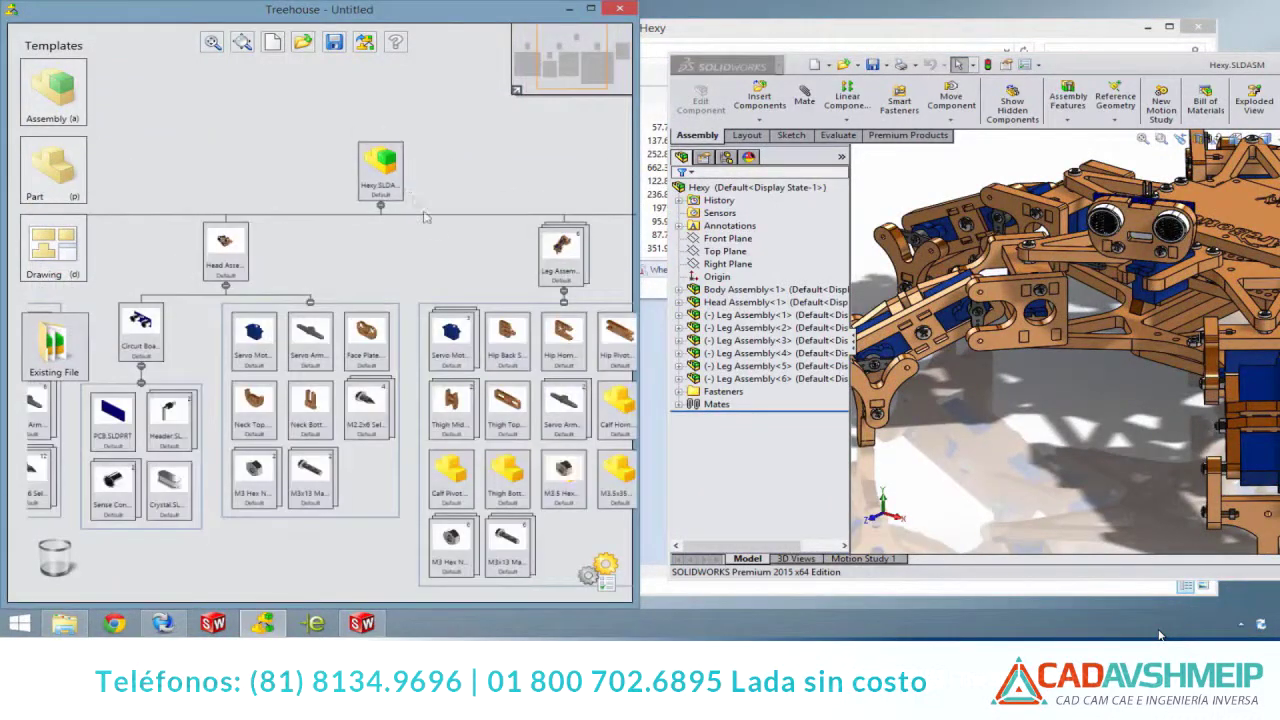
scroll(410, 190, up, 1)
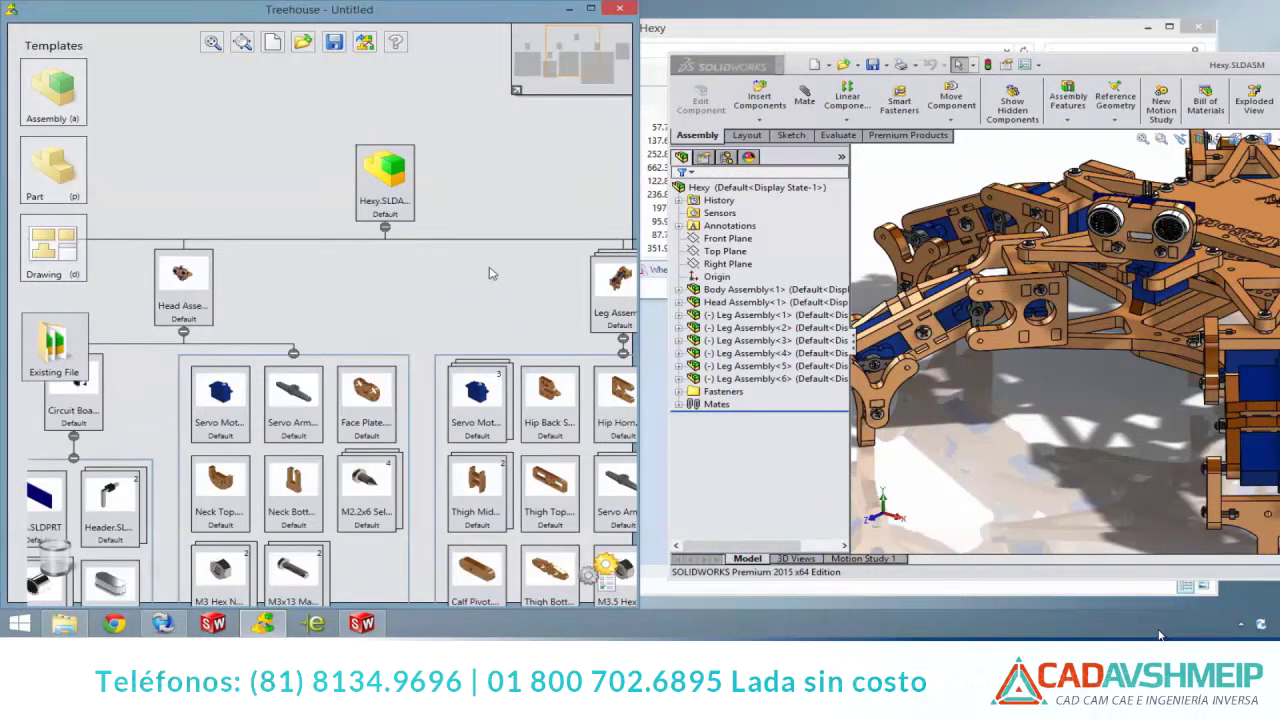
scroll(339, 207, up, 1)
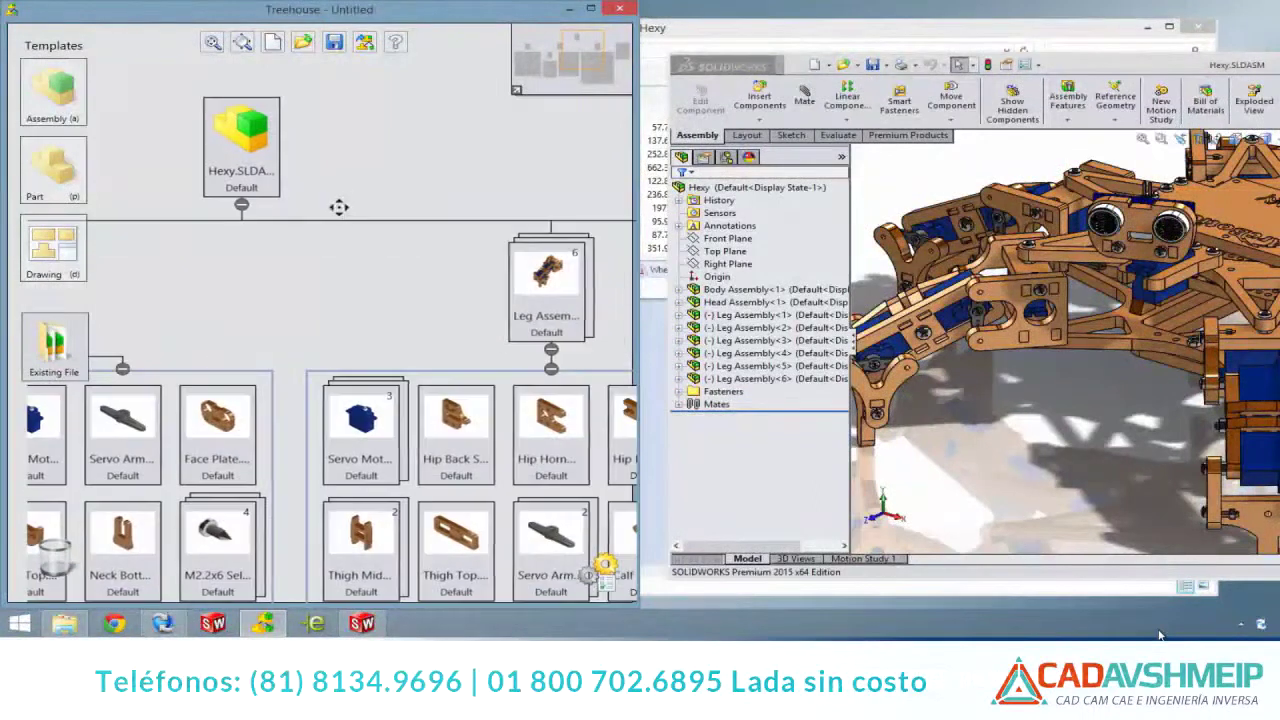
drag(54, 90, 241, 145)
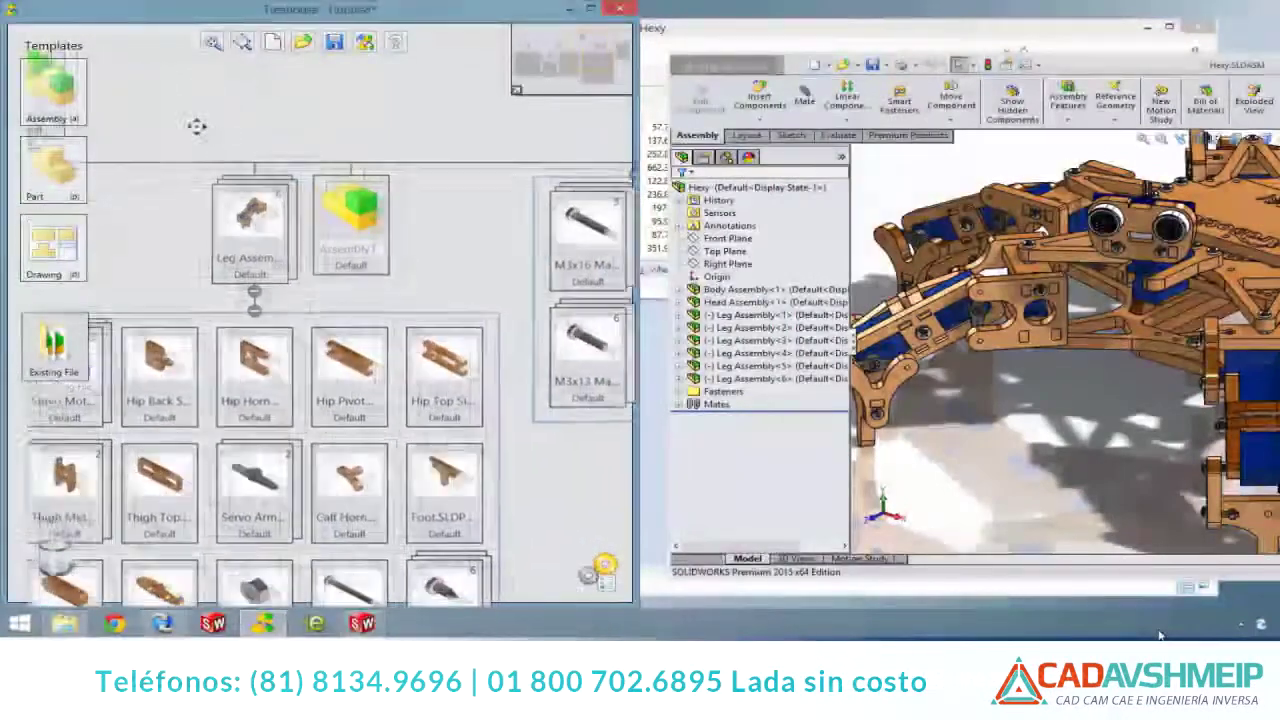
drag(55, 170, 310, 215)
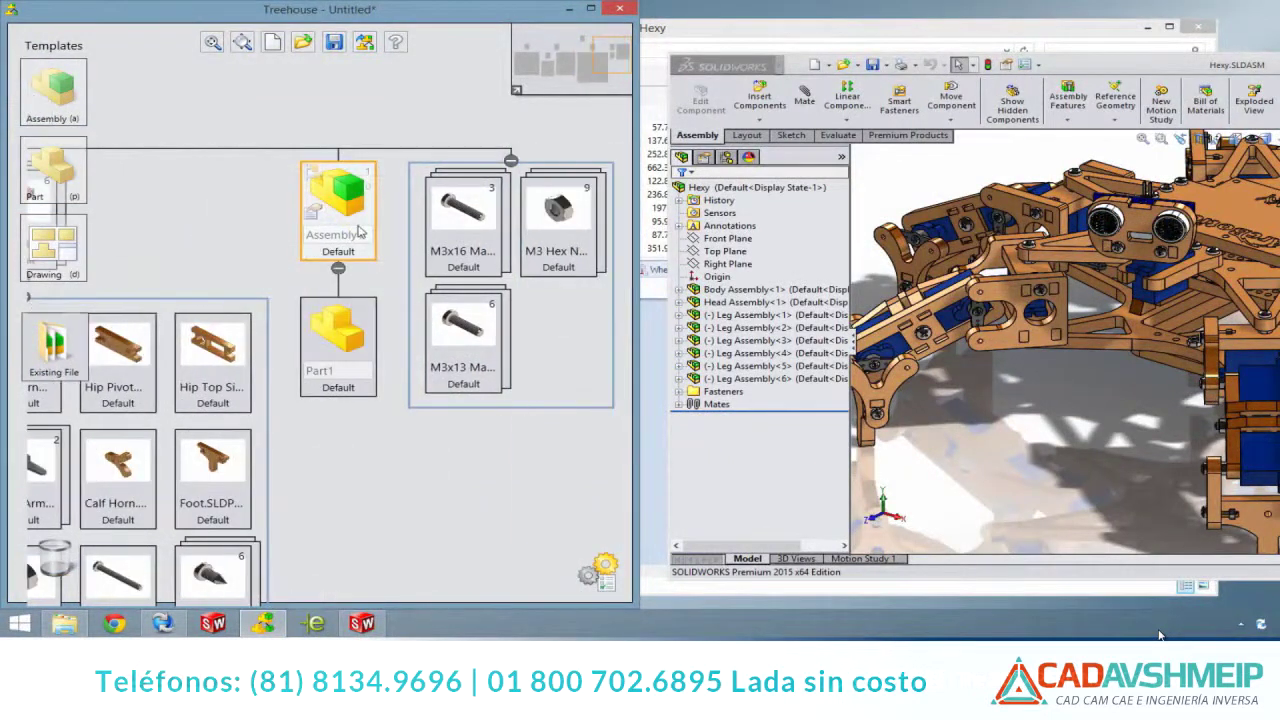
Rename the new sub-assembly to Power Pack and its part to Connector
double_click(310, 216)
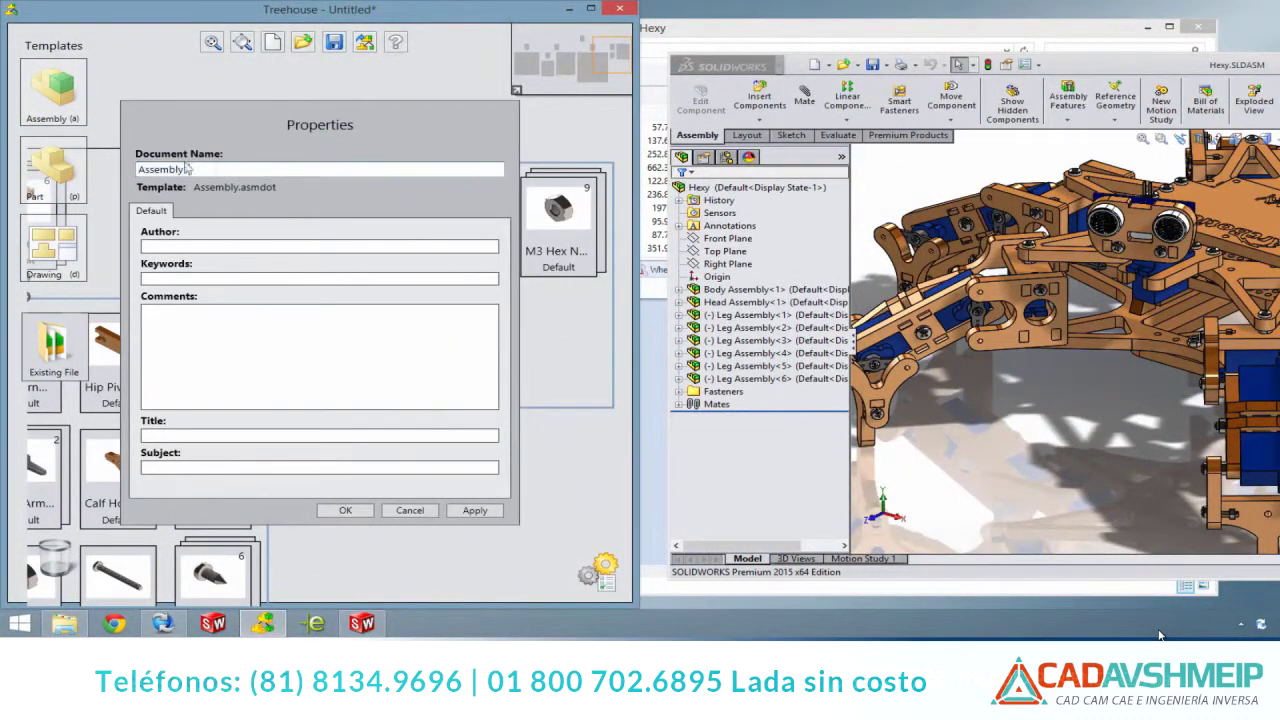
text(Power Pack)
key(Return)
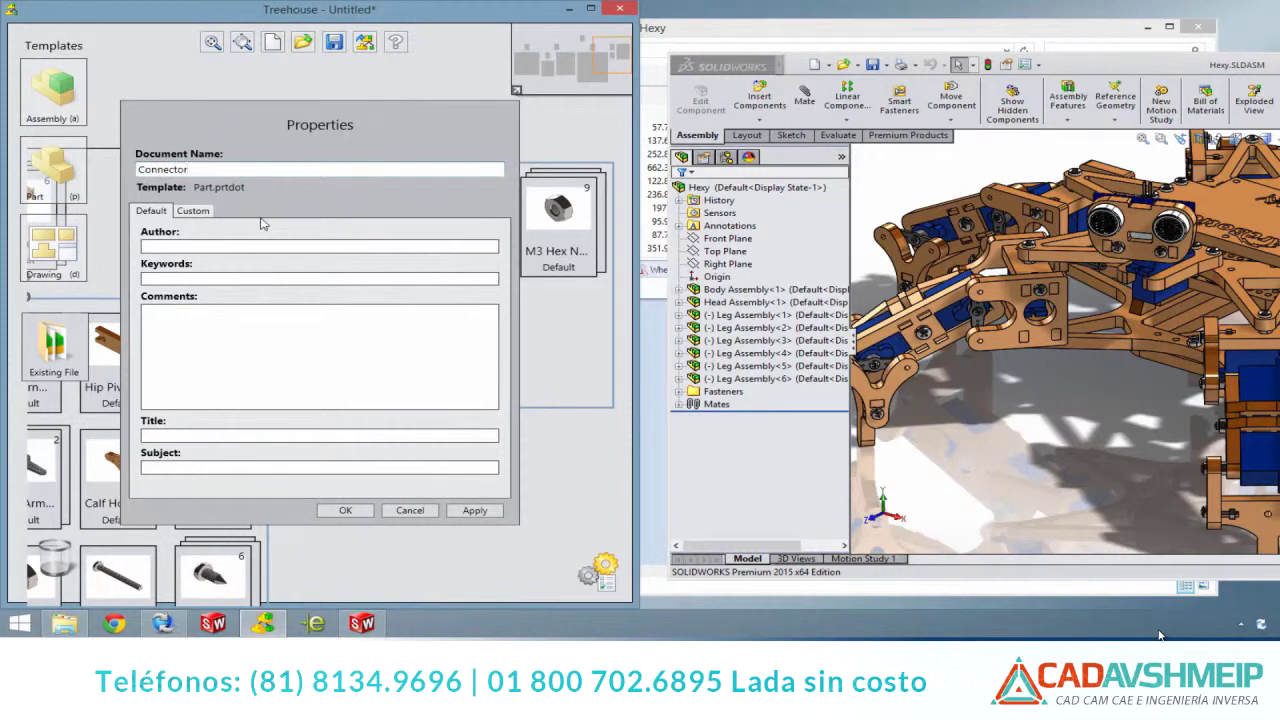
click(336, 510)
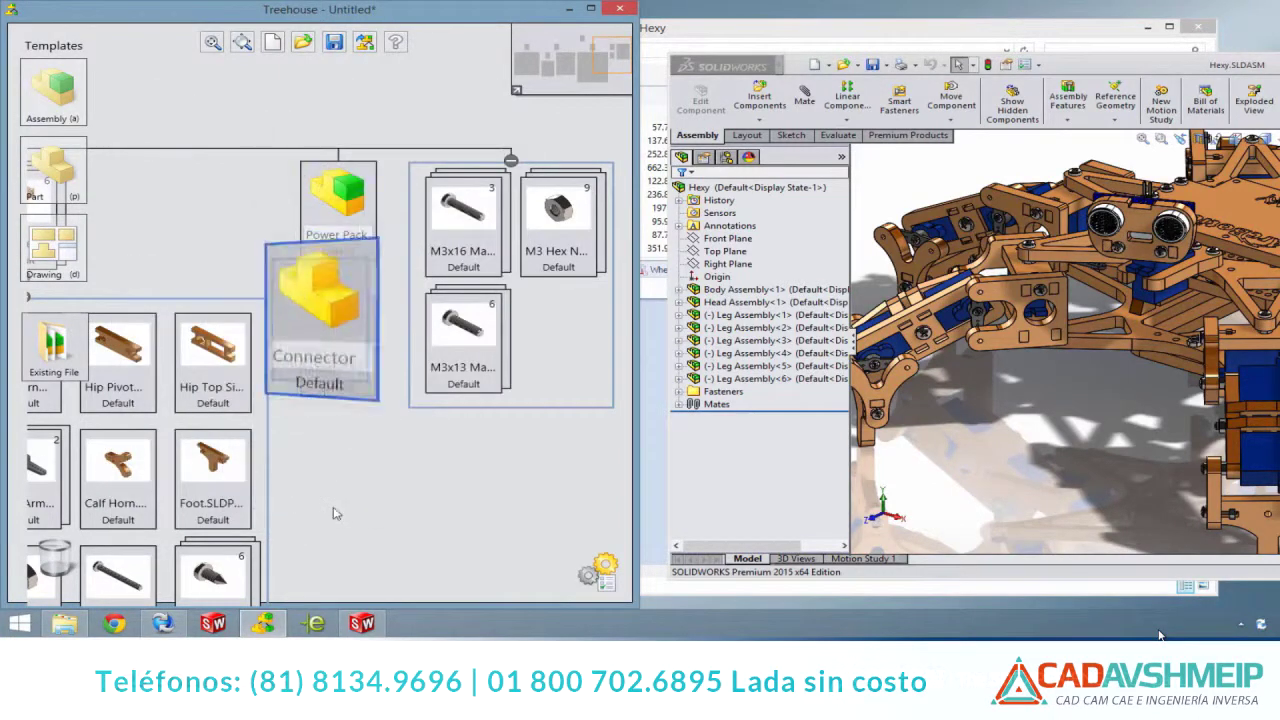
click(364, 44)
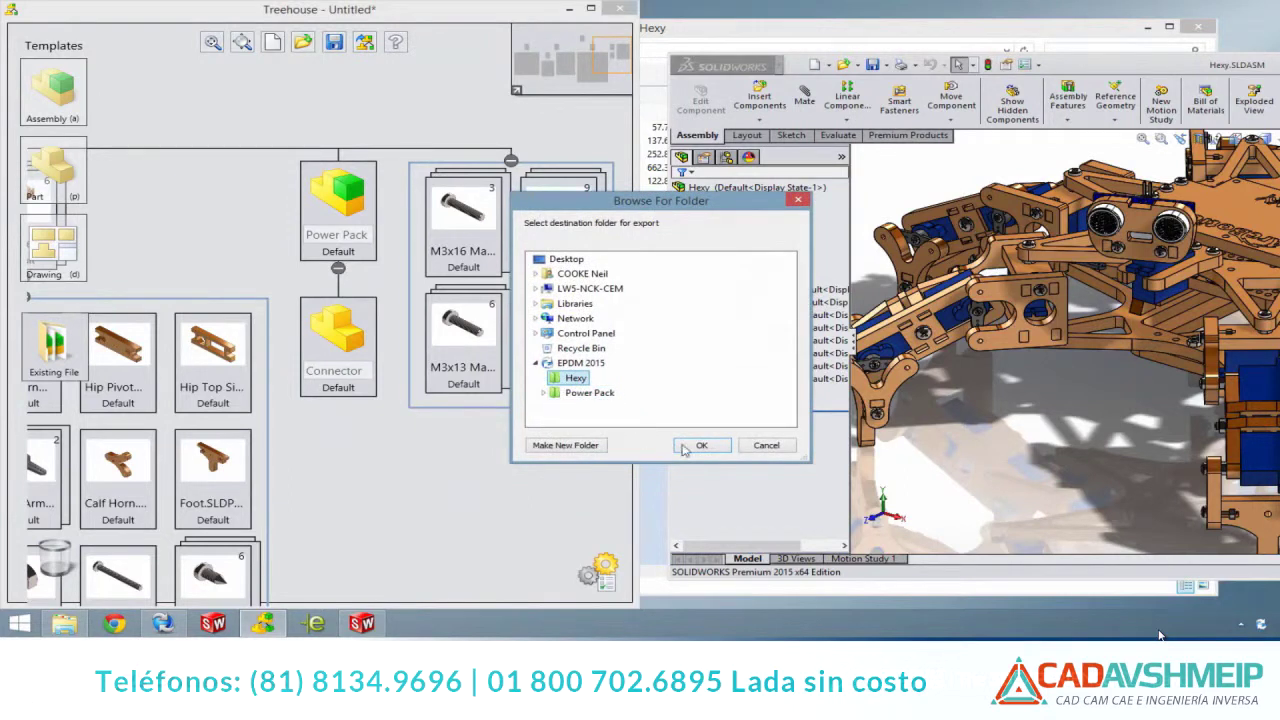
Export the tree into the Hexy vault folder without backup and open the duplicate-name warning
click(684, 449)
click(500, 293)
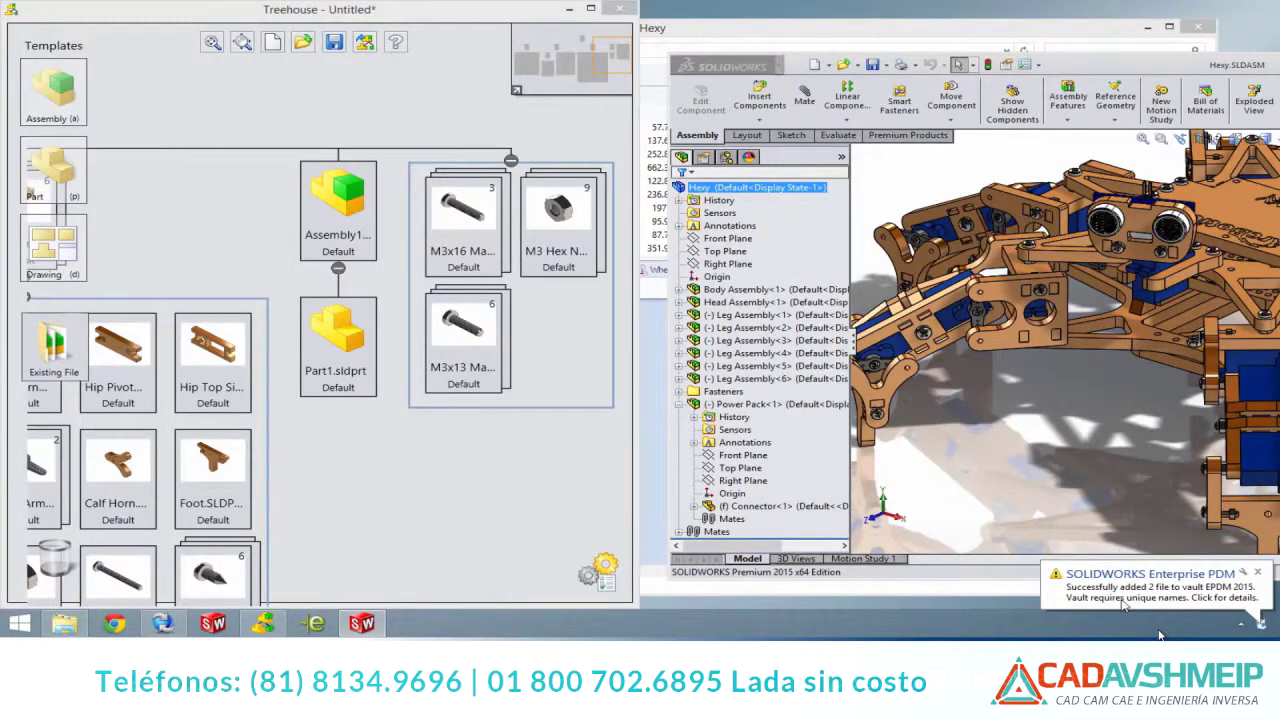
click(1124, 600)
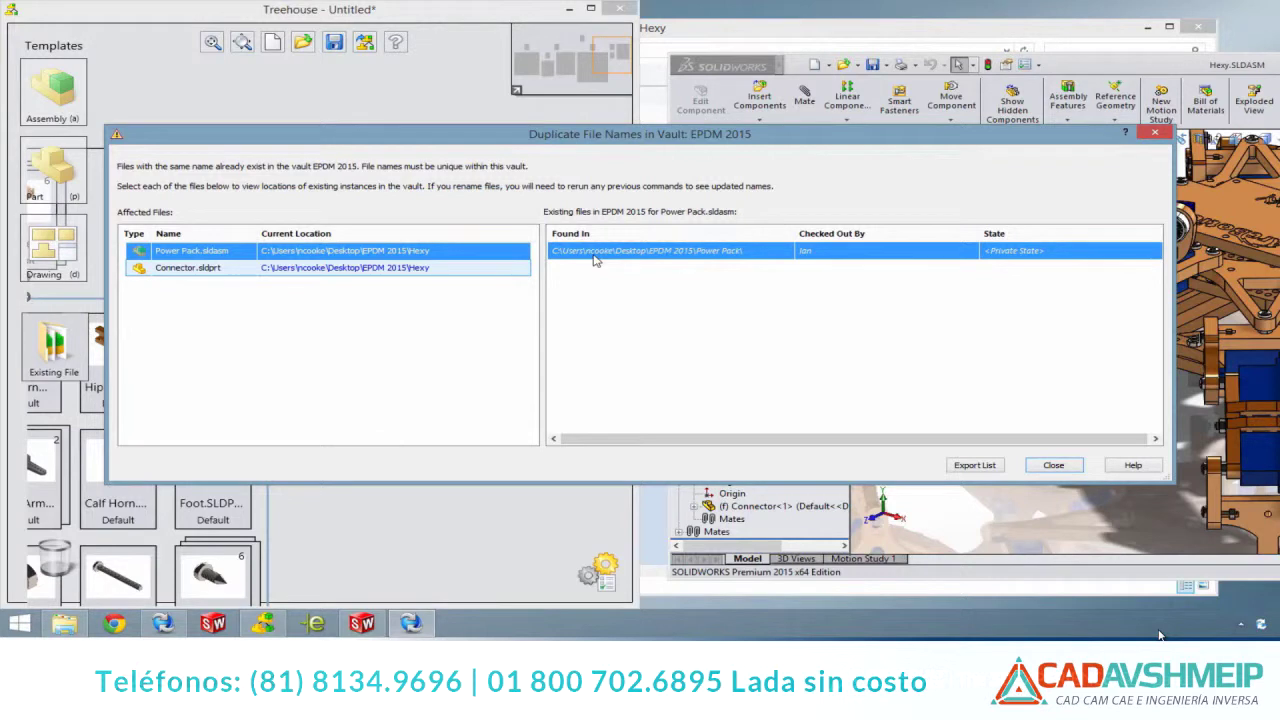
Check where Connector.sldprt already exists, dismiss the report, and close Treehouse through its save prompt
click(231, 272)
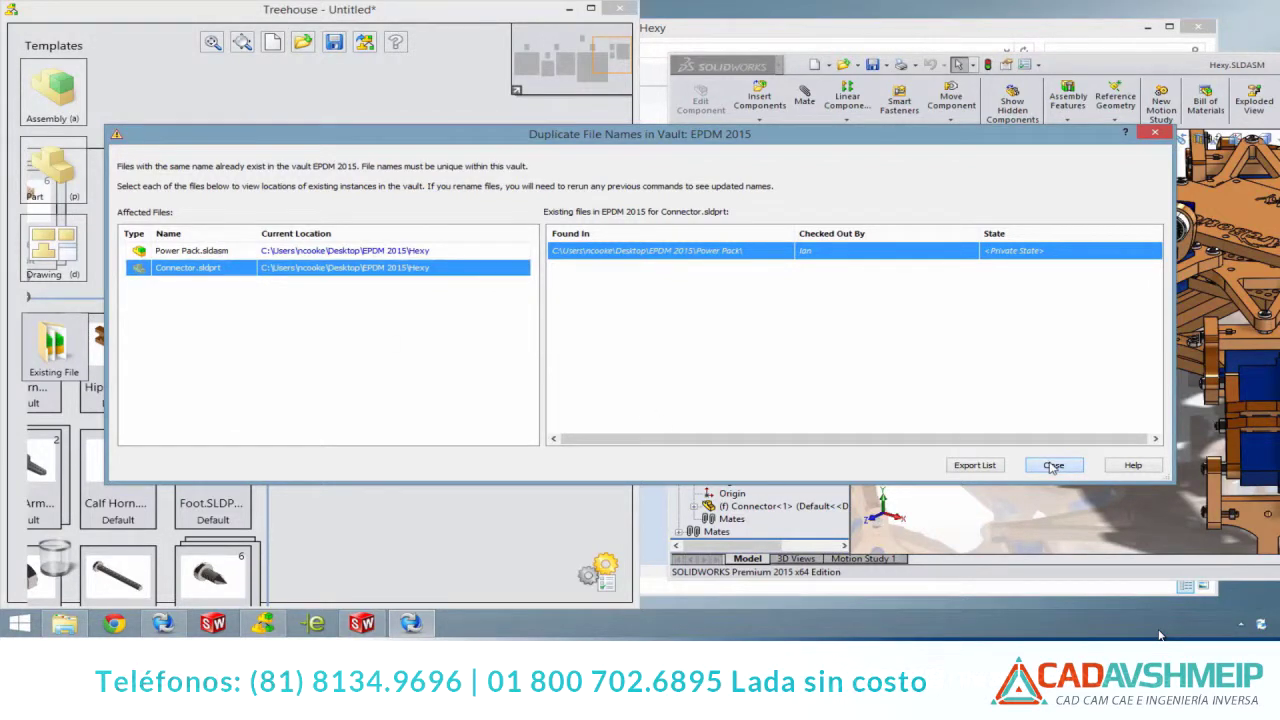
click(1053, 465)
click(620, 8)
click(656, 361)
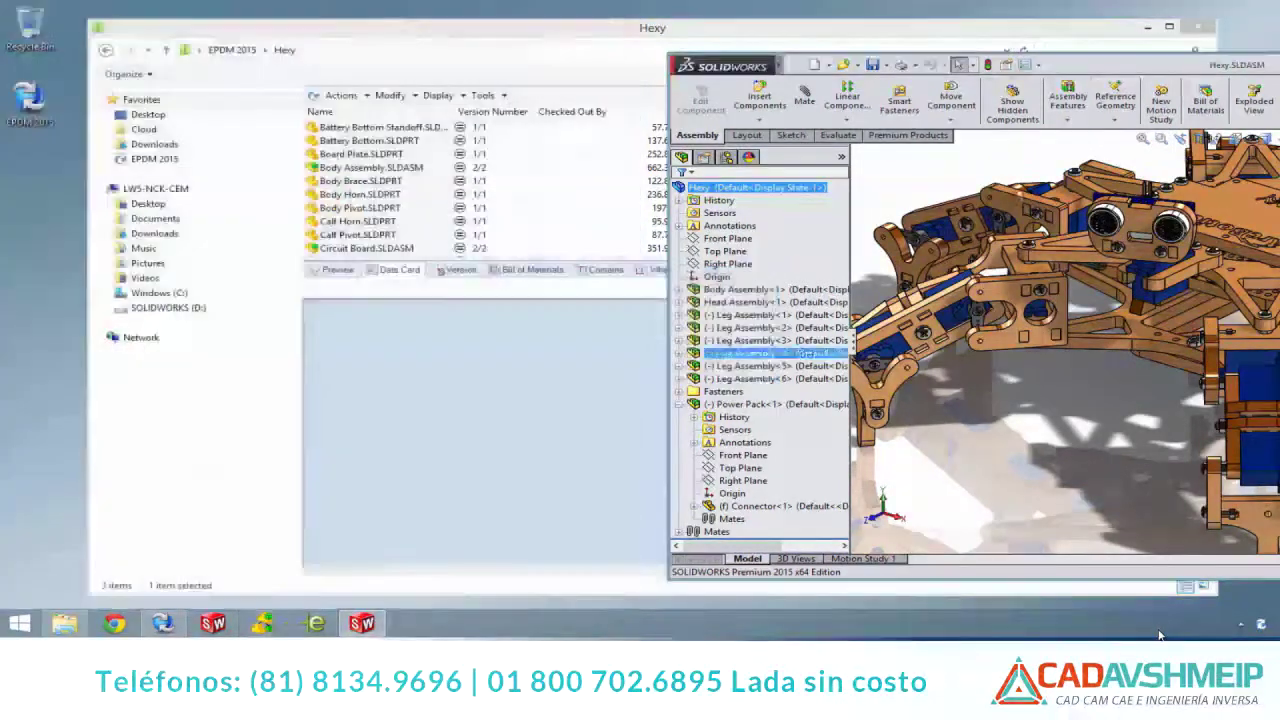
Close SOLIDWORKS and undo the Hexy assembly check-out, discarding local changes
double_click(572, 52)
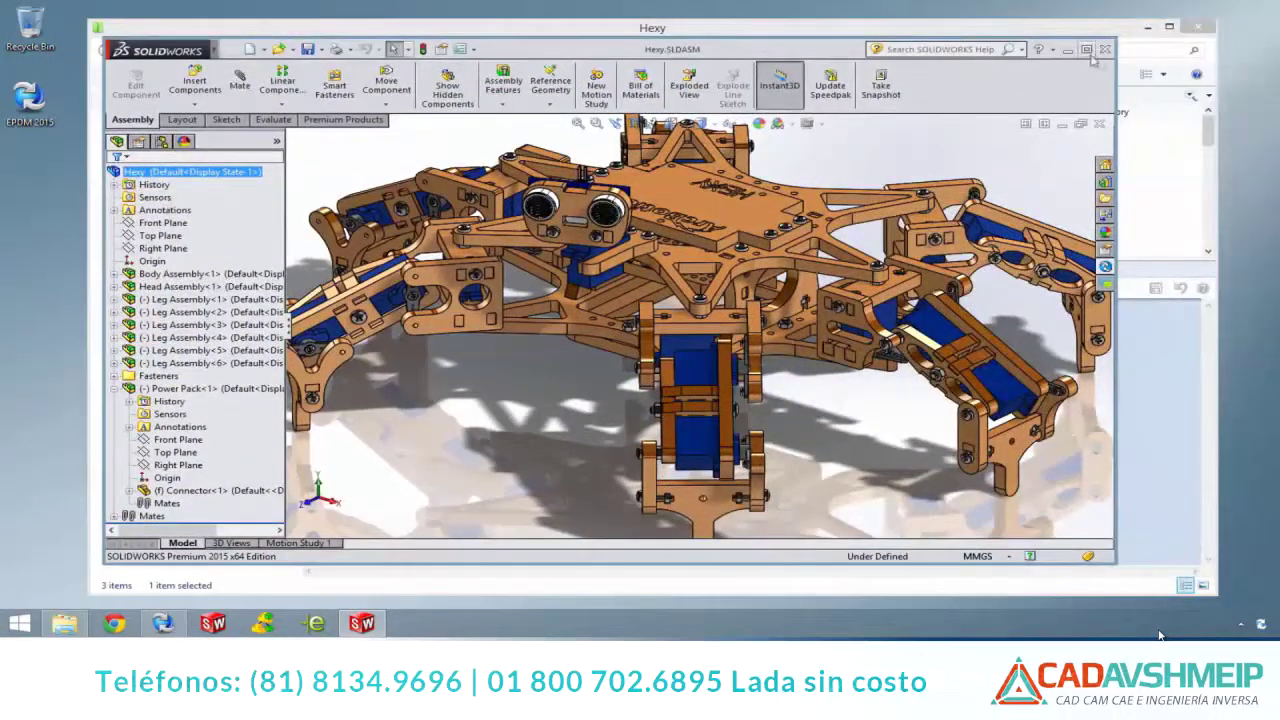
click(1105, 49)
click(512, 207)
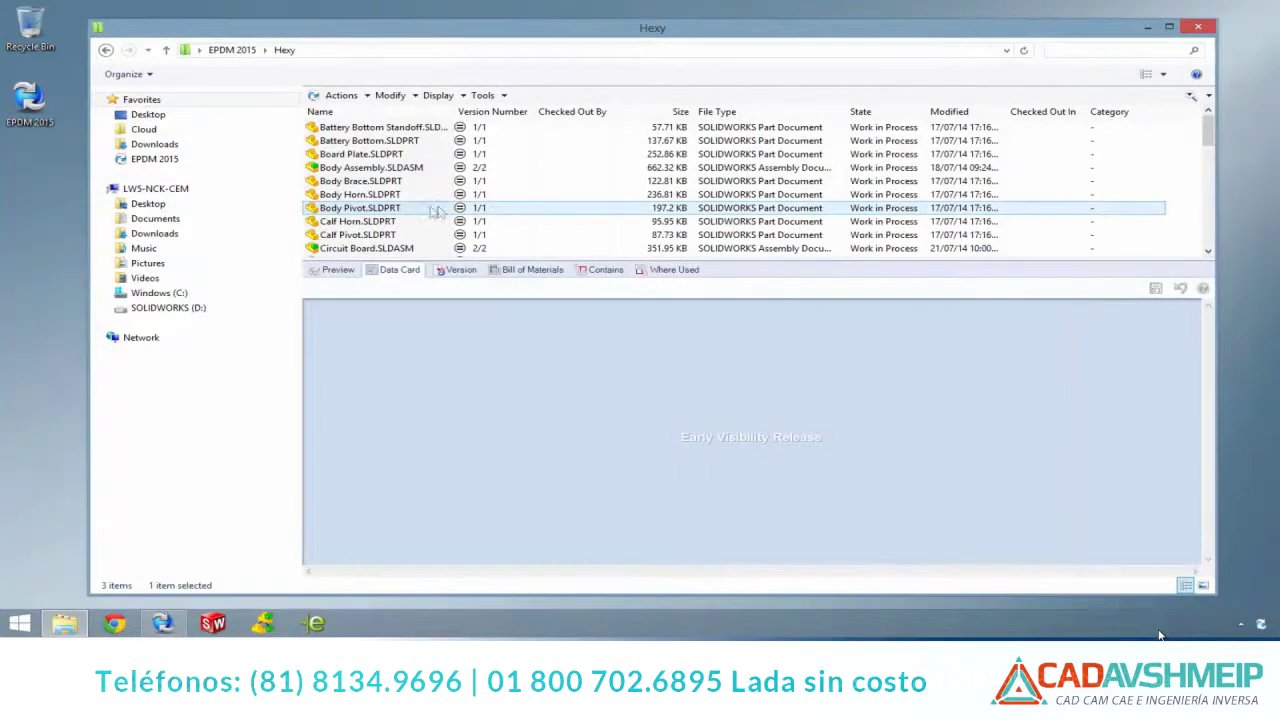
scroll(395, 218, down, 2)
scroll(395, 218, down, 1)
right_click(380, 211)
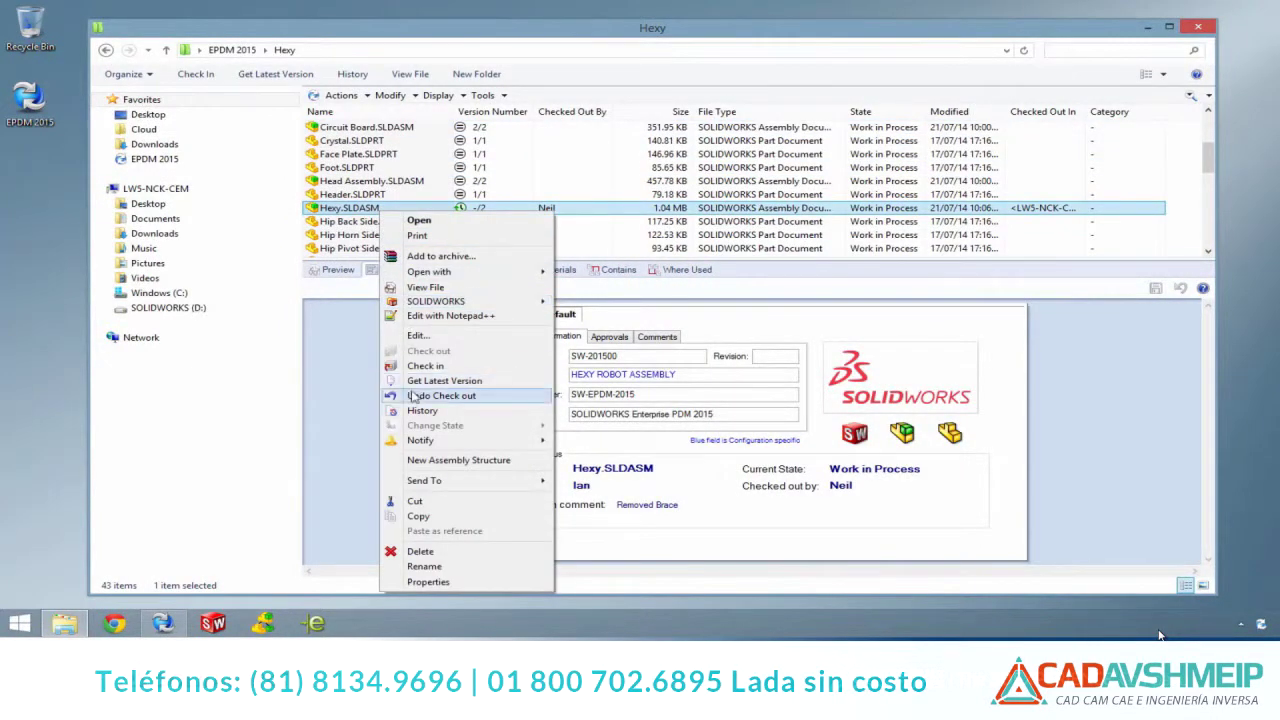
click(440, 395)
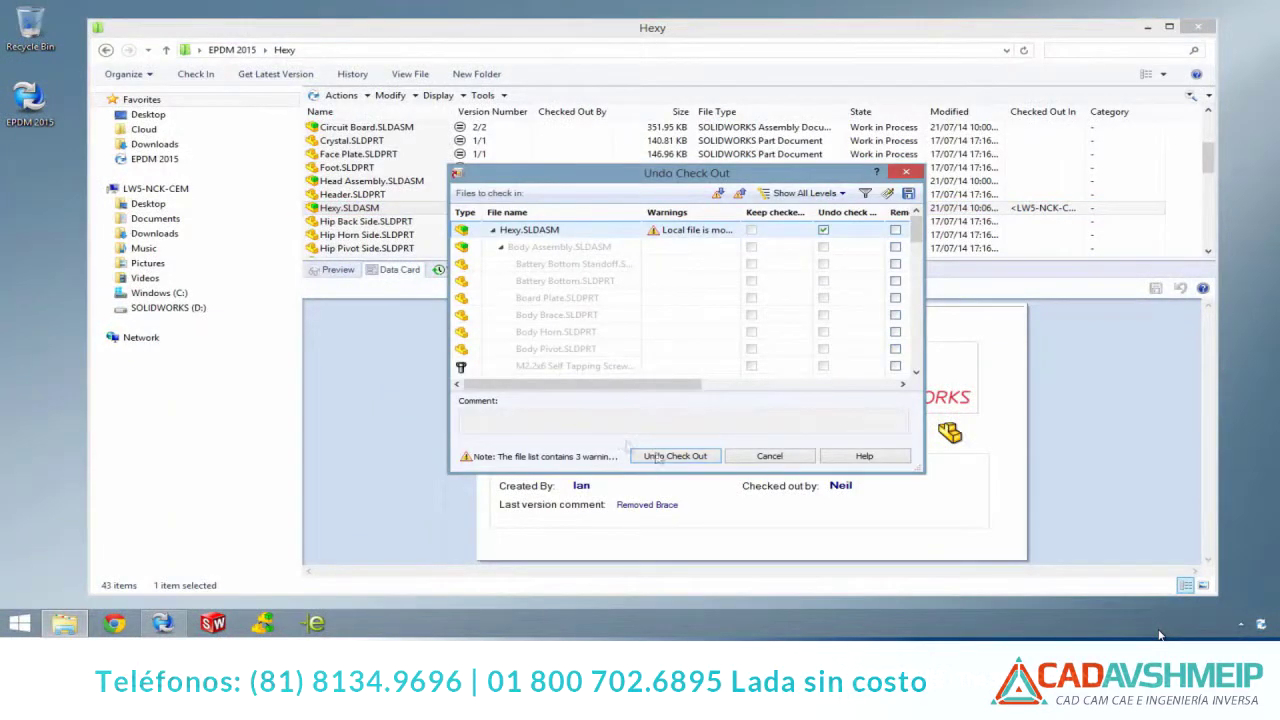
click(660, 457)
click(681, 375)
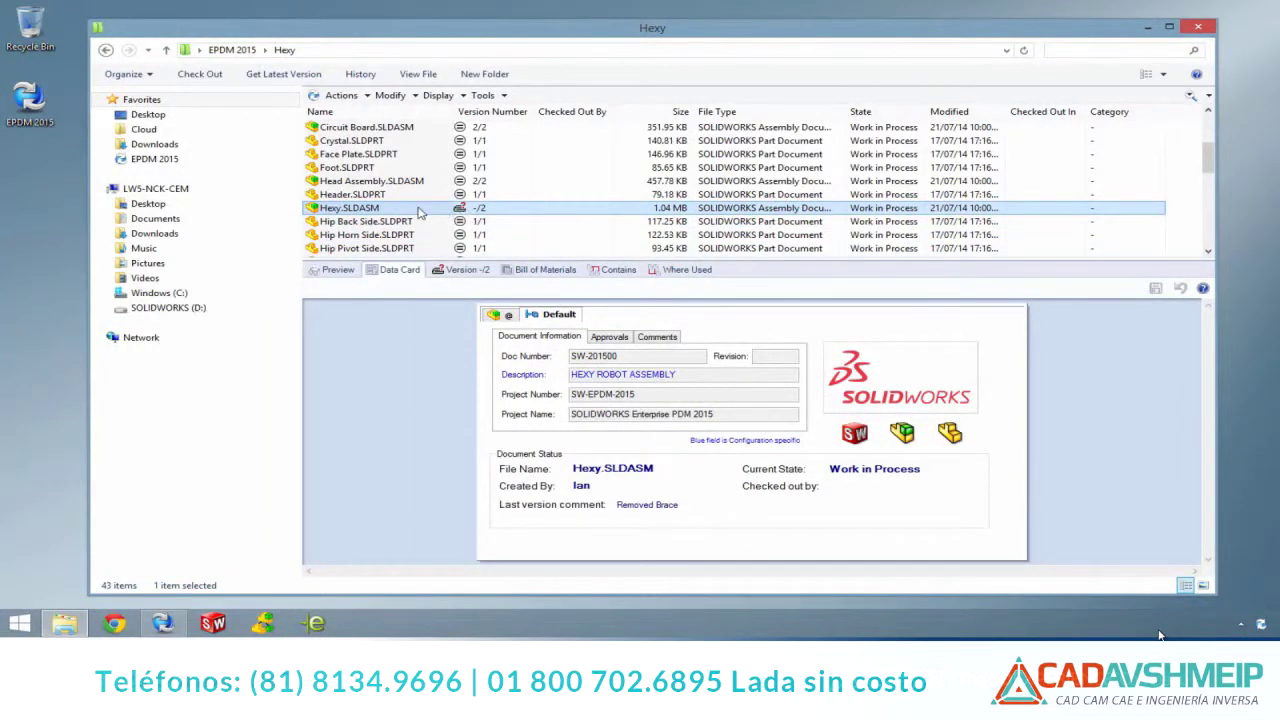
Get the latest version 2/2 of Hexy.SLDASM
right_click(420, 212)
click(478, 376)
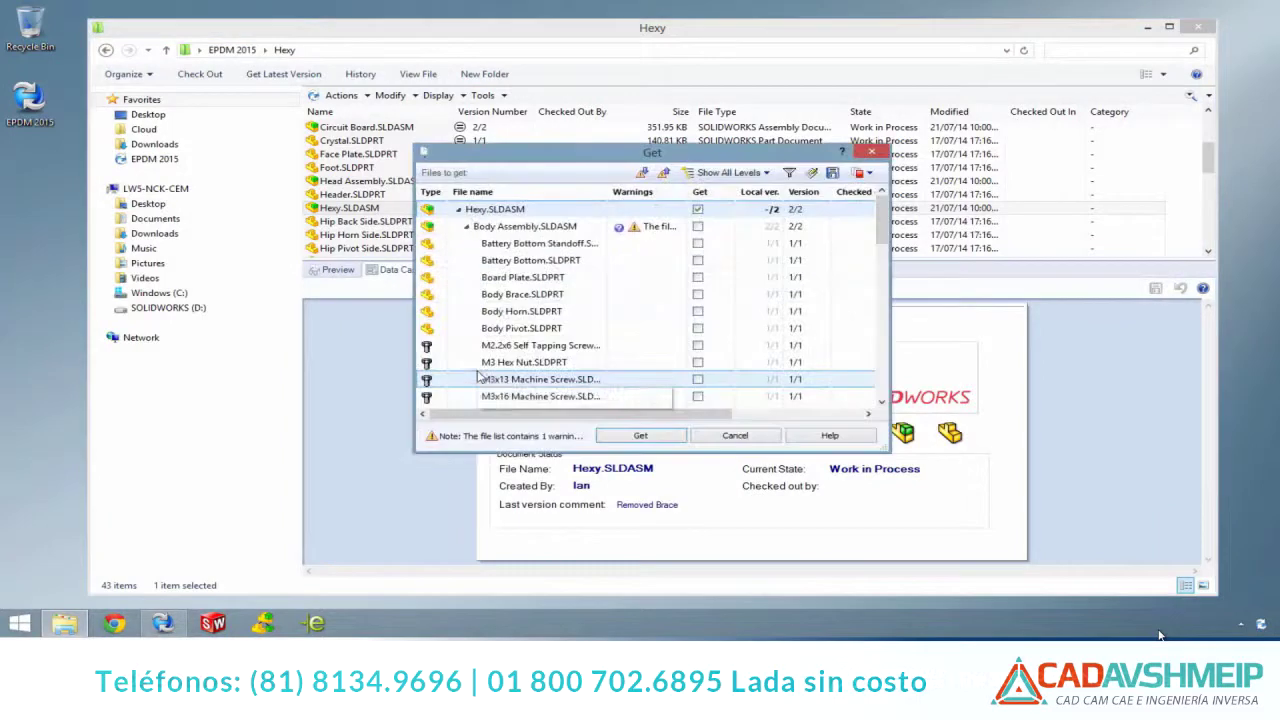
click(618, 434)
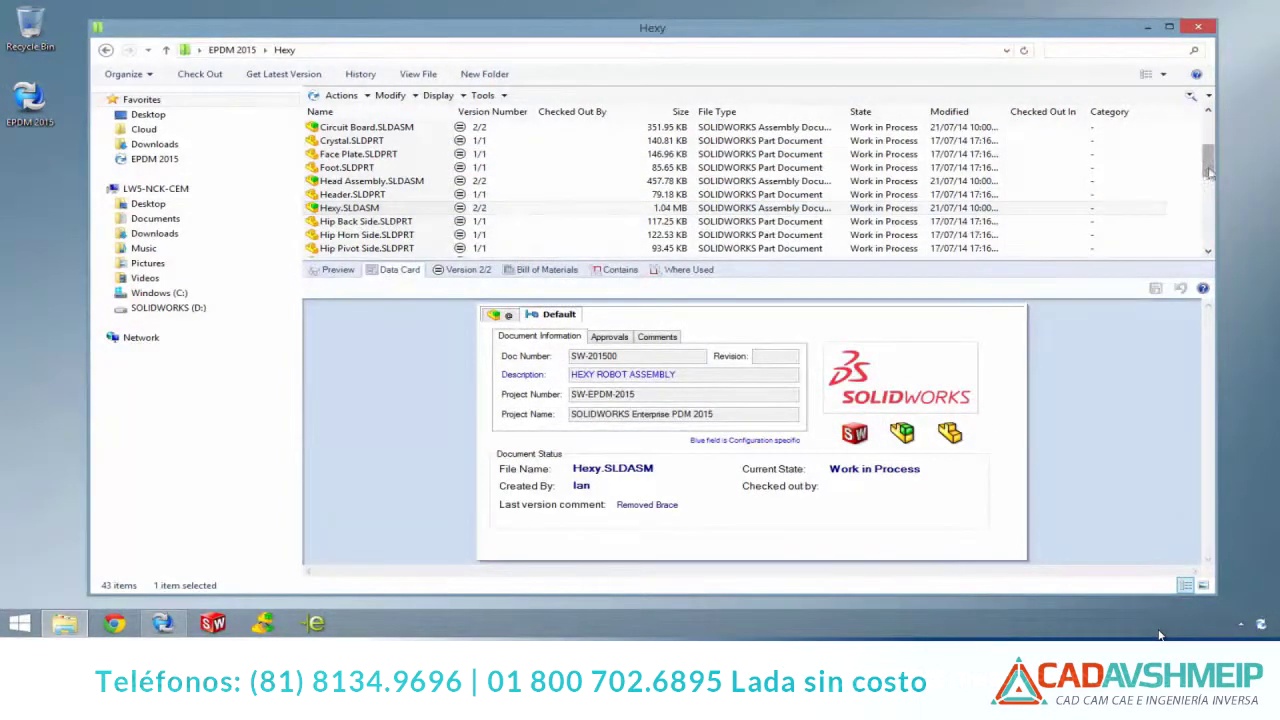
drag(1208, 165, 1210, 254)
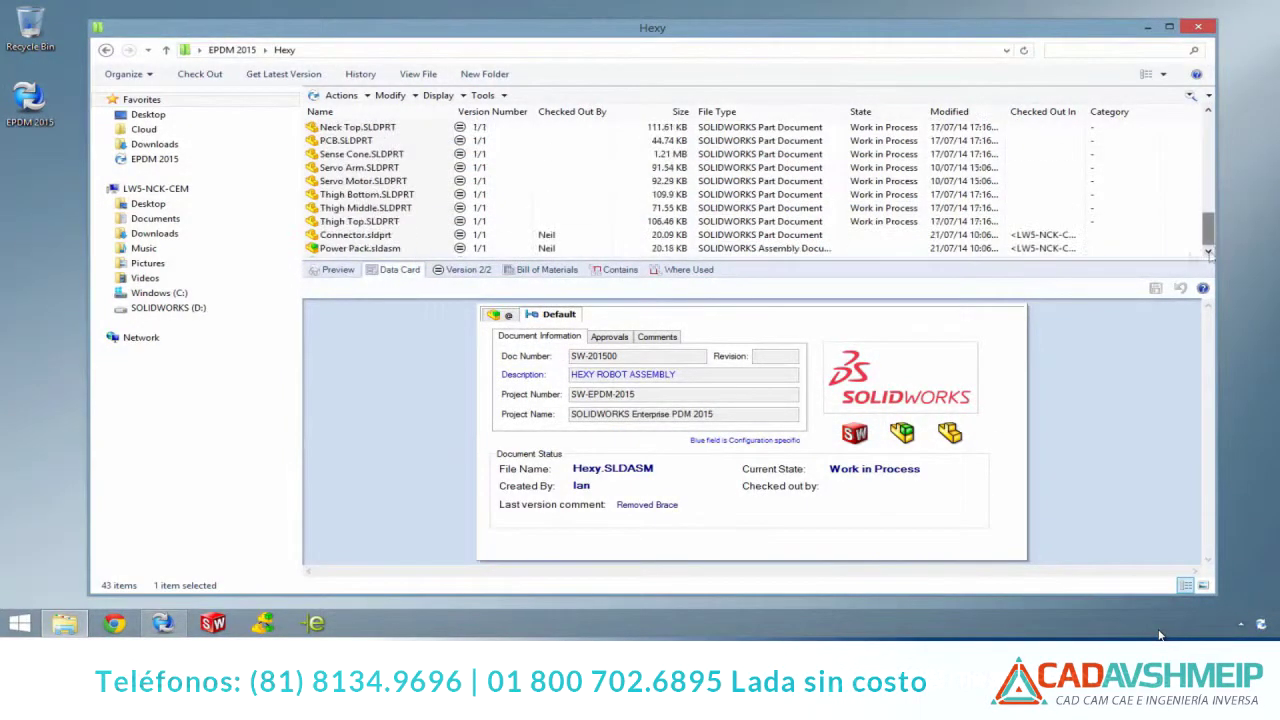
Try checking in Power Pack.sldasm, review the duplicate file name warning, and cancel
right_click(370, 248)
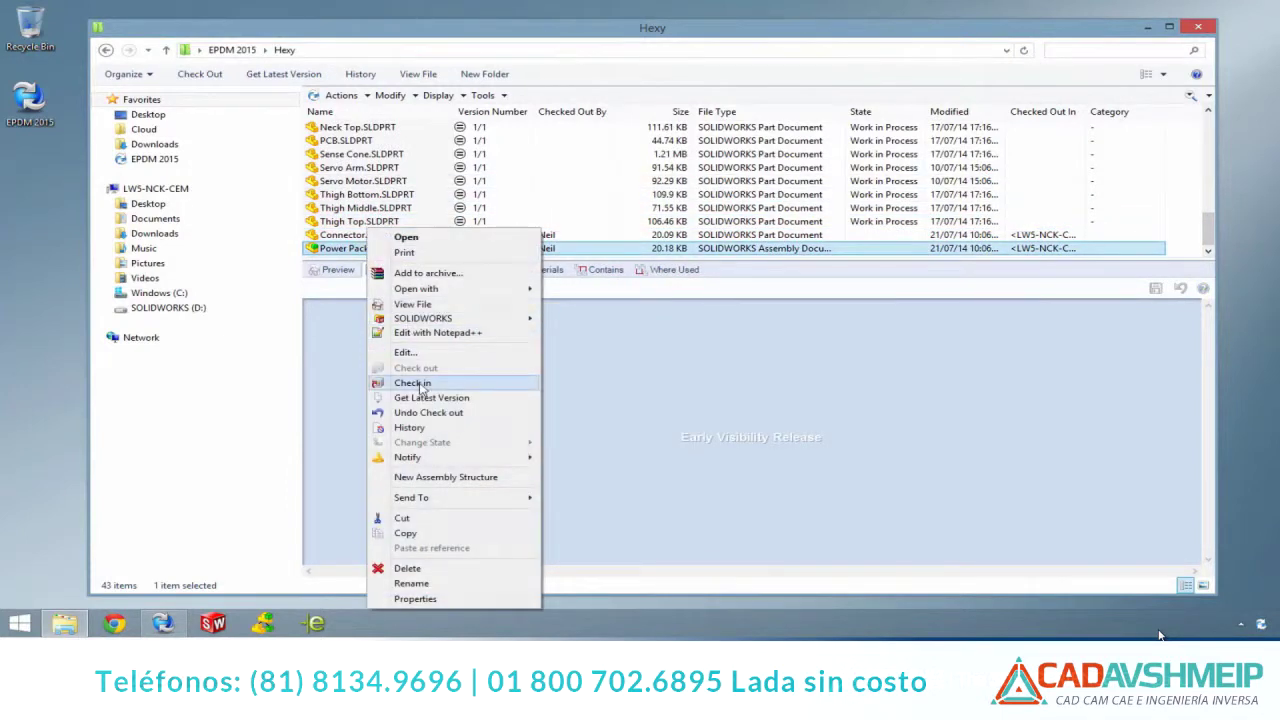
click(412, 383)
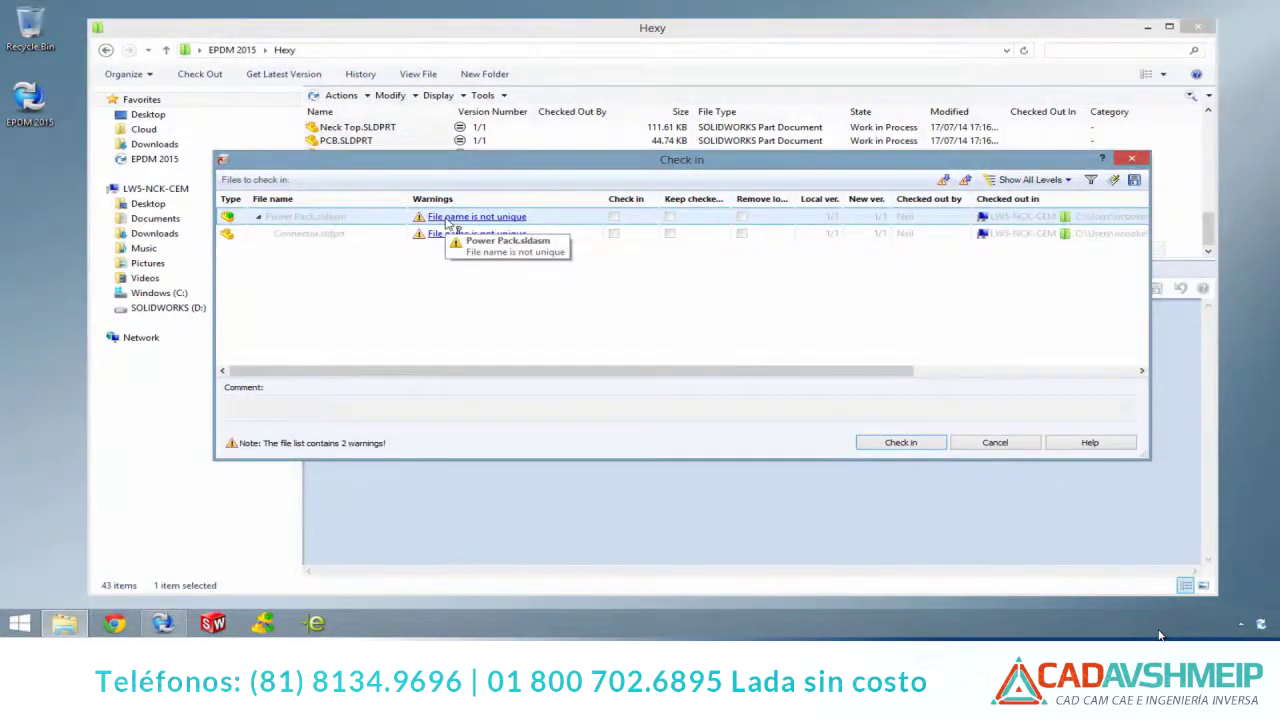
click(447, 219)
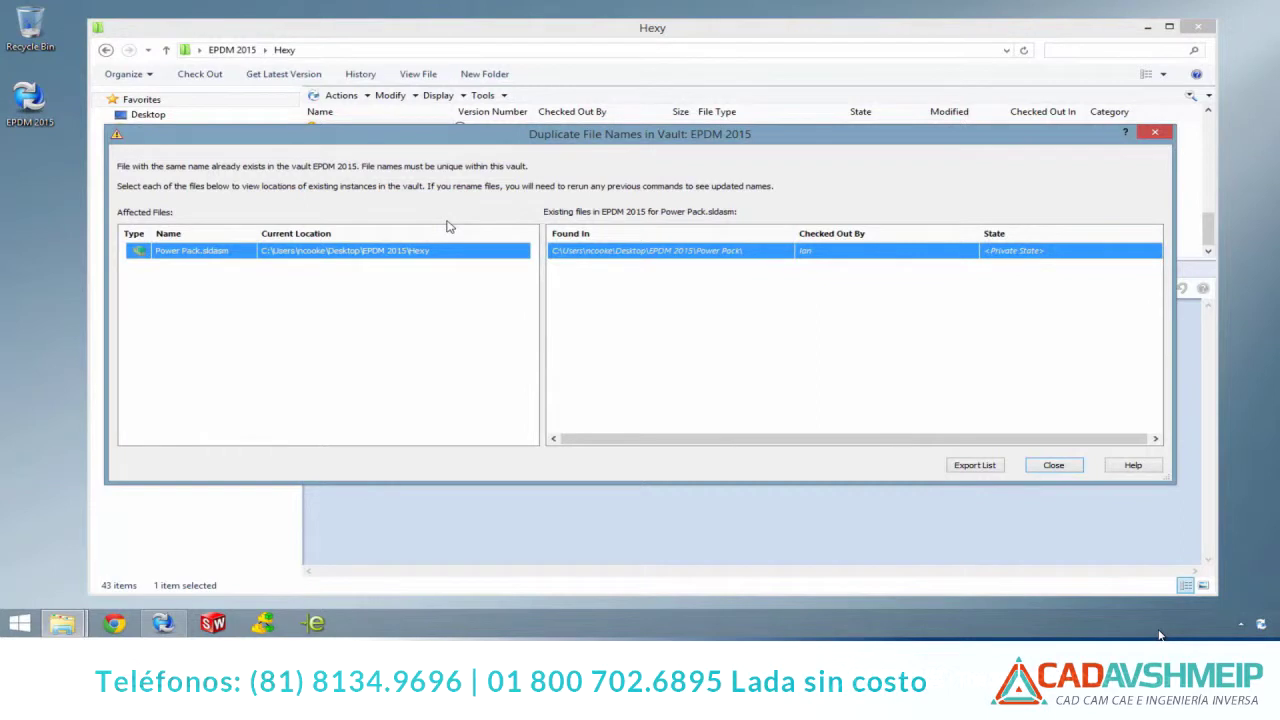
click(1054, 465)
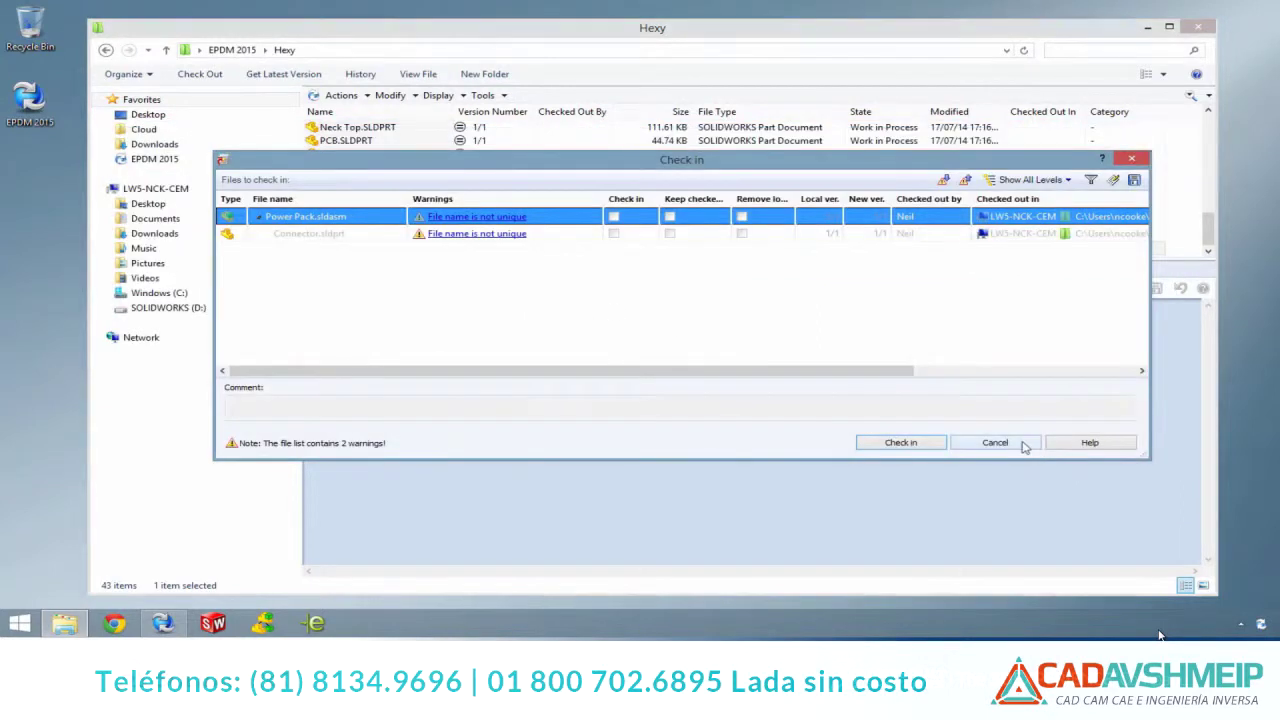
click(1022, 443)
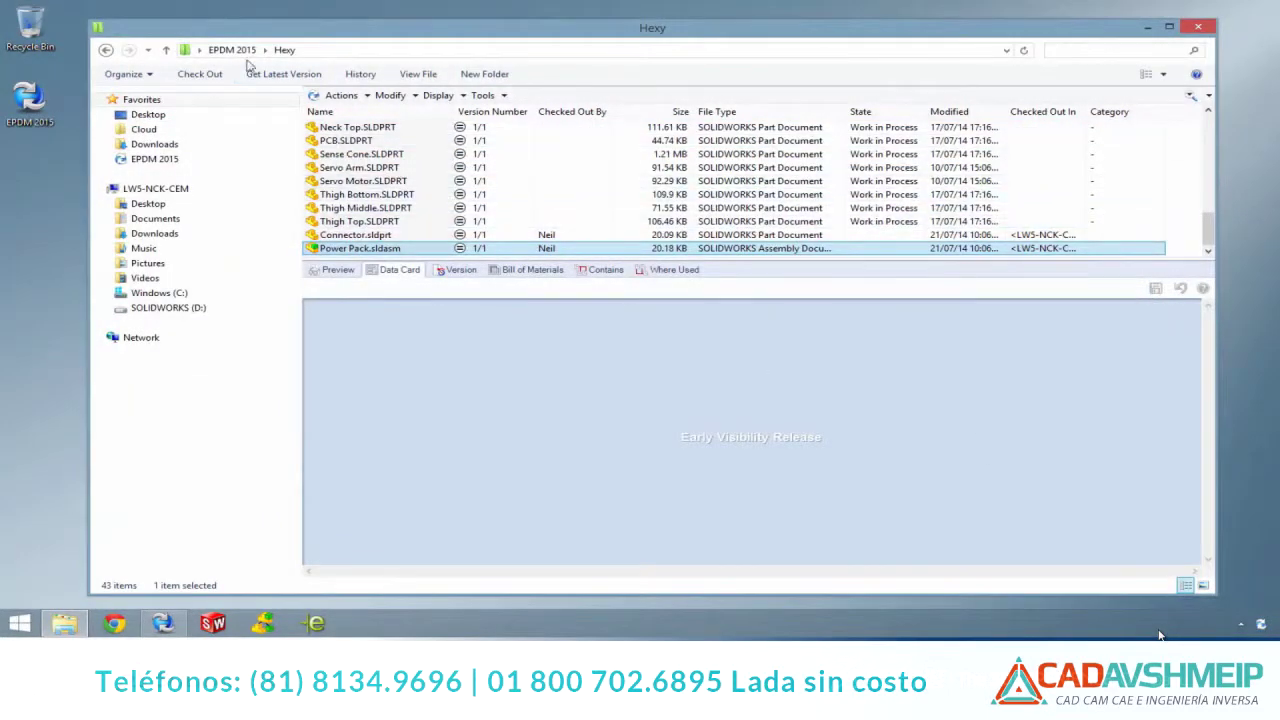
Delete Power Pack.sldasm and Connector.sldprt, then return to the EPDM 2015 vault root
ctrl+click(358, 236)
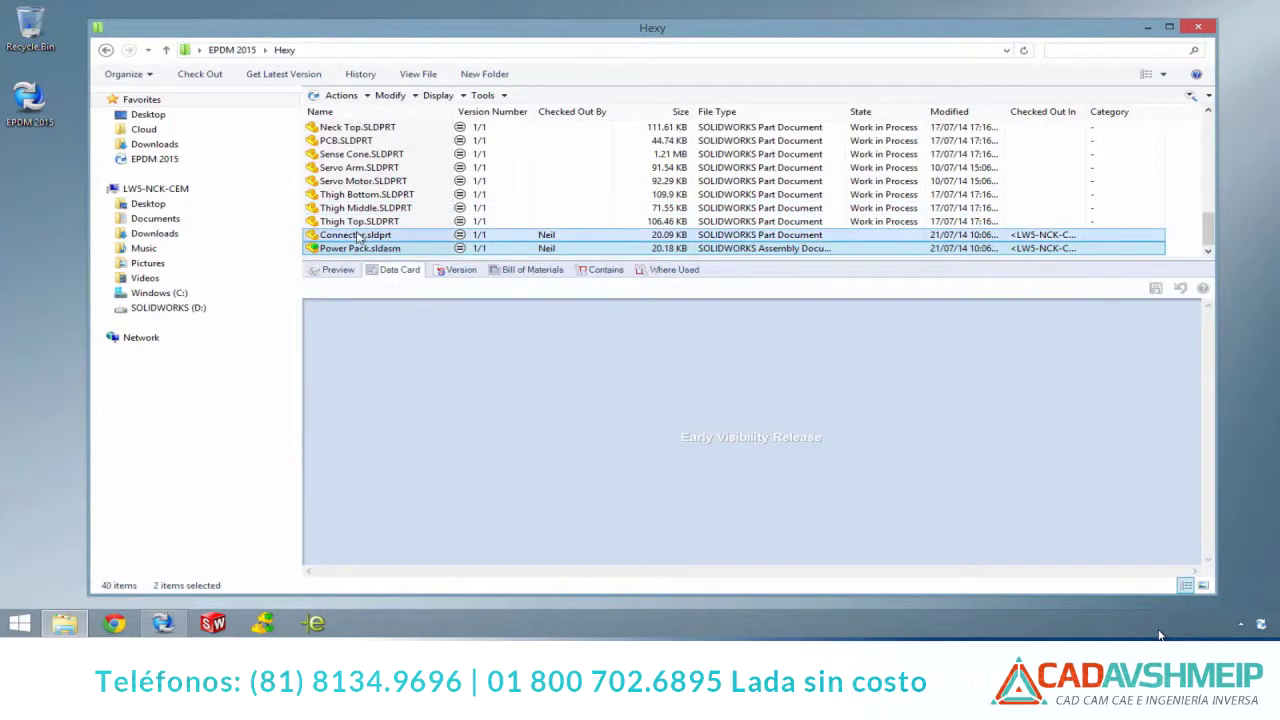
key(Delete)
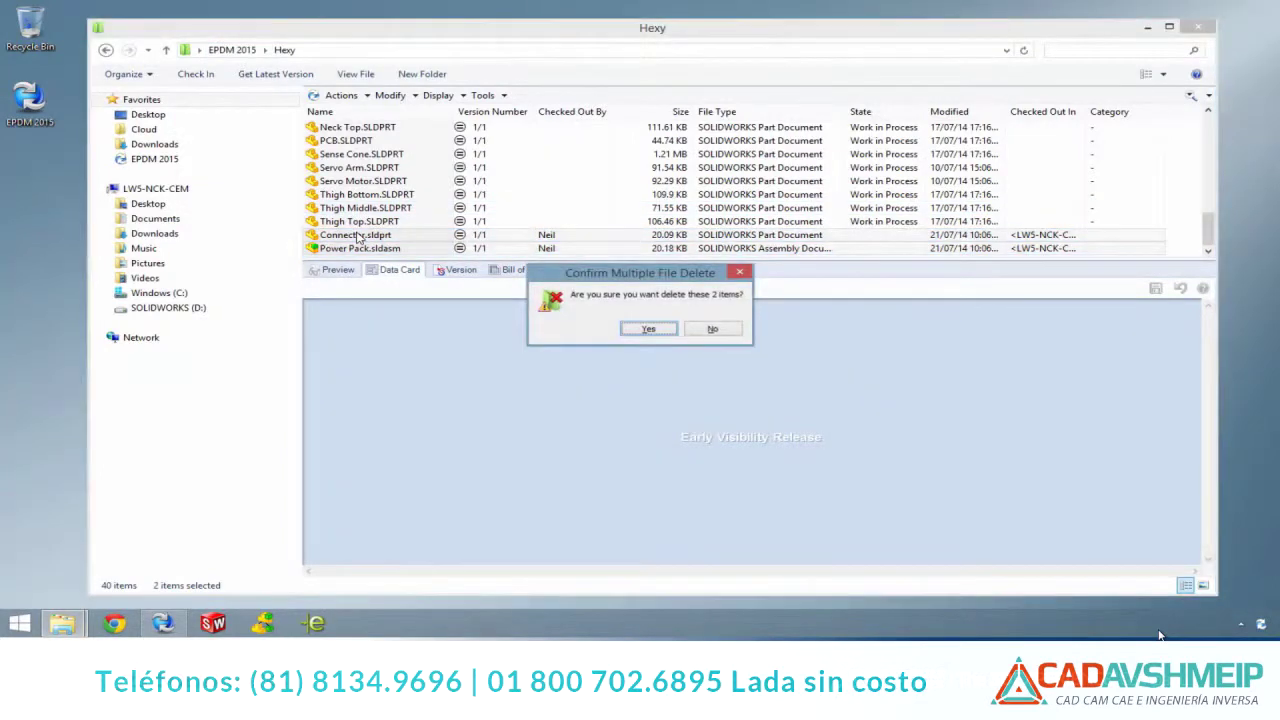
key(Return)
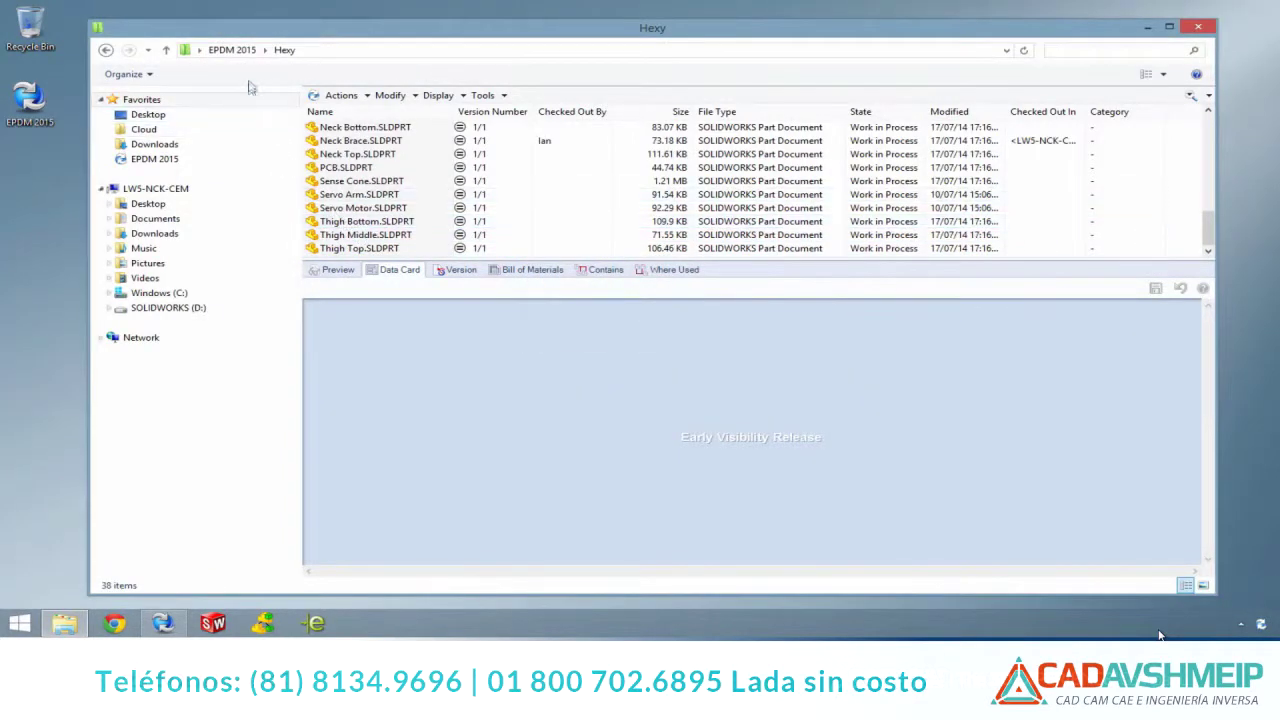
click(233, 50)
double_click(338, 140)
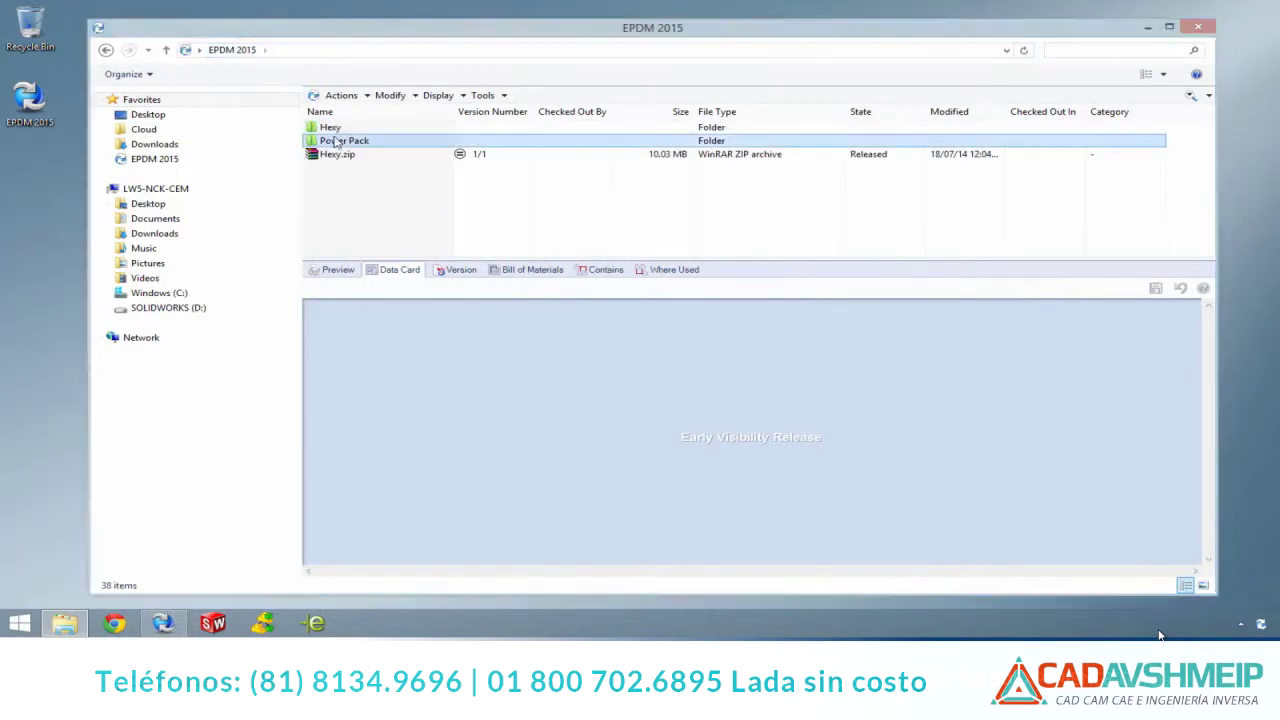
click(337, 142)
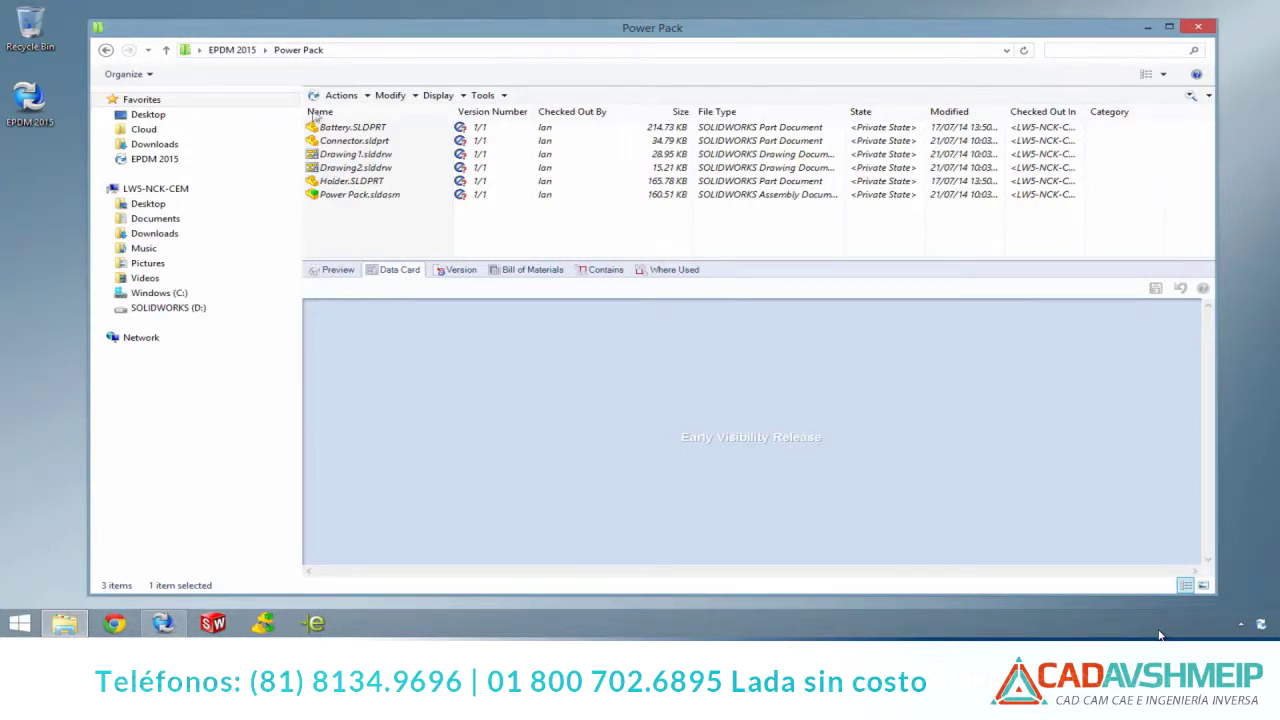
click(257, 51)
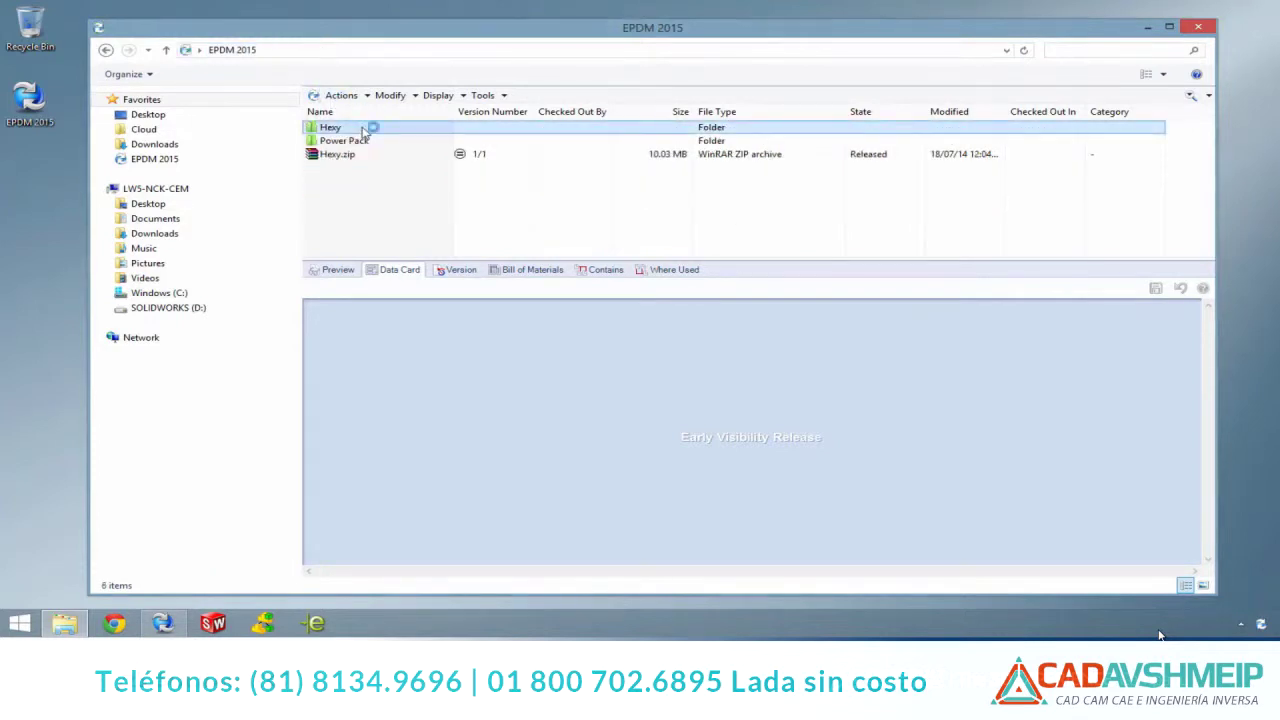
double_click(363, 130)
scroll(373, 160, down, 2)
scroll(374, 190, down, 1)
click(375, 207)
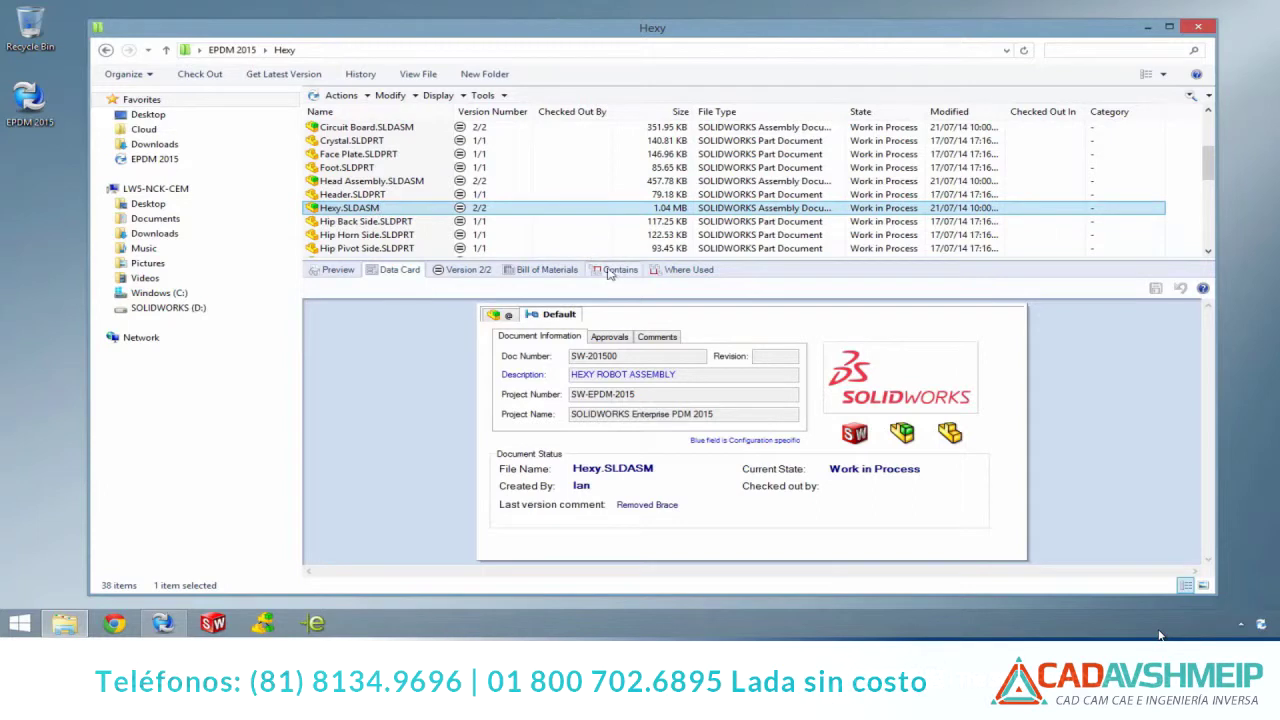
List Hexy's components, previewing Battery Bottom Standoff, Battery Bottom and Board Plate
click(612, 272)
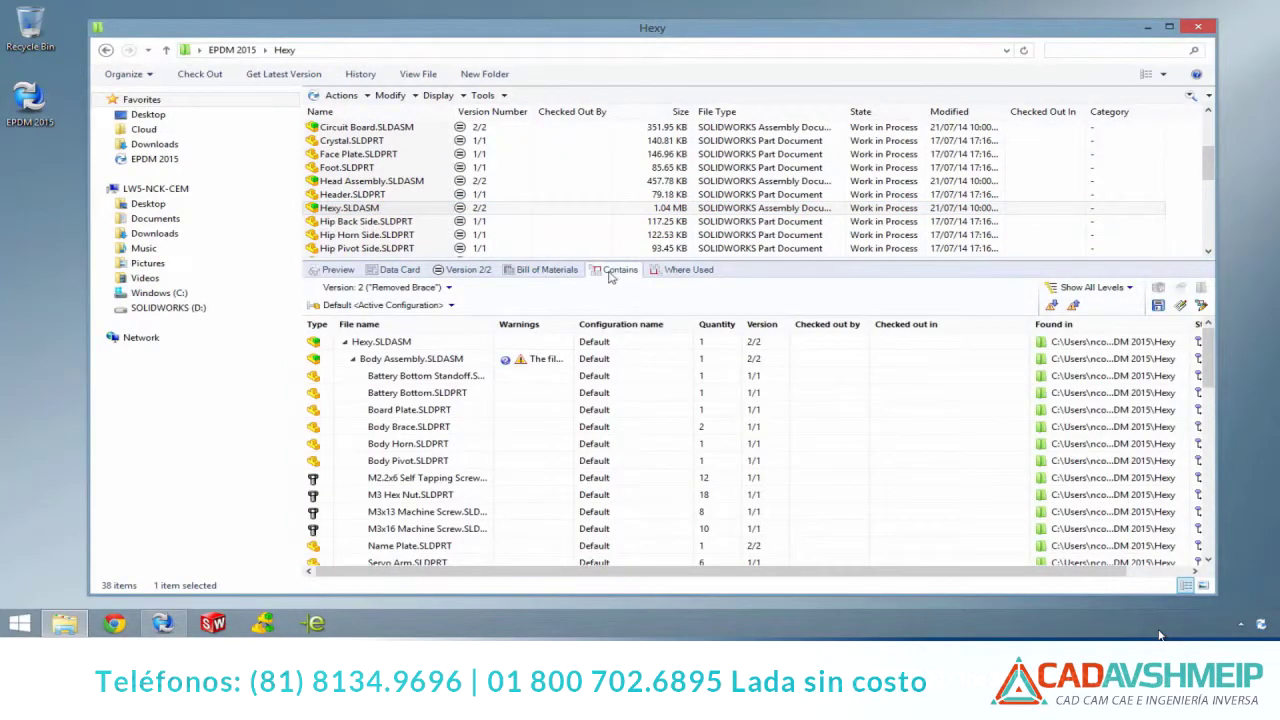
click(315, 376)
click(313, 392)
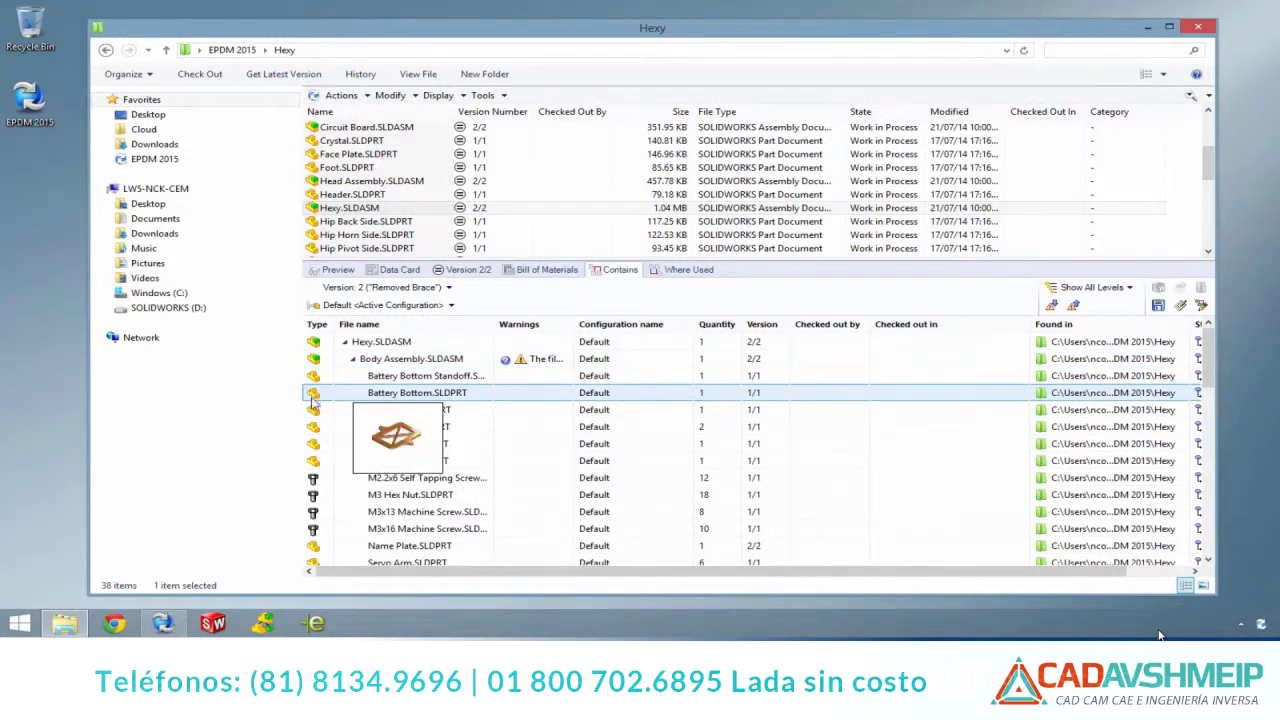
click(313, 409)
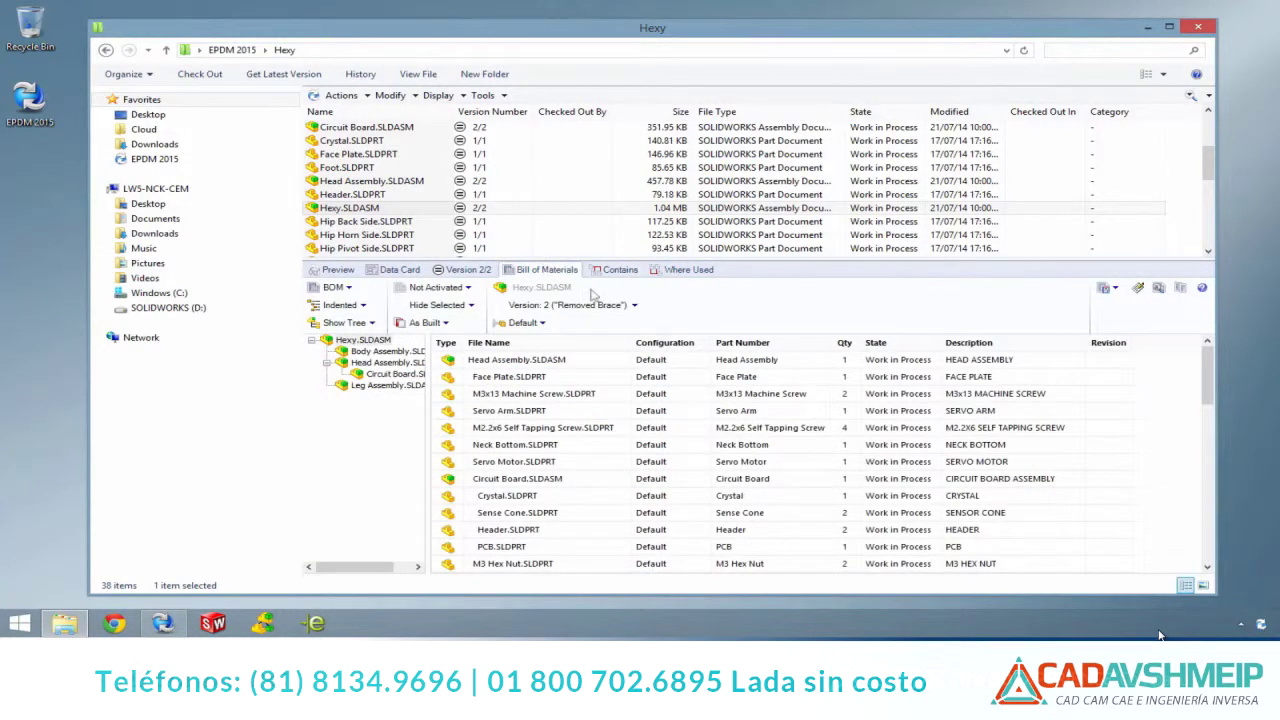
drag(1207, 375, 1193, 430)
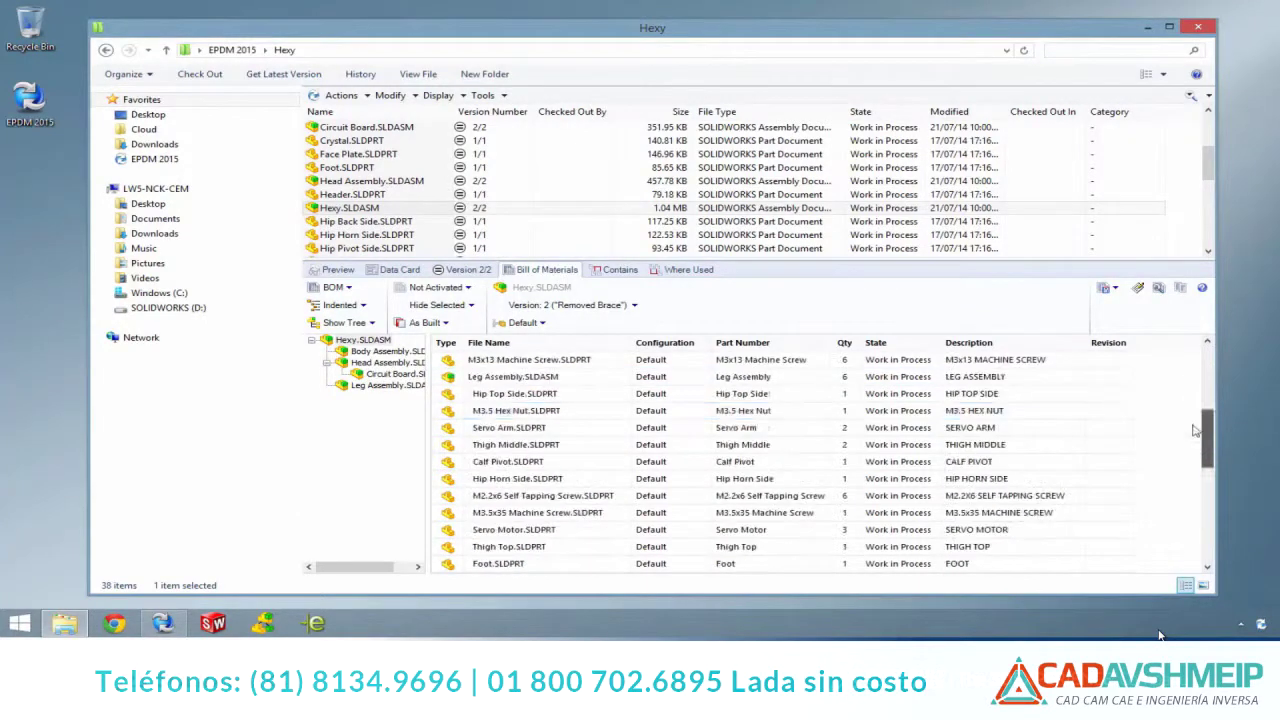
mouse_move(448, 427)
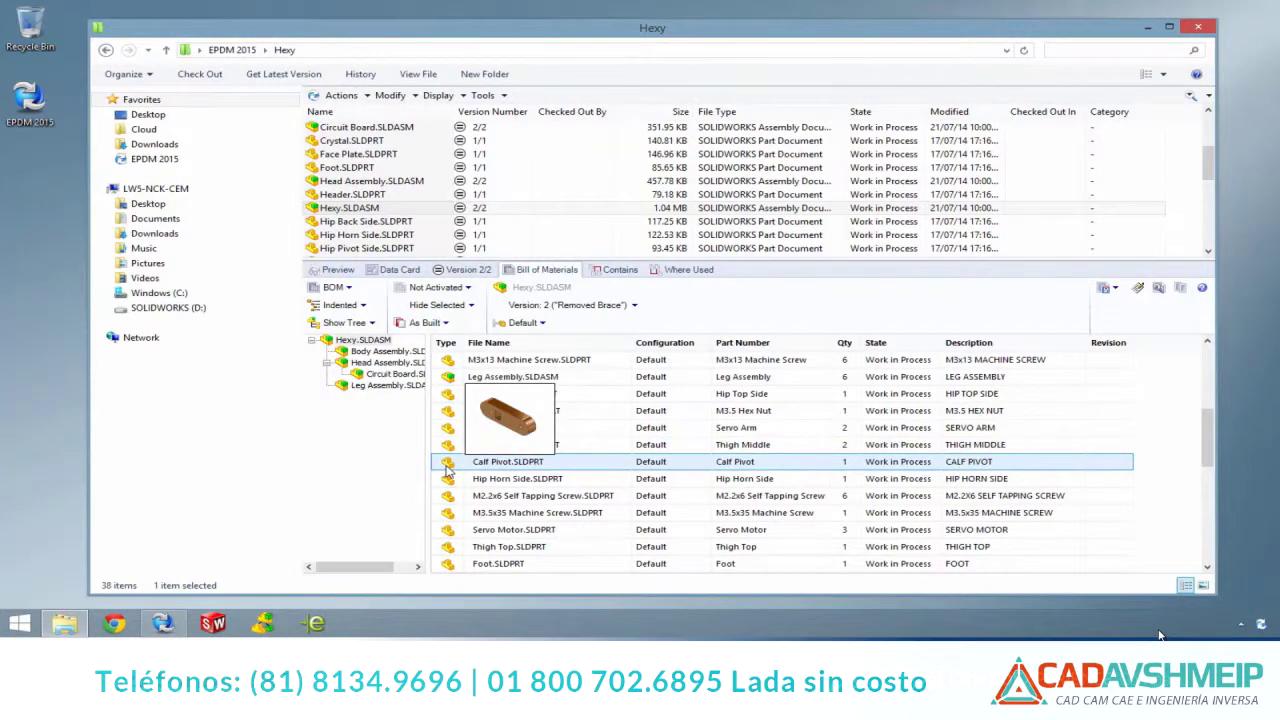
Compare the bill of materials against version 1, review the differences, and close the comparison
click(1182, 288)
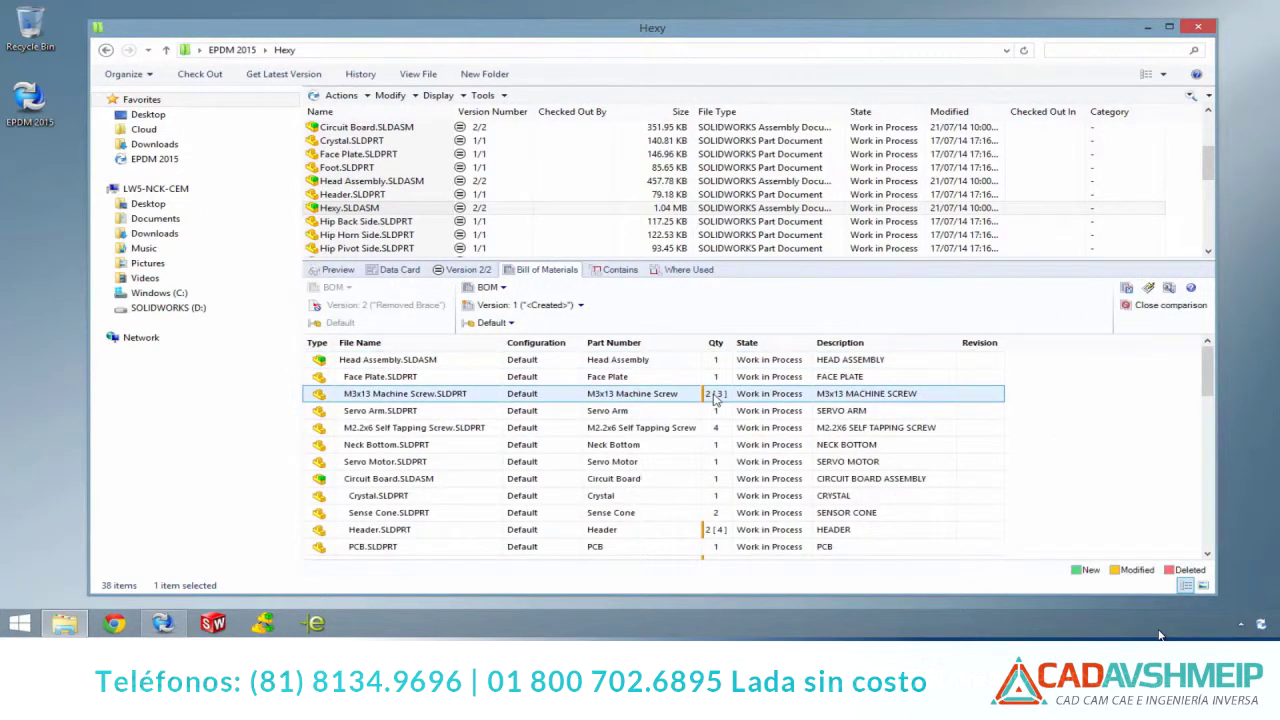
scroll(713, 398, down, 1)
scroll(712, 410, down, 1)
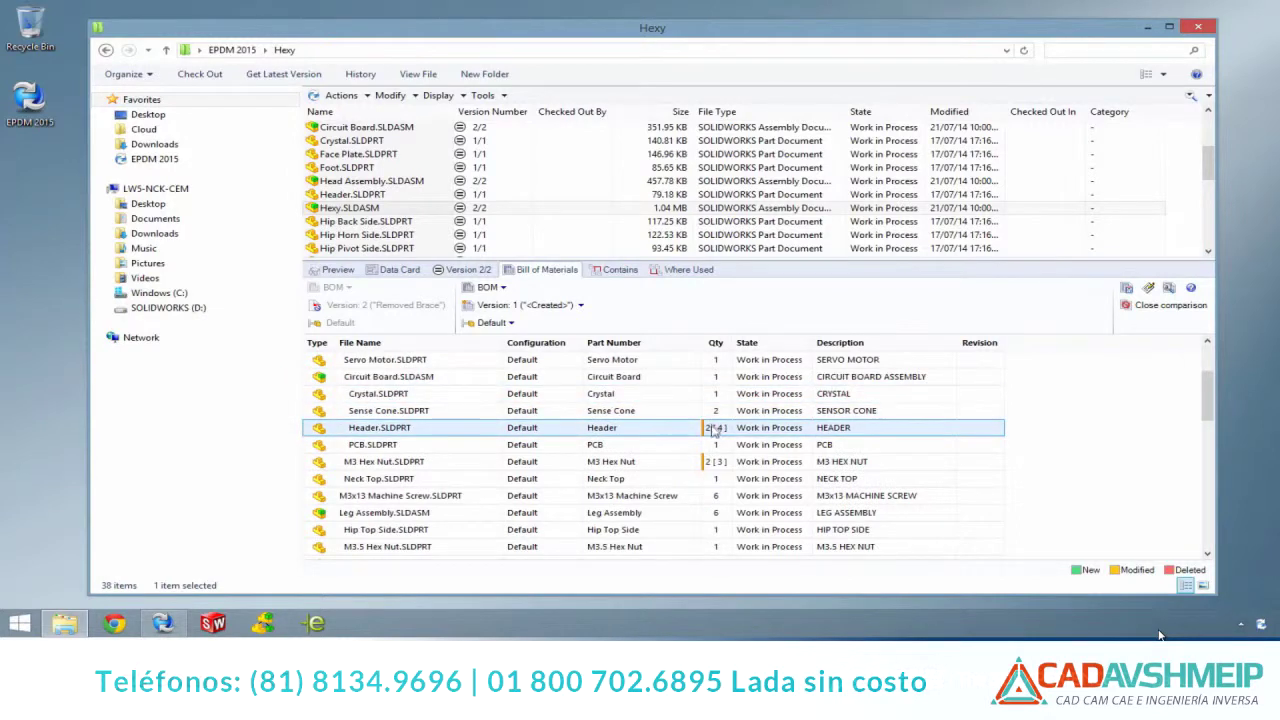
scroll(712, 462, down, 1)
scroll(712, 462, down, 1)
scroll(712, 463, down, 1)
scroll(712, 464, down, 1)
scroll(712, 464, down, 2)
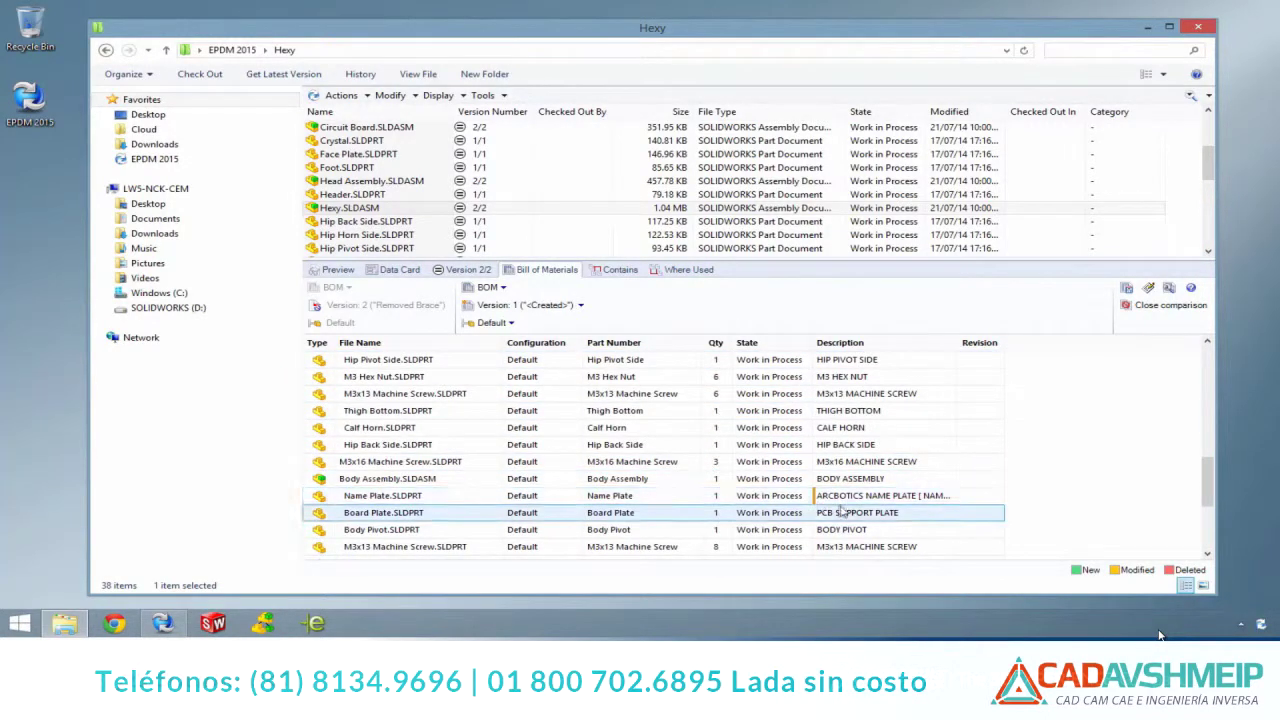
scroll(800, 490, down, 2)
scroll(718, 466, down, 2)
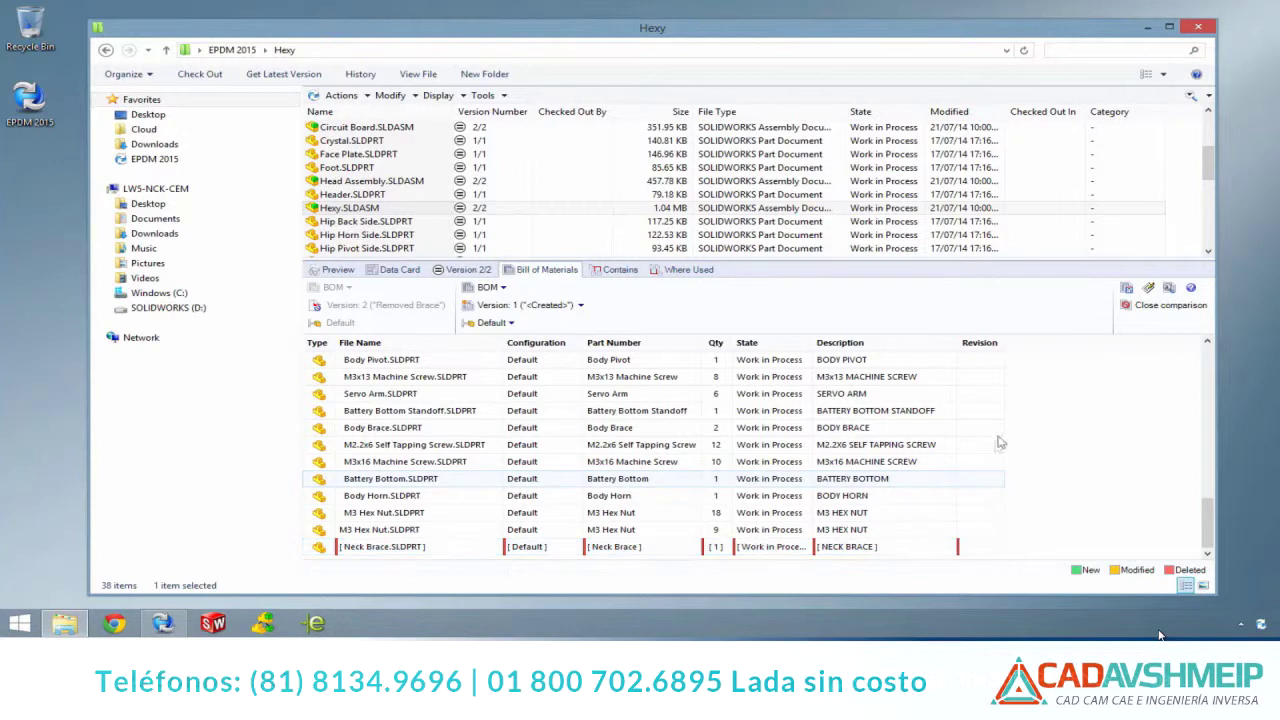
click(1150, 305)
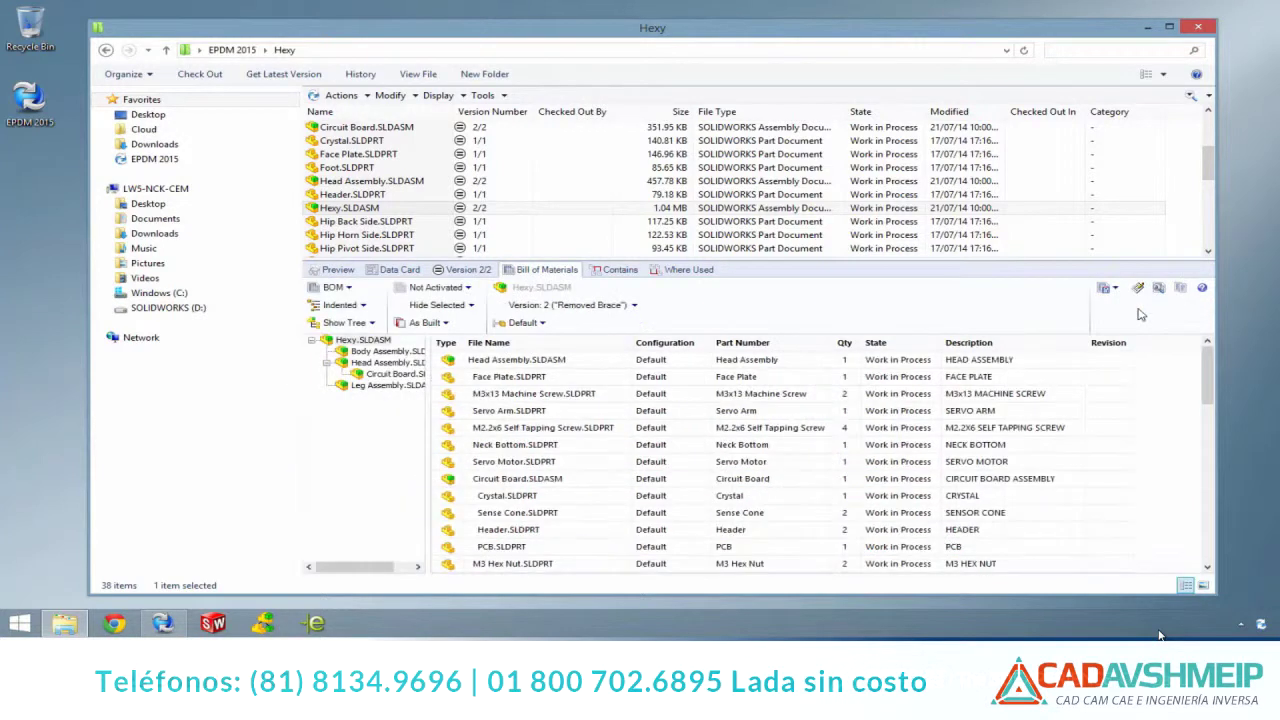
Start Copy Tree for Hexy.SLDASM and review its copy settings
click(477, 279)
click(413, 279)
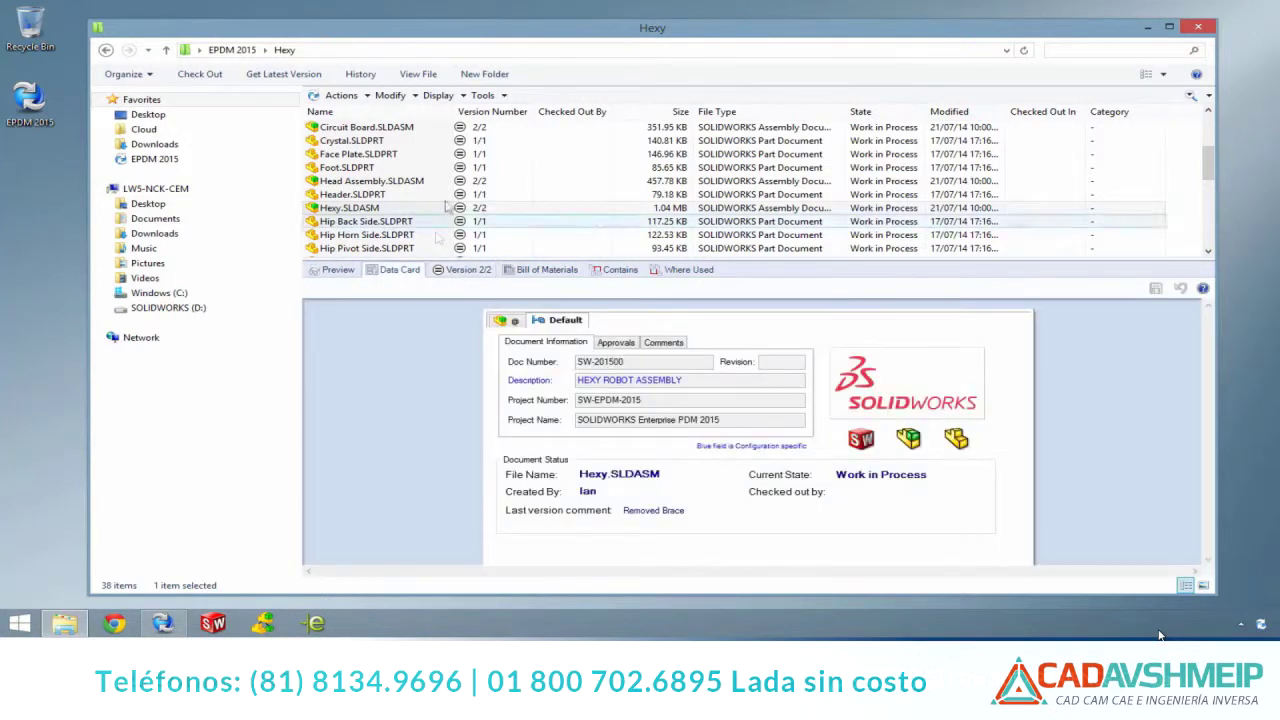
click(504, 96)
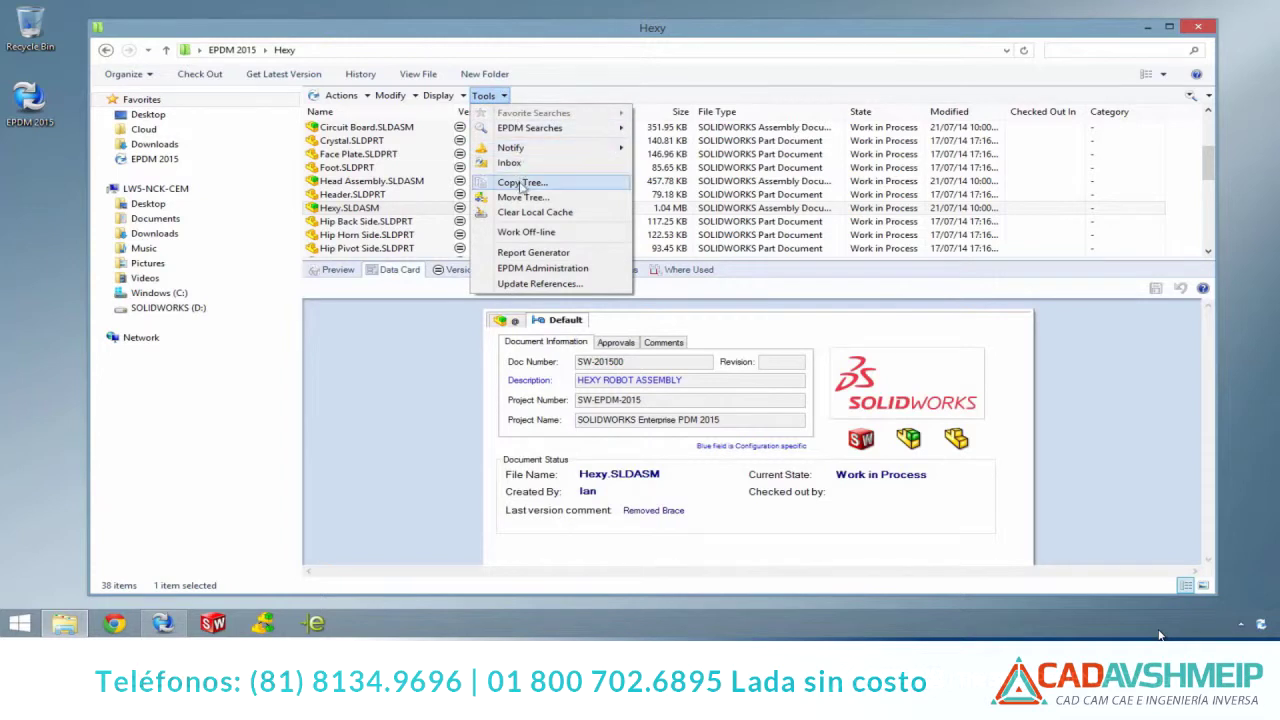
click(519, 185)
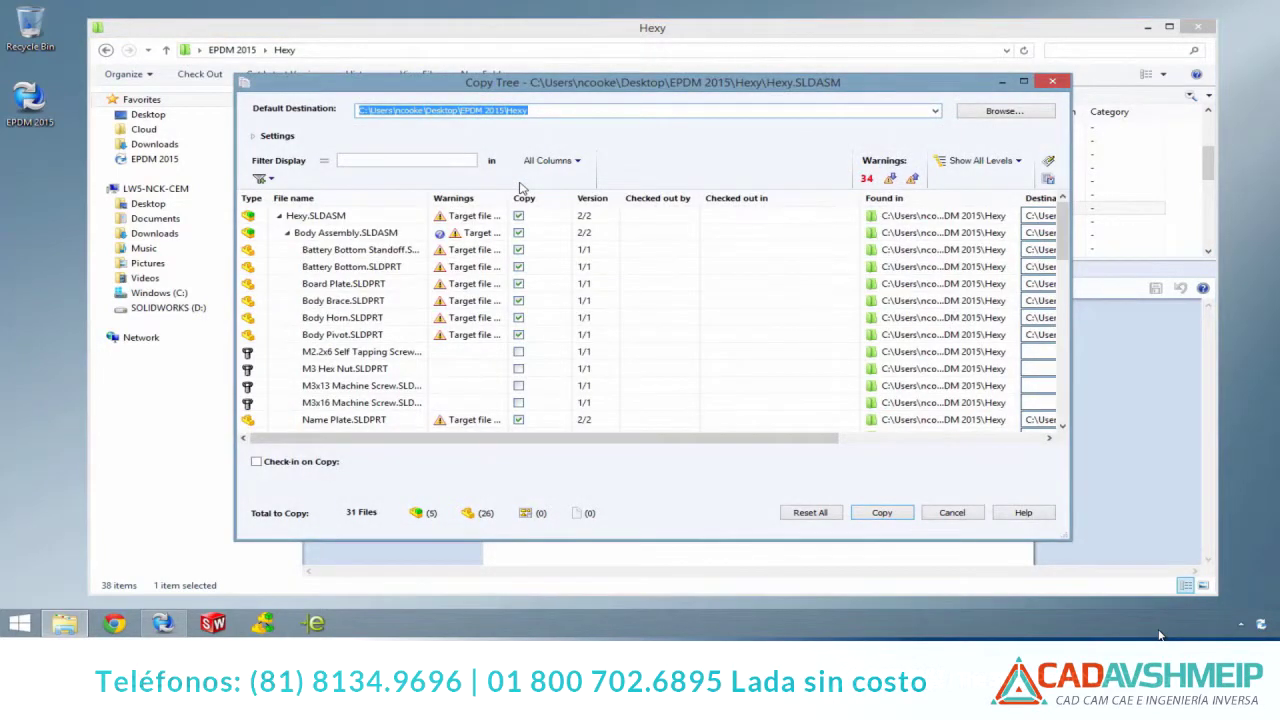
click(256, 138)
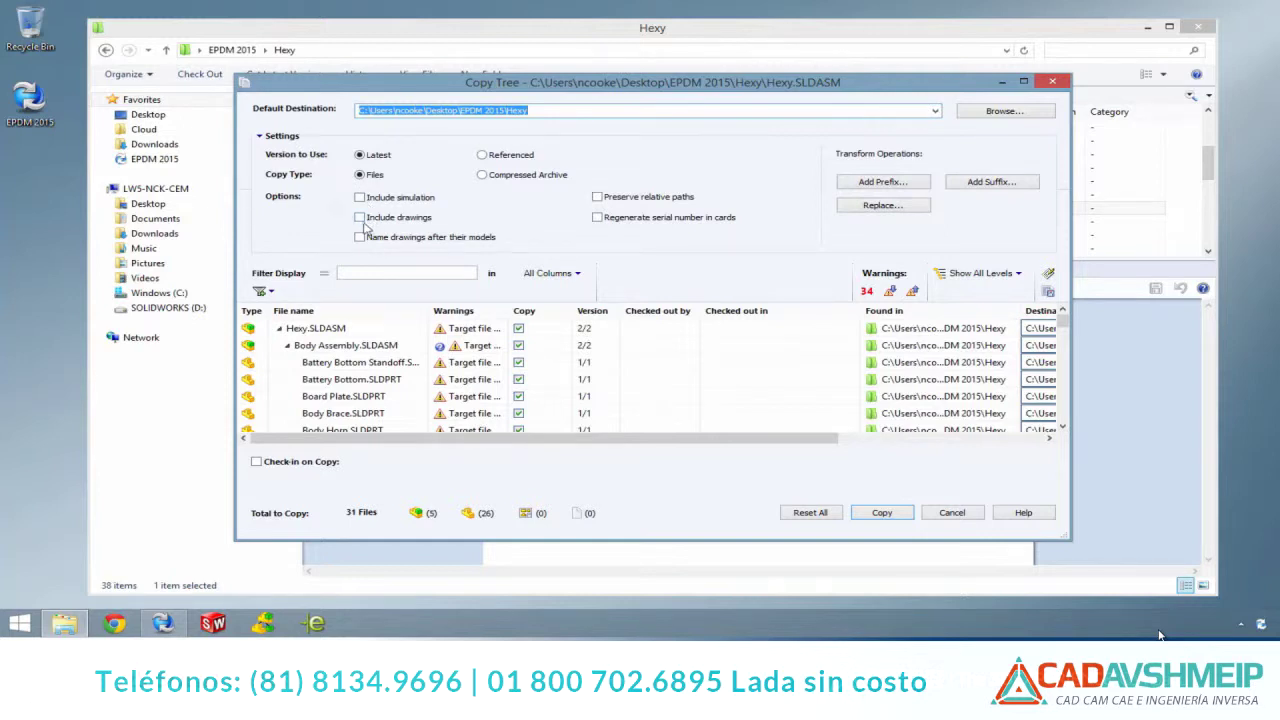
click(260, 137)
Filter the copy list to Hip part files, then cancel without copying
drag(398, 439, 609, 441)
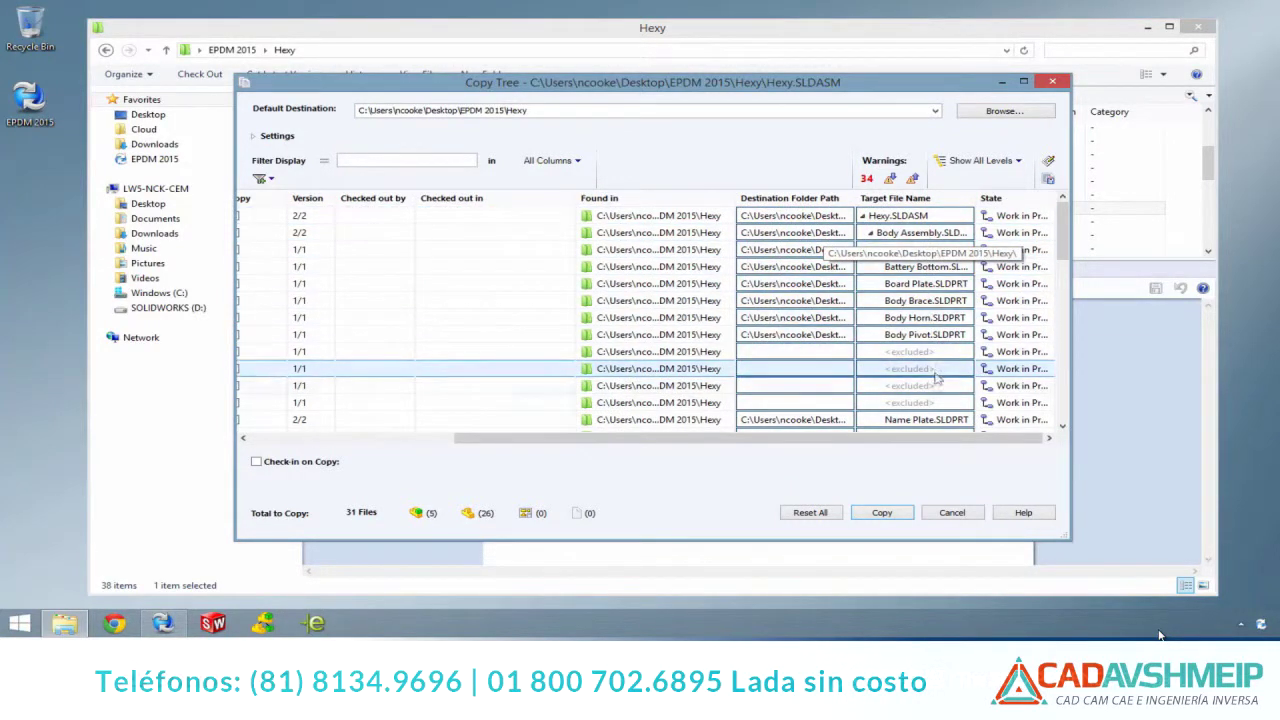
drag(928, 436, 587, 395)
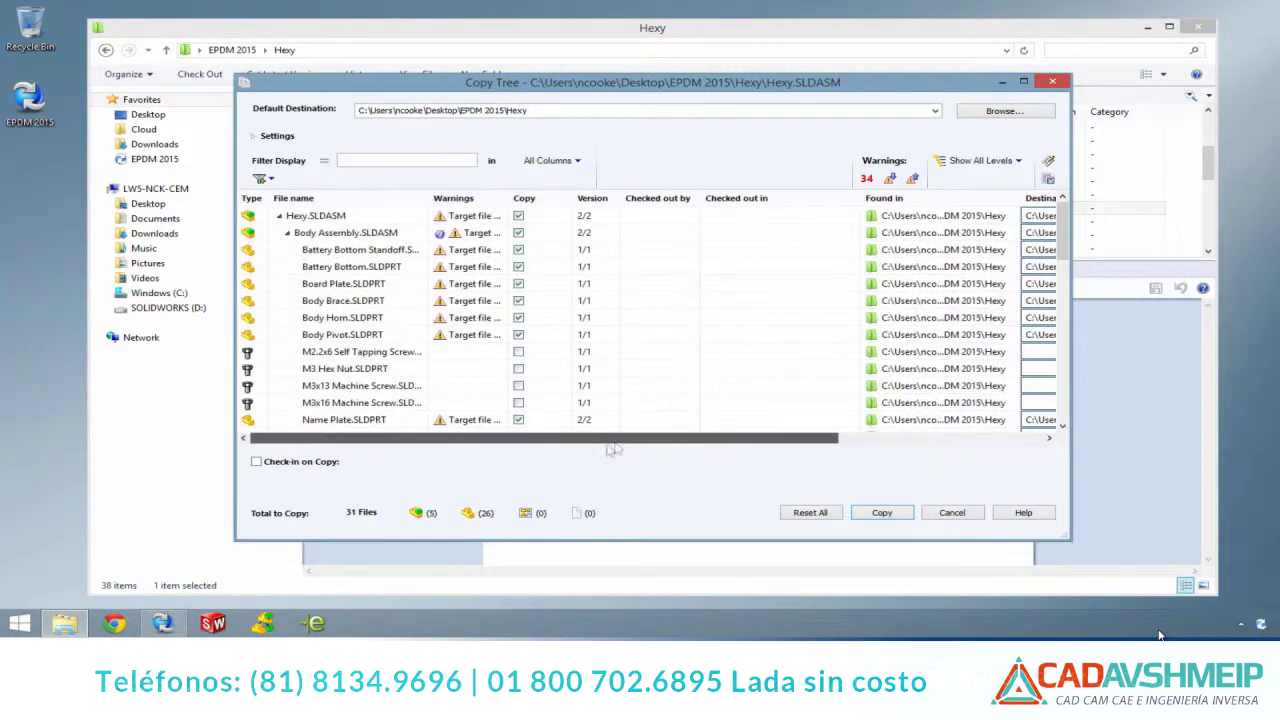
click(270, 181)
mouse_move(340, 189)
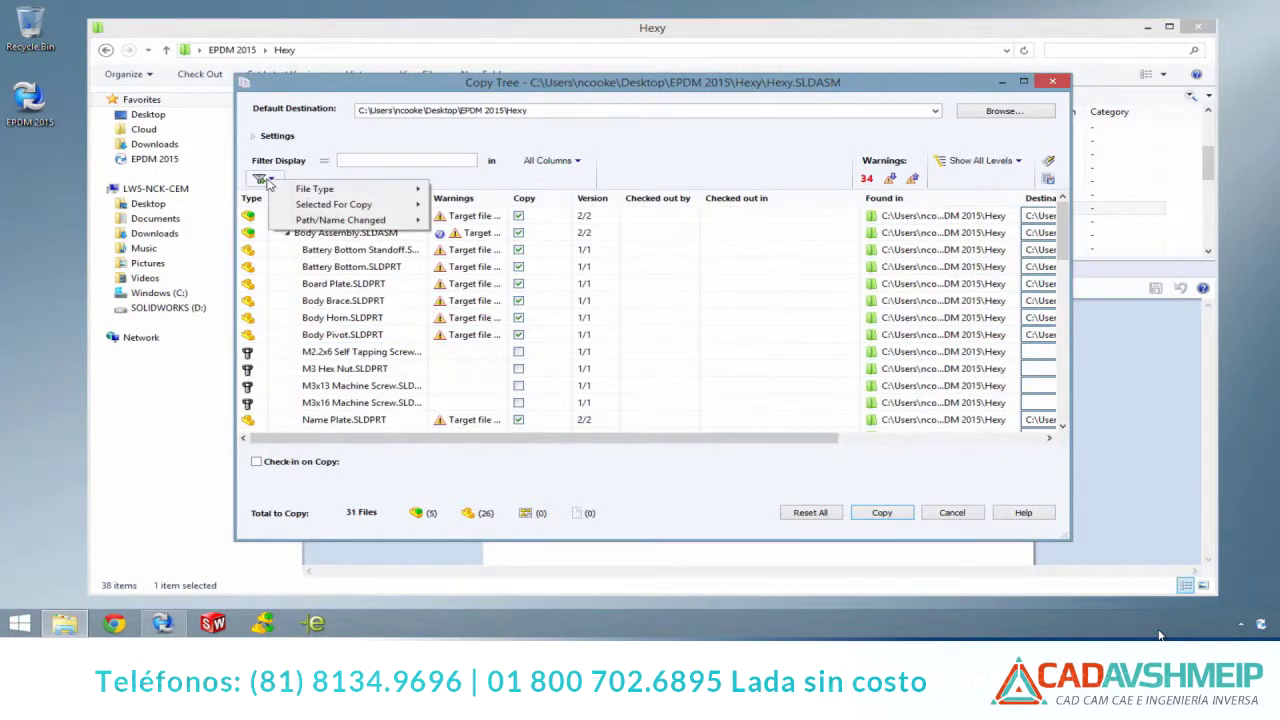
click(460, 204)
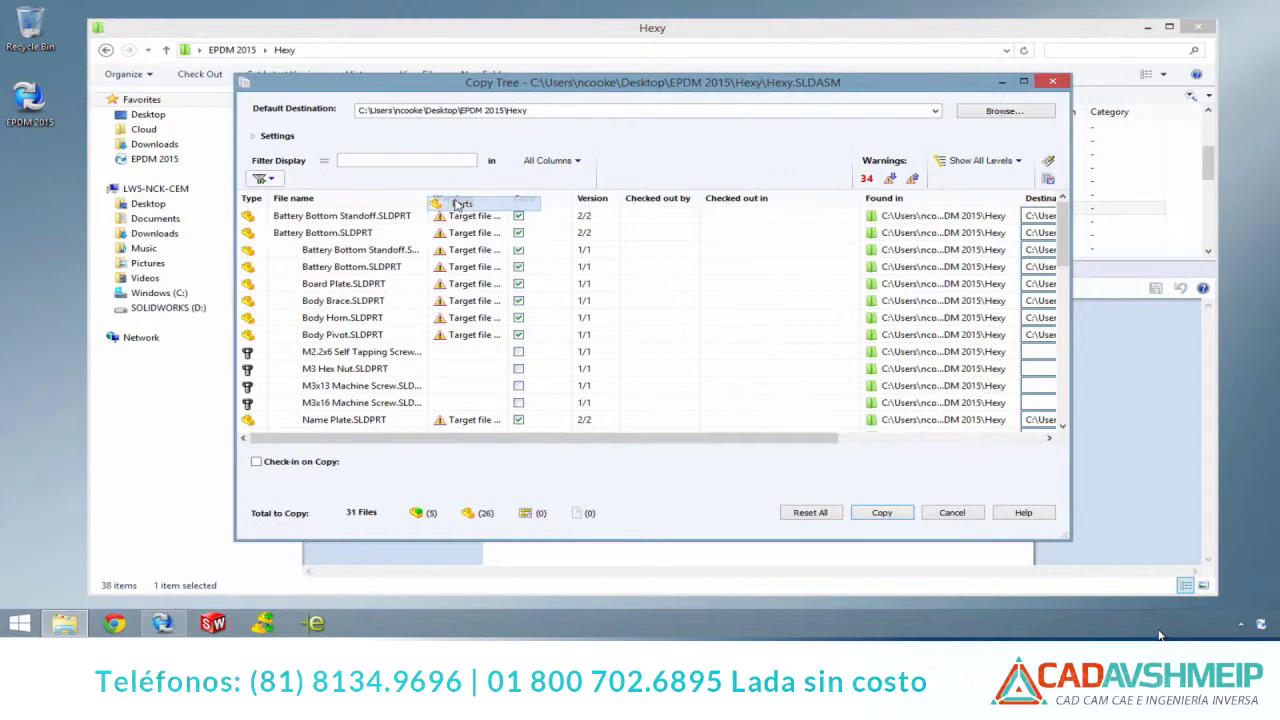
click(431, 163)
text(hip)
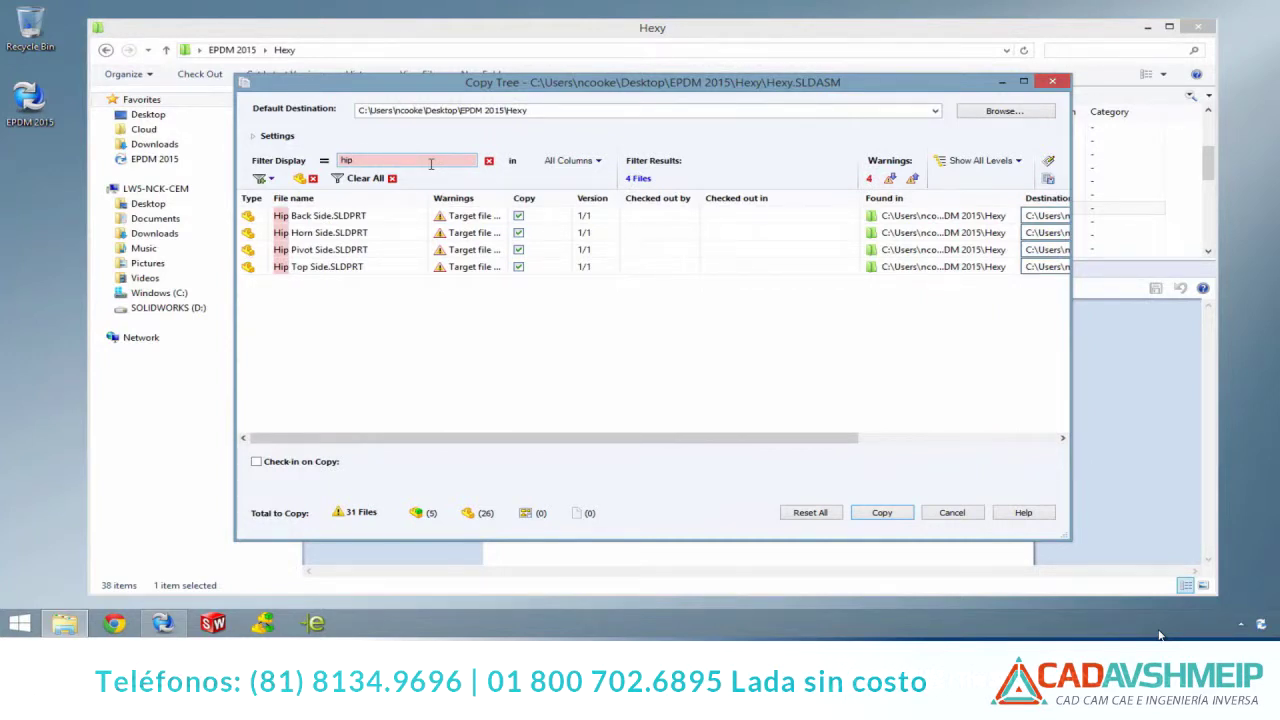
click(951, 512)
click(502, 97)
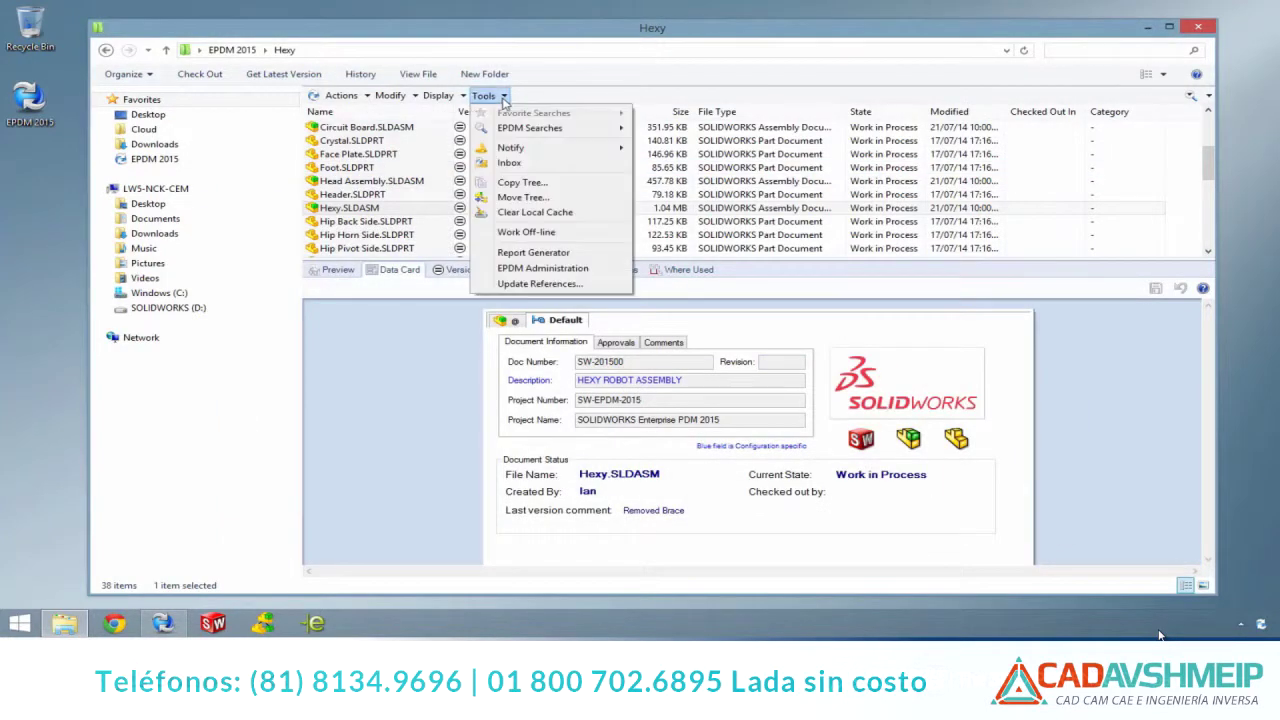
click(545, 199)
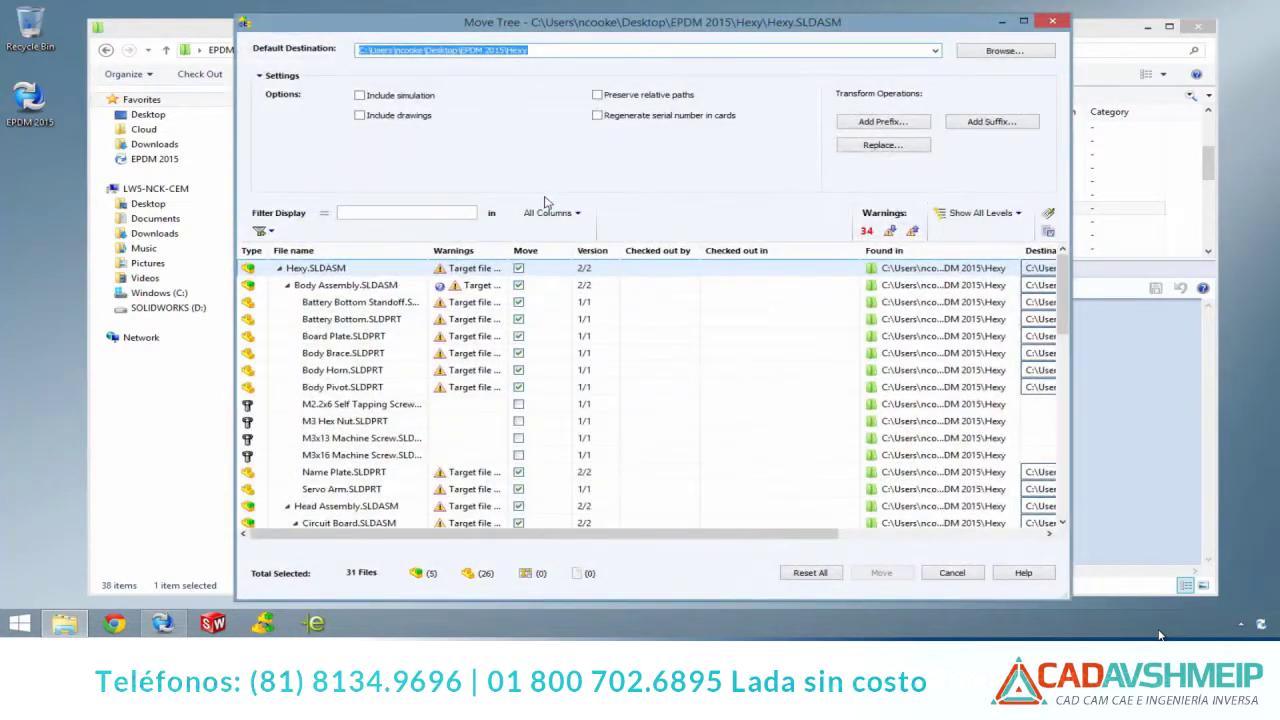
click(260, 77)
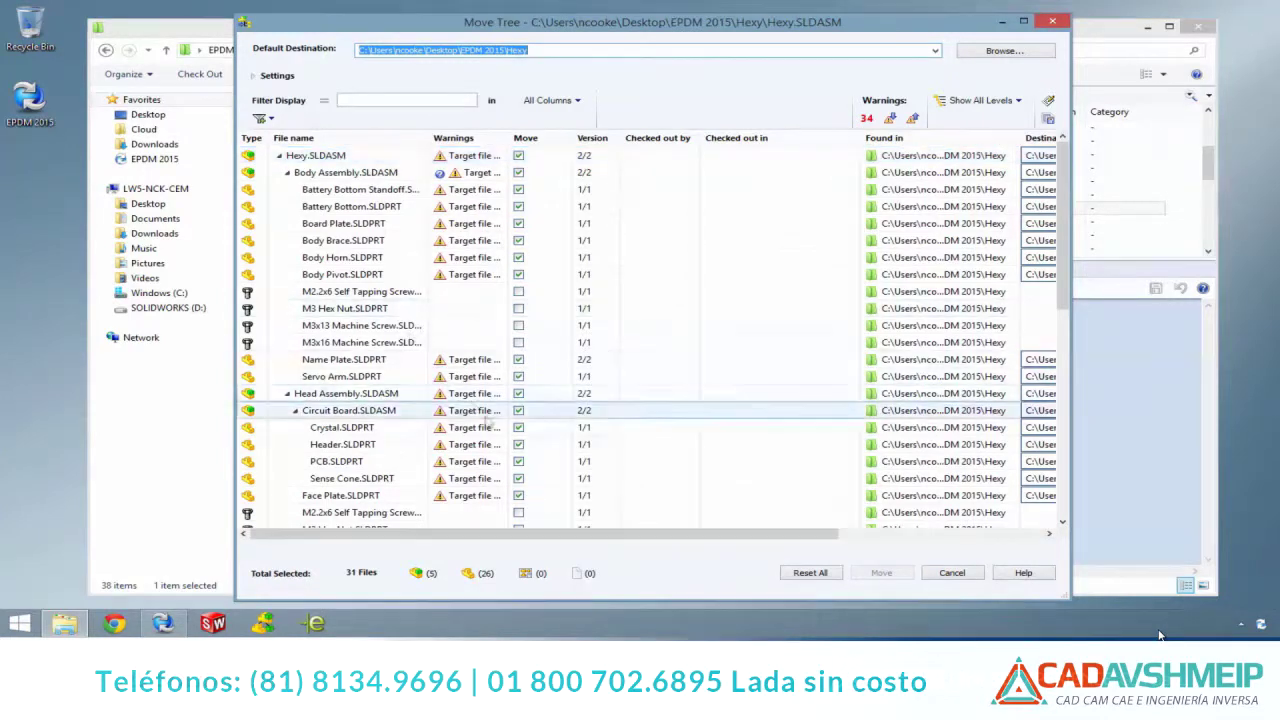
drag(588, 533, 826, 537)
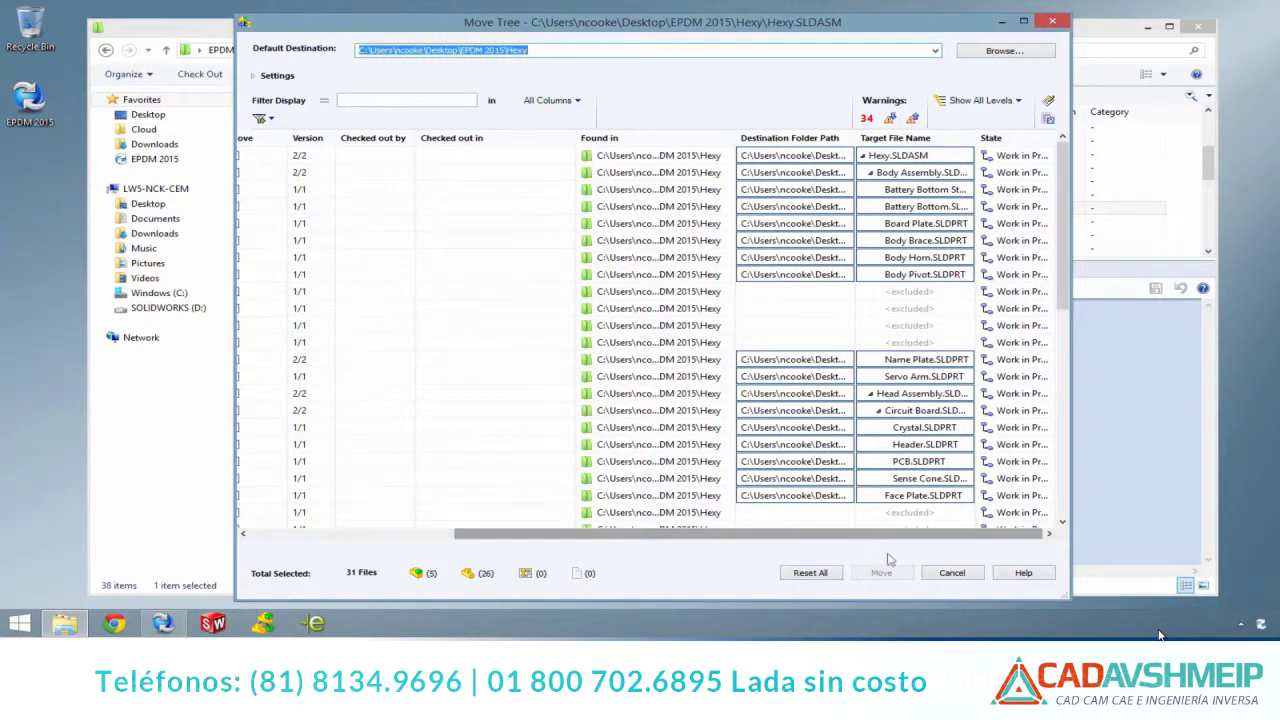
click(950, 573)
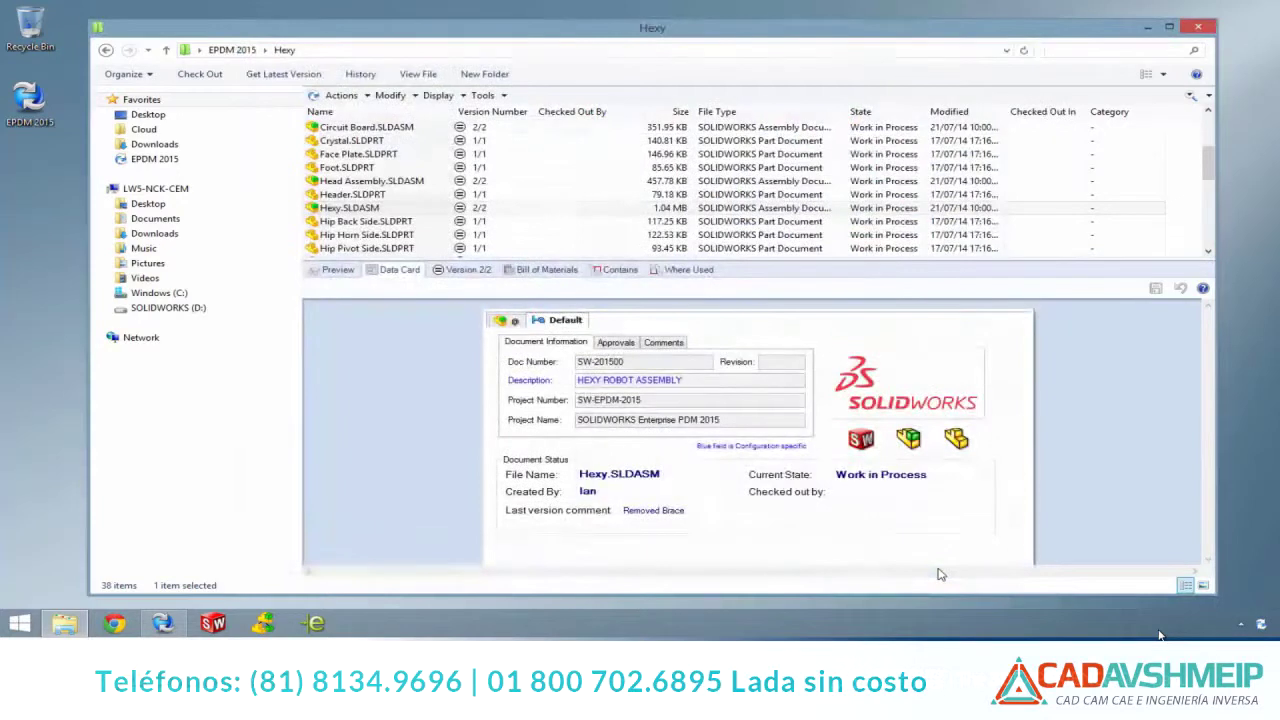
Submit the Hexy assembly for approval, moving it to Pending Approval
right_click(373, 205)
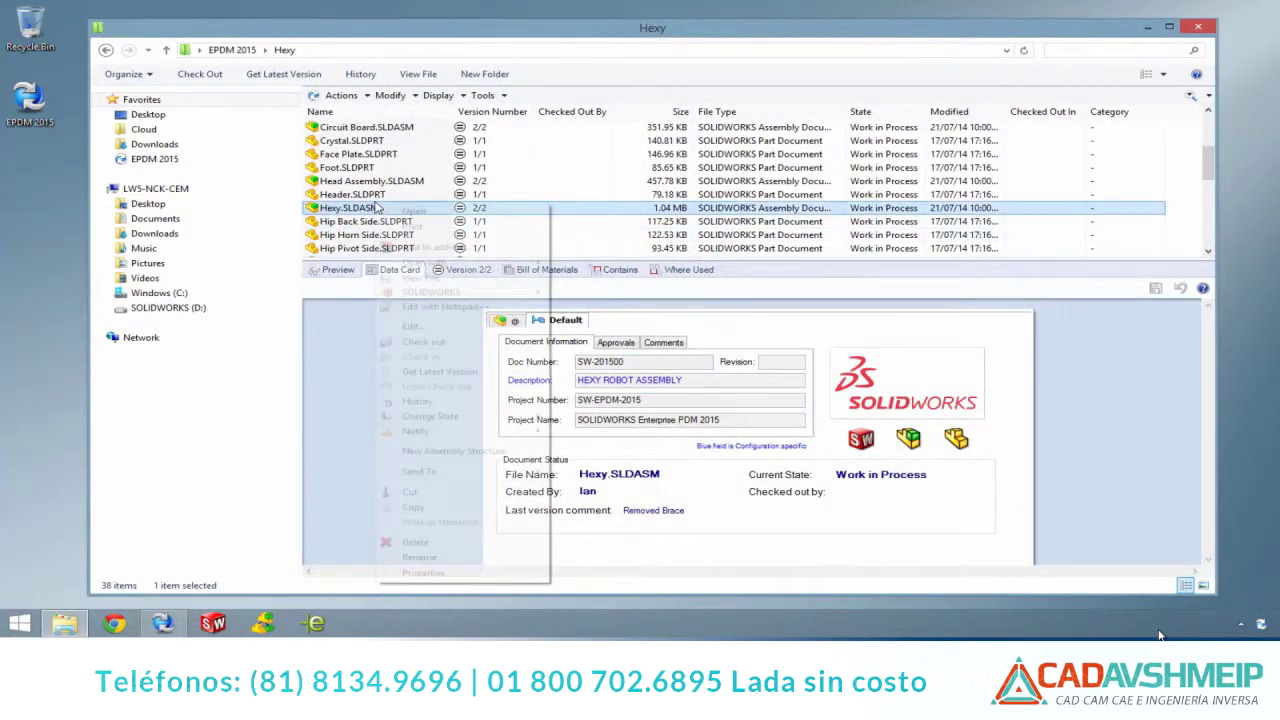
mouse_move(430, 416)
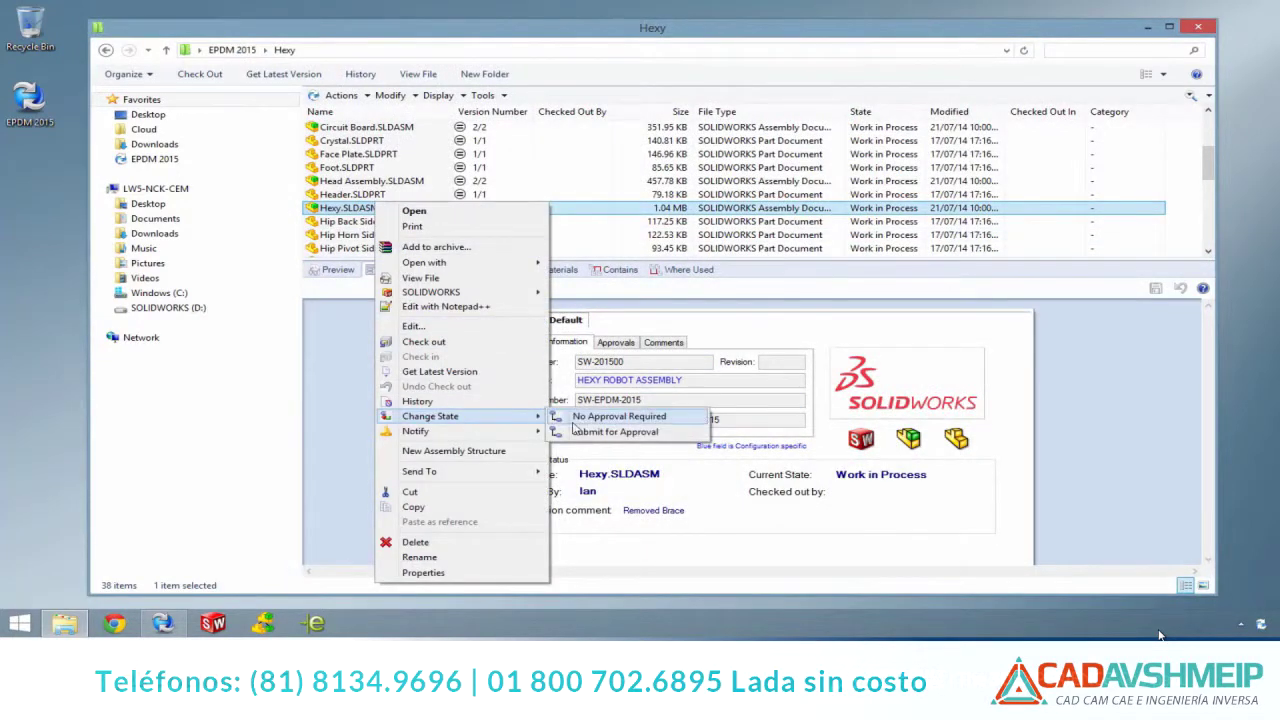
click(577, 434)
text(Please approve)
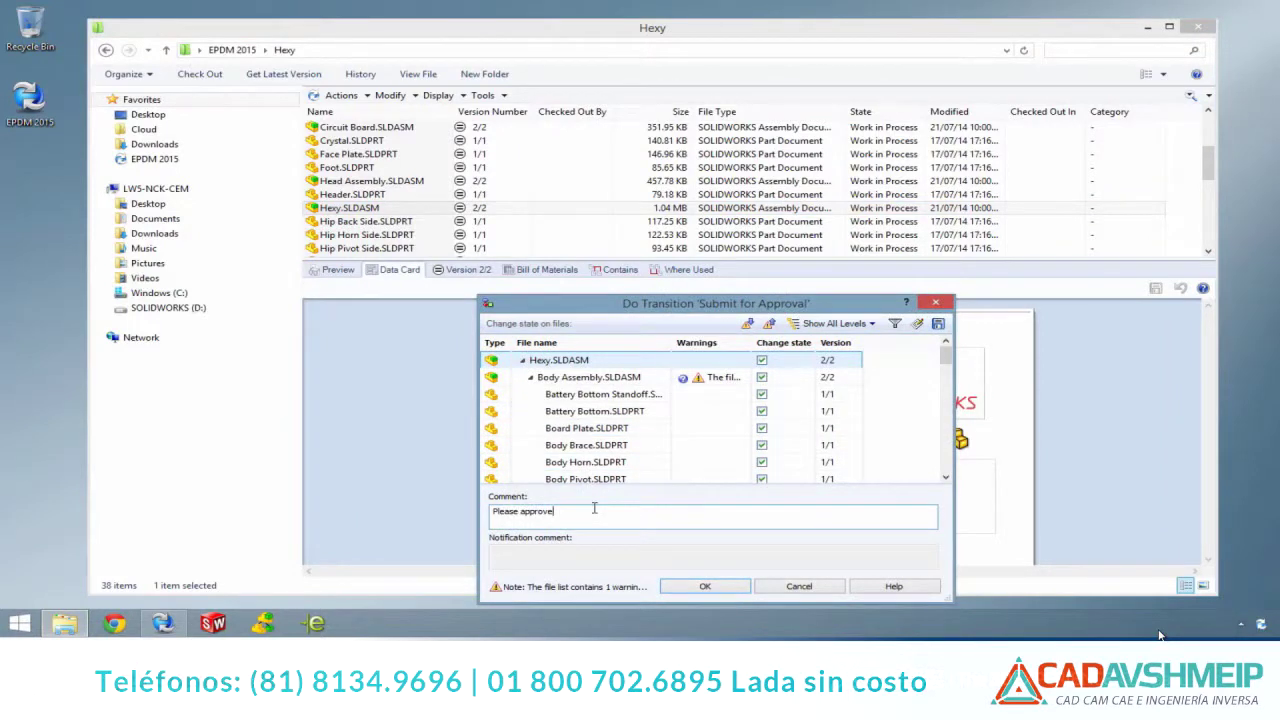
click(679, 586)
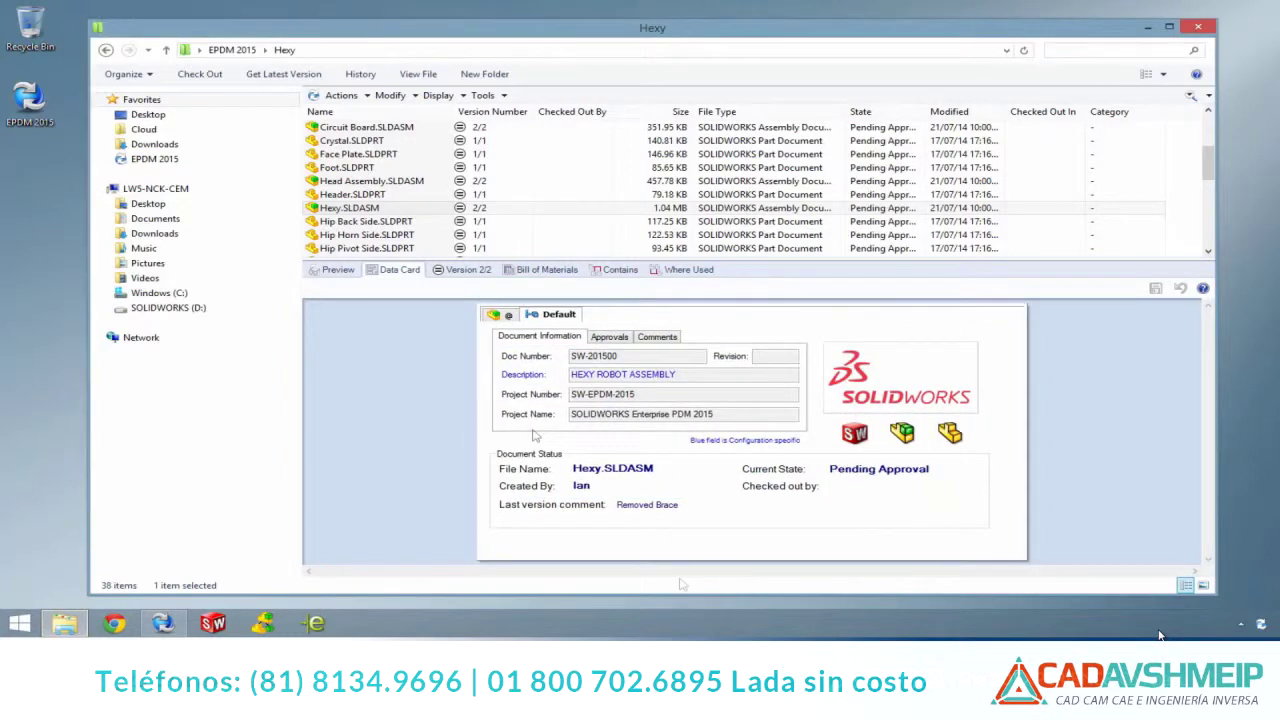
Record the first Release Documents approval with the comment 'Looks good'
right_click(384, 208)
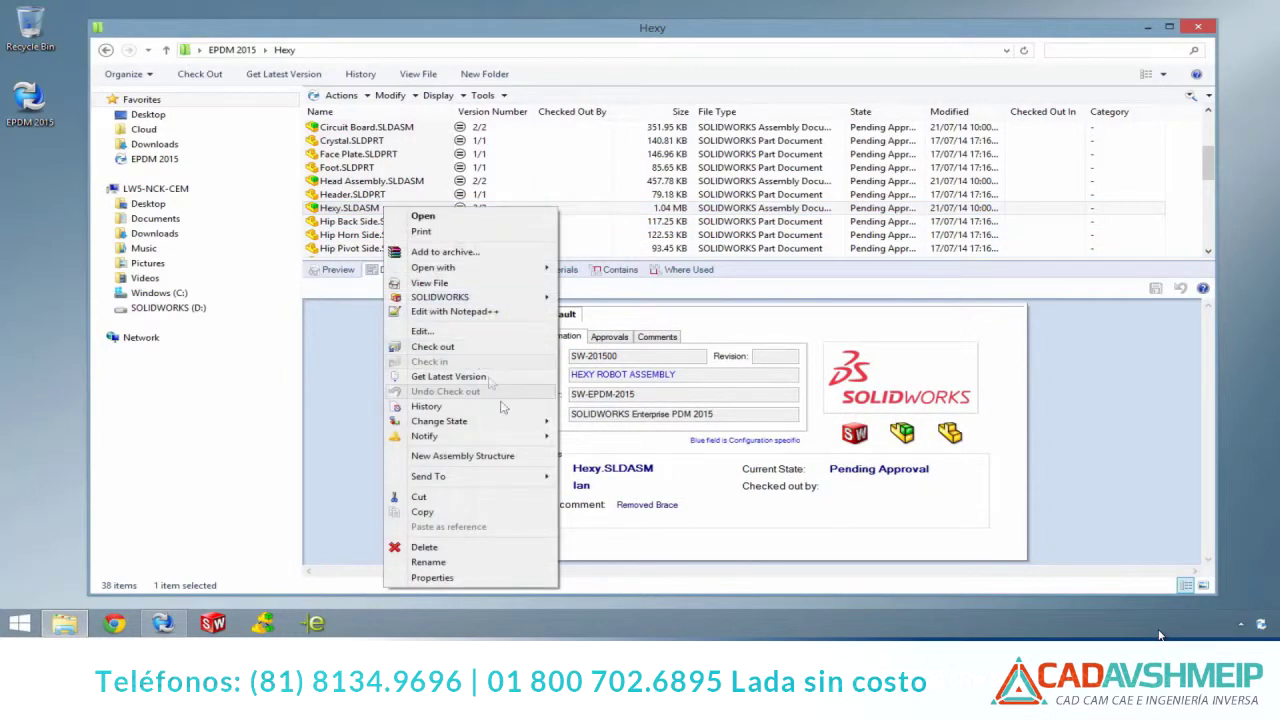
mouse_move(439, 421)
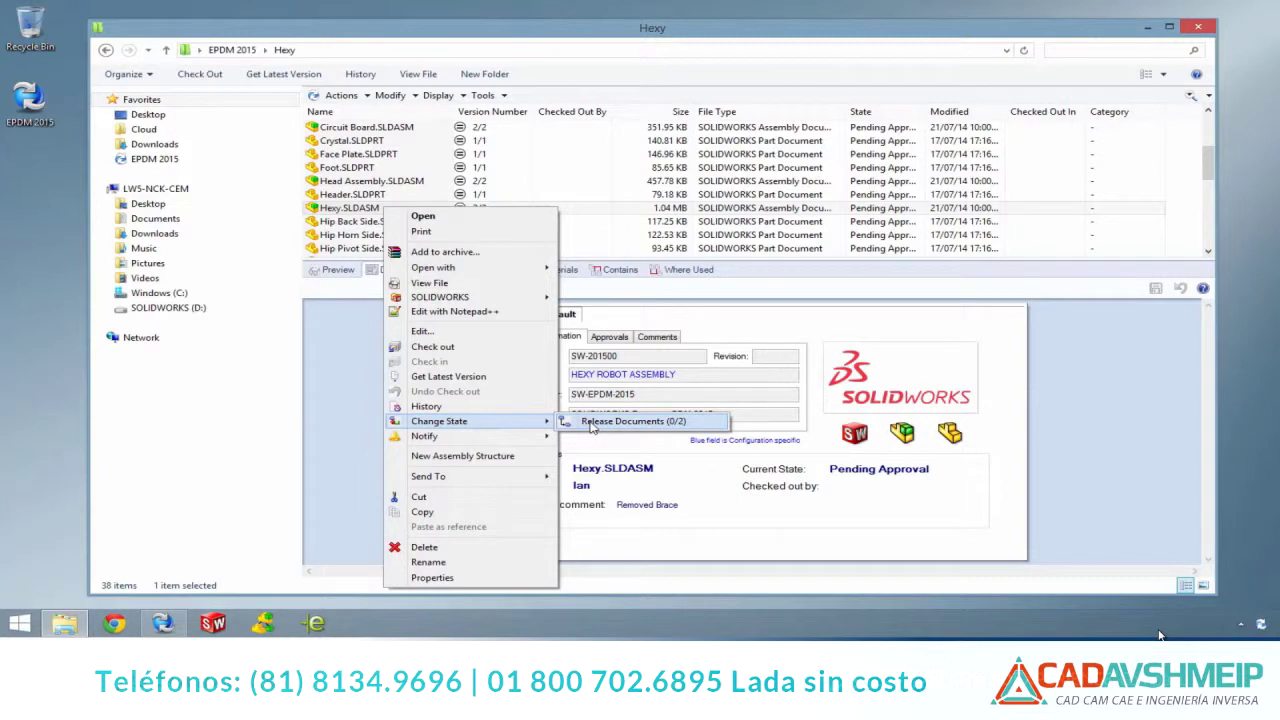
click(592, 424)
text(Looks good)
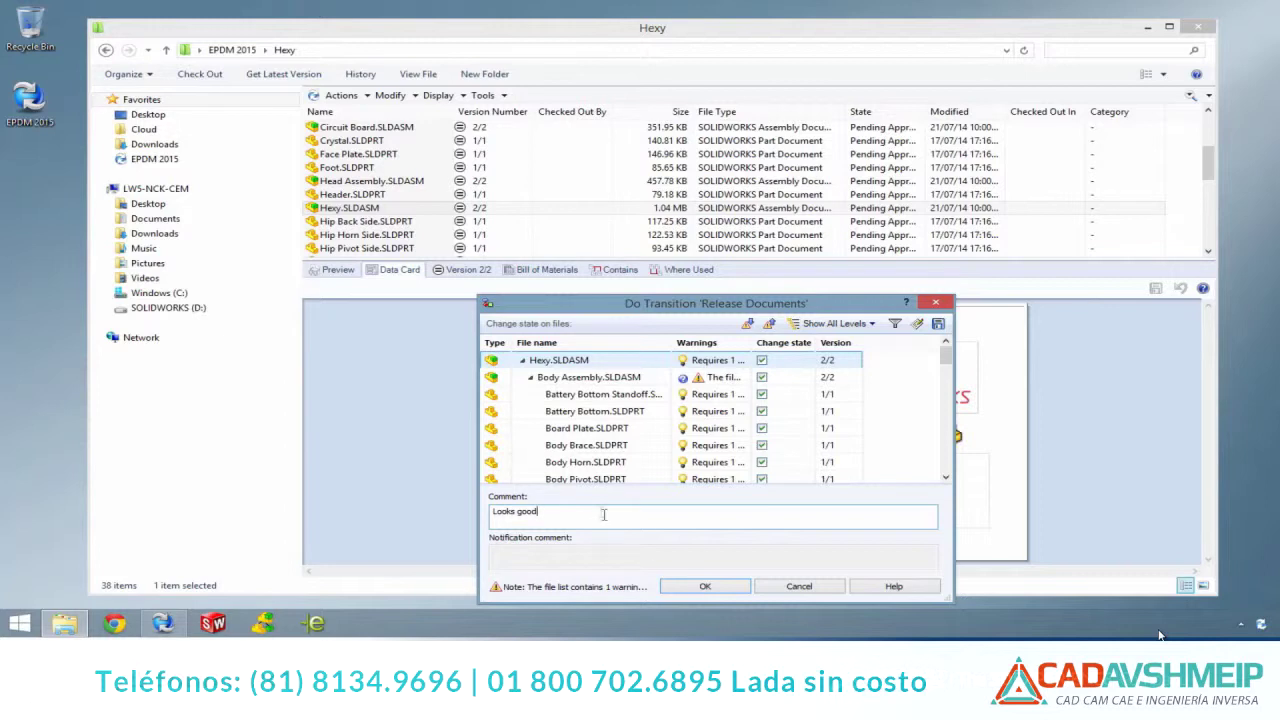
click(683, 587)
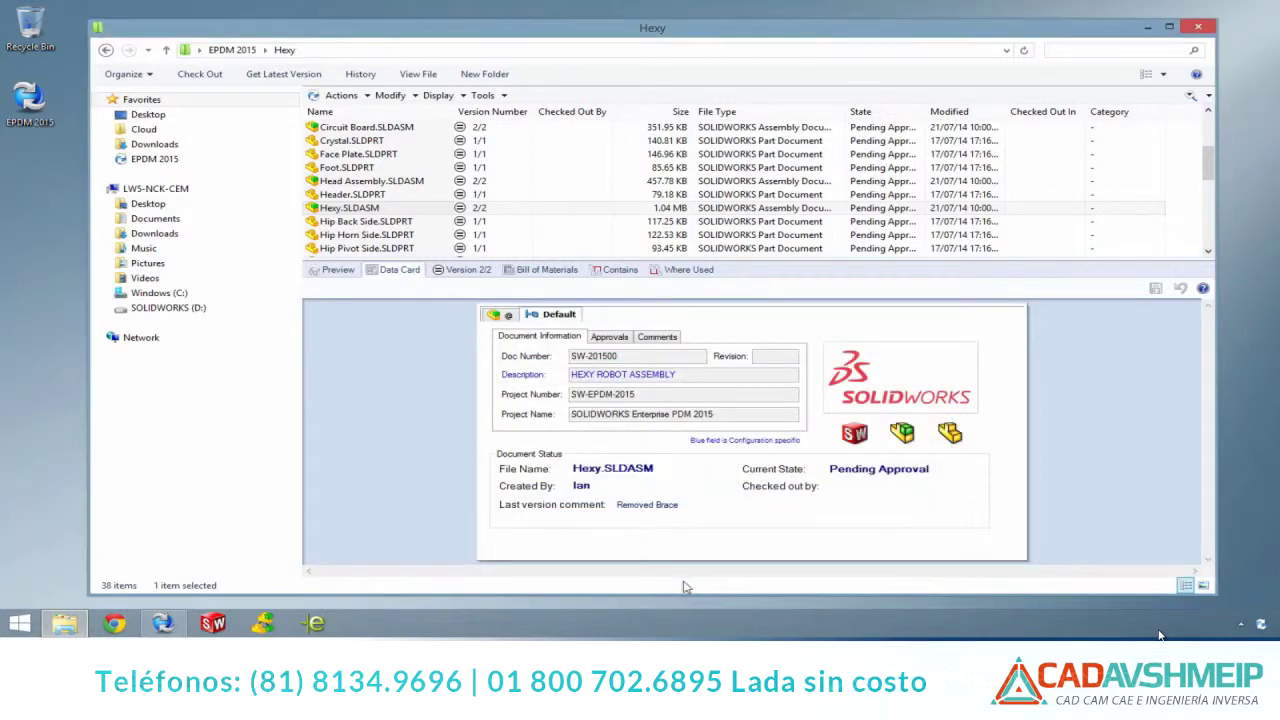
right_click(1260, 624)
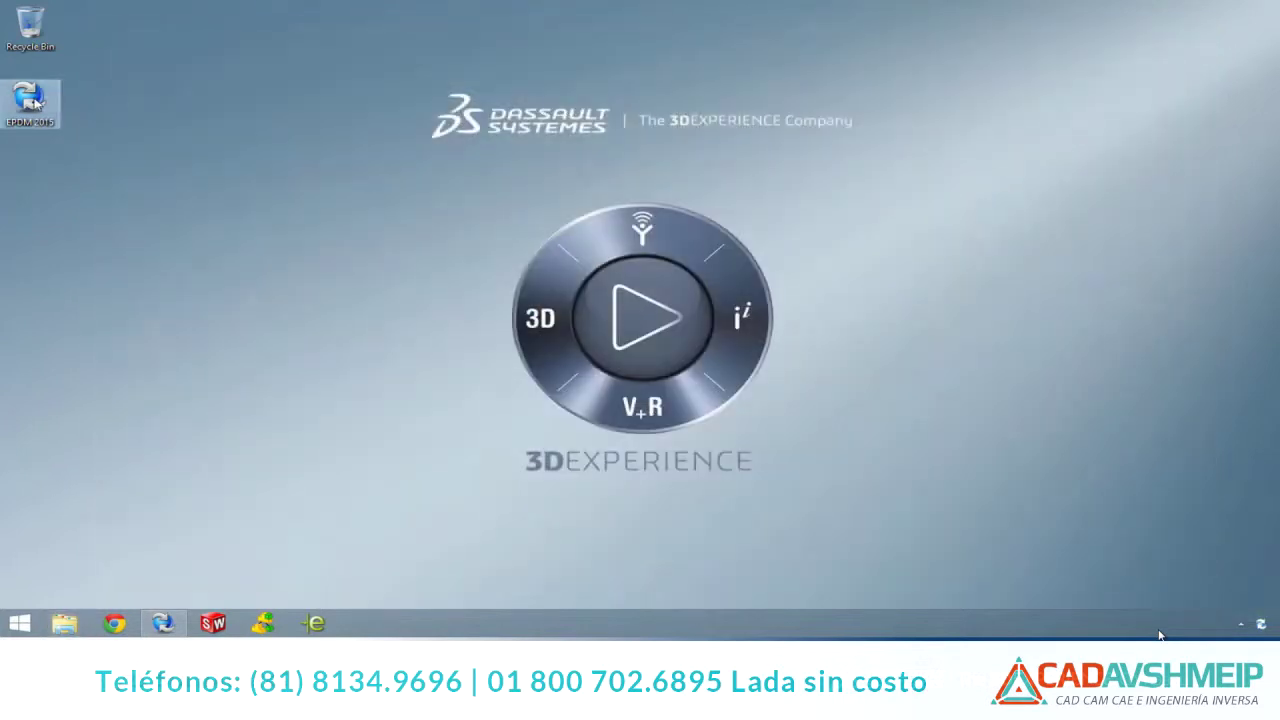
Log into the EPDM 2015 vault as a second user
double_click(30, 100)
double_click(614, 302)
text(Ian)
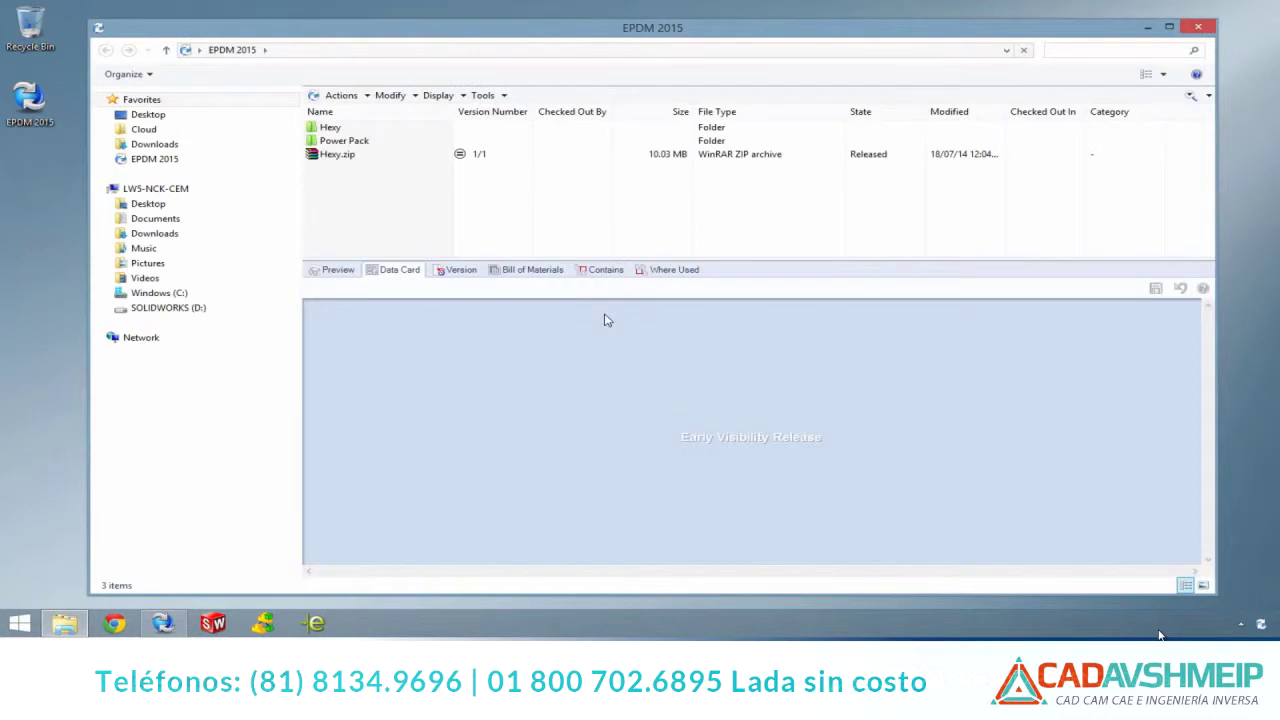
Give the second Release Documents approval on Hexy.SLDASM, releasing it as revision A
double_click(402, 134)
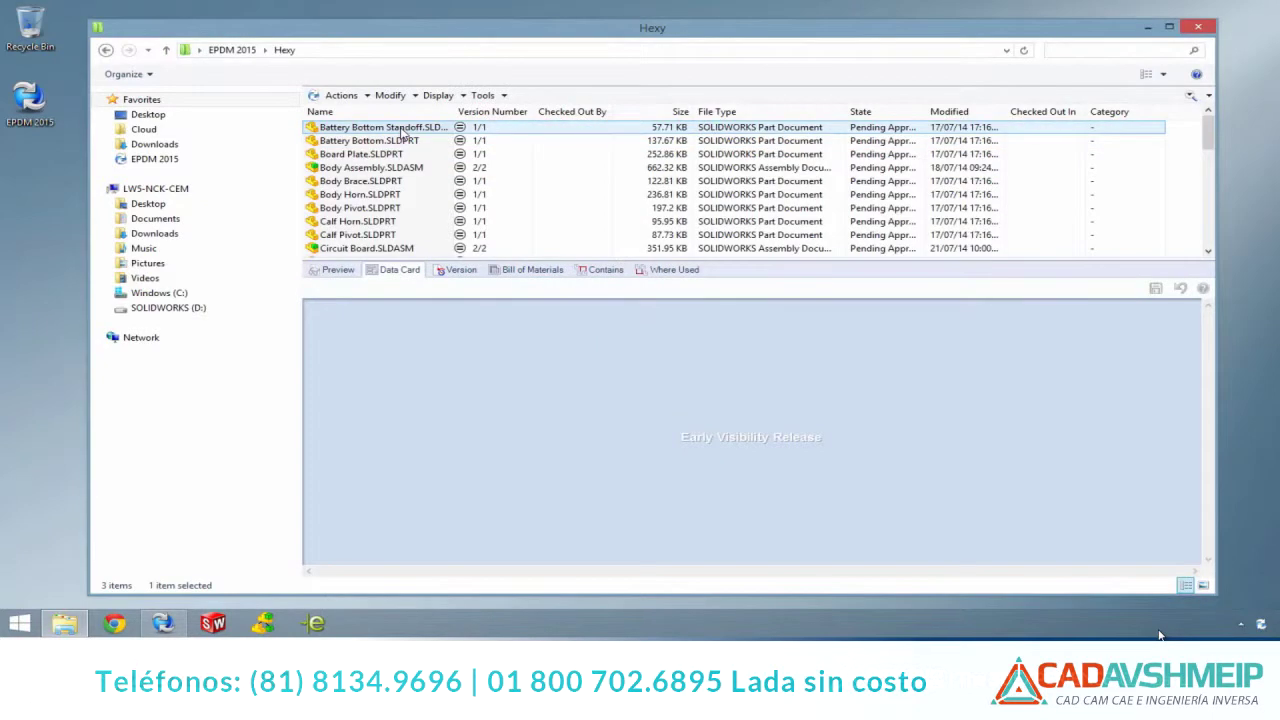
scroll(406, 170, down, 1)
scroll(408, 196, down, 2)
right_click(382, 208)
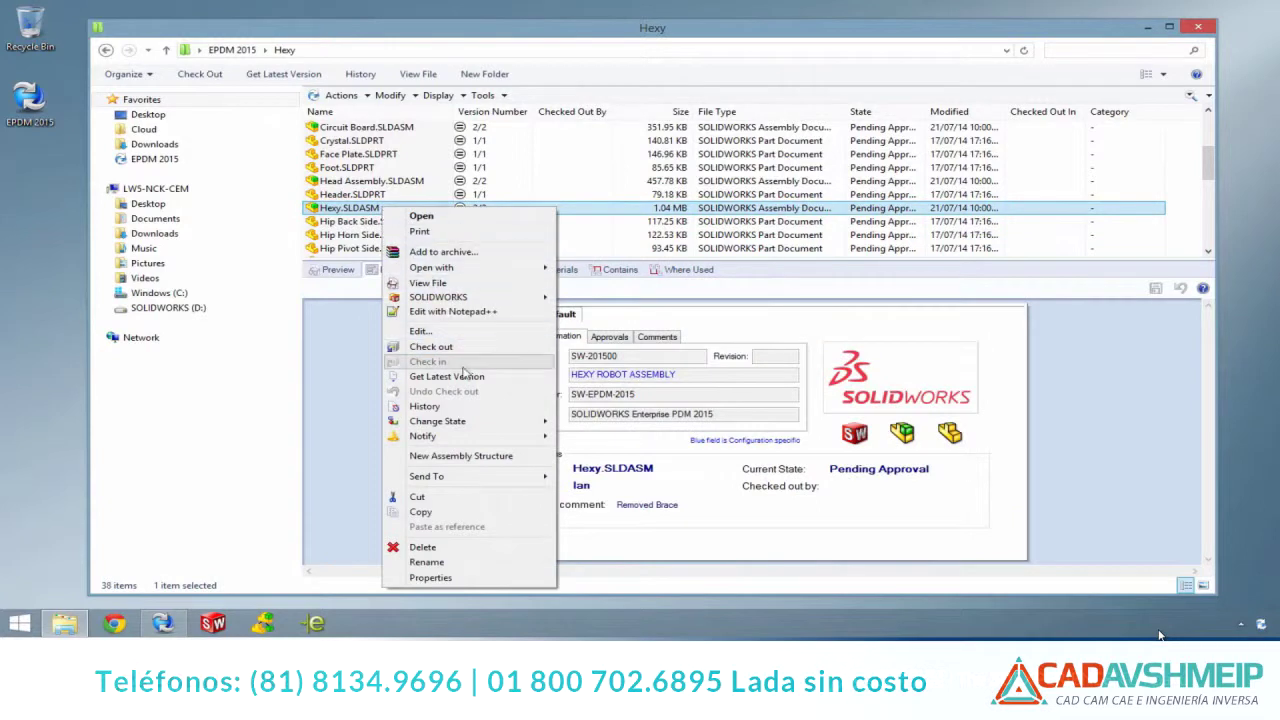
mouse_move(437, 421)
click(593, 425)
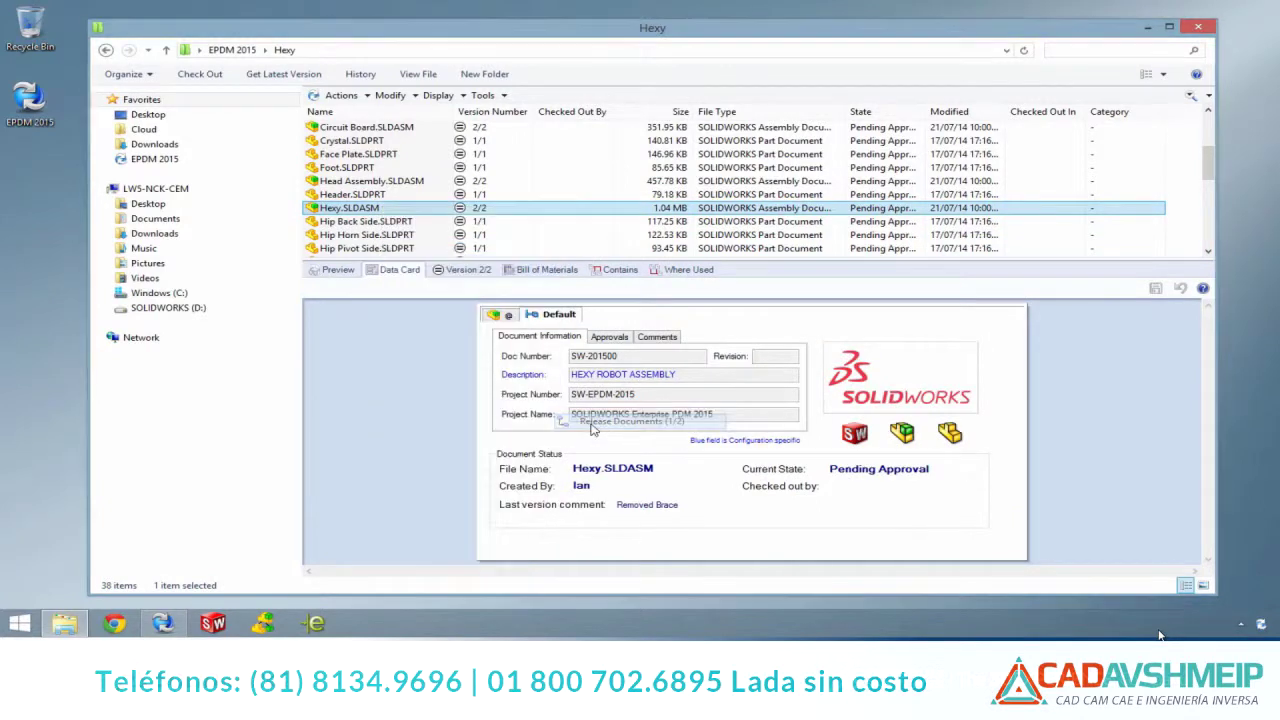
click(593, 470)
text(I agree)
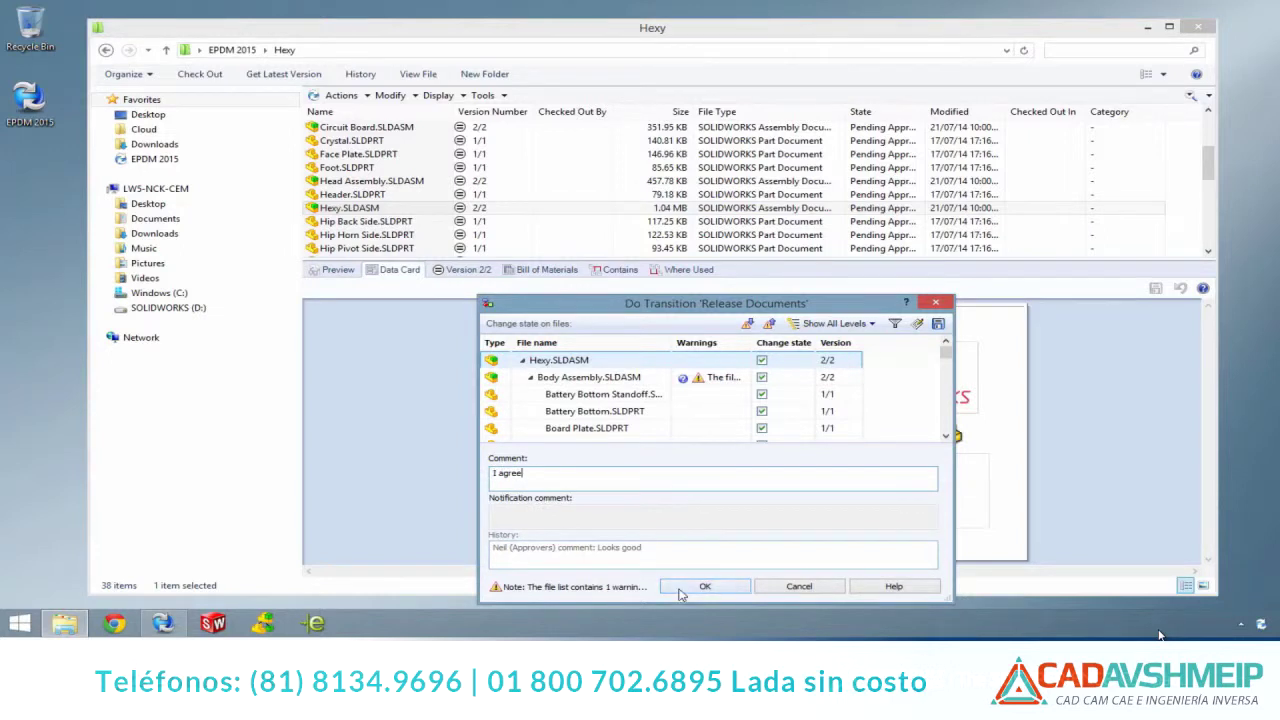
click(679, 589)
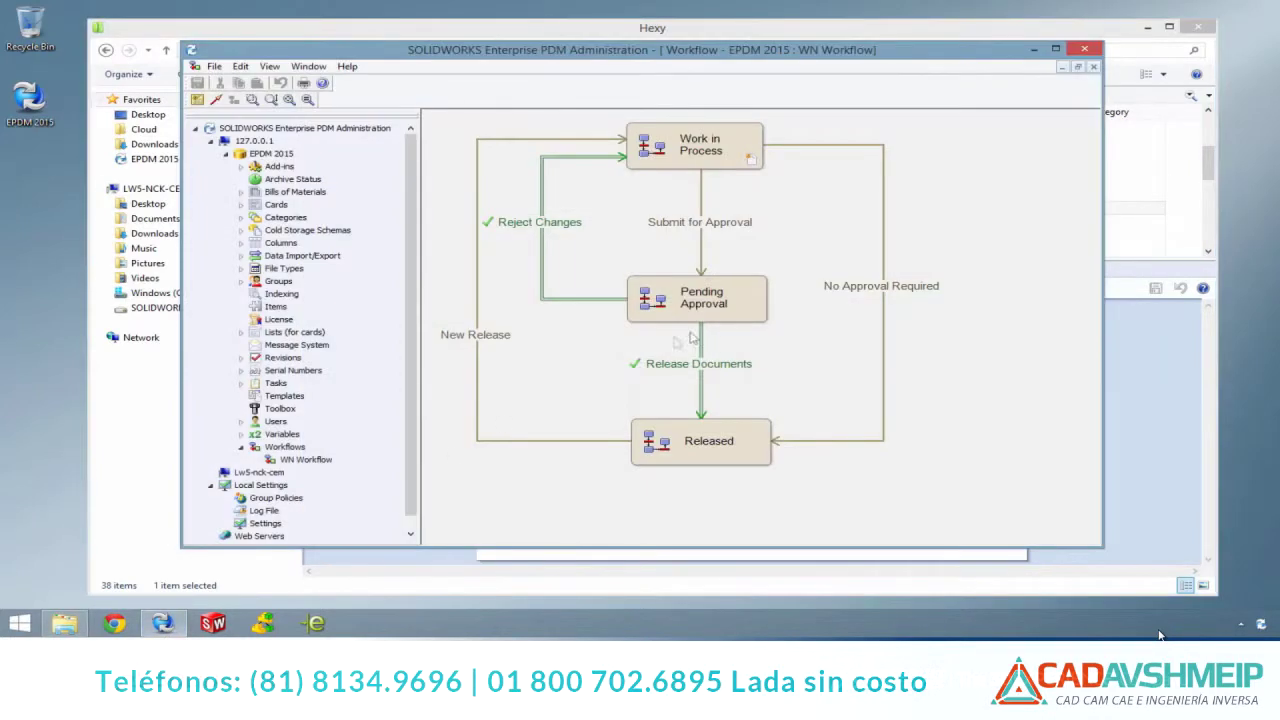
Open the Release Documents transition's Set Approver 1 action and expand its mapped approvers (2 of 6)
double_click(716, 366)
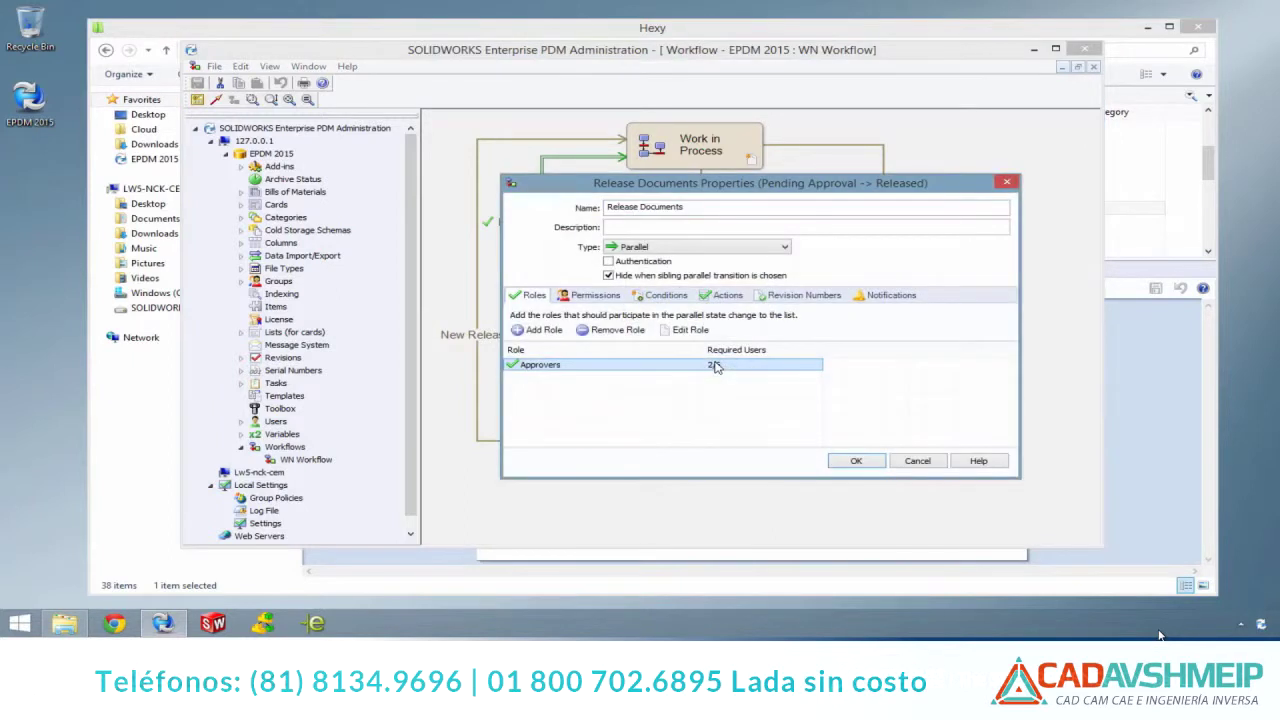
click(724, 297)
click(722, 348)
click(722, 348)
double_click(722, 349)
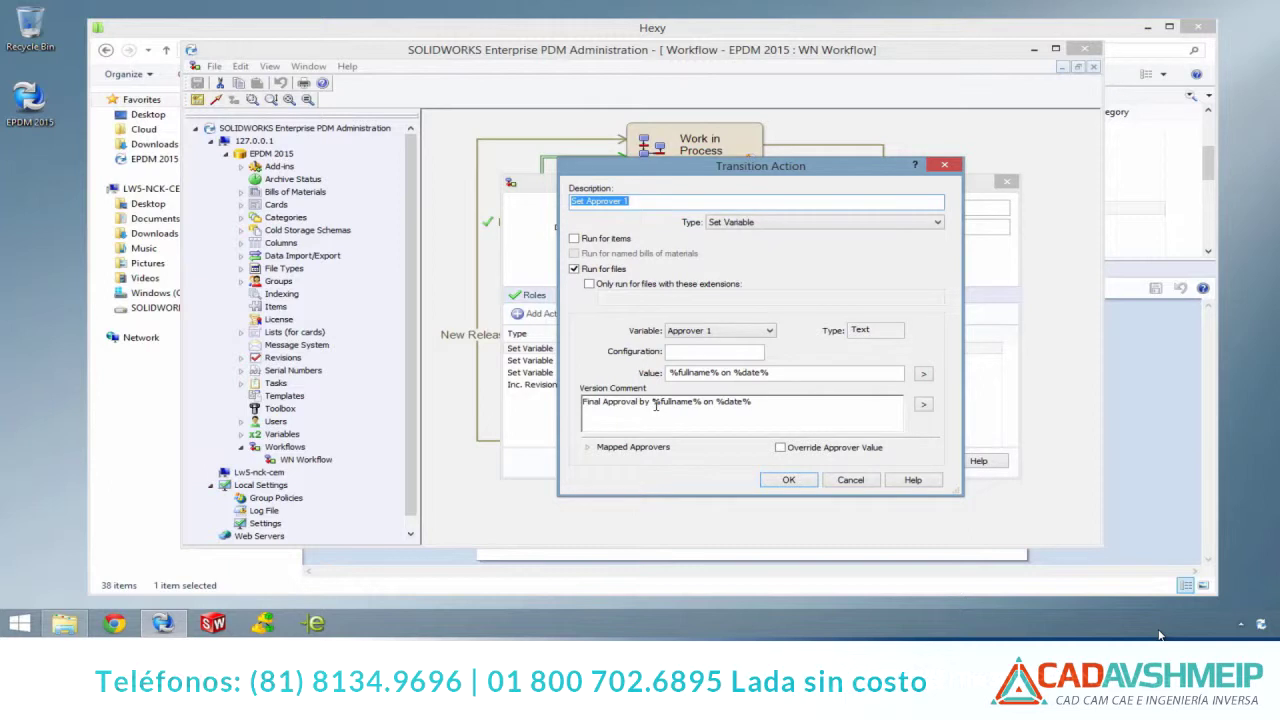
click(589, 448)
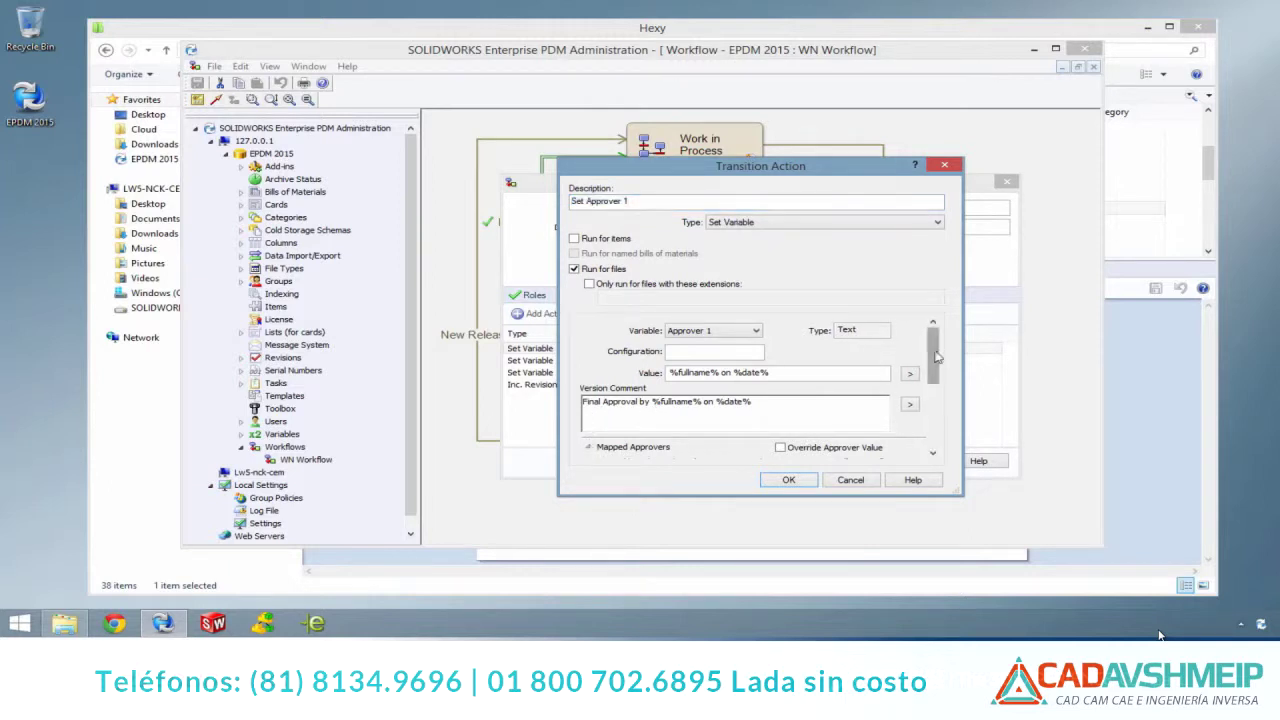
drag(932, 364, 925, 428)
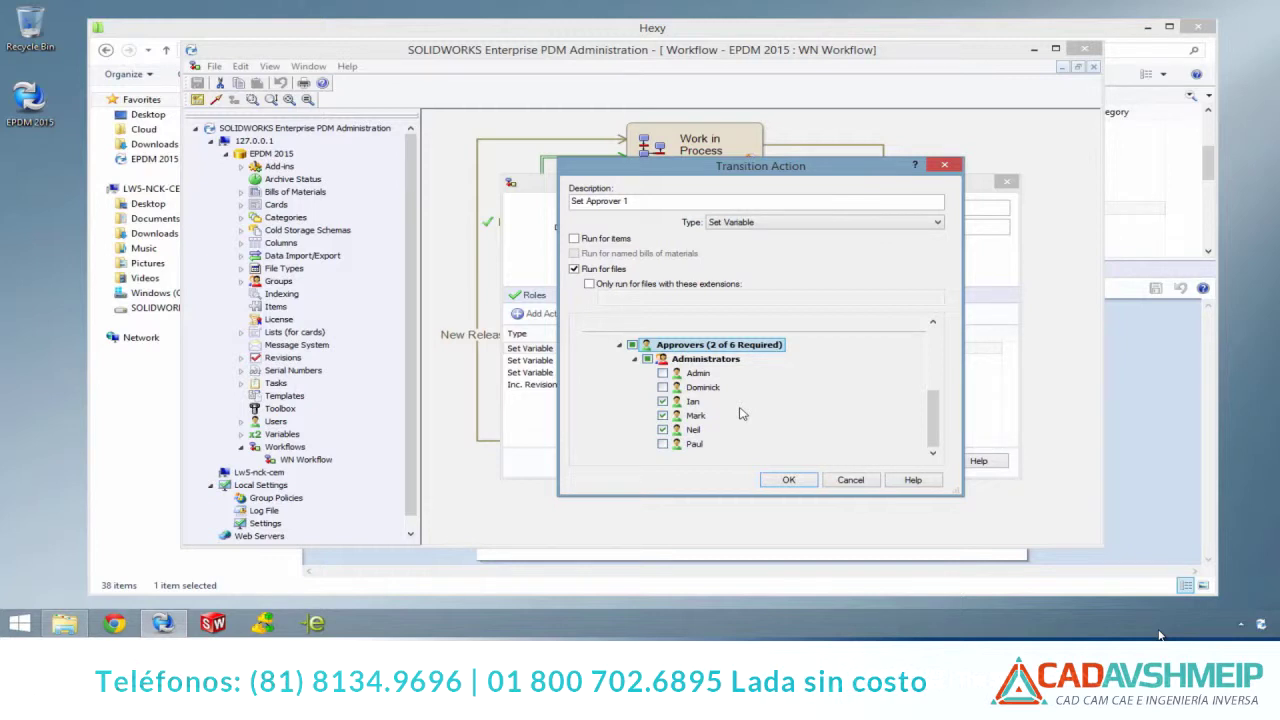
right_click(363, 208)
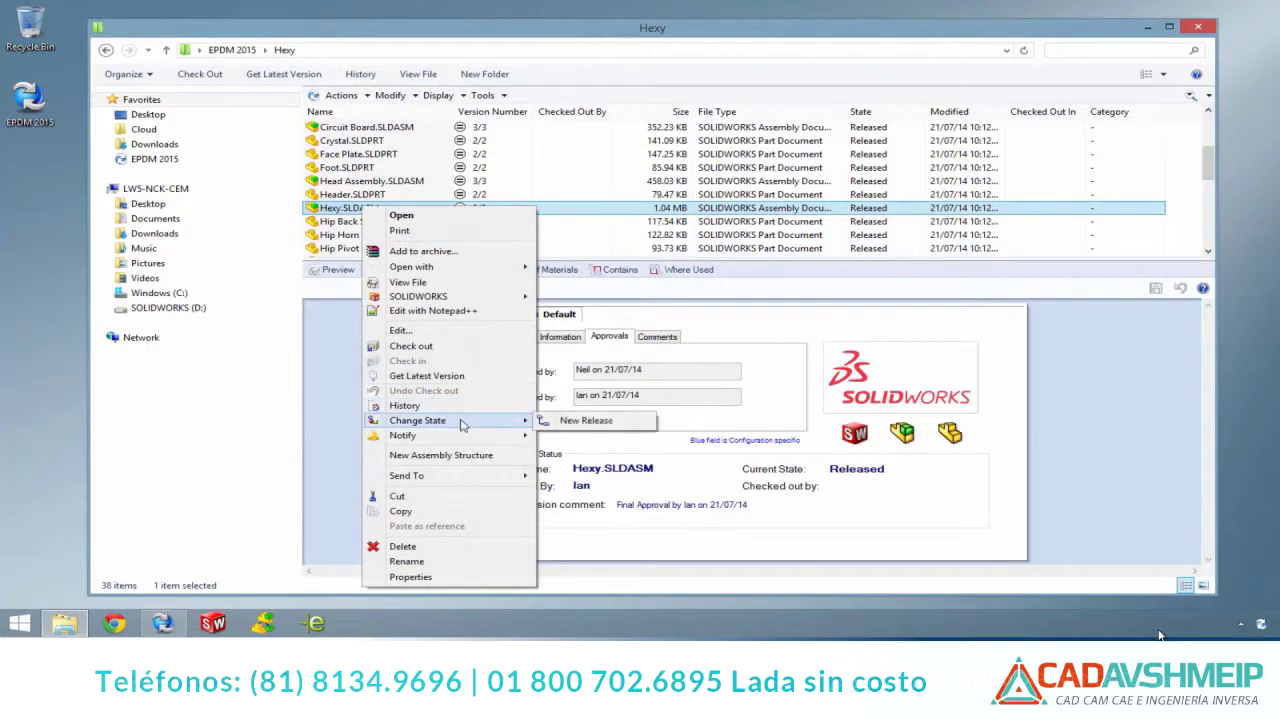
Return Hexy to Work in Process, then re-release it without approval as revision B
click(585, 420)
text(Make changes.)
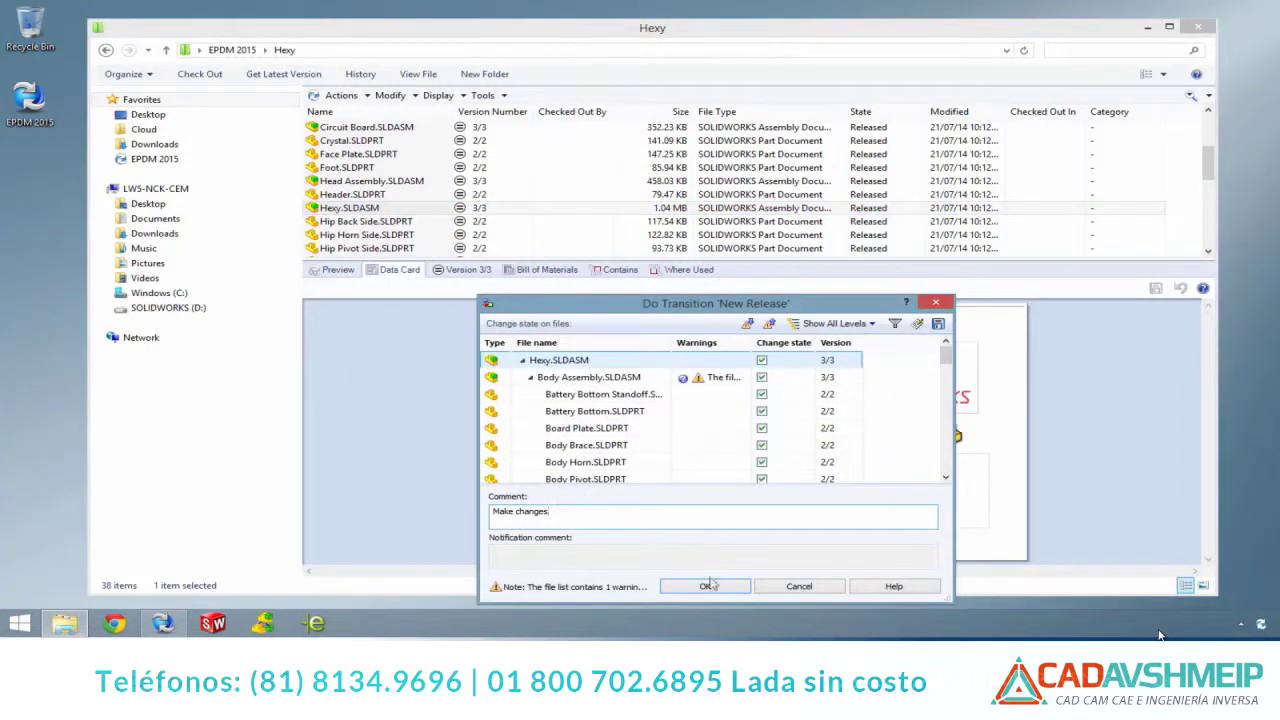
click(707, 586)
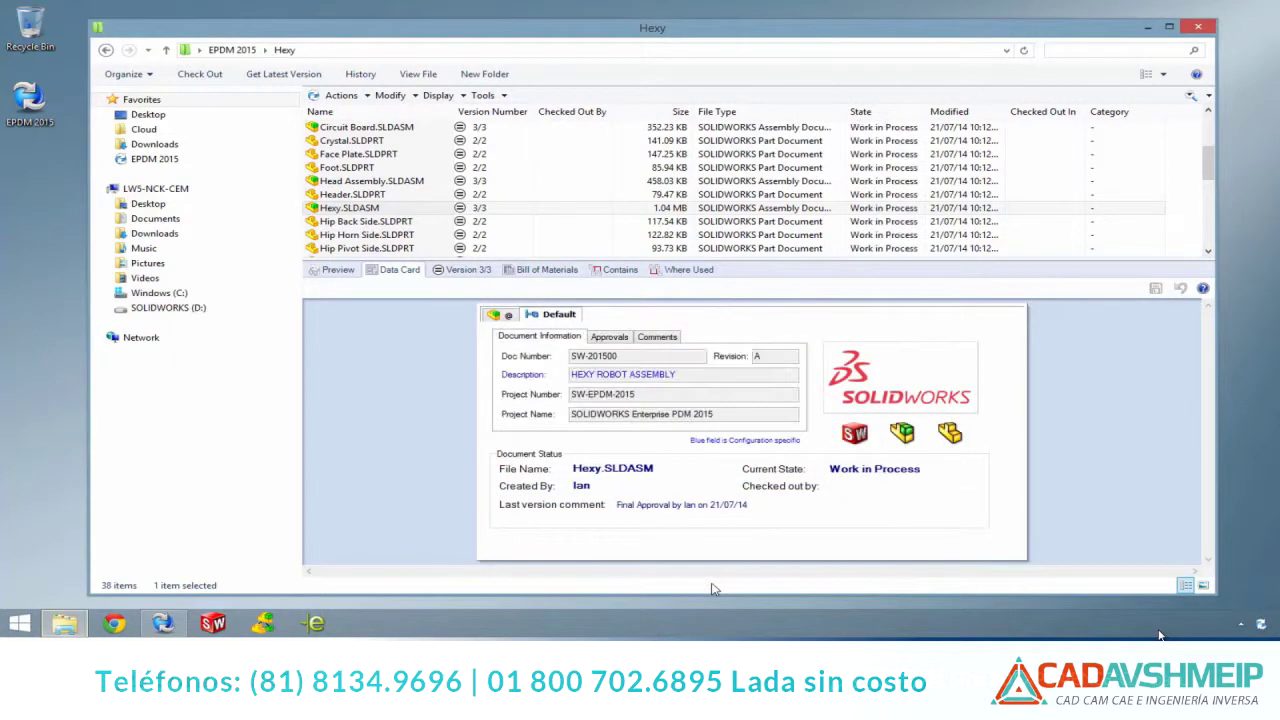
right_click(381, 209)
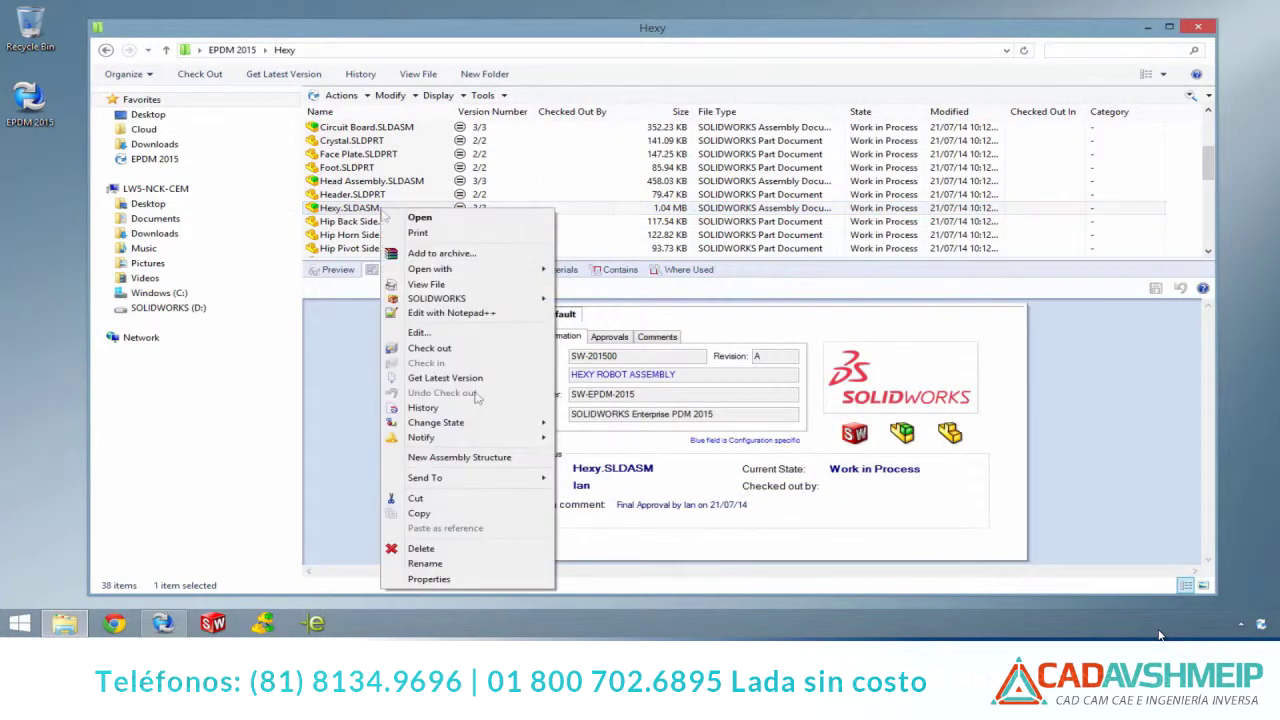
mouse_move(436, 422)
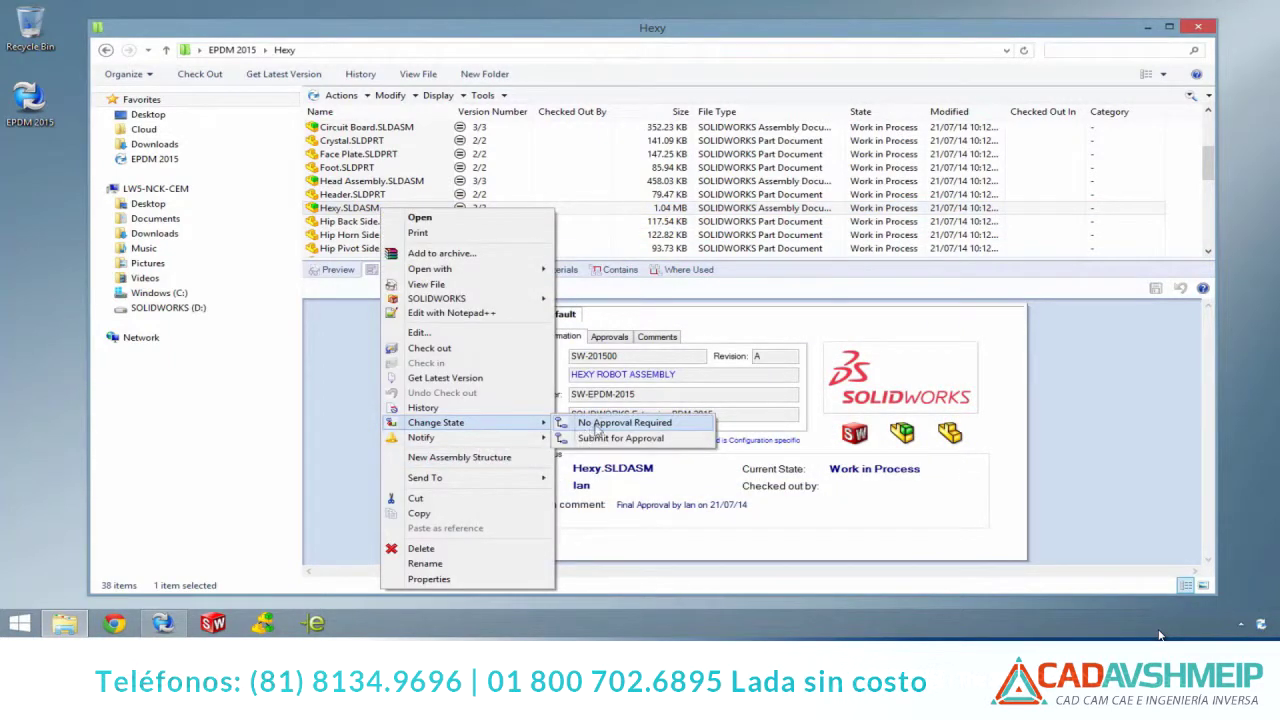
click(620, 422)
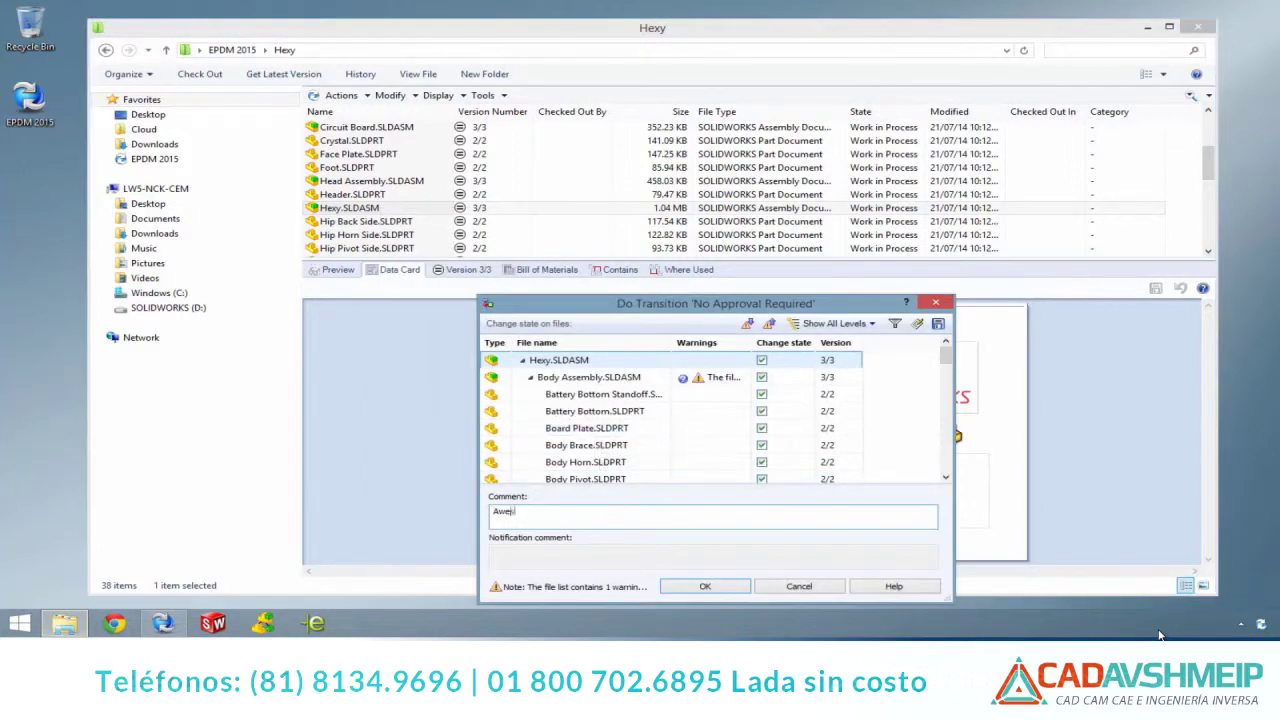
click(690, 589)
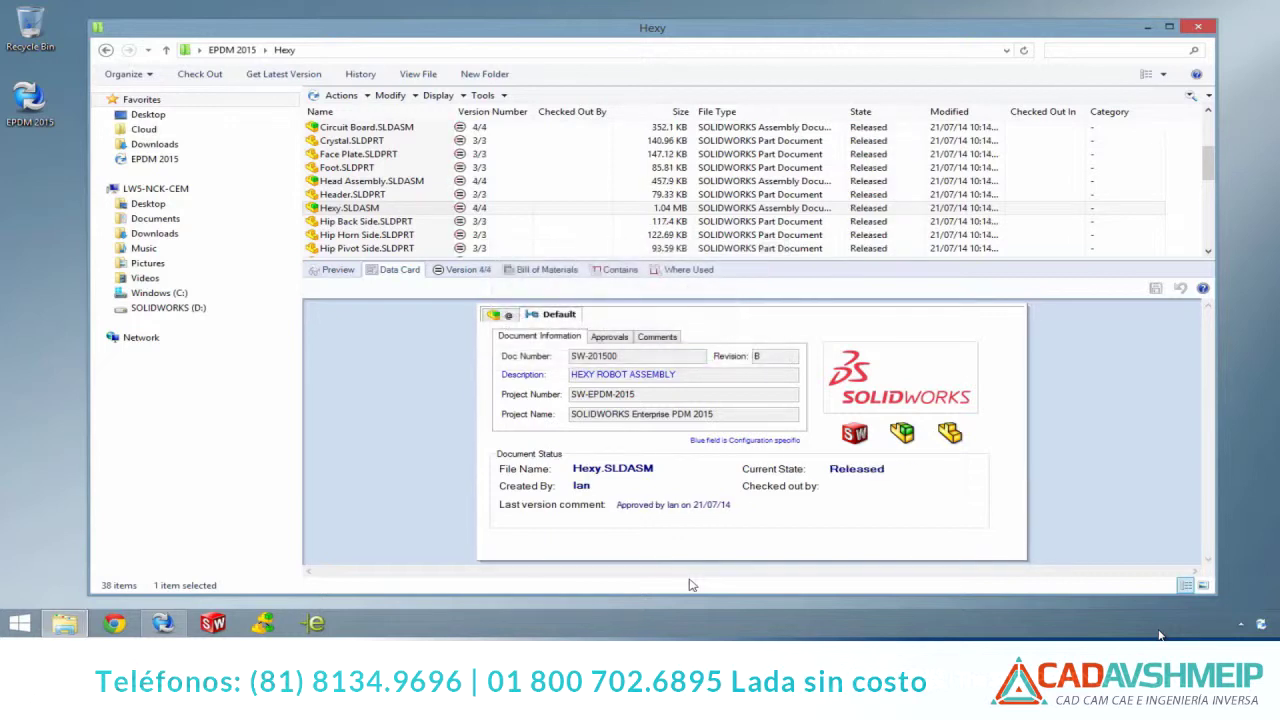
click(342, 95)
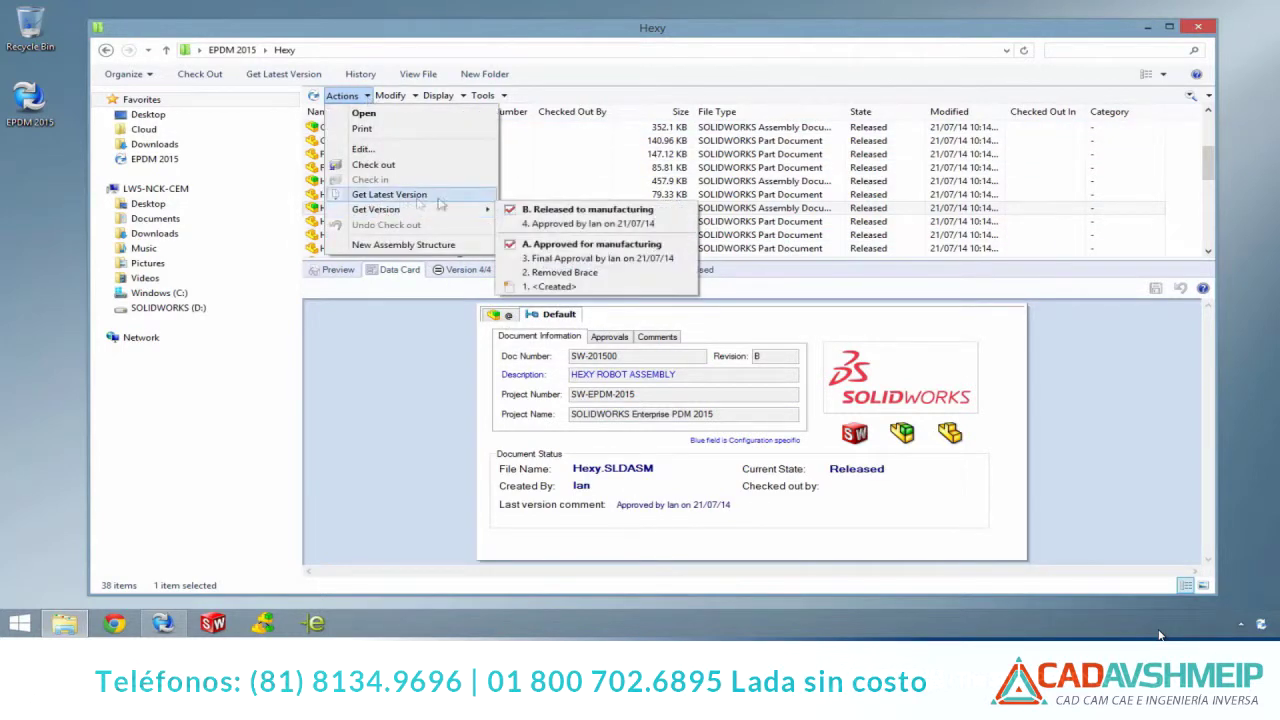
mouse_move(376, 209)
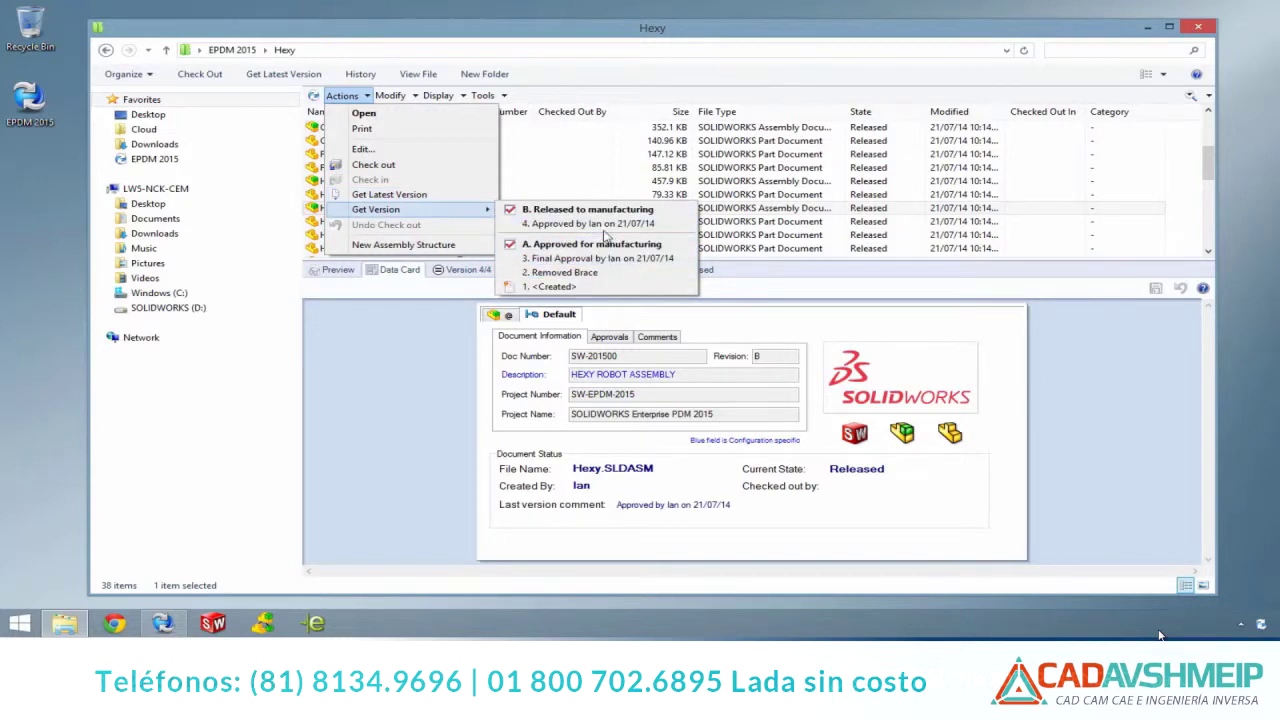
Roll Hexy.SLDASM back to Revision A from its history, with a rollback comment
click(462, 96)
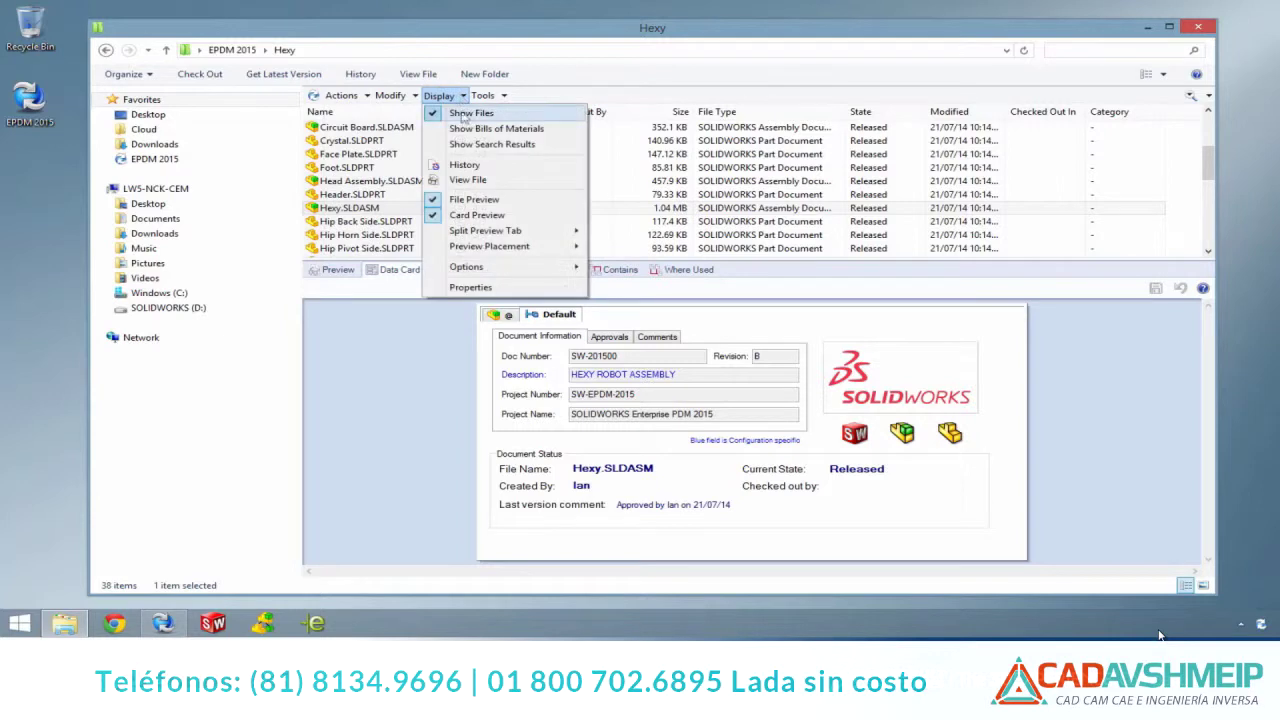
click(465, 164)
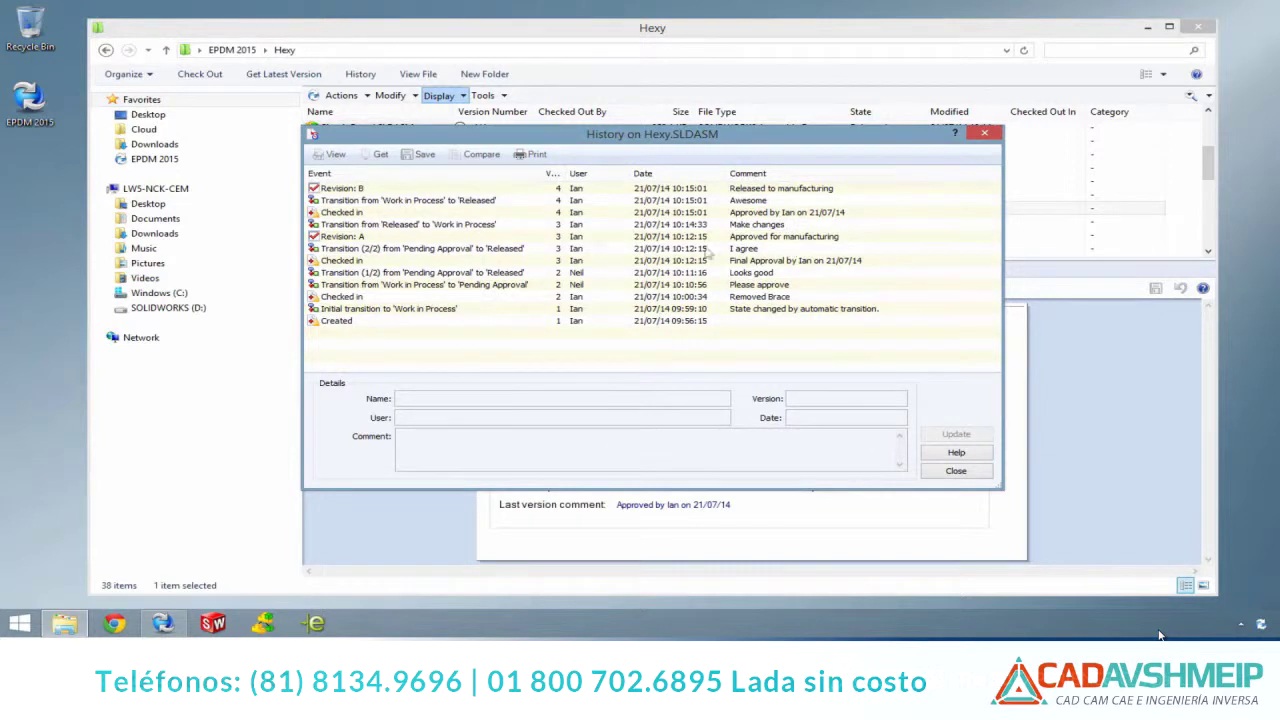
click(379, 237)
click(485, 156)
text(Back to the d)
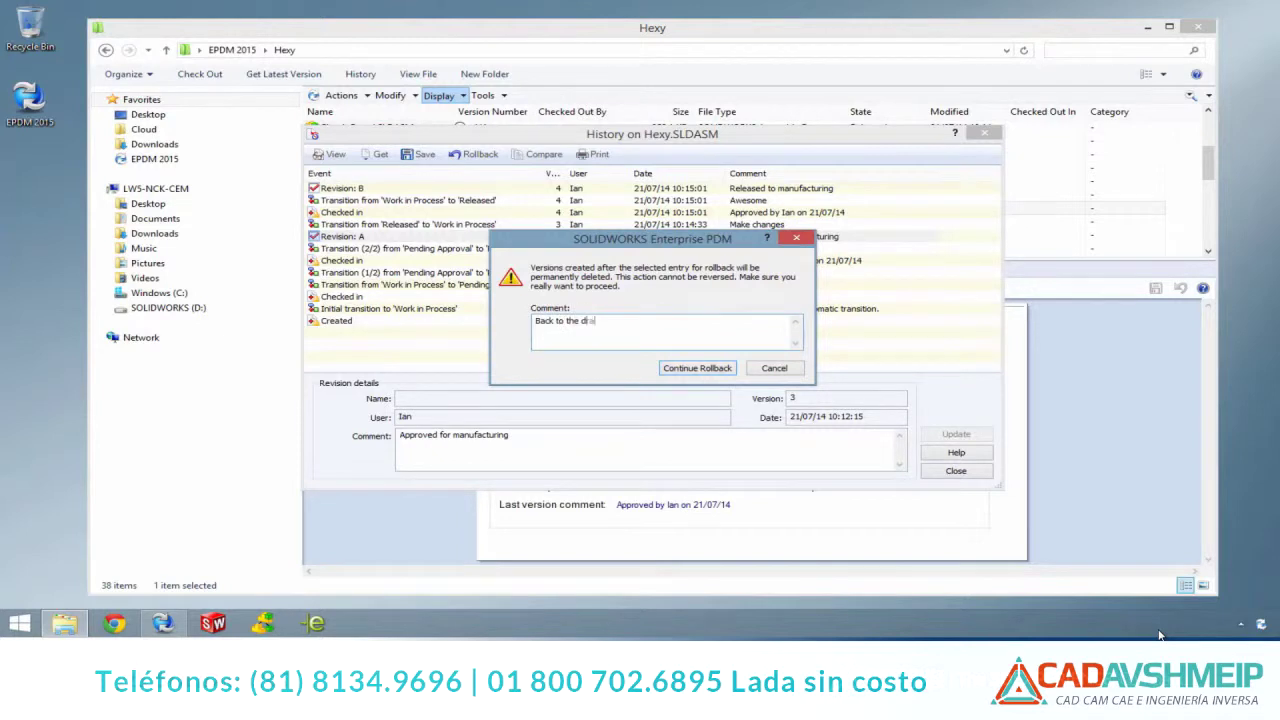
text(awing)
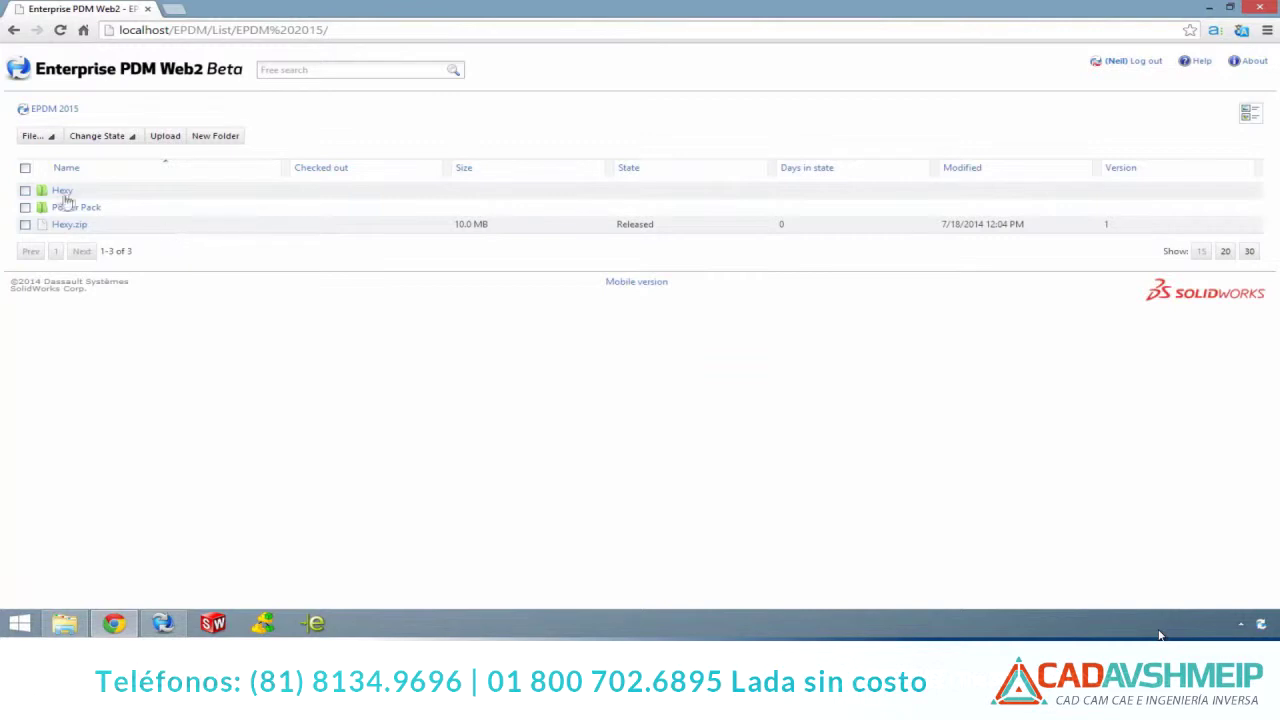
Open Hexy.SLDASM in the web vault and review its Default data card and contained parts
click(60, 191)
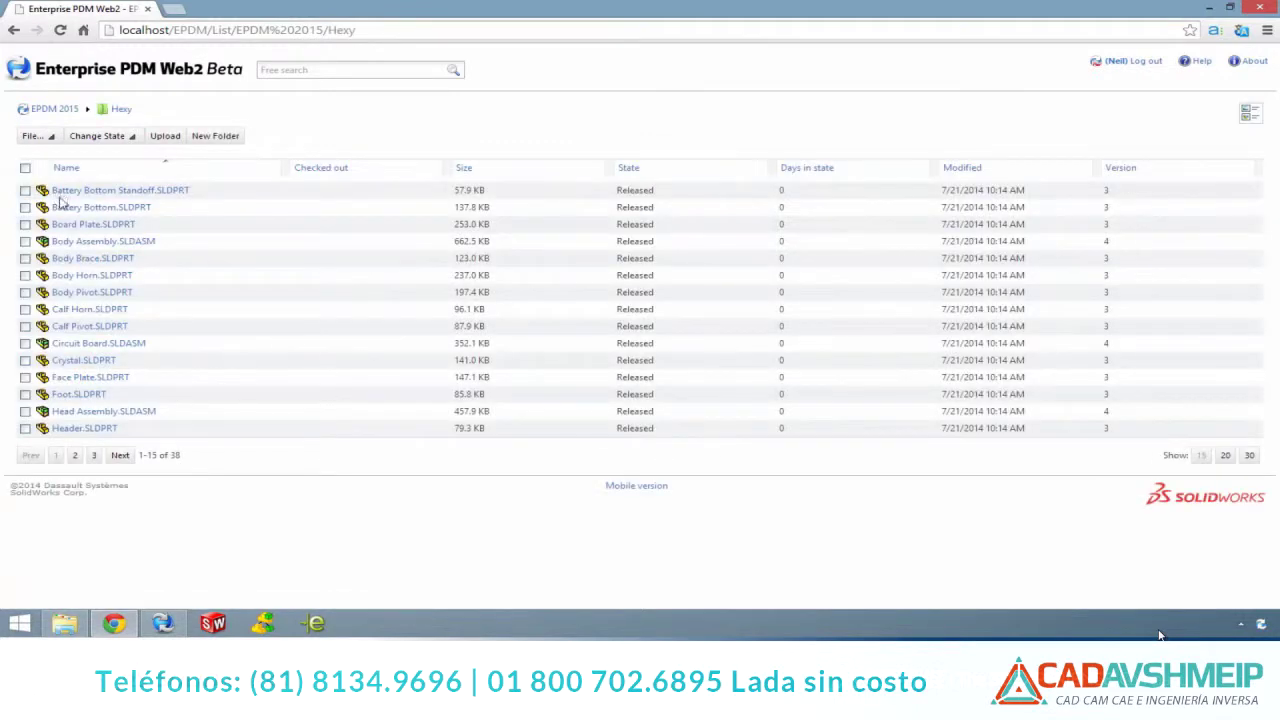
click(75, 455)
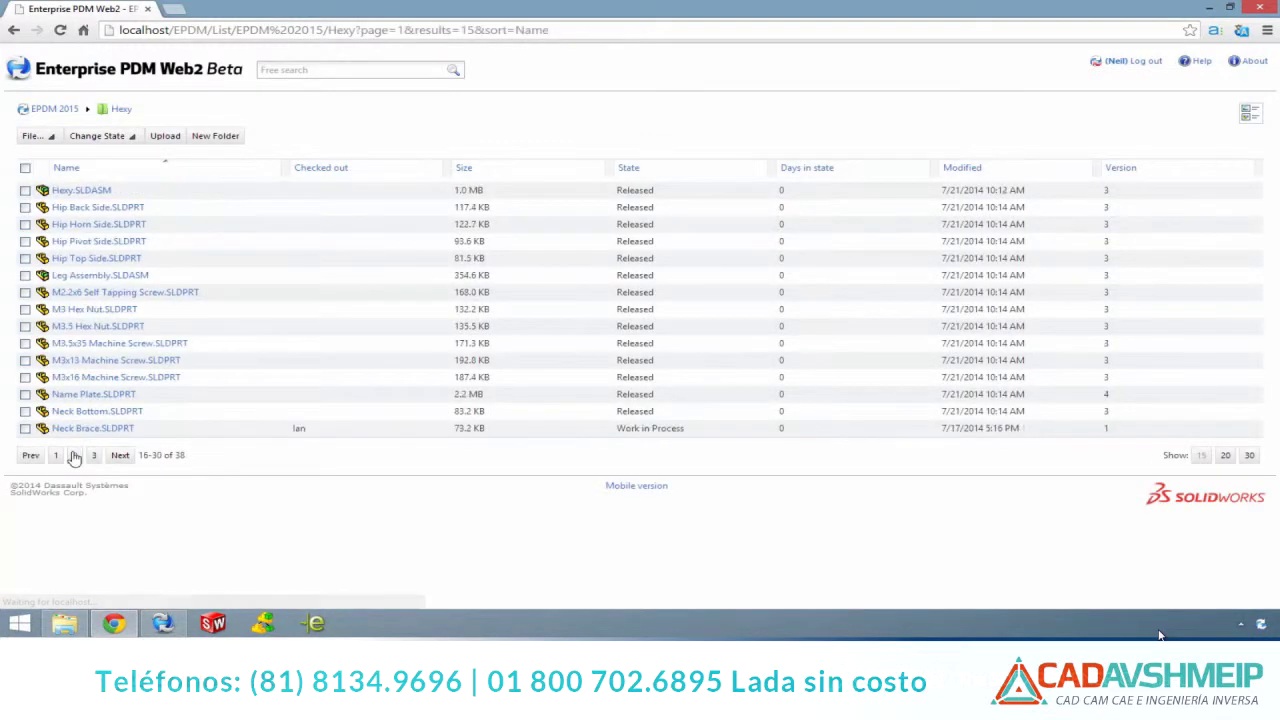
click(82, 190)
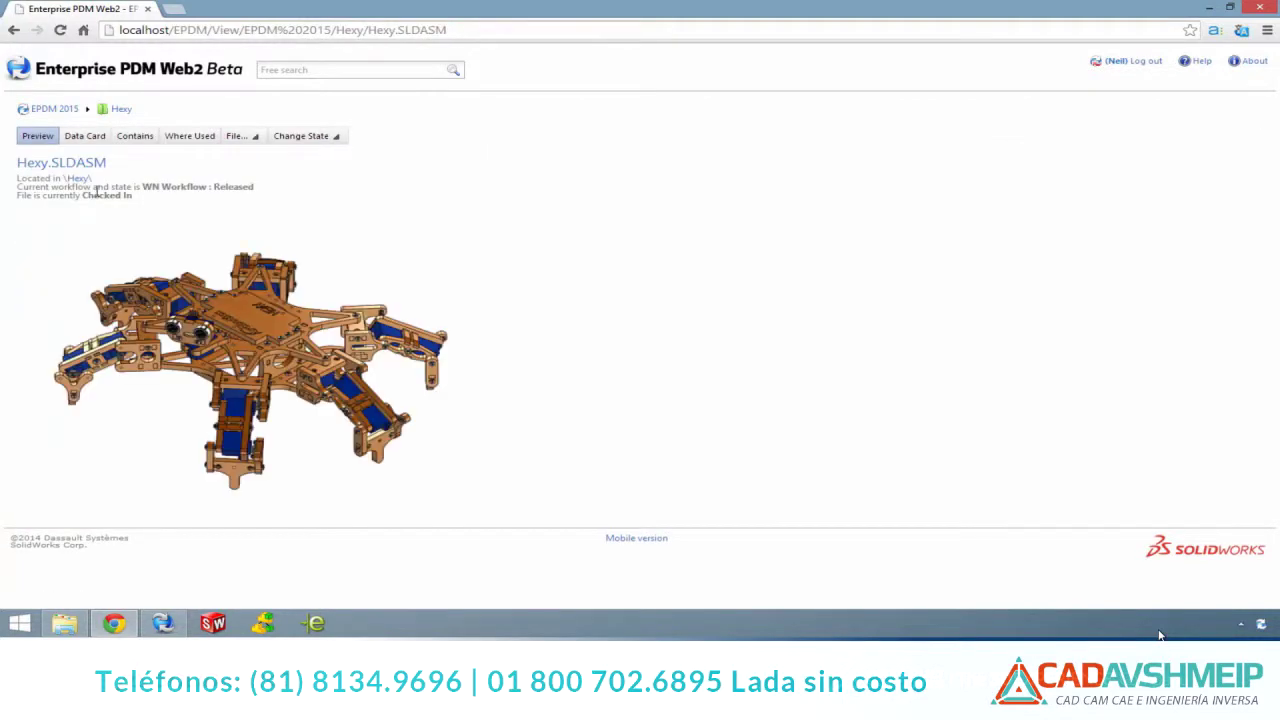
click(93, 143)
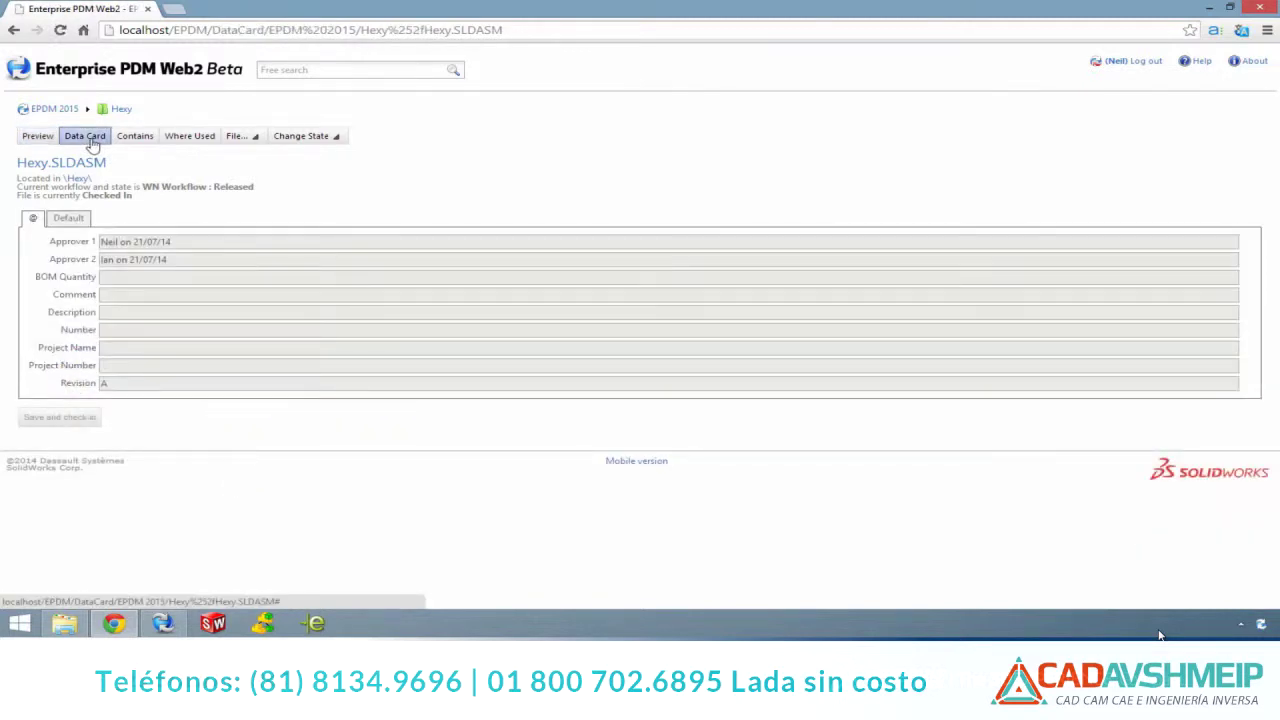
click(70, 220)
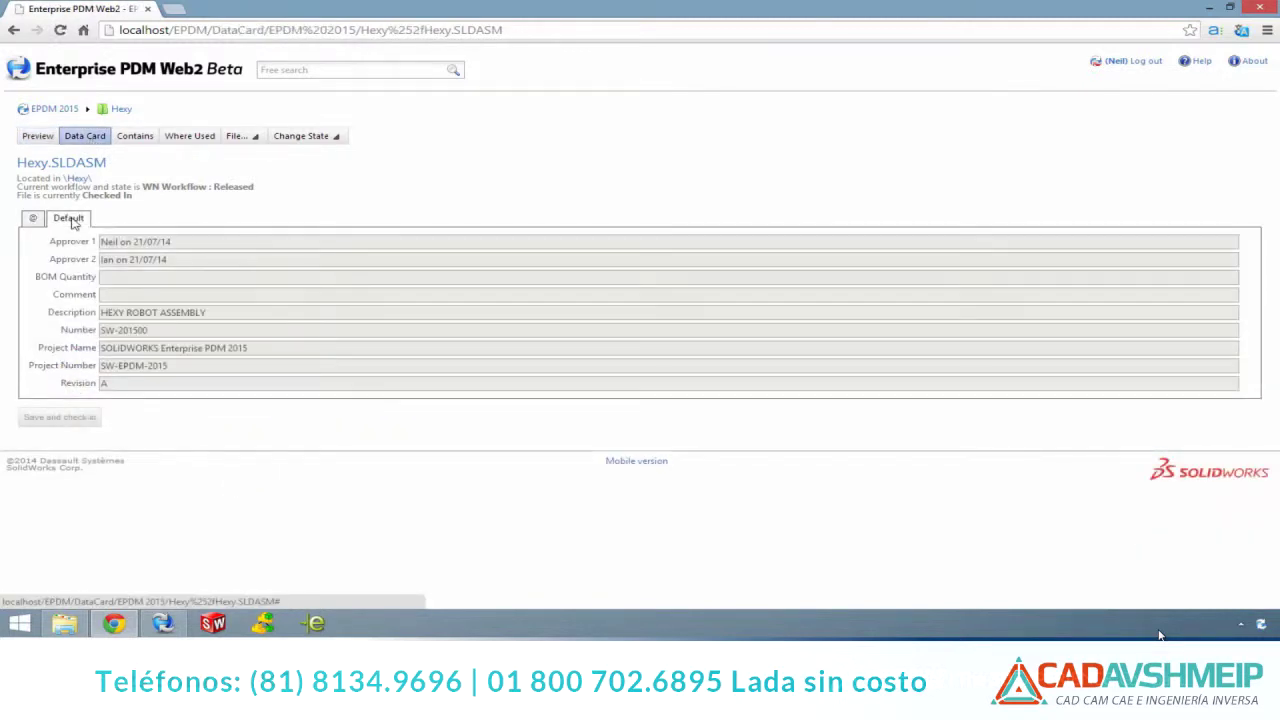
click(143, 145)
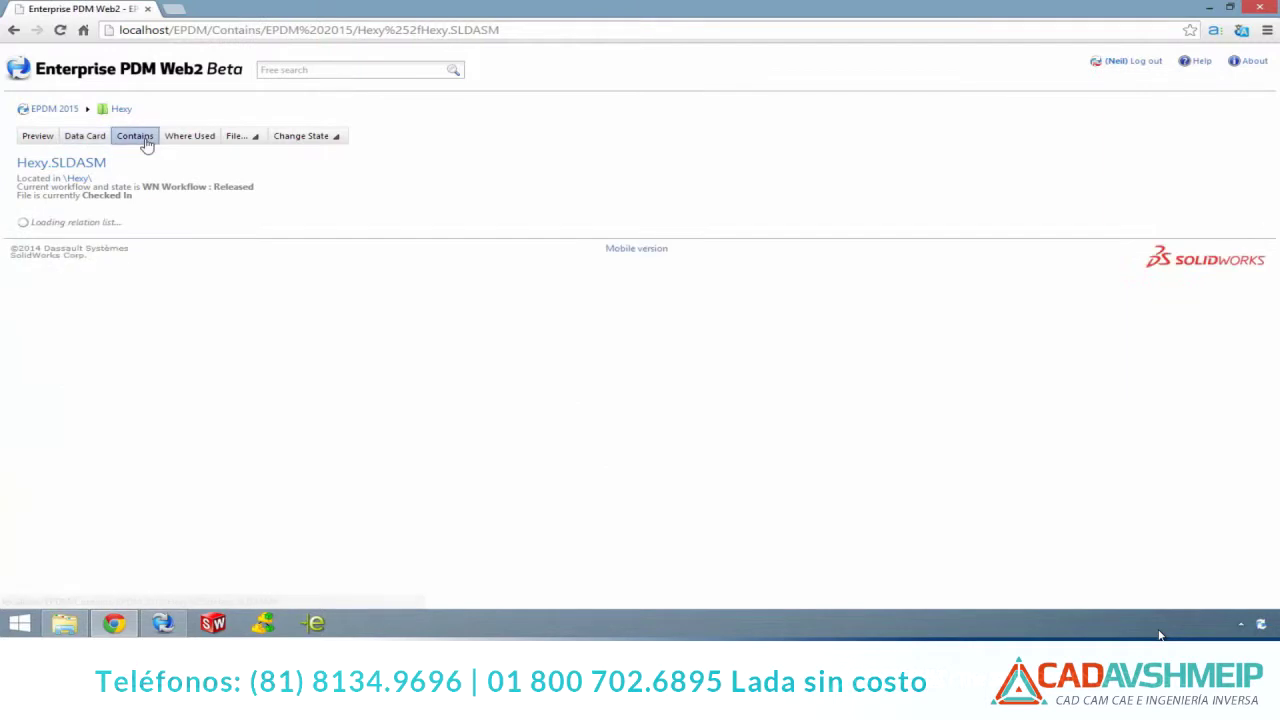
Select Hexy.SLDASM and start a New Release state change with a comment
click(25, 250)
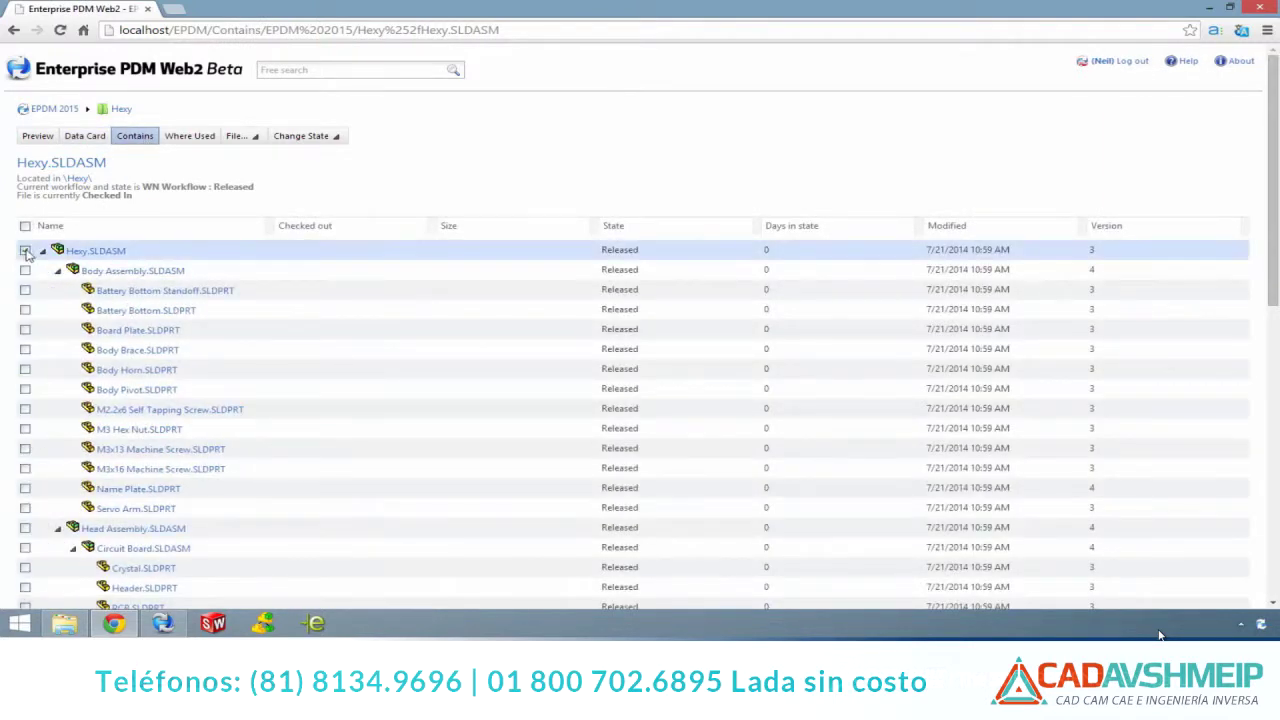
click(238, 136)
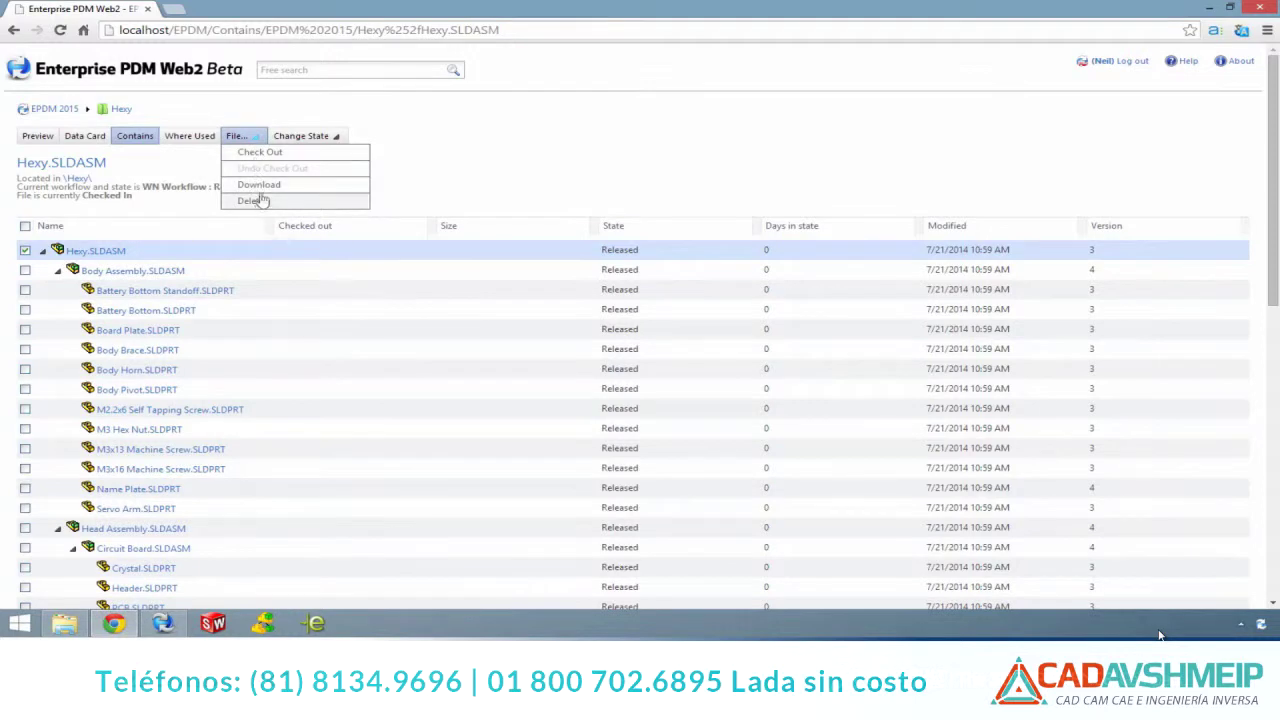
click(301, 136)
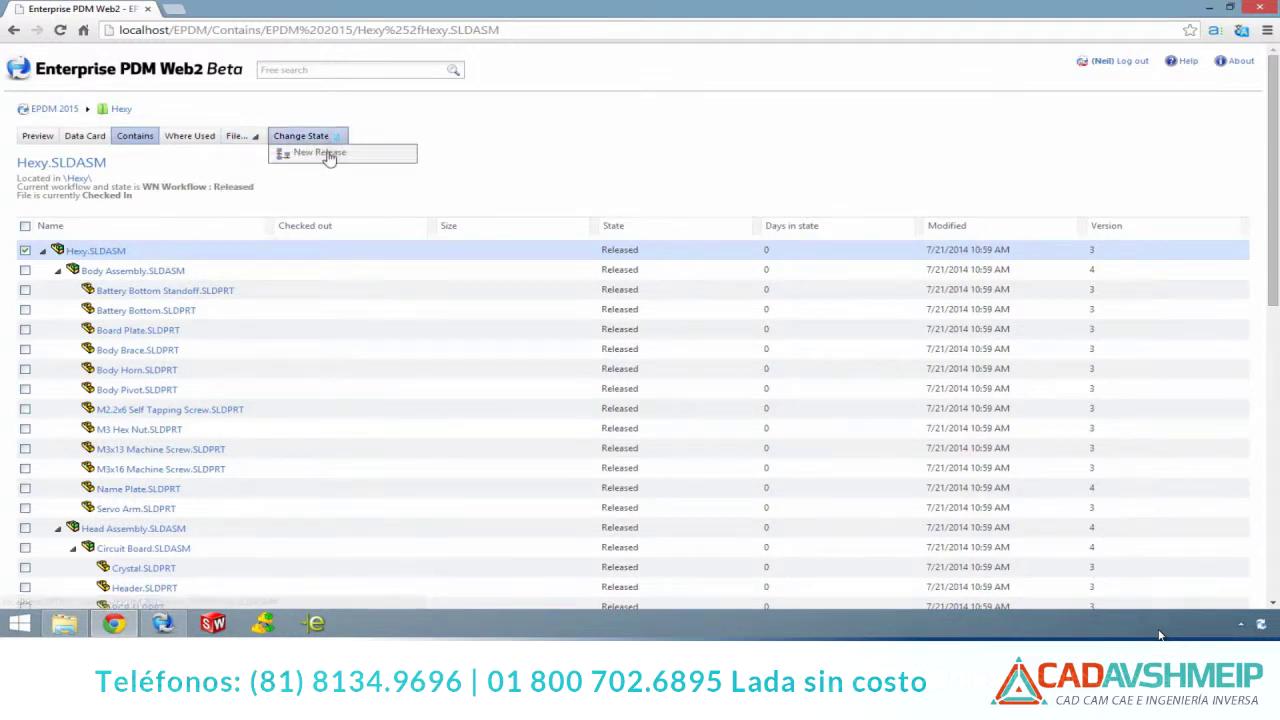
click(329, 155)
click(551, 289)
Enter the comment 'Needs changes' and confirm the New Release state change for Hexy.SLDASM
text(Needs changes)
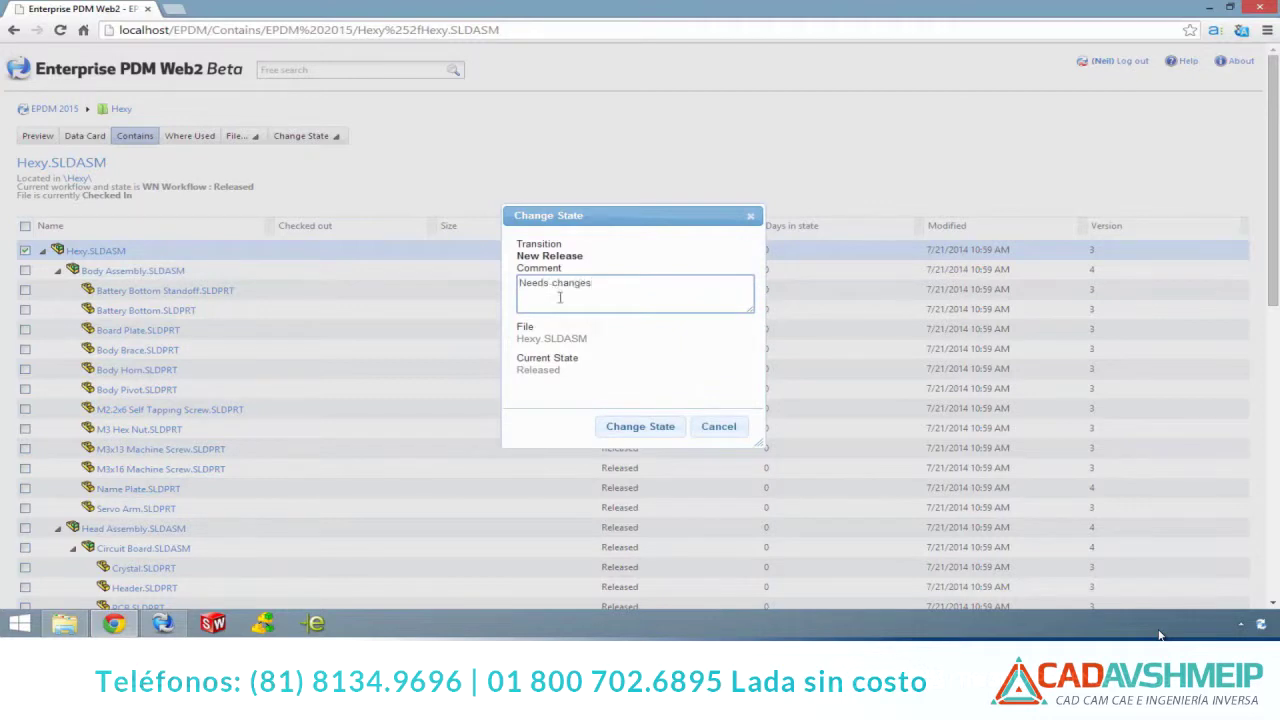
click(643, 427)
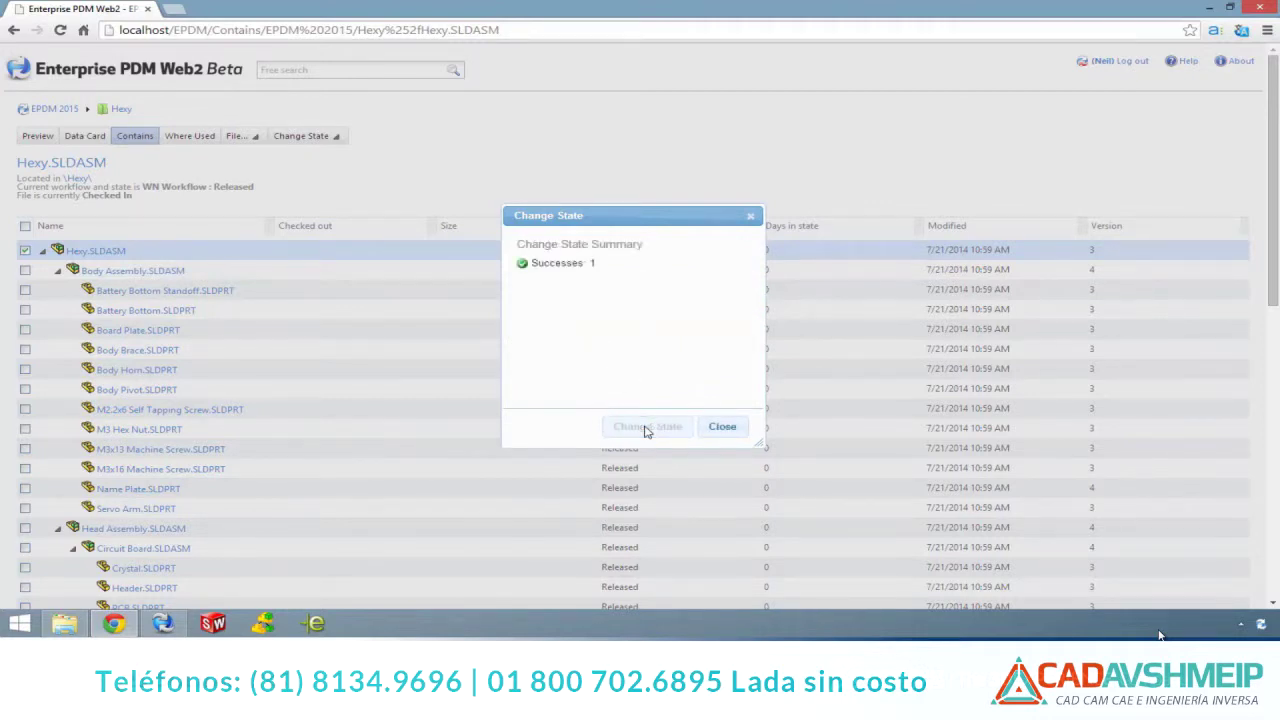
click(716, 432)
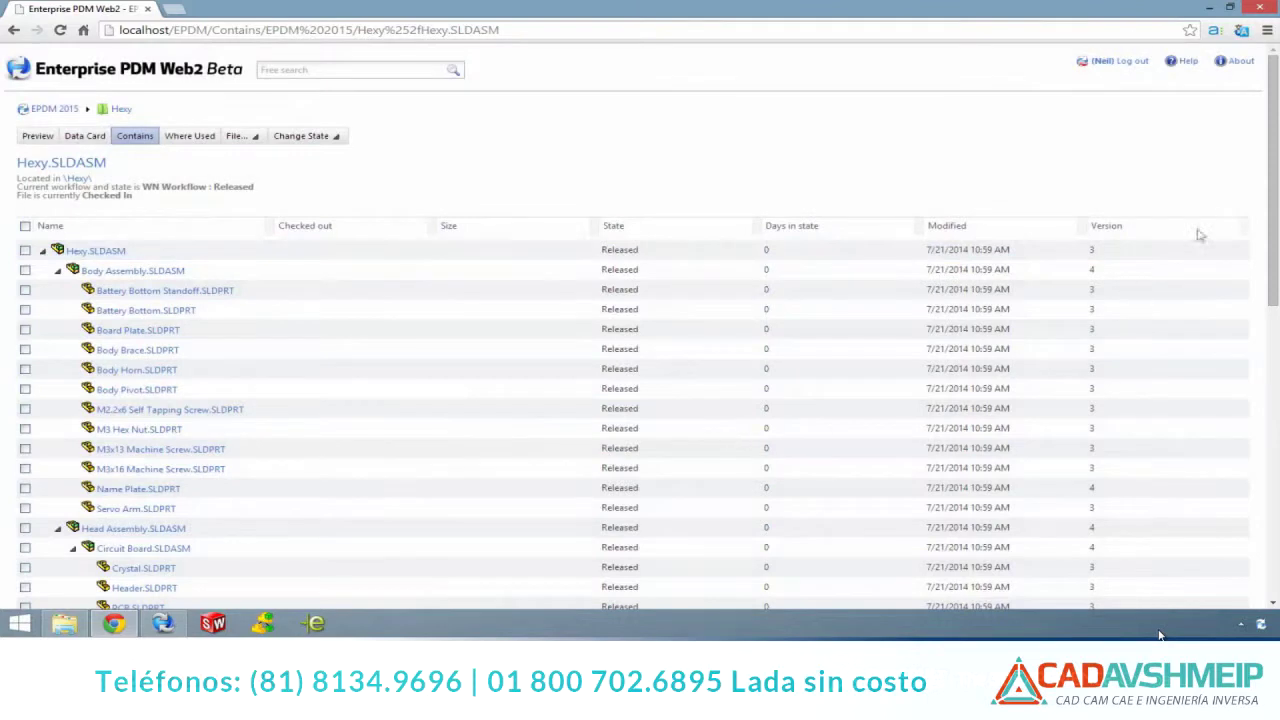
Switch the Web2 site to its mobile file list and restore the browser window
drag(1272, 193, 1276, 255)
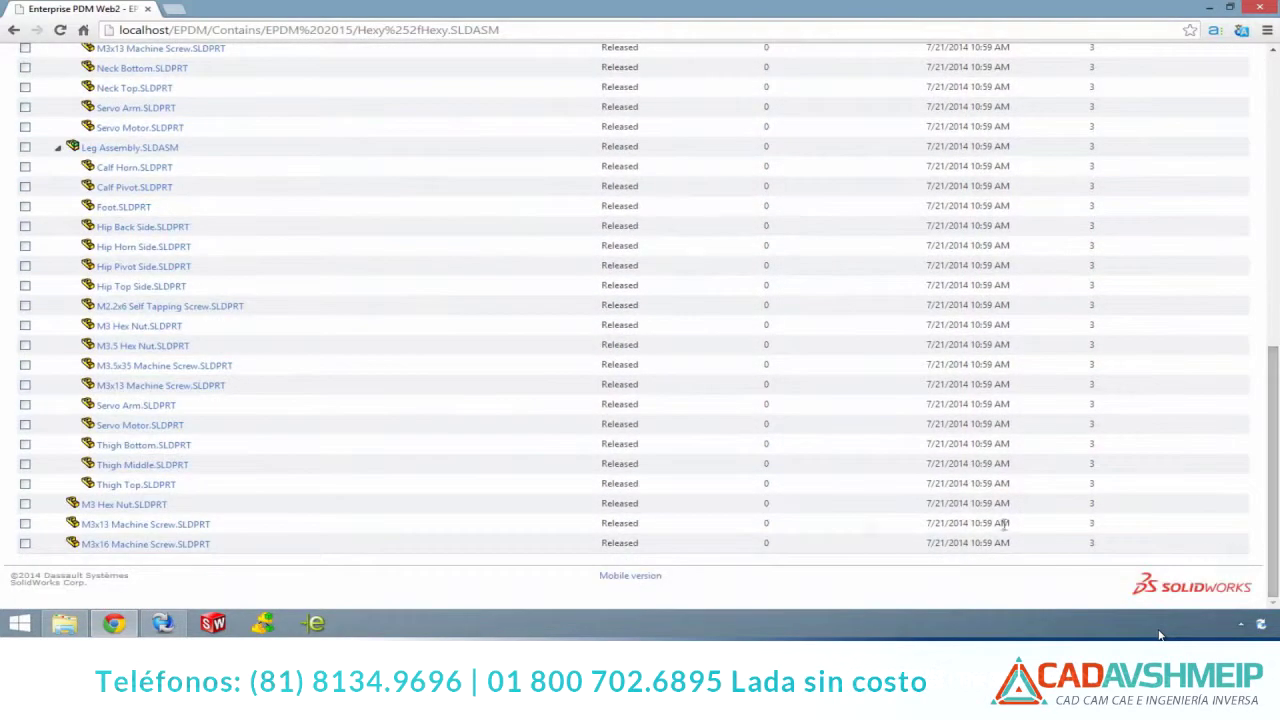
click(638, 576)
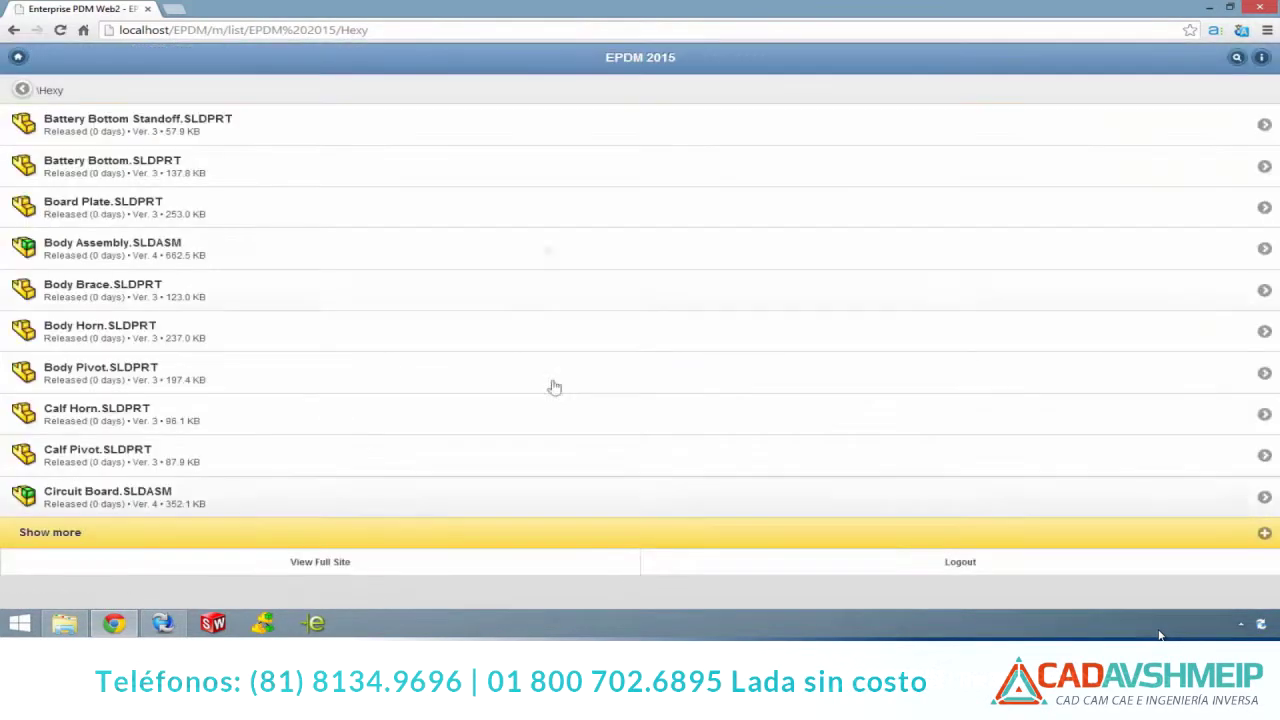
double_click(585, 20)
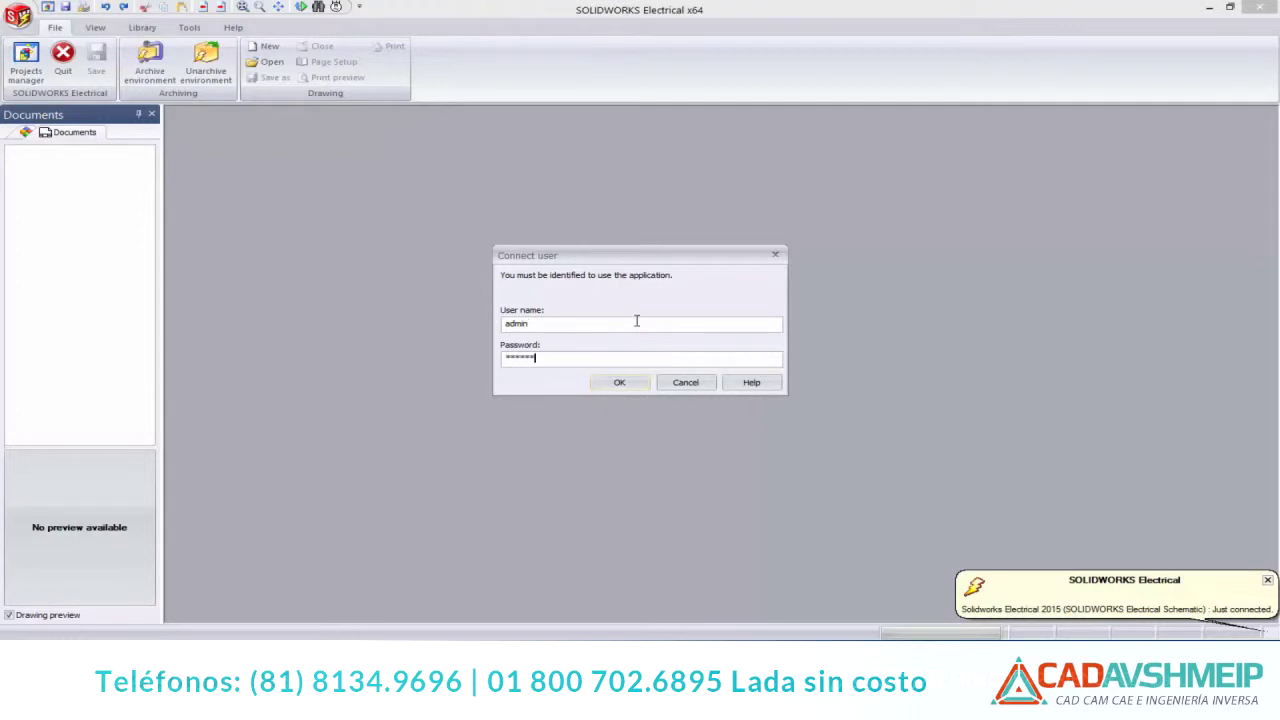
Sign in and review the logged-in account's properties under rights management
click(617, 388)
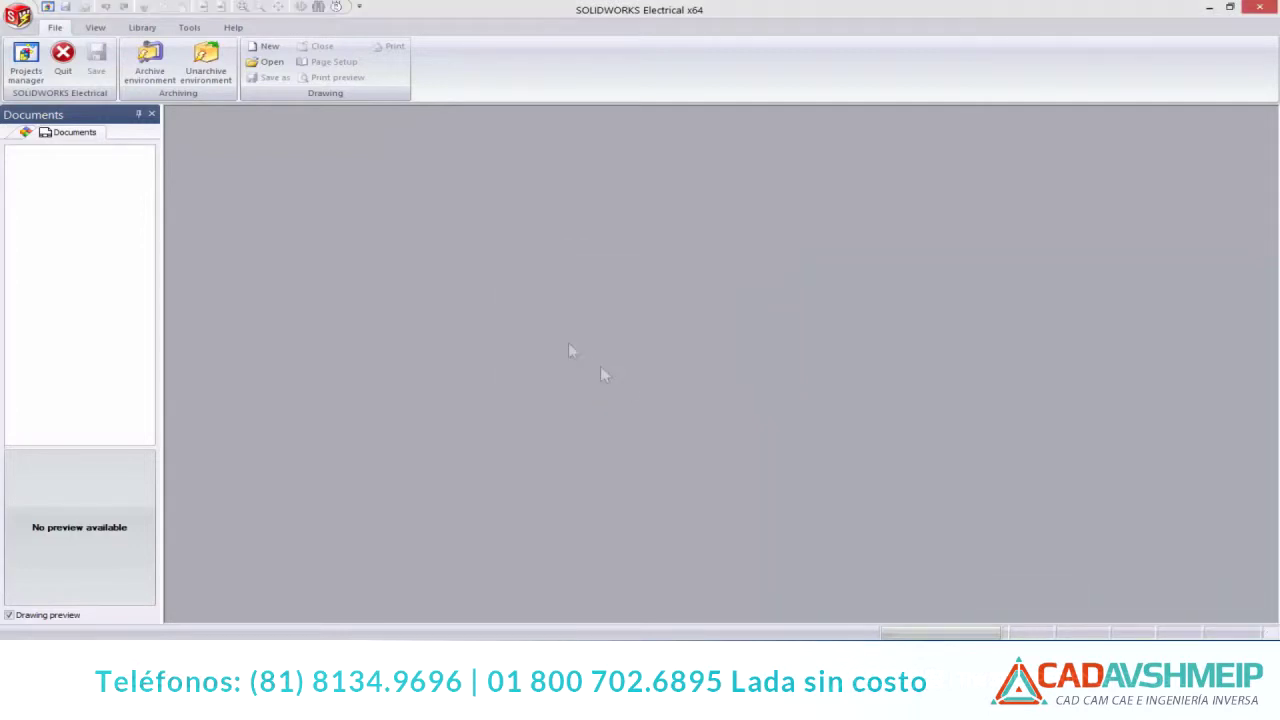
click(189, 27)
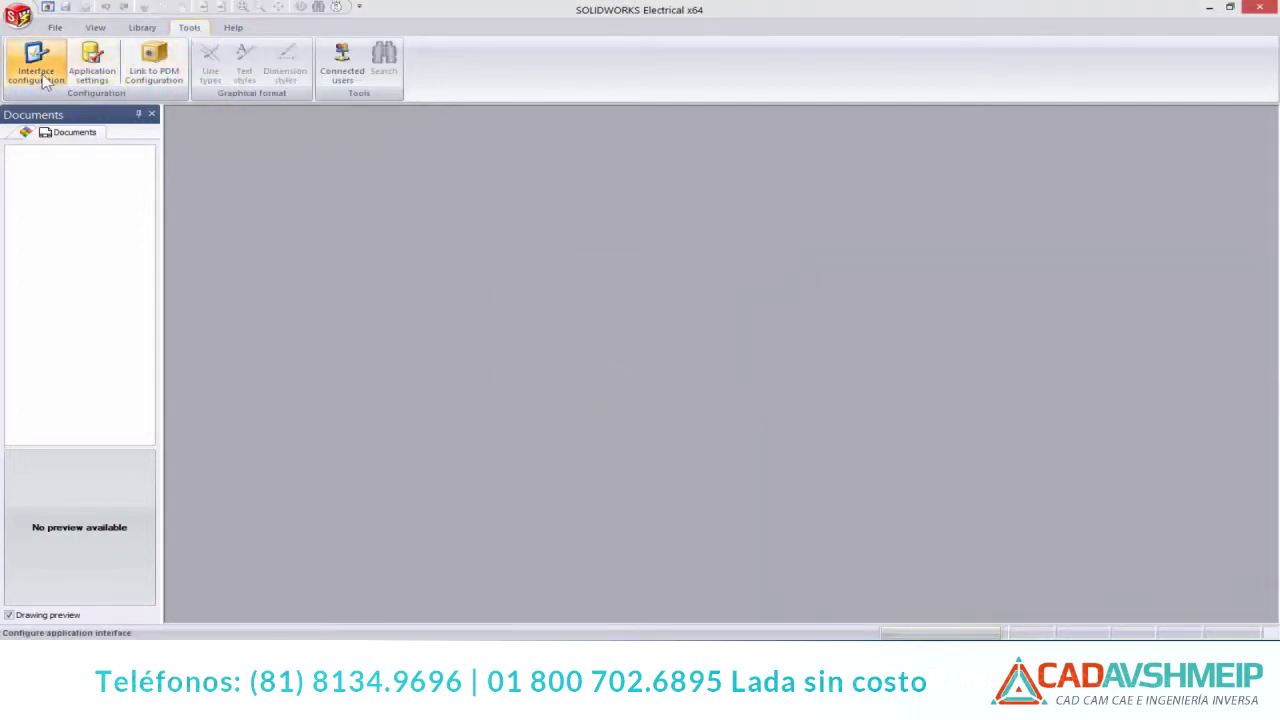
click(40, 78)
click(590, 130)
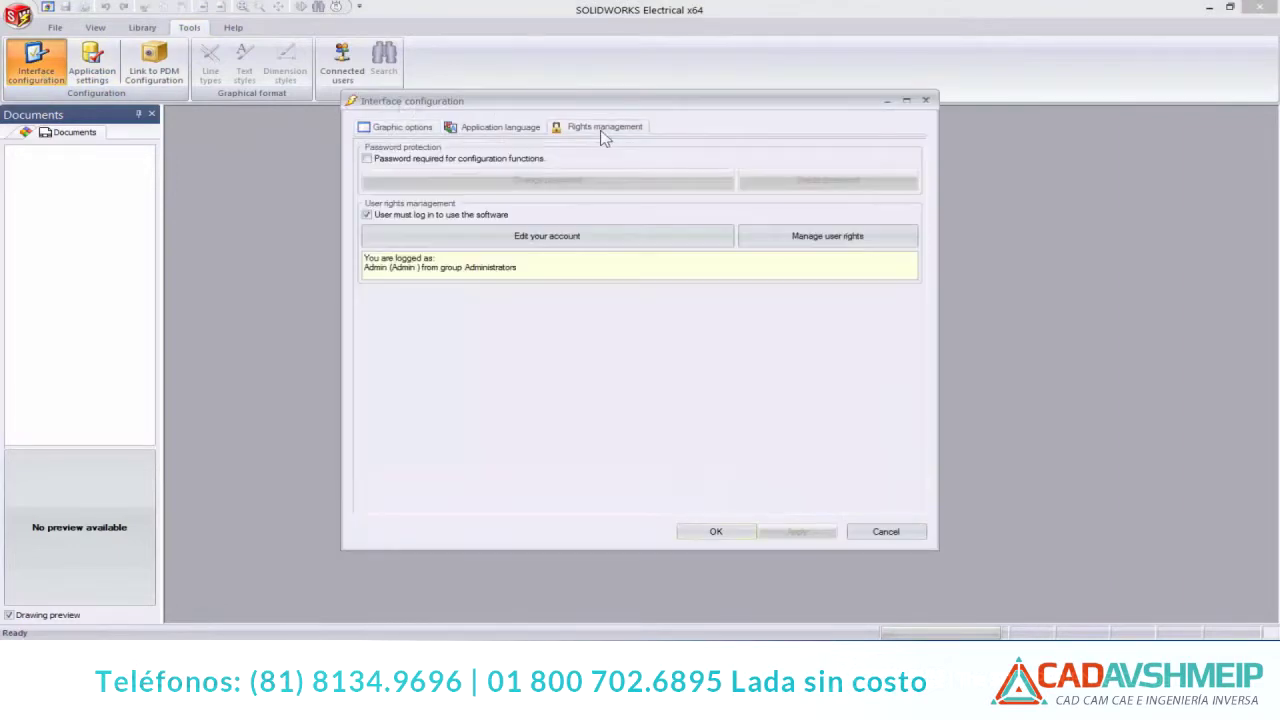
click(583, 250)
click(689, 242)
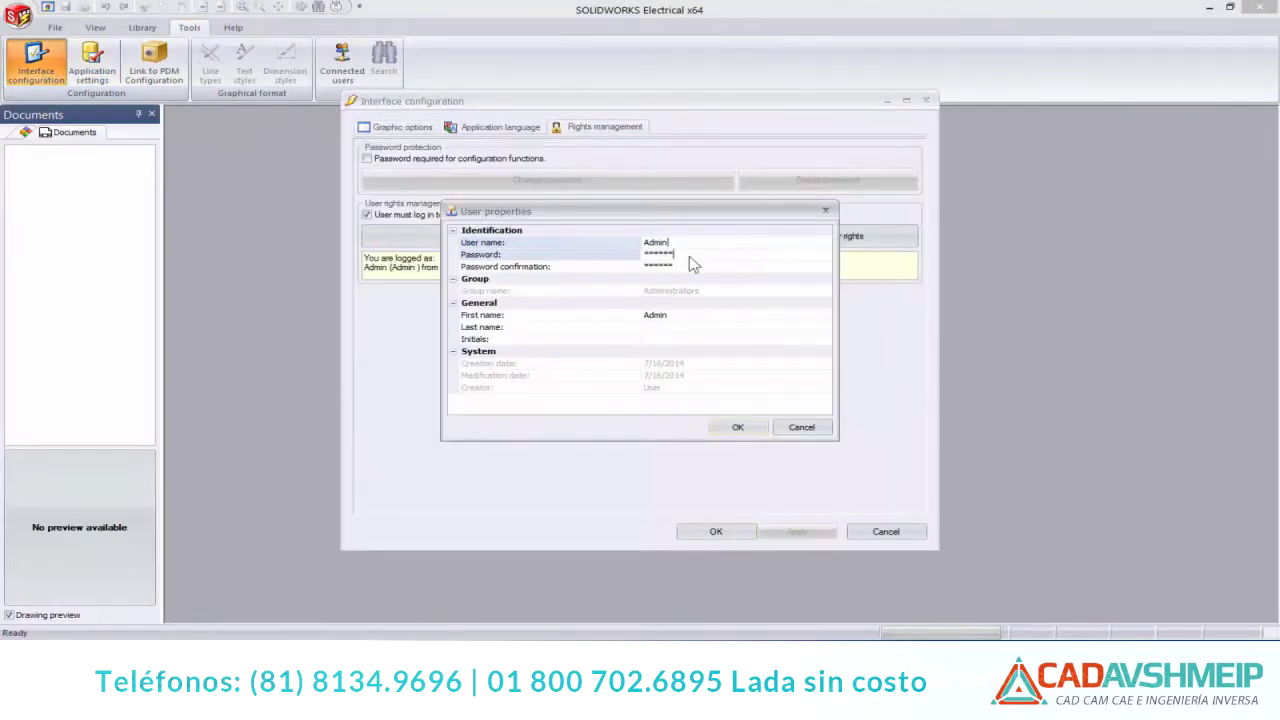
click(739, 428)
Review feature permissions for the Administrators group's Library manager profile in the user rights manager
click(822, 238)
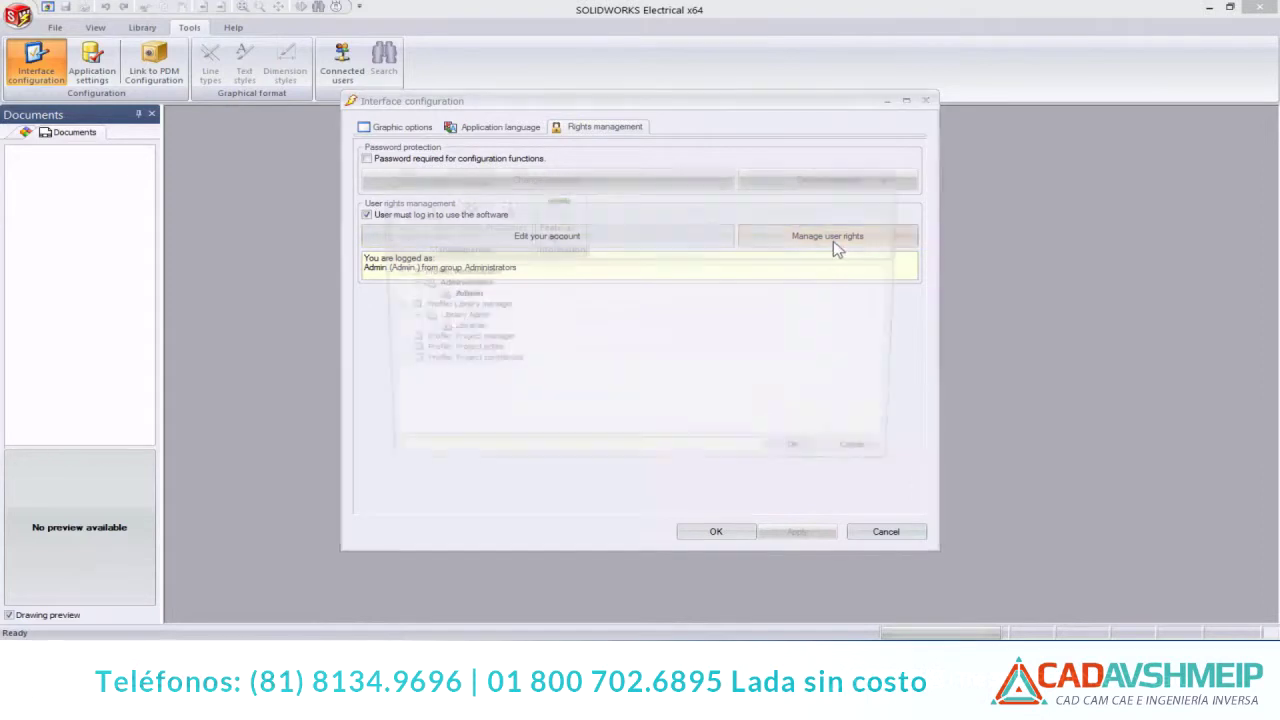
click(476, 288)
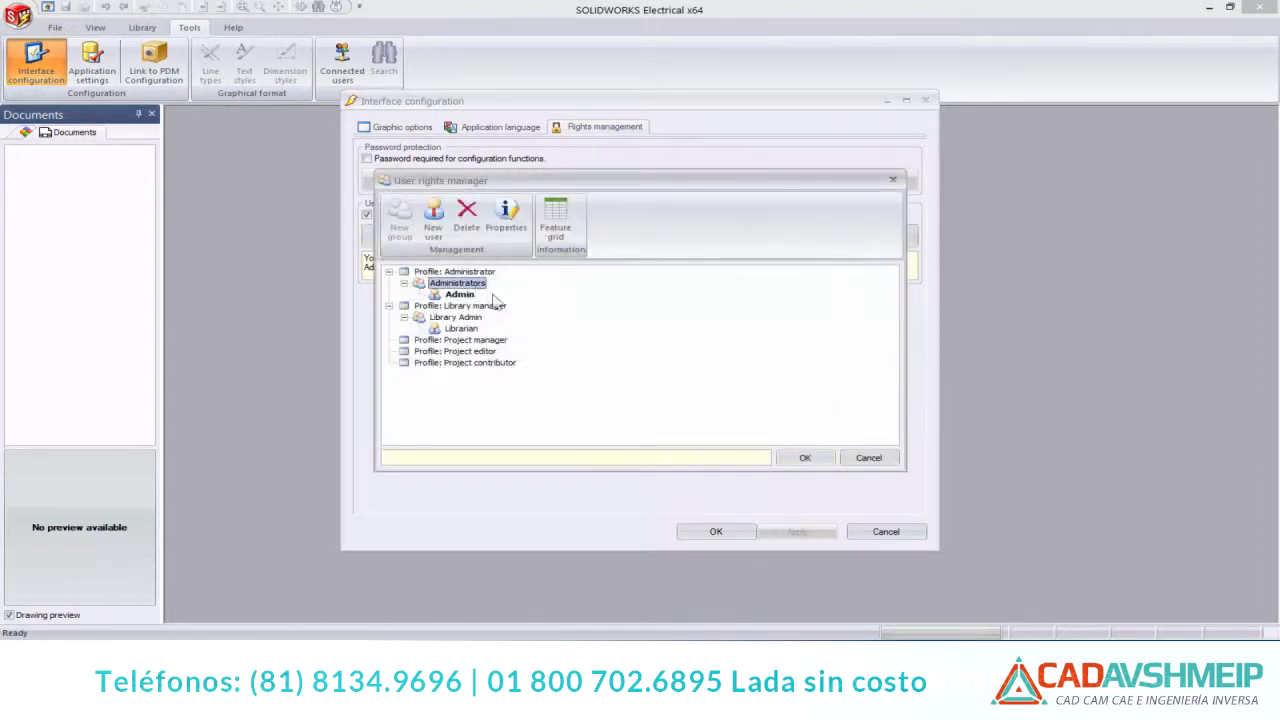
click(500, 306)
click(556, 222)
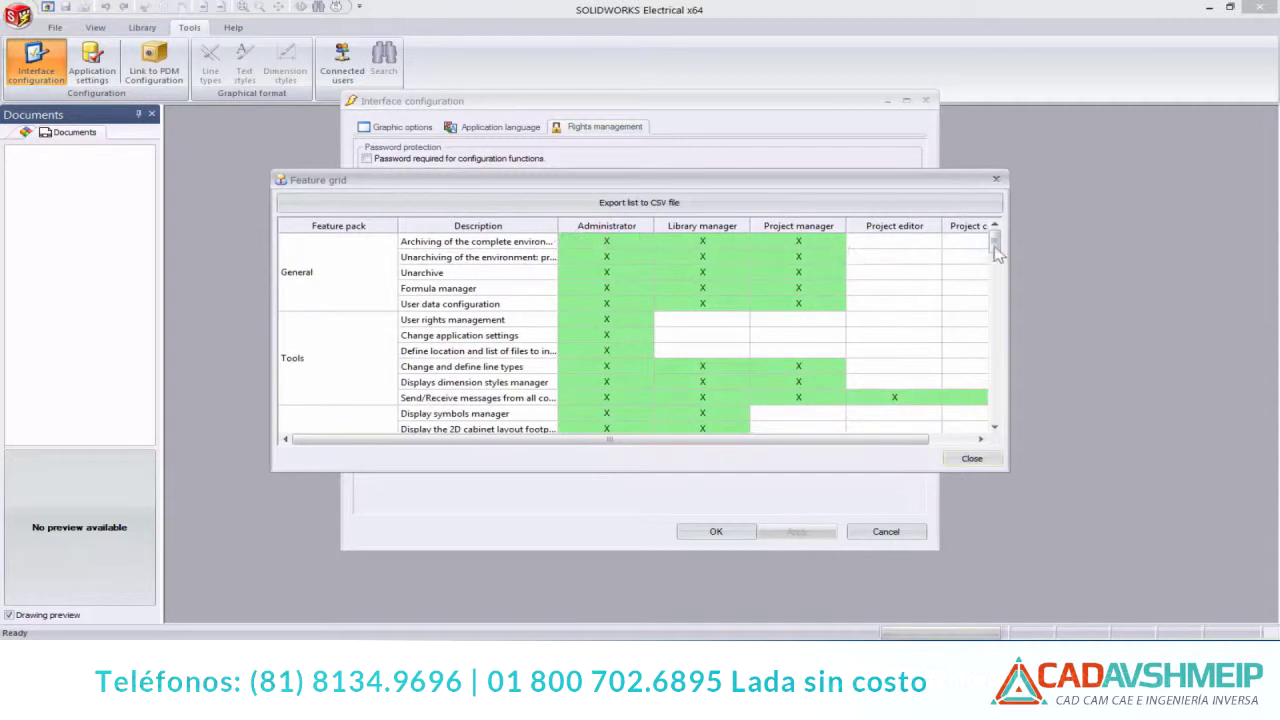
drag(996, 252, 997, 330)
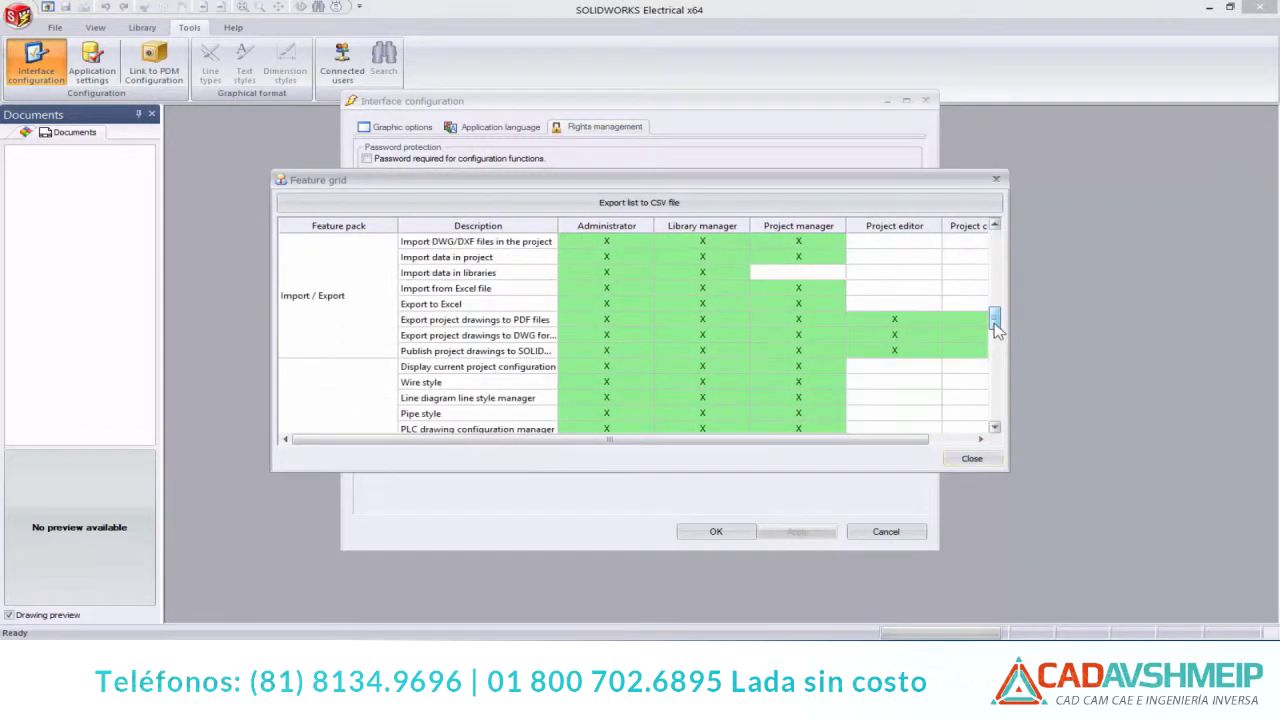
click(968, 459)
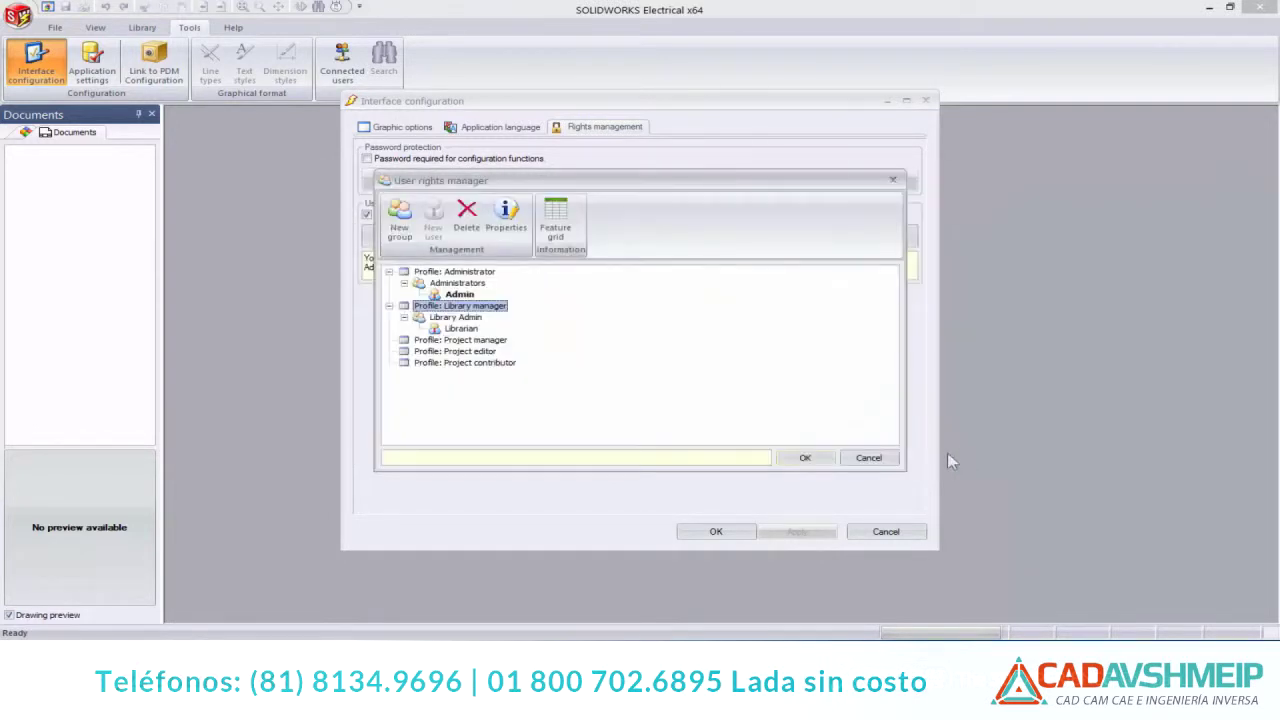
click(810, 458)
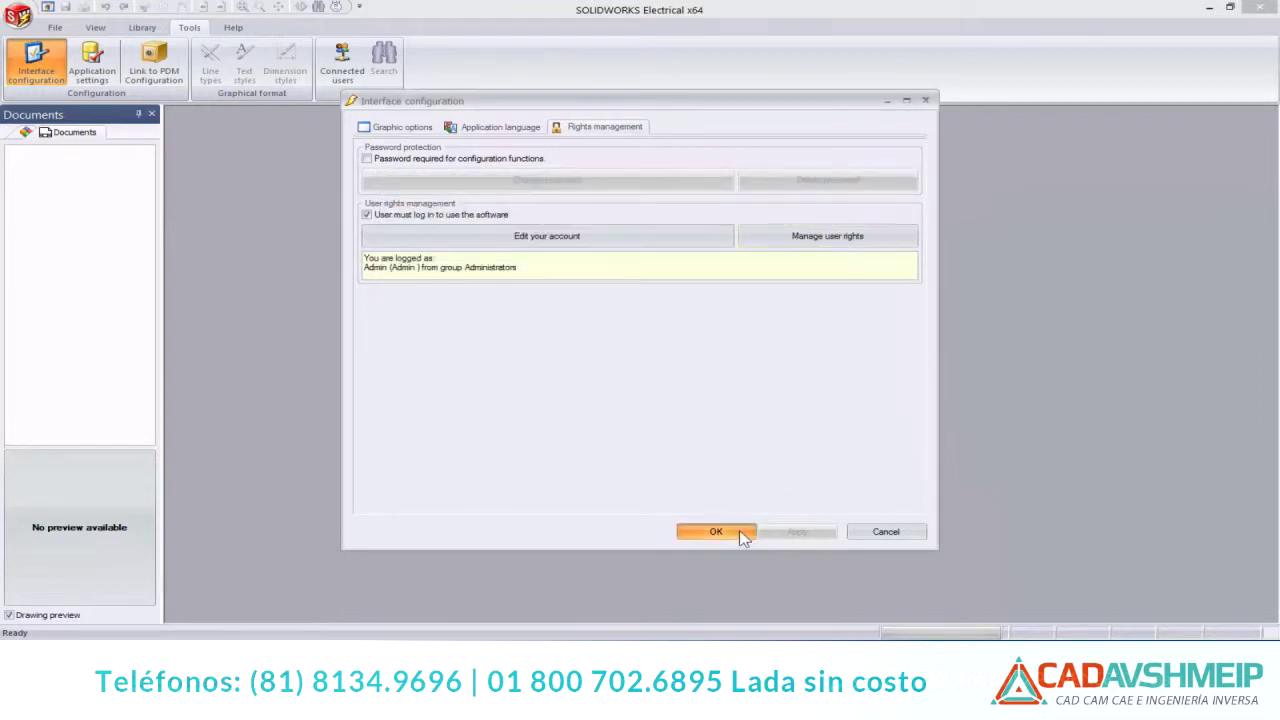
click(740, 531)
Open the 2 poles fuse symbol from the library manager in DraftSight
click(142, 27)
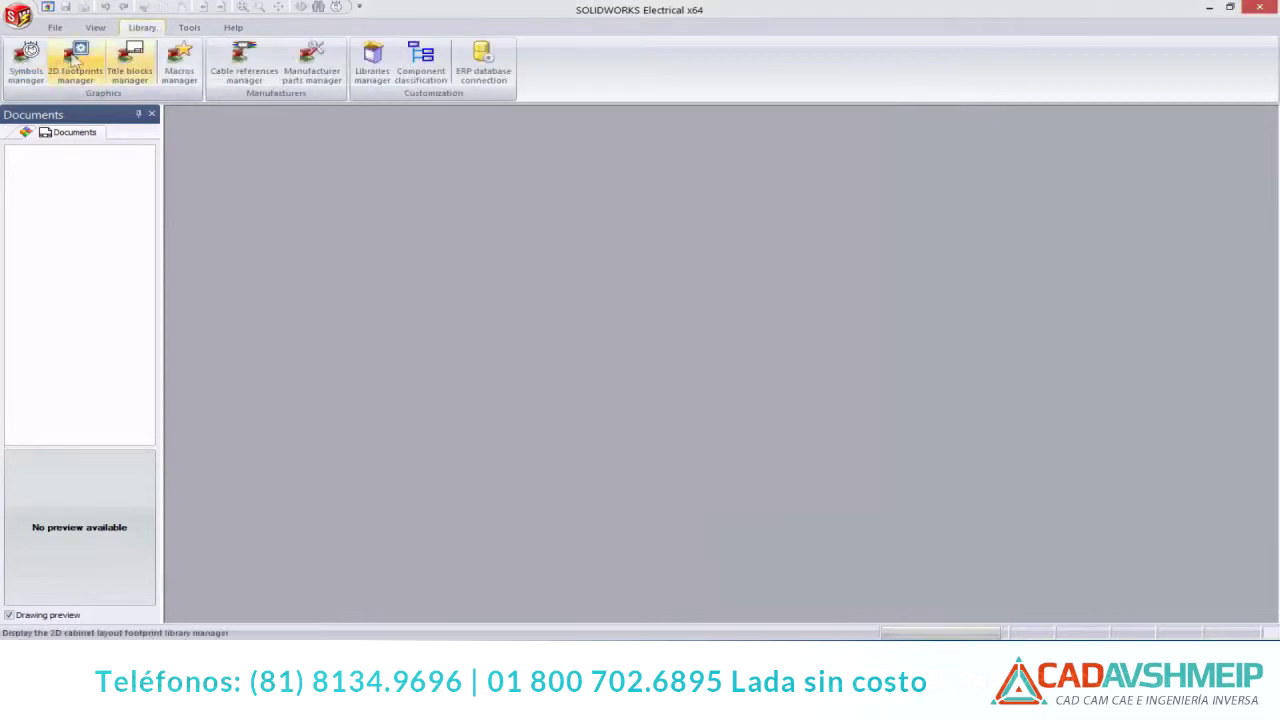
click(26, 62)
click(790, 270)
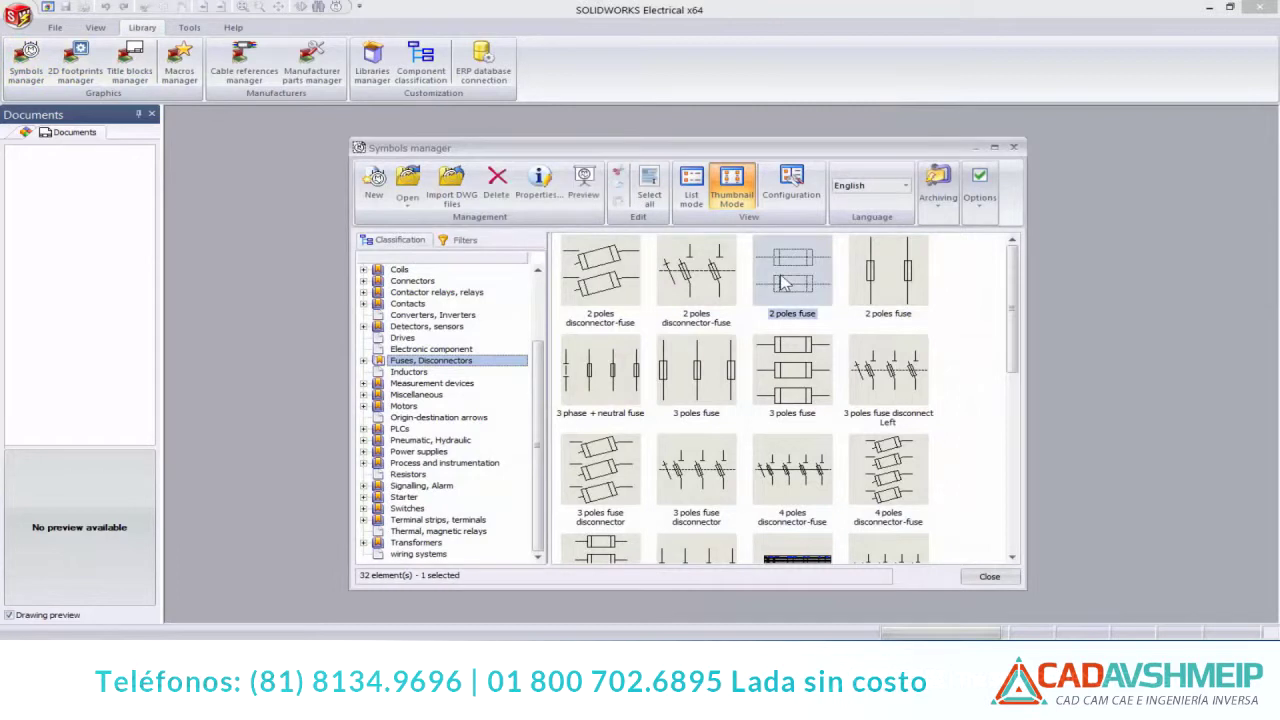
right_click(785, 277)
click(816, 316)
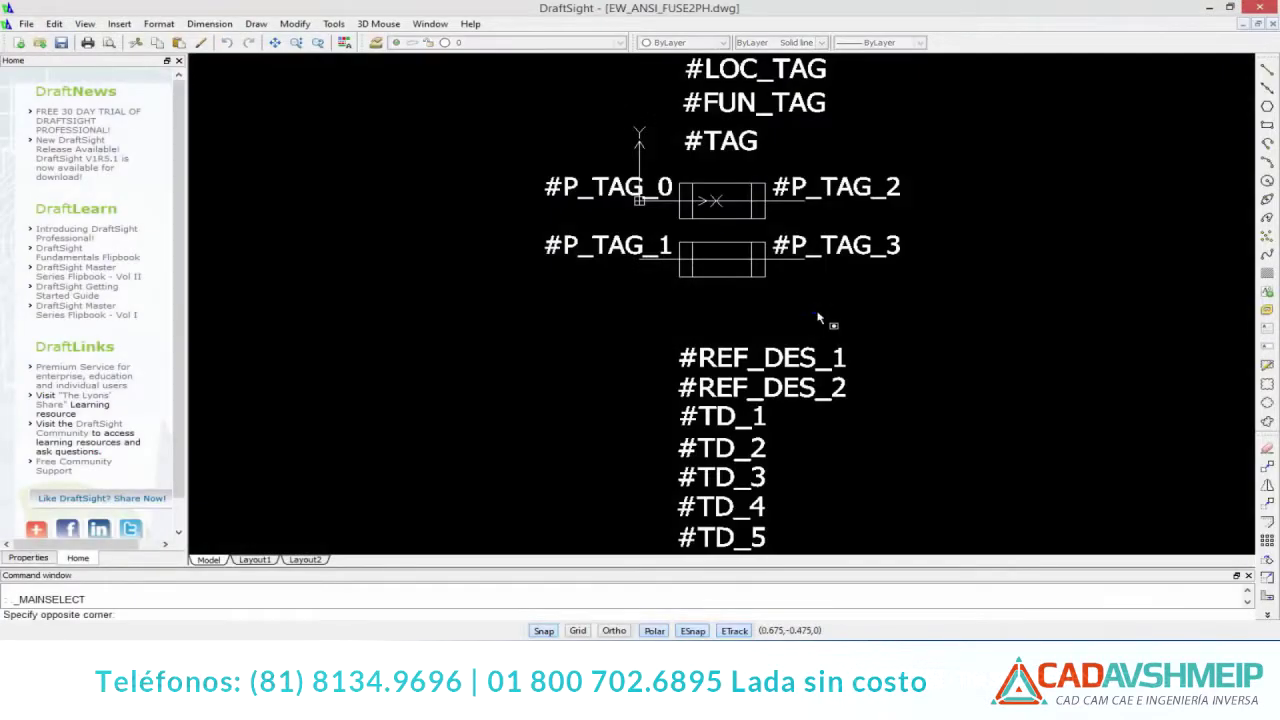
Delete the small stray object from the 2 poles fuse symbol
click(788, 292)
key(Delete)
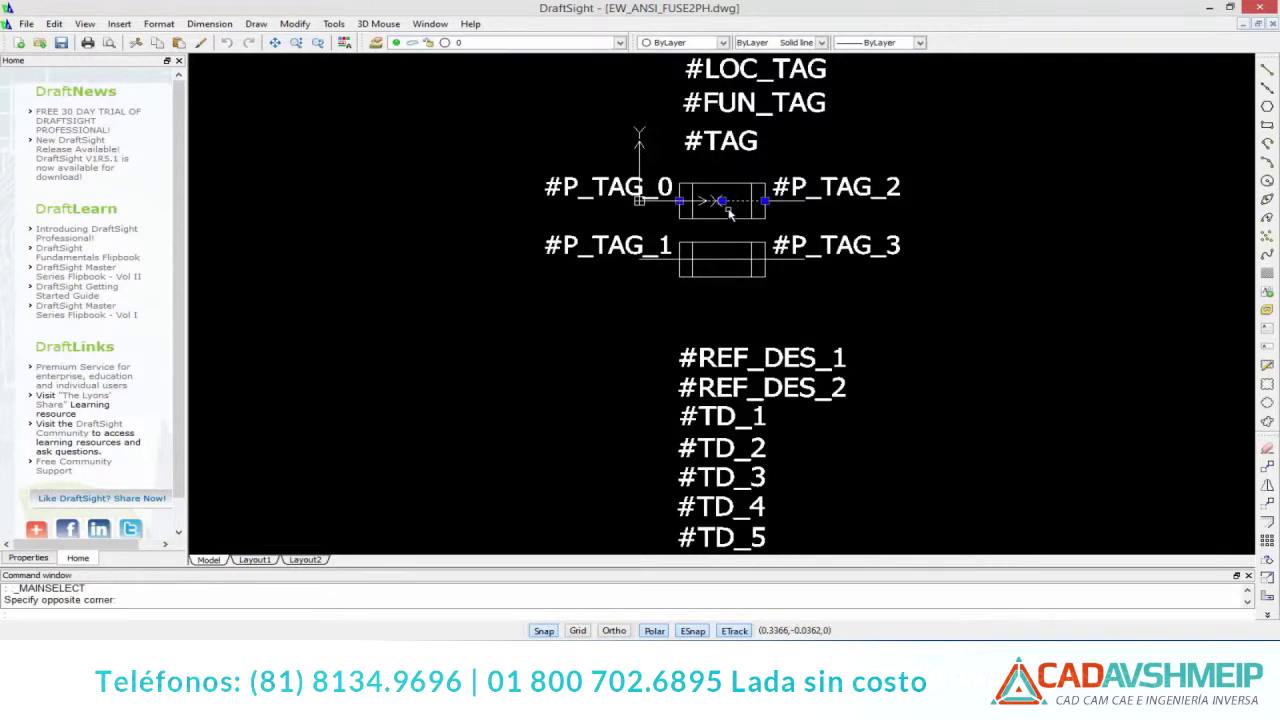
click(730, 264)
Save EW_ANSI_FUSE2PH.dwg on closing and reopen the fuse symbol in the symbol editor
click(1259, 23)
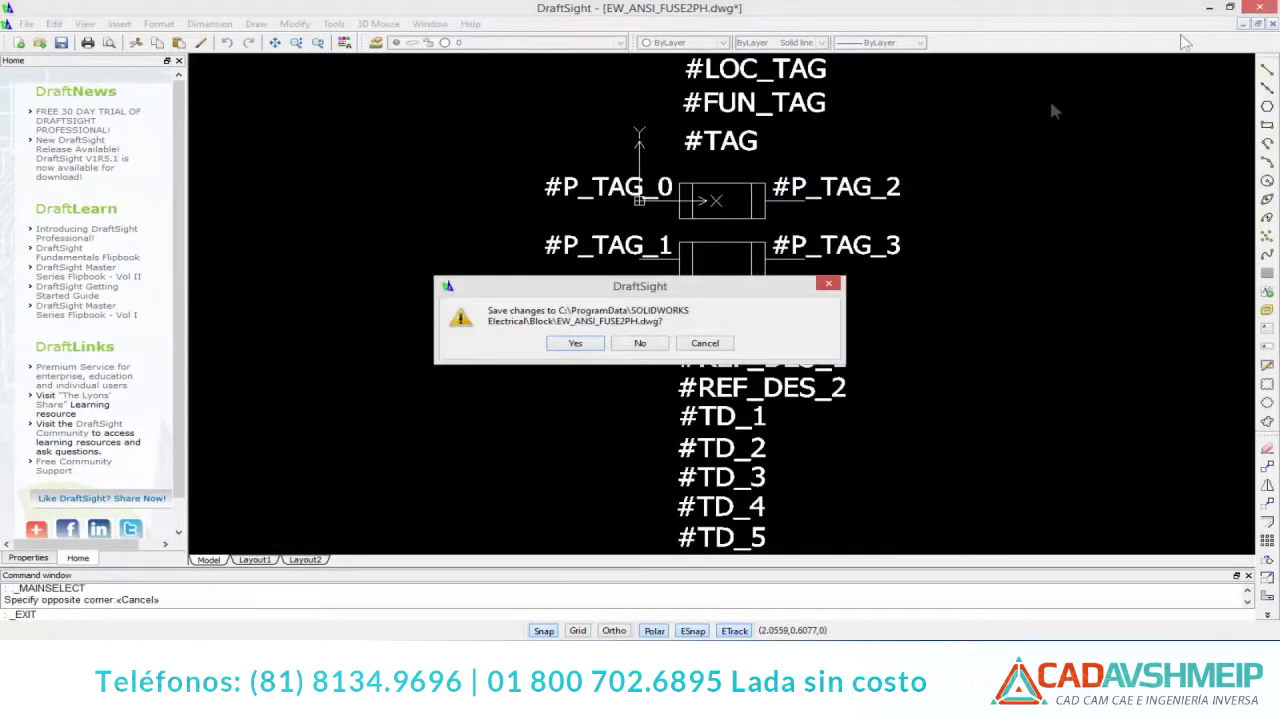
click(603, 344)
double_click(758, 290)
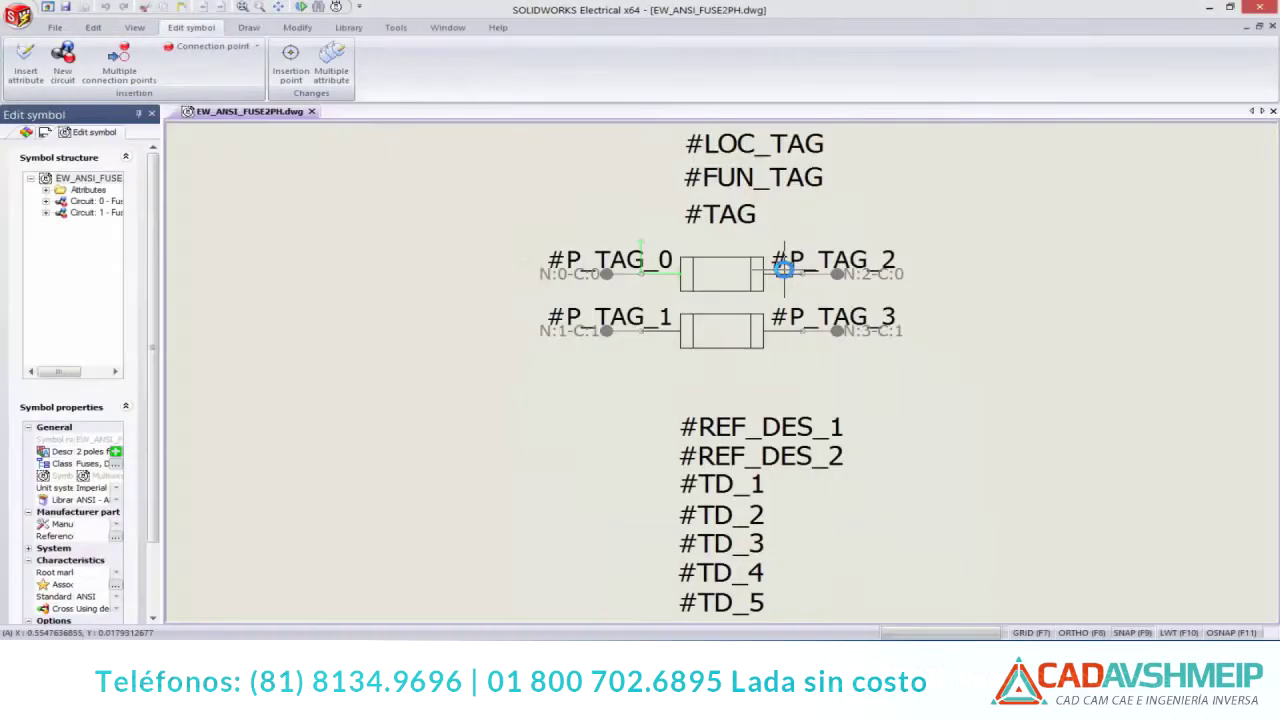
Save and close the fuse symbol, then open the Primary Pump project
click(311, 112)
click(652, 359)
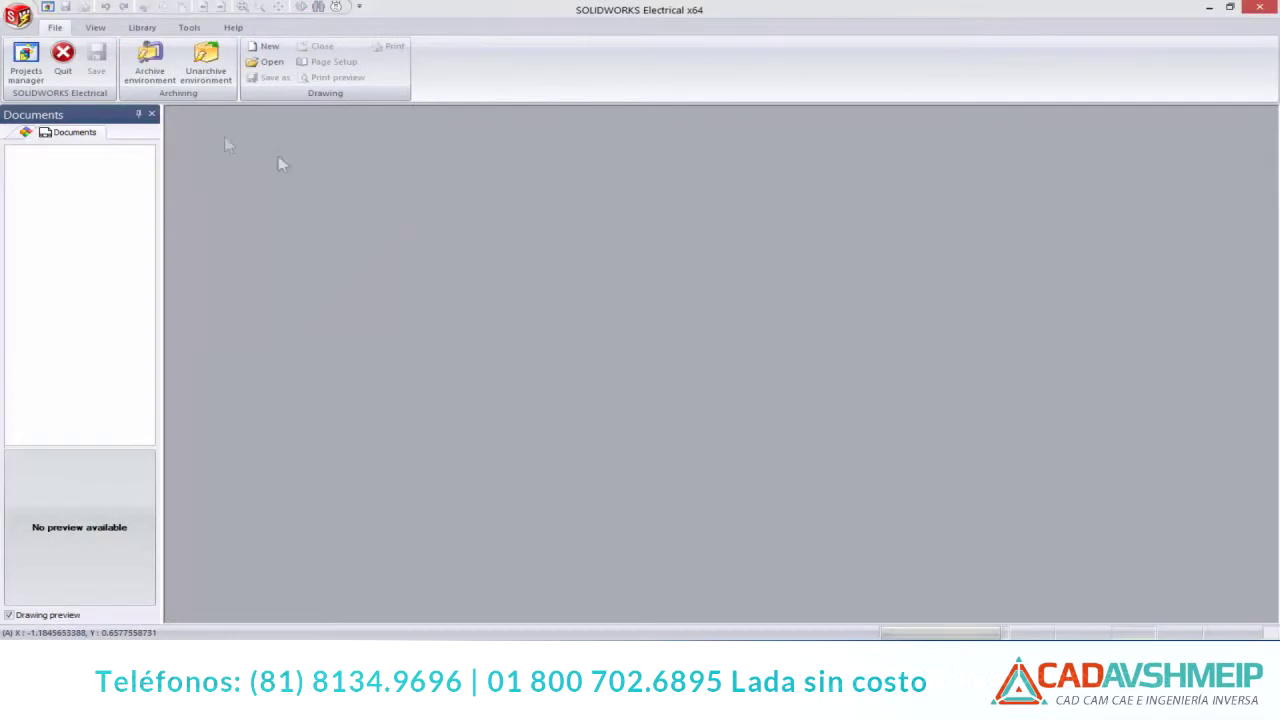
double_click(404, 321)
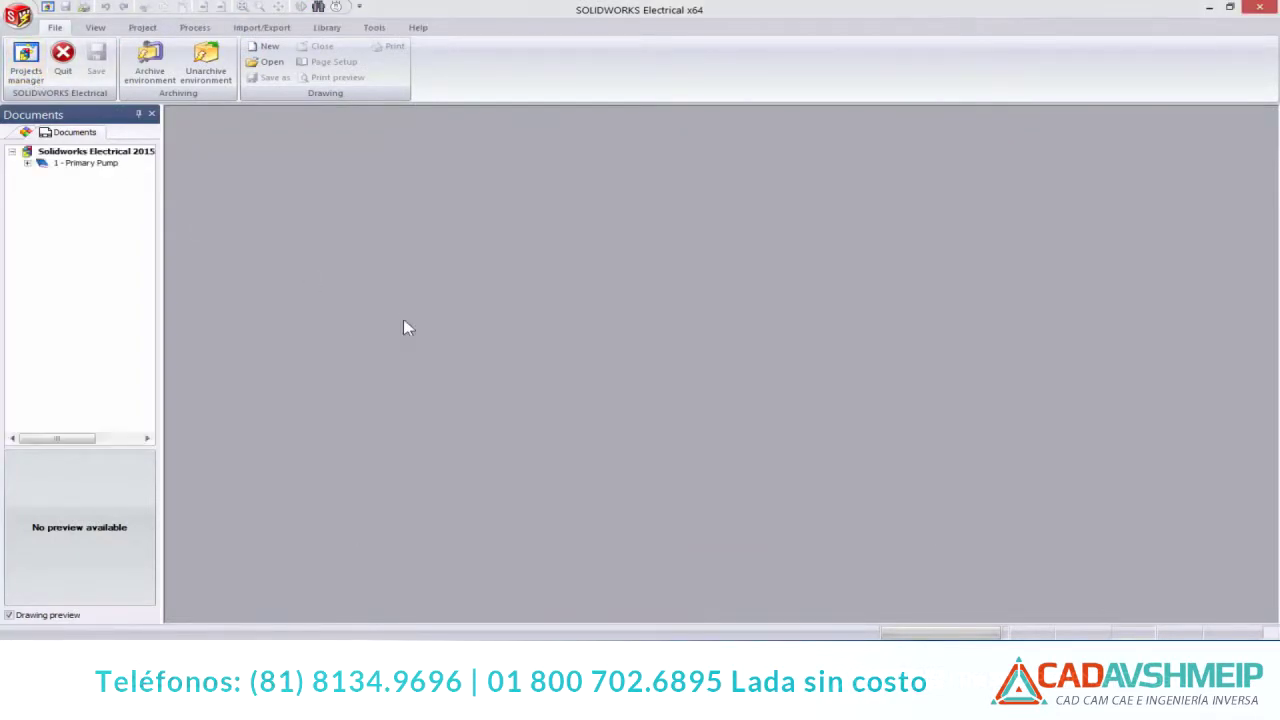
Open the 06 - Control scheme under Scheme Design and add new blank scheme 14
double_click(100, 164)
double_click(105, 208)
double_click(105, 231)
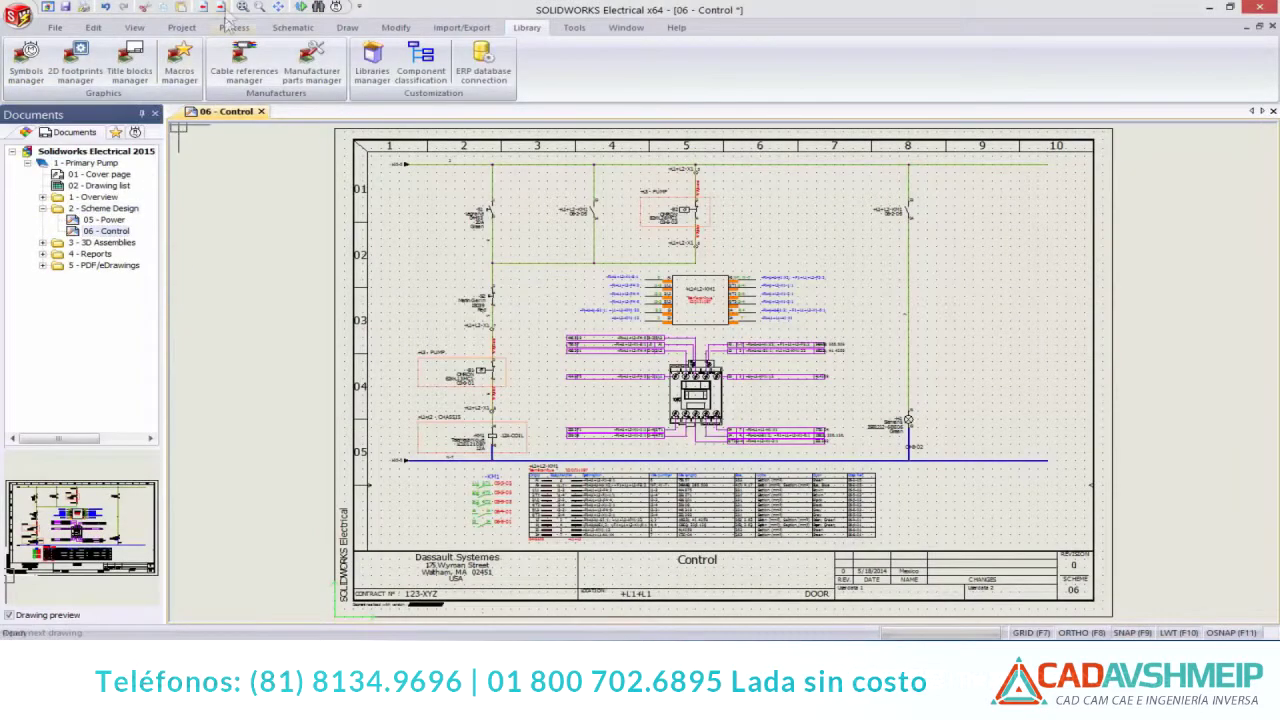
key(Page_Down)
key(Return)
click(293, 28)
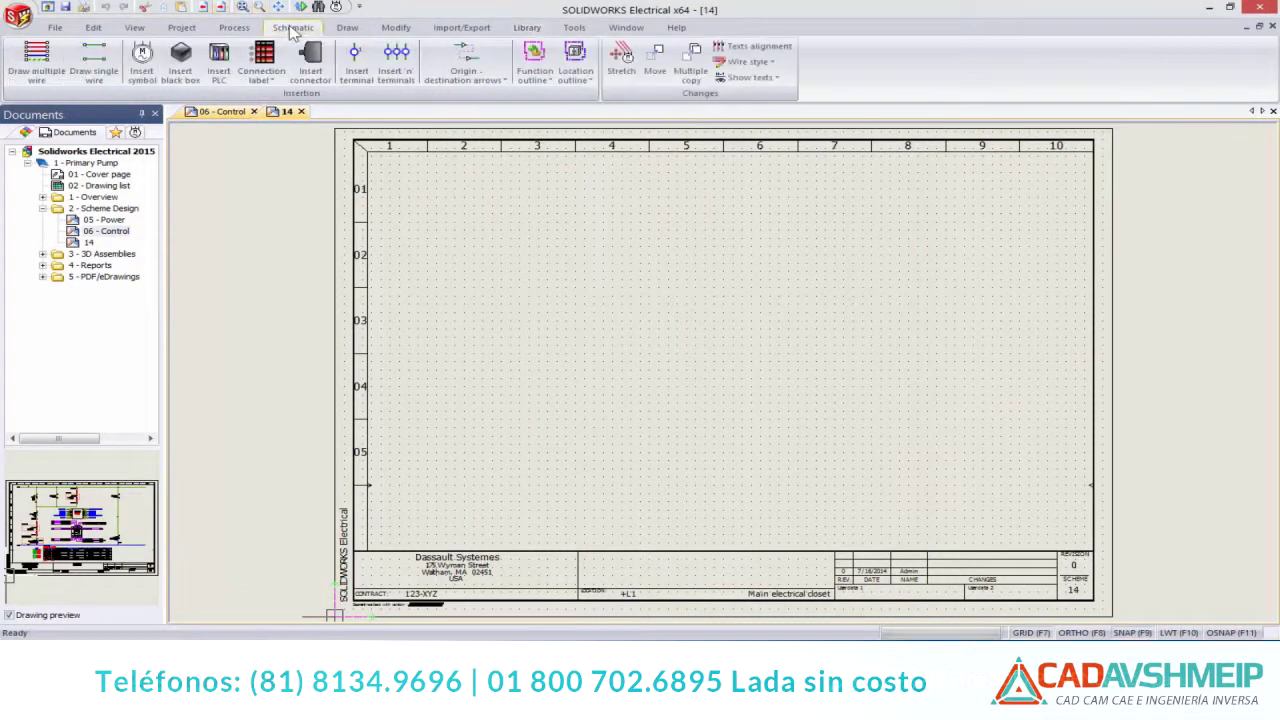
Place connector -X11 (Phoenix Contact 1771749) as a dynamic connector with pin symbols near row 02
click(310, 60)
click(535, 343)
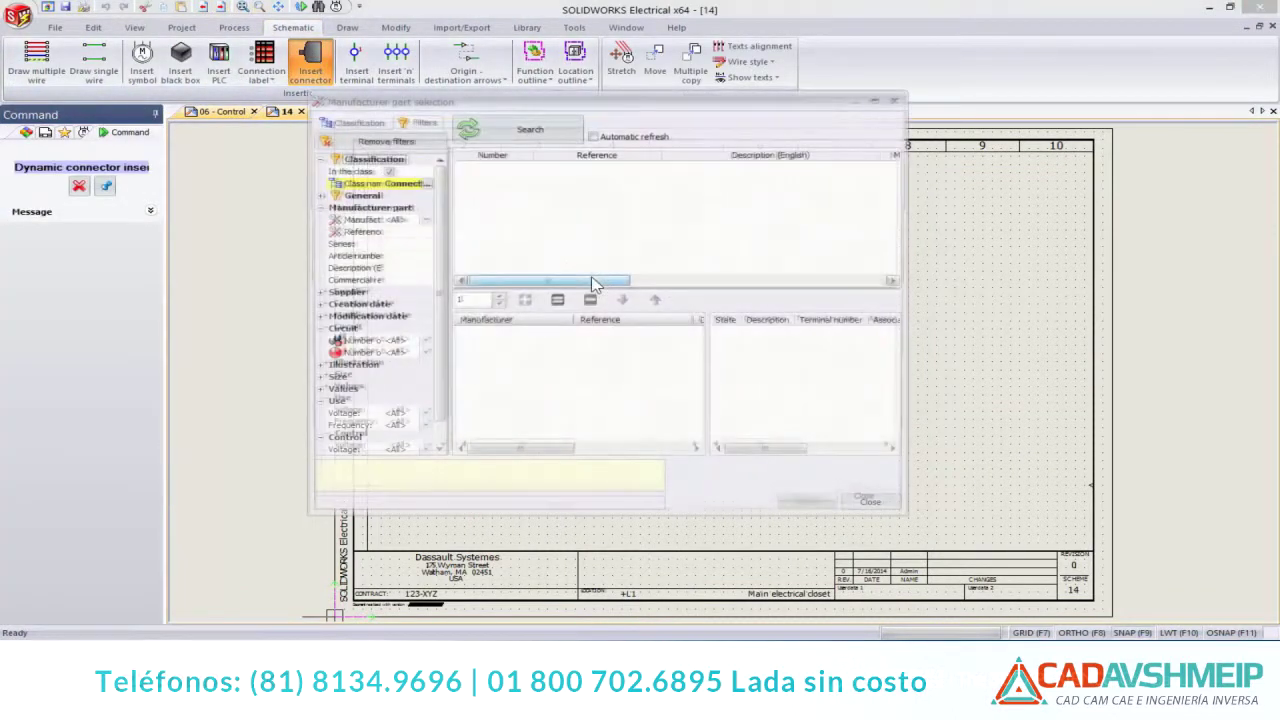
click(572, 191)
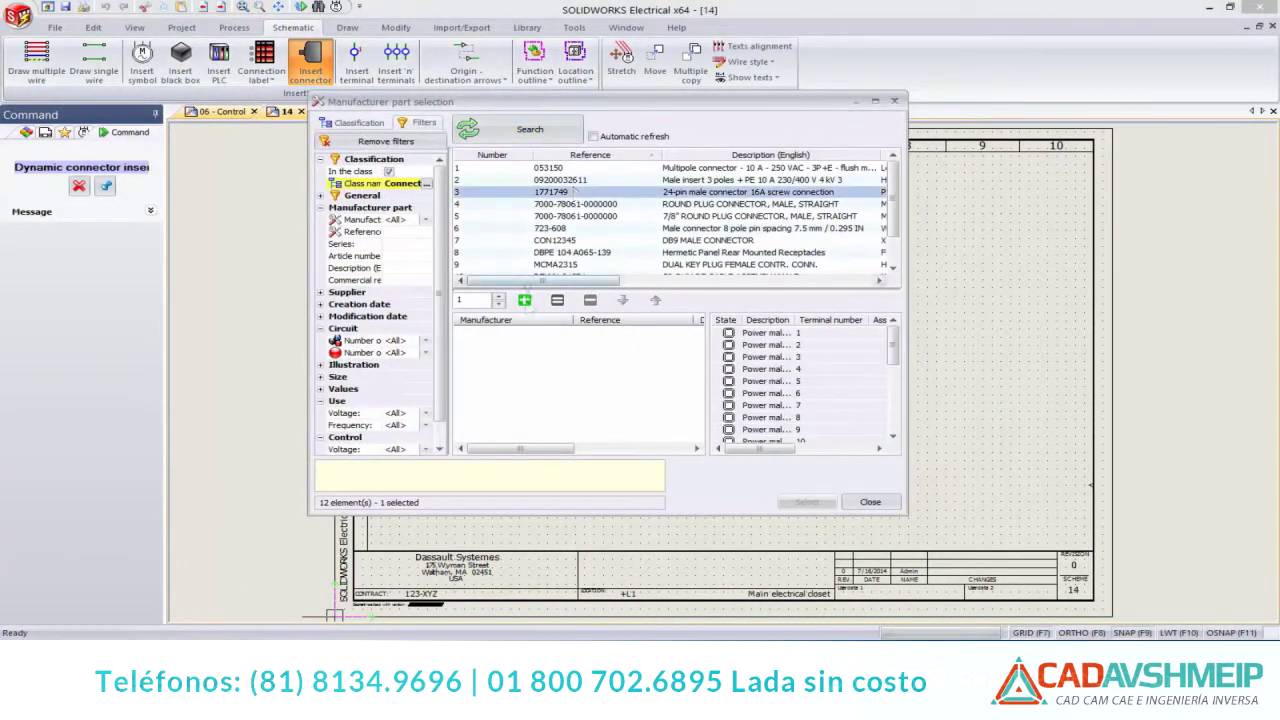
click(524, 301)
click(805, 501)
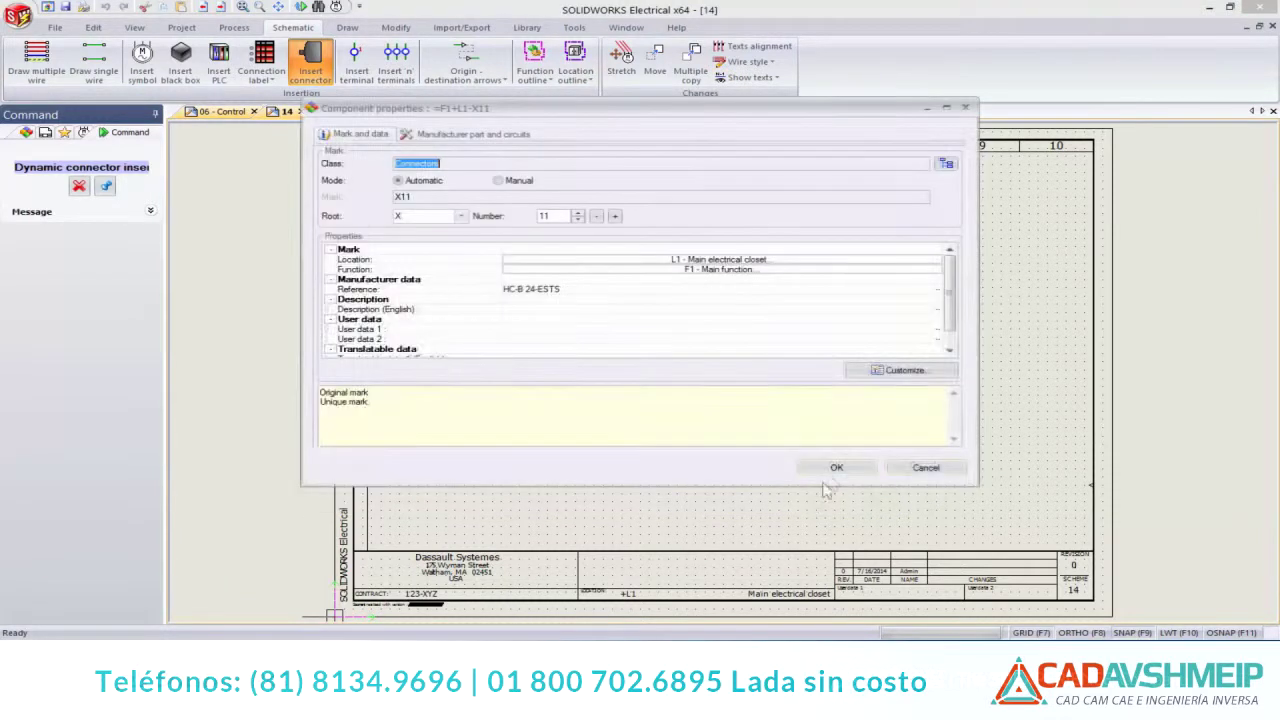
click(832, 467)
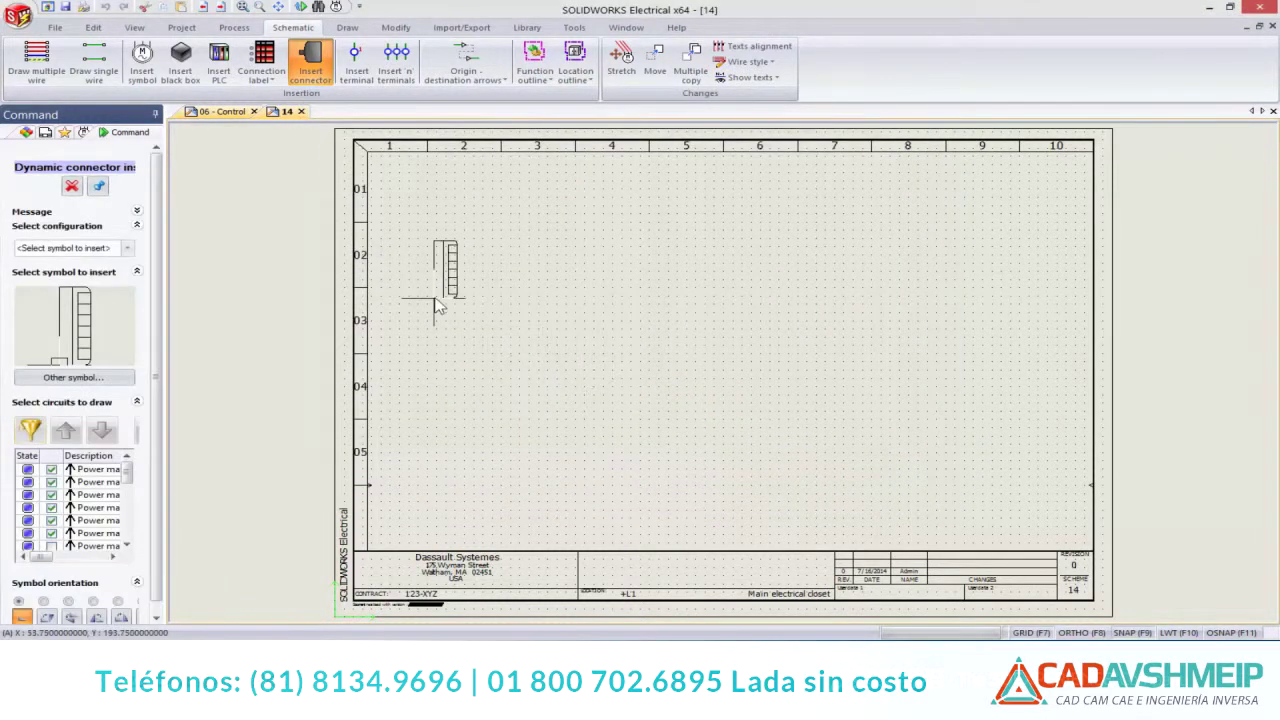
click(127, 248)
click(90, 270)
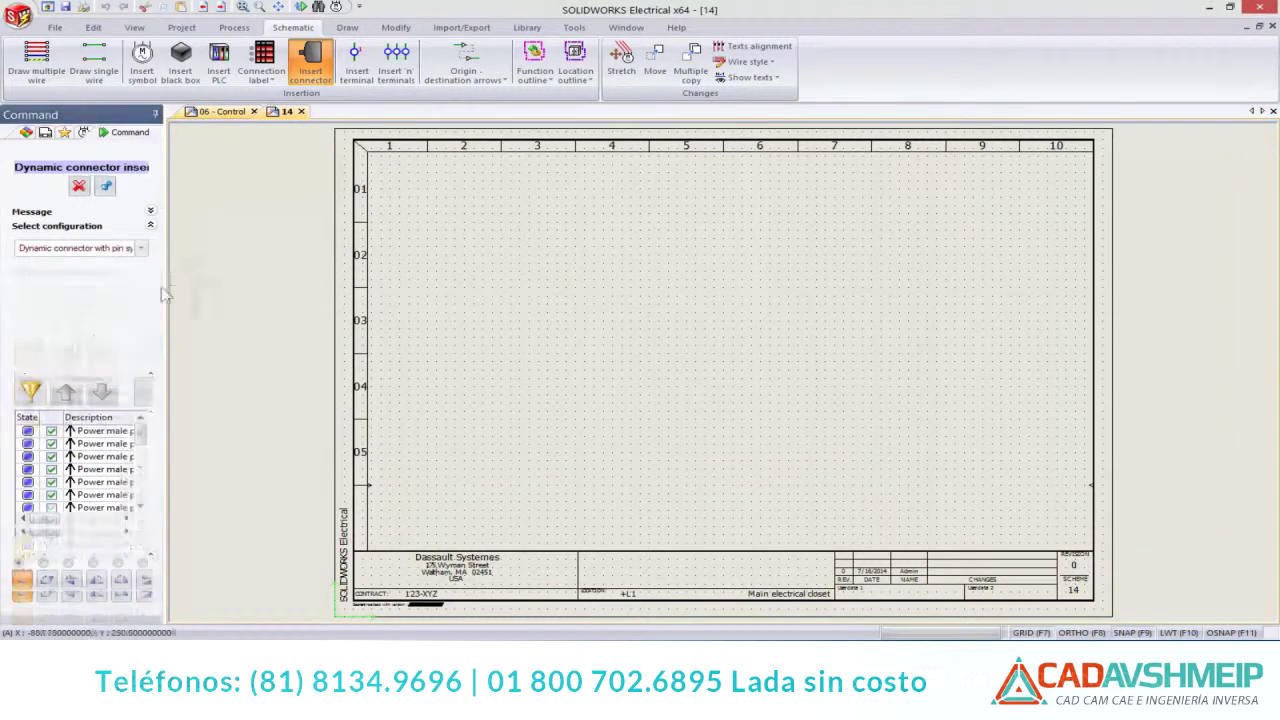
click(478, 222)
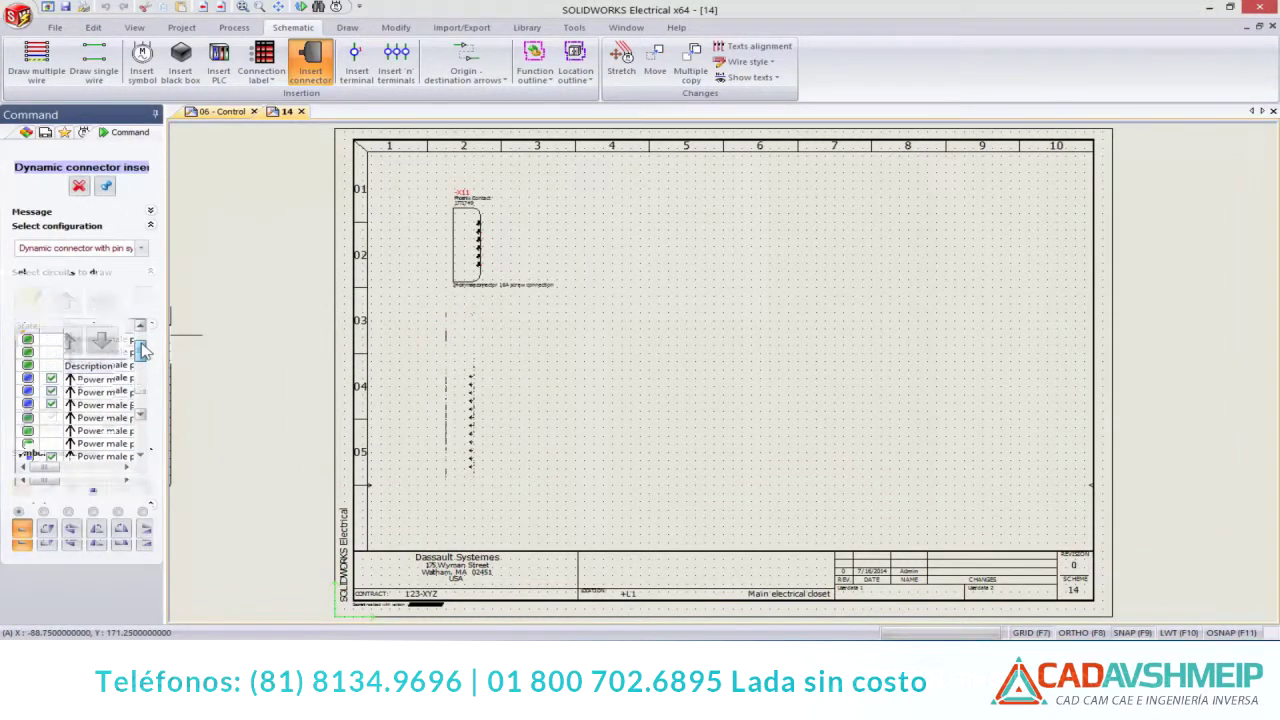
key(Escape)
scroll(360, 135, up, 3)
Place connector -X12 (part 7000-78061) pins 1–5 as one symbol per pin near column 4
click(310, 60)
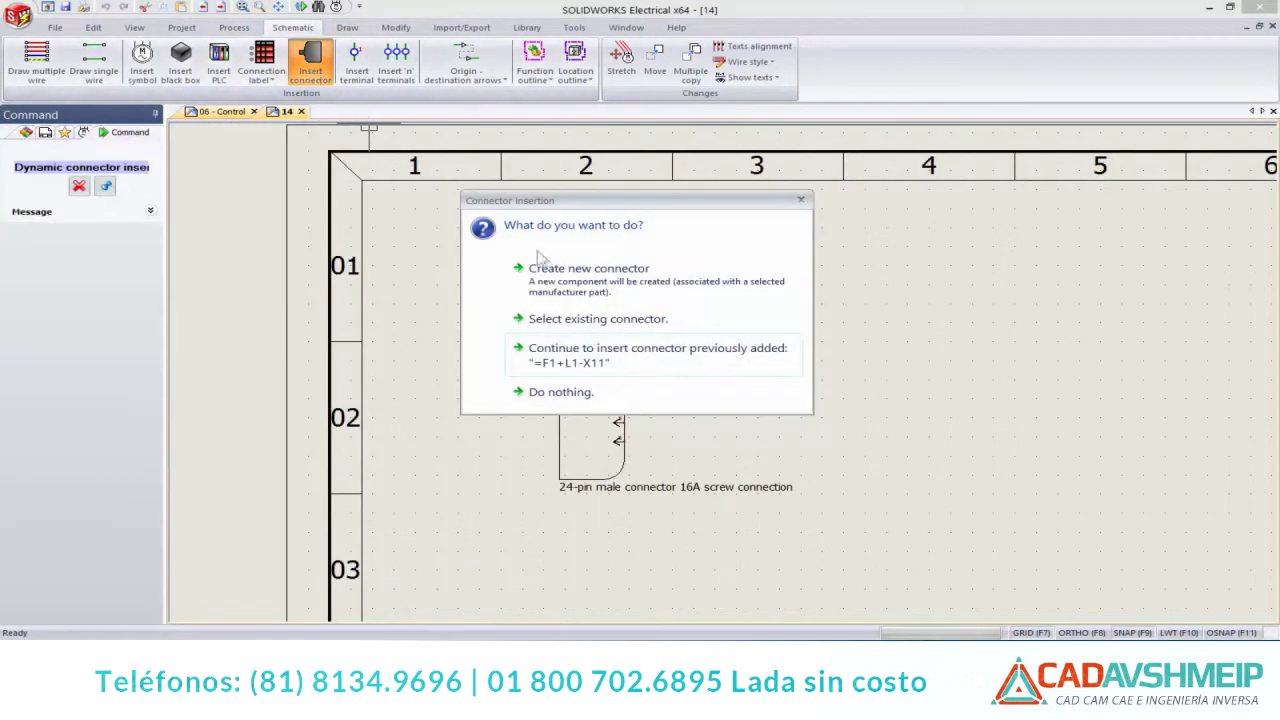
click(530, 258)
click(520, 130)
click(570, 216)
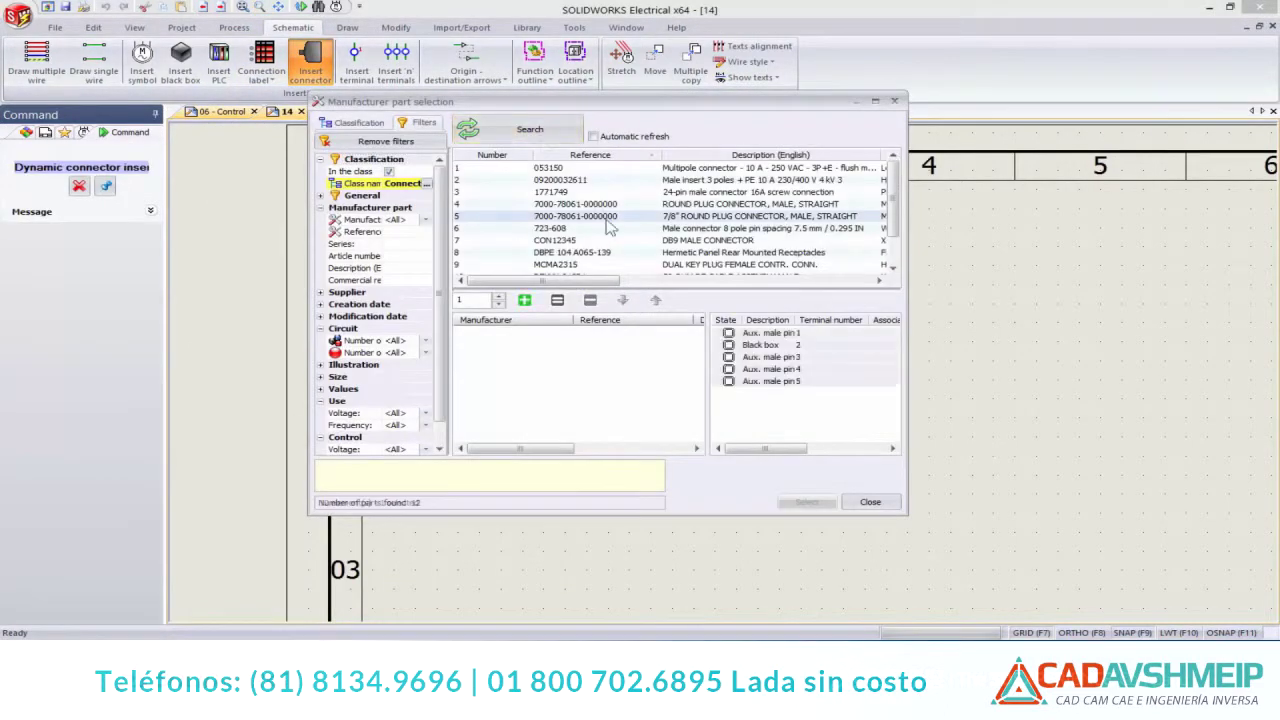
click(807, 501)
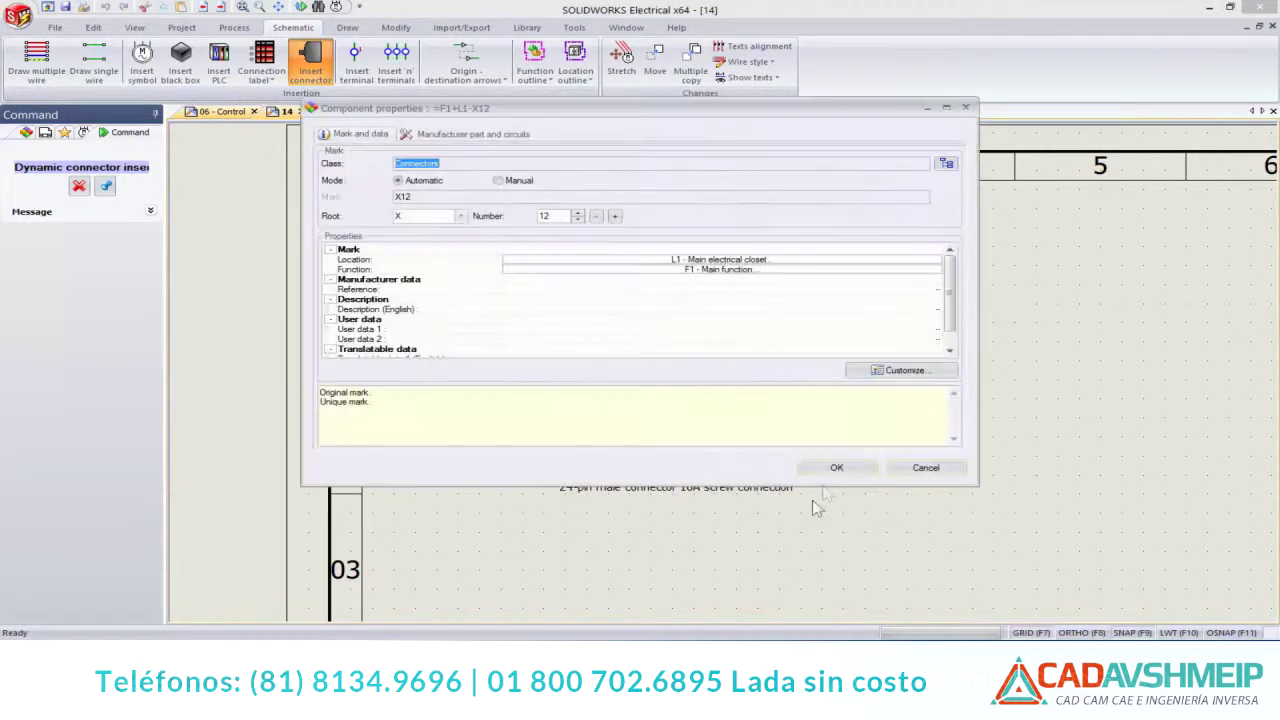
click(834, 467)
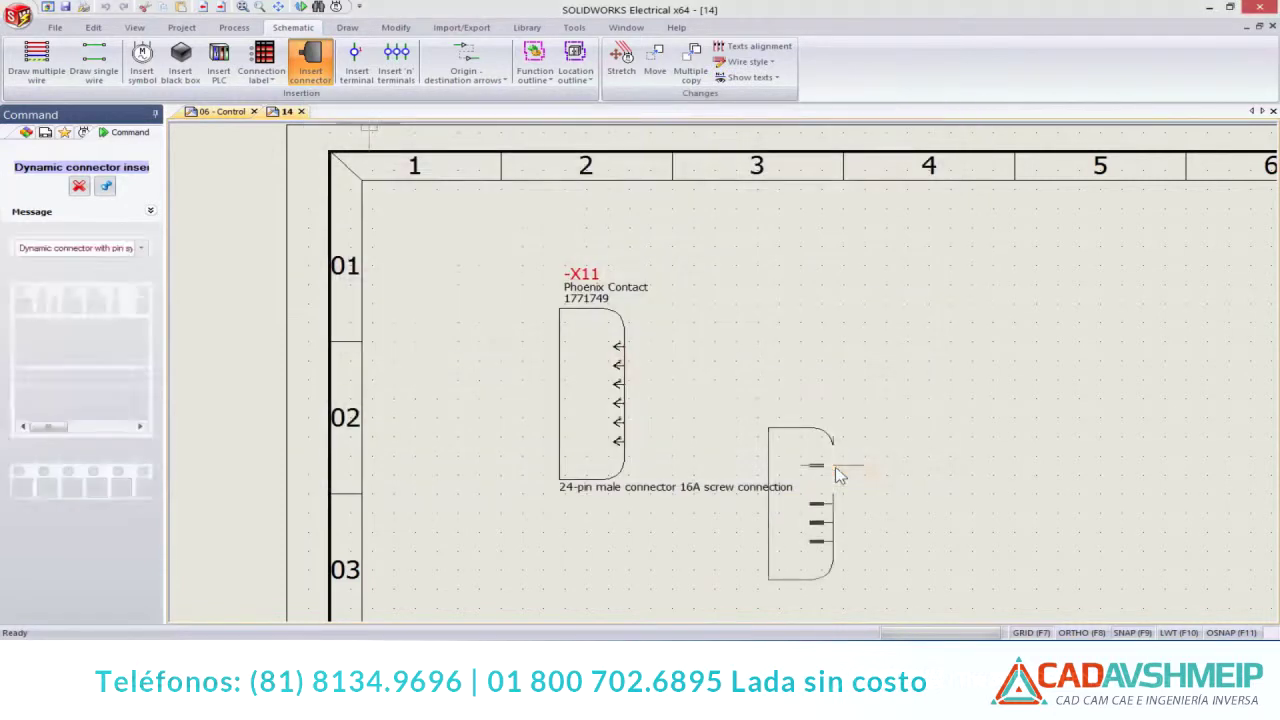
click(141, 247)
click(139, 298)
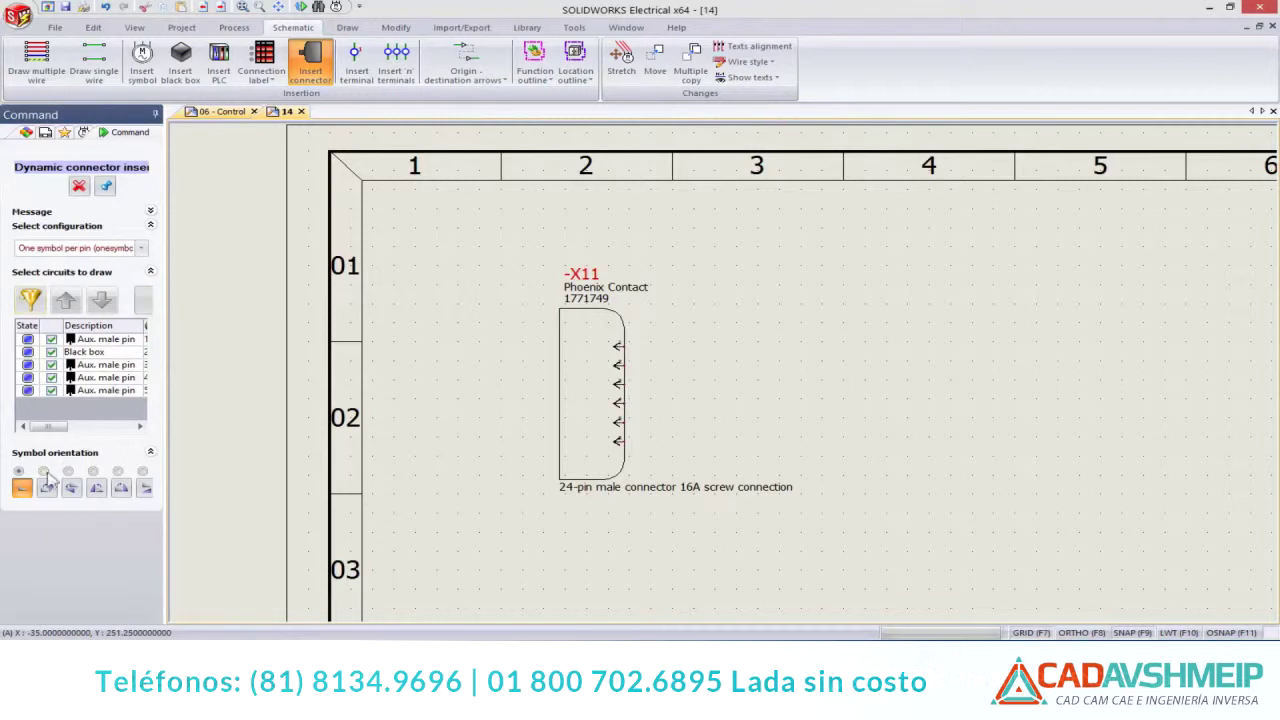
click(903, 346)
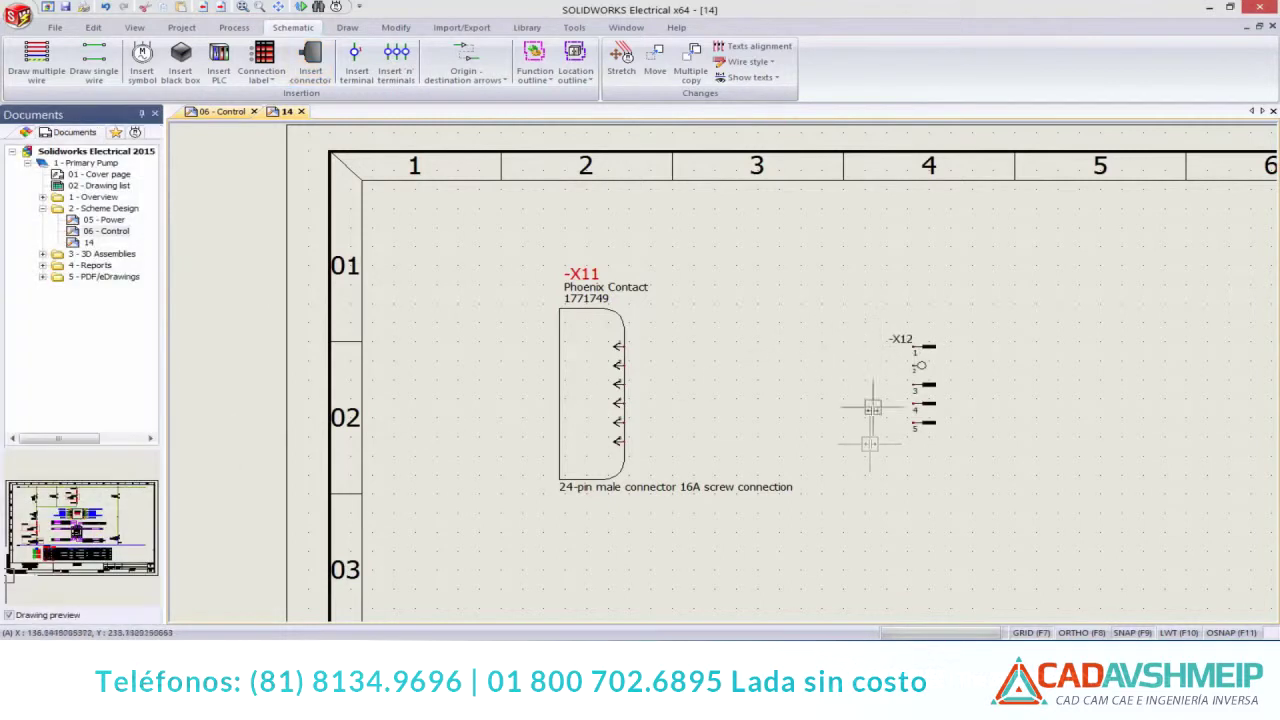
Draw a location outline around connector X12 and apply it to the enclosed components
click(575, 62)
click(860, 298)
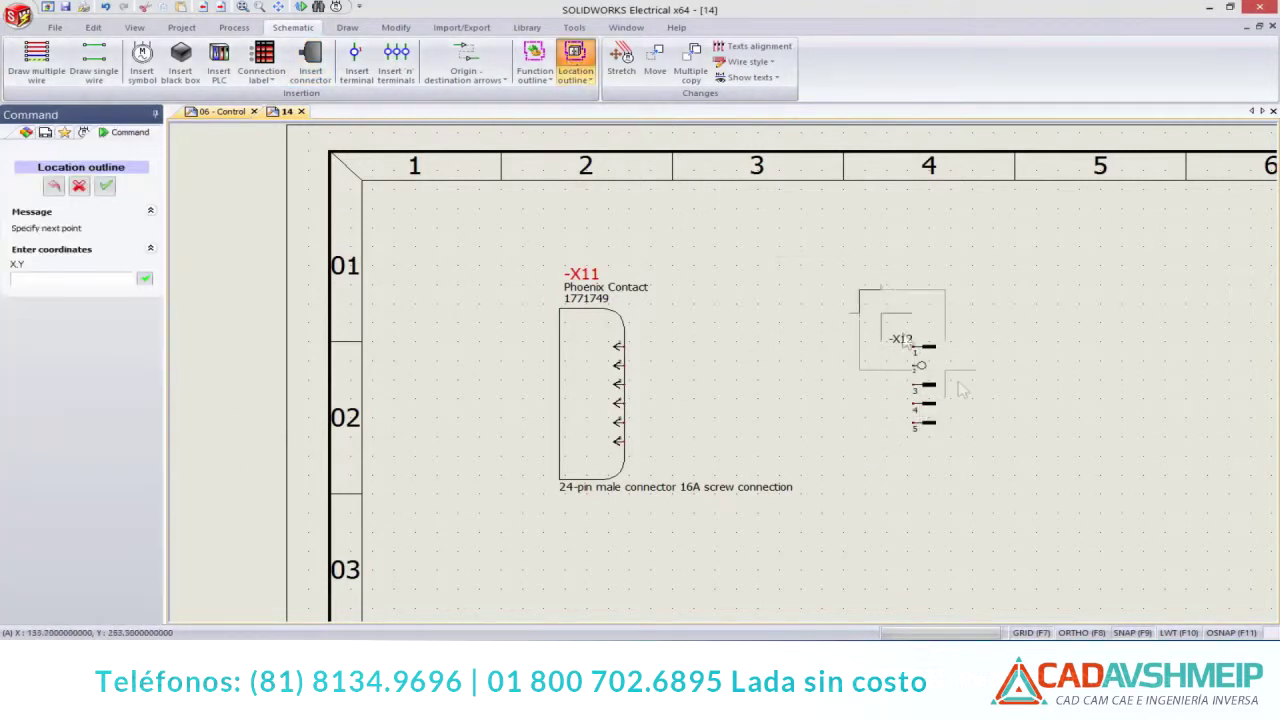
click(1004, 465)
key(Return)
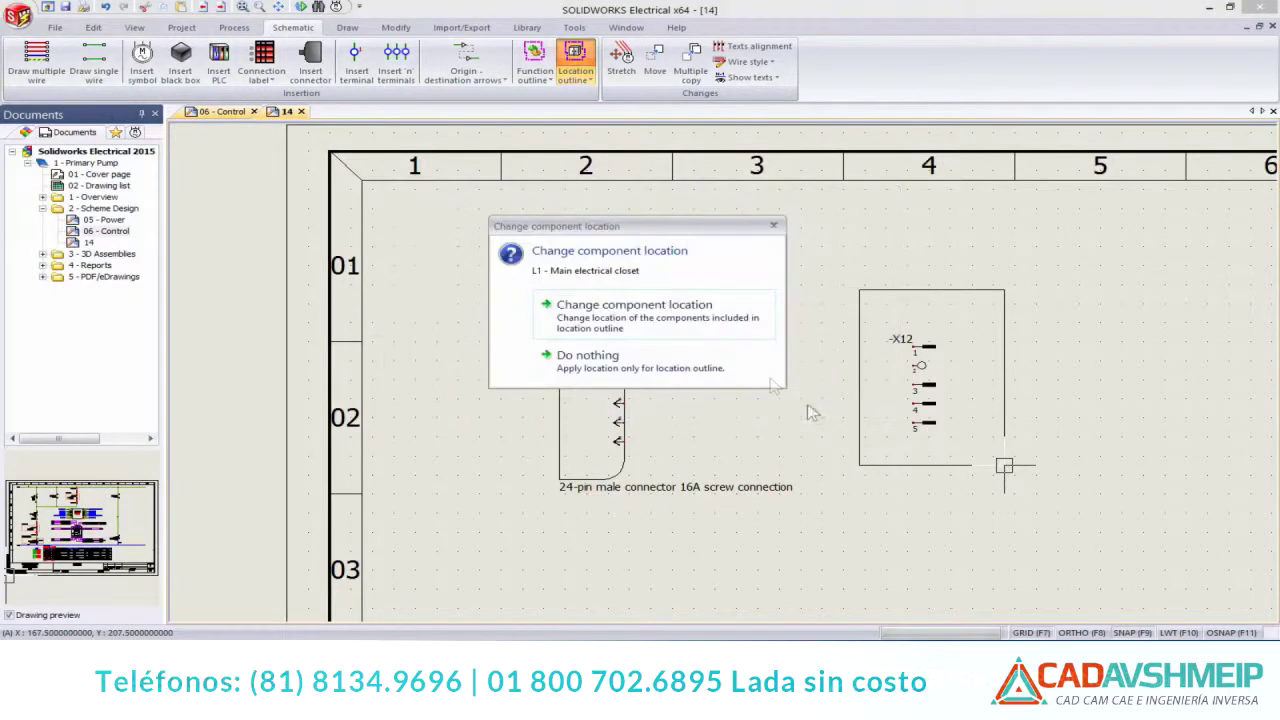
click(640, 310)
Draw five single wires from the X11 pins to the X12 terminals
click(93, 62)
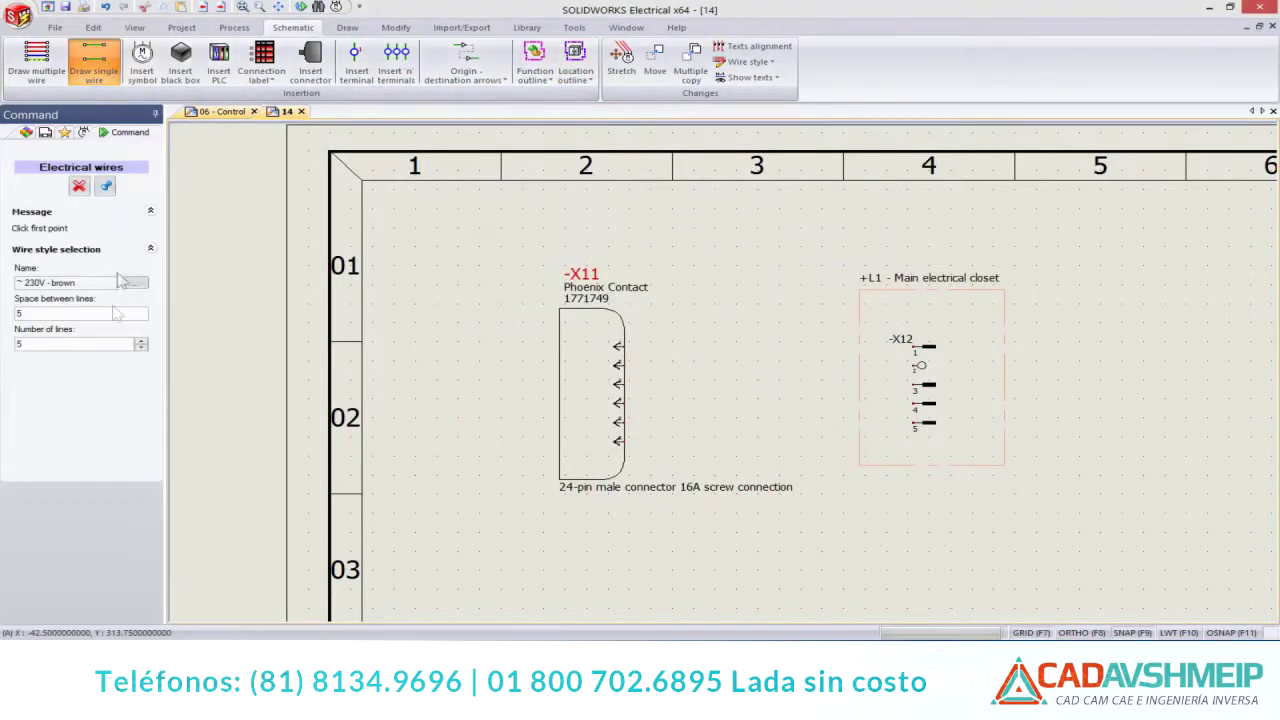
click(617, 346)
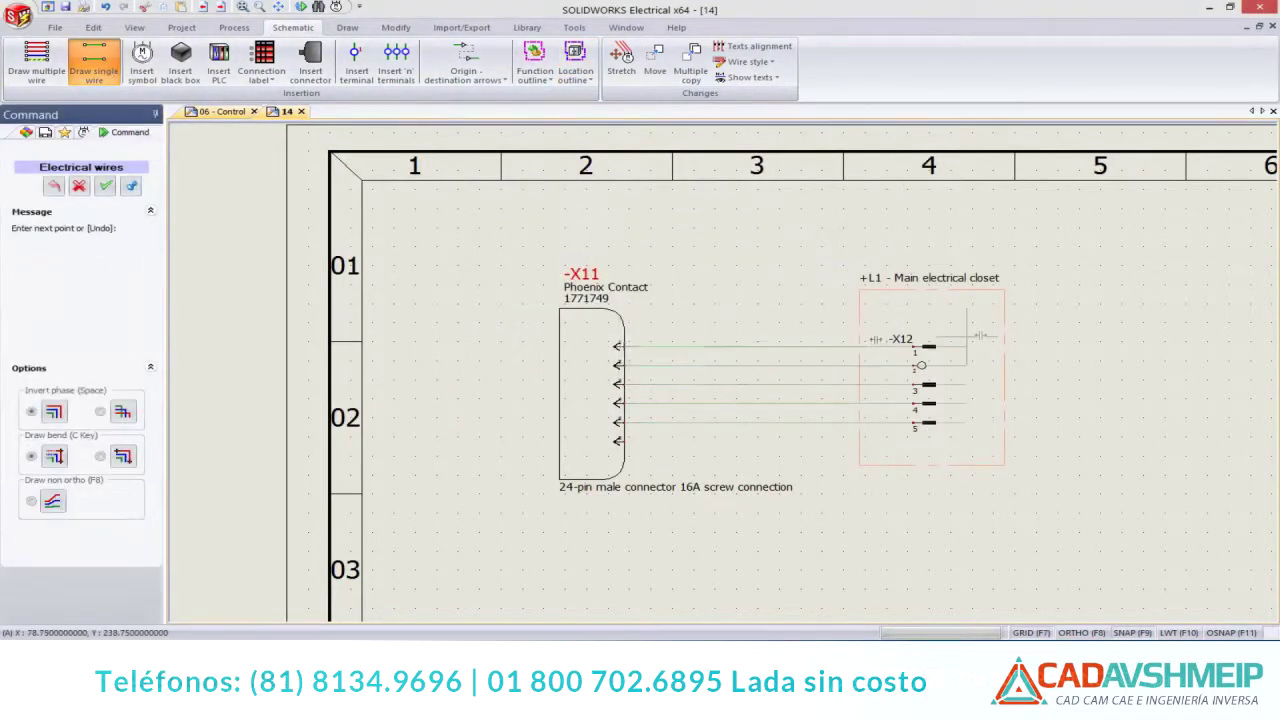
click(912, 346)
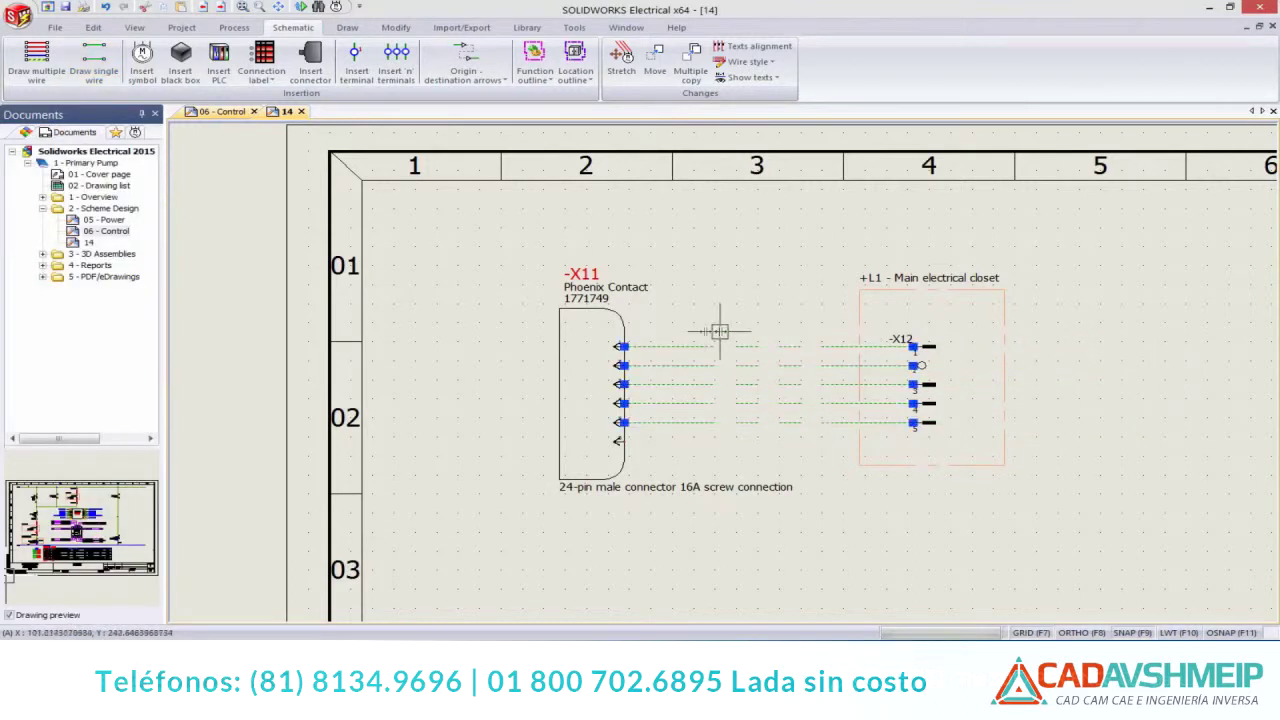
Change the new wires' style to use recent equipotential formula 4
right_click(700, 346)
mouse_move(790, 355)
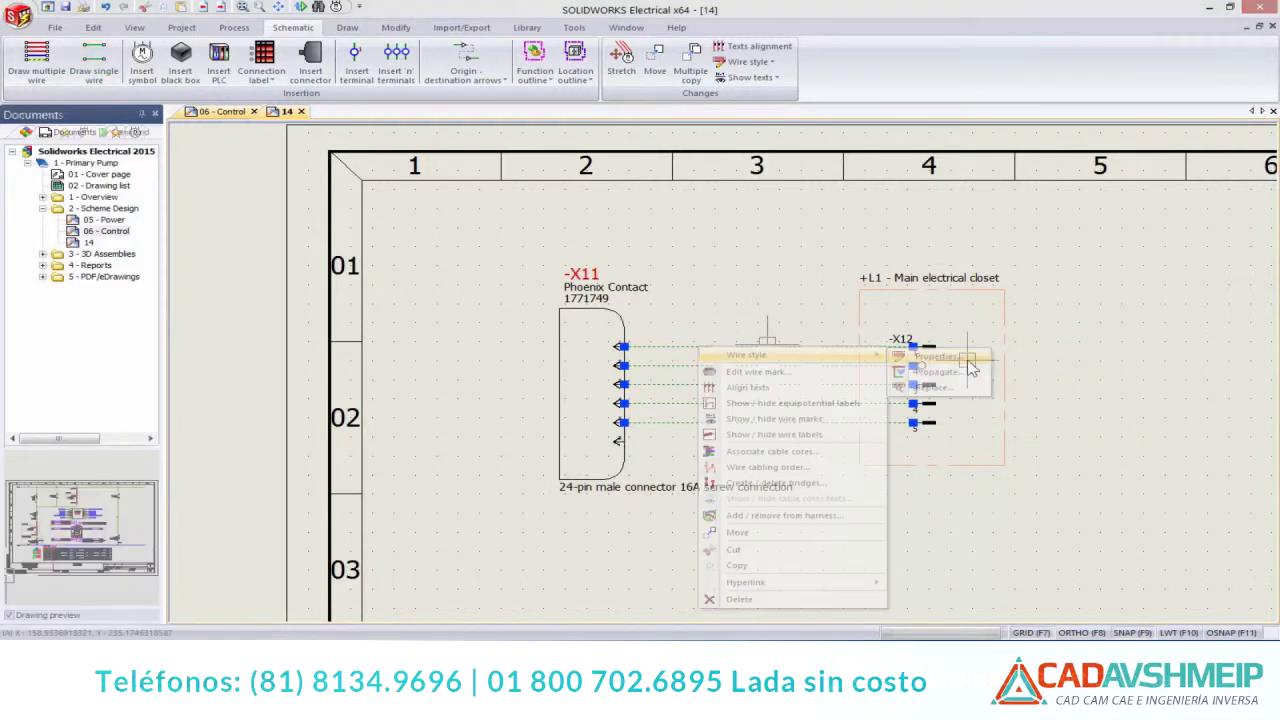
click(967, 360)
click(322, 207)
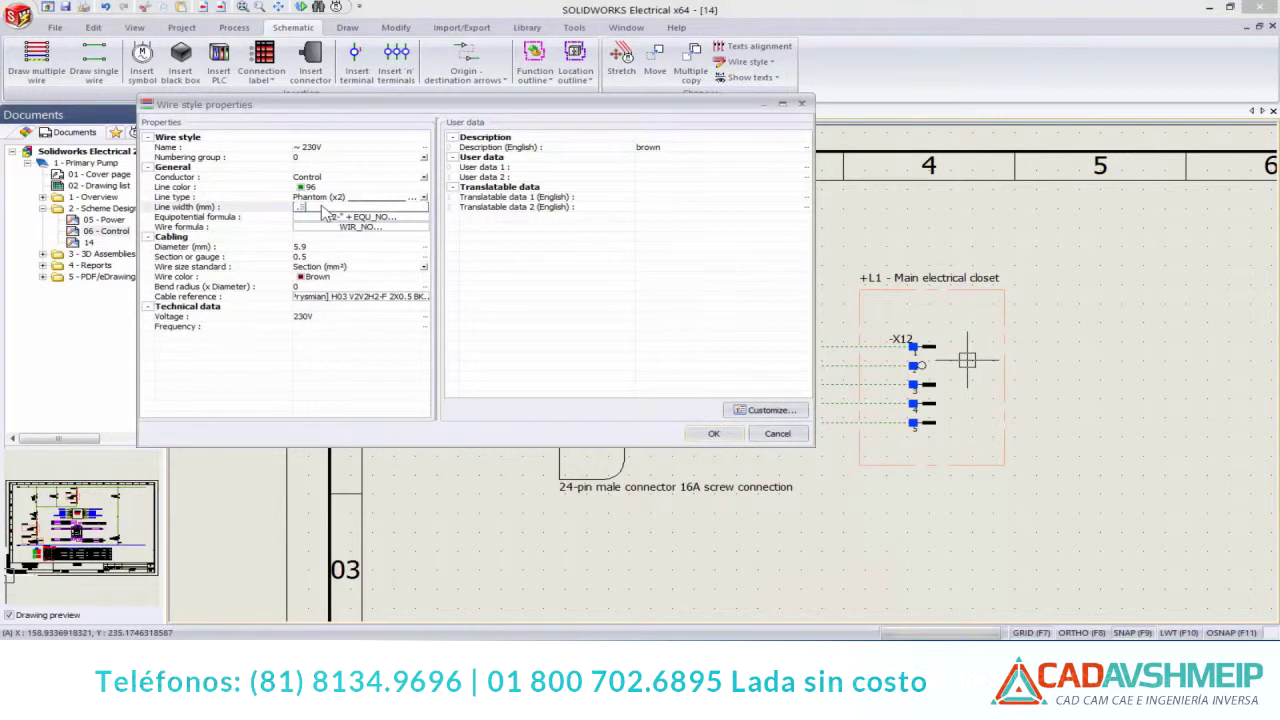
click(340, 217)
click(385, 148)
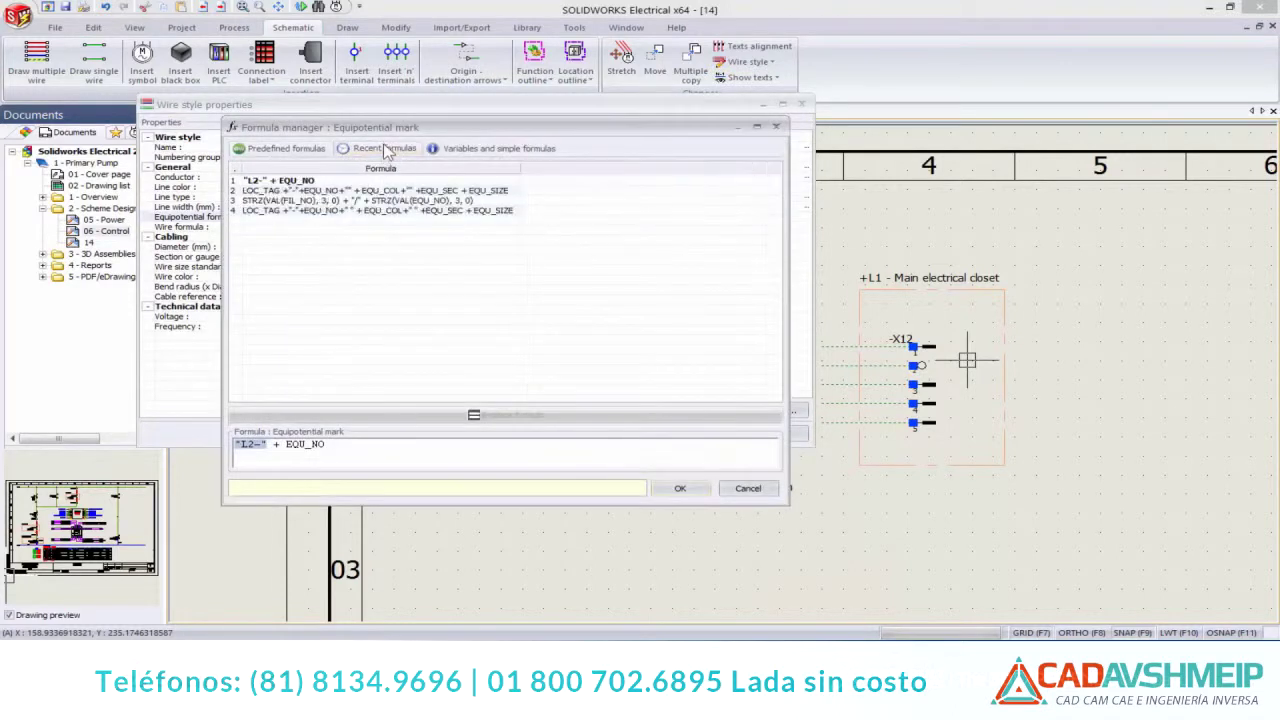
click(352, 211)
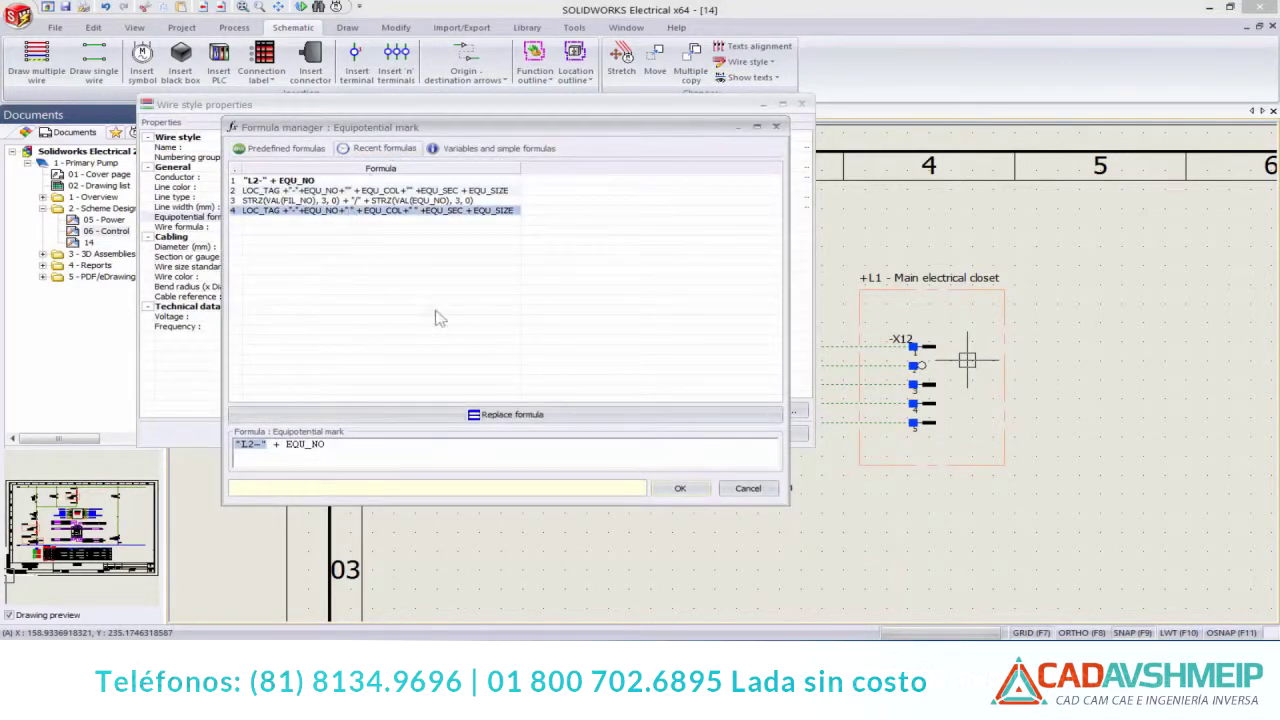
click(520, 414)
click(677, 489)
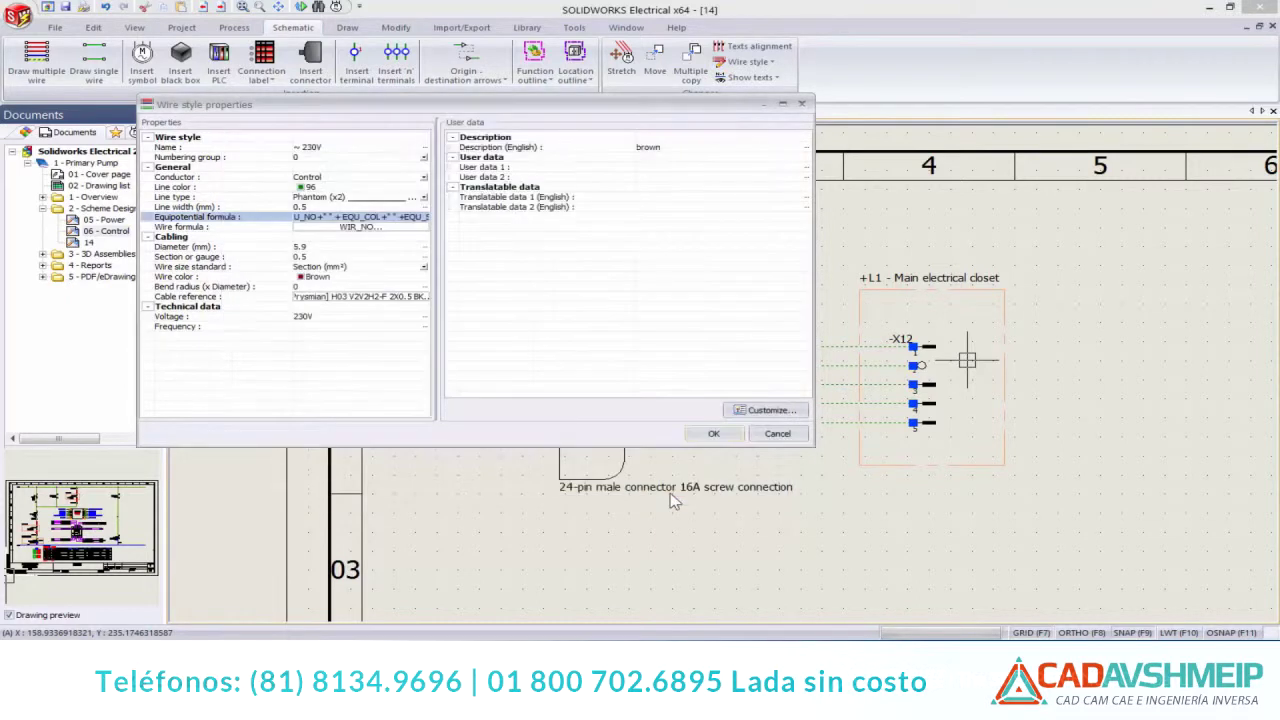
click(713, 434)
Number the new wires L1-1 to L1-5 without changing existing wire numbers
click(234, 27)
click(119, 79)
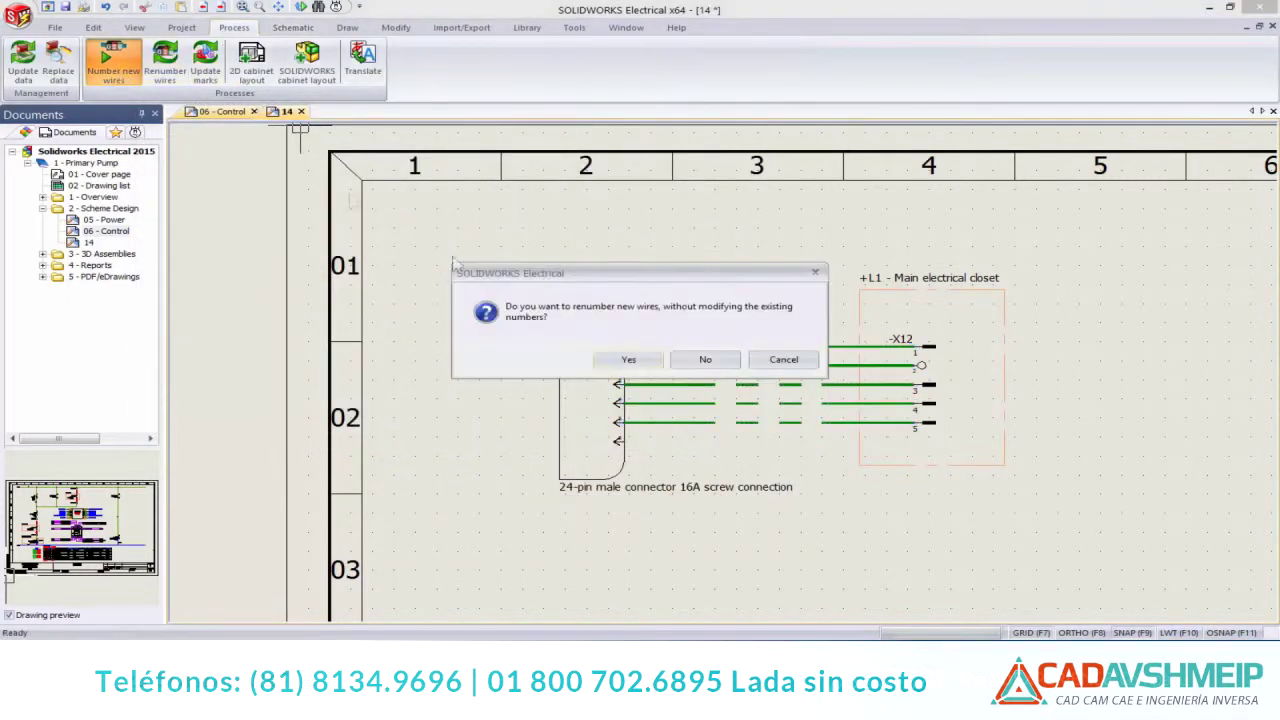
click(626, 358)
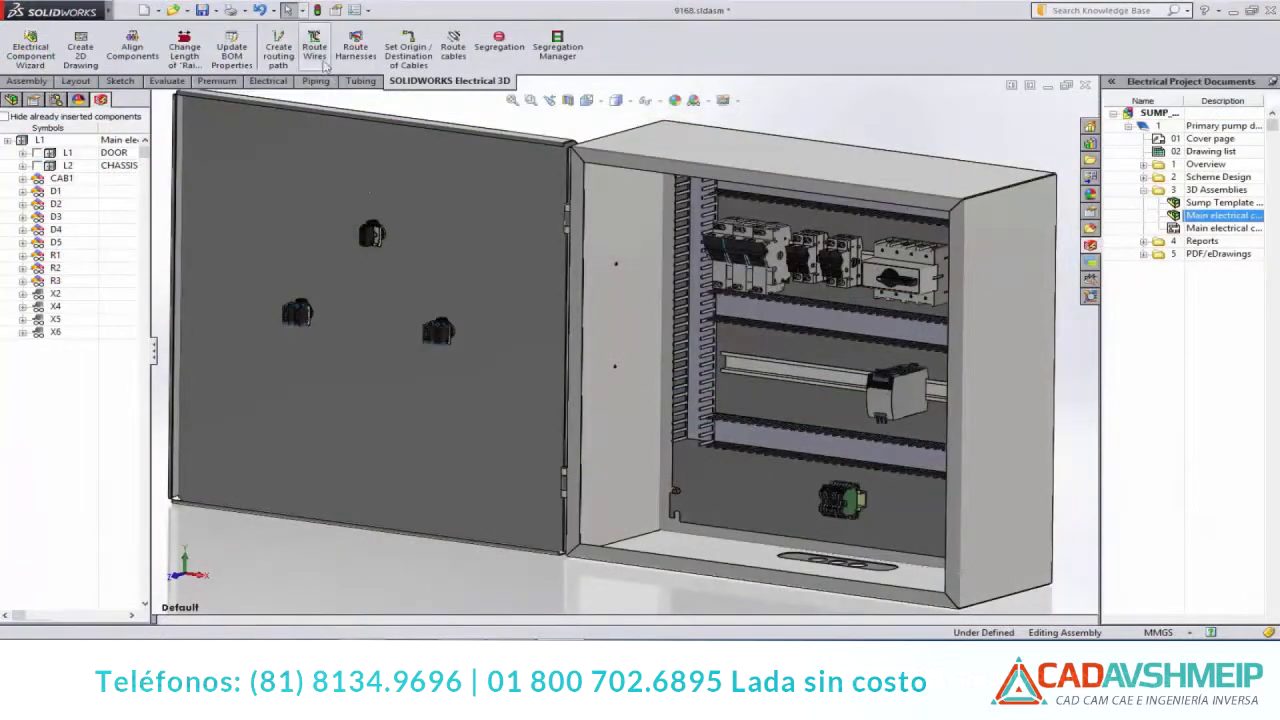
Route the cabinet wires and locate the missing, invalid and not-inserted components in Routing Analysis
click(317, 52)
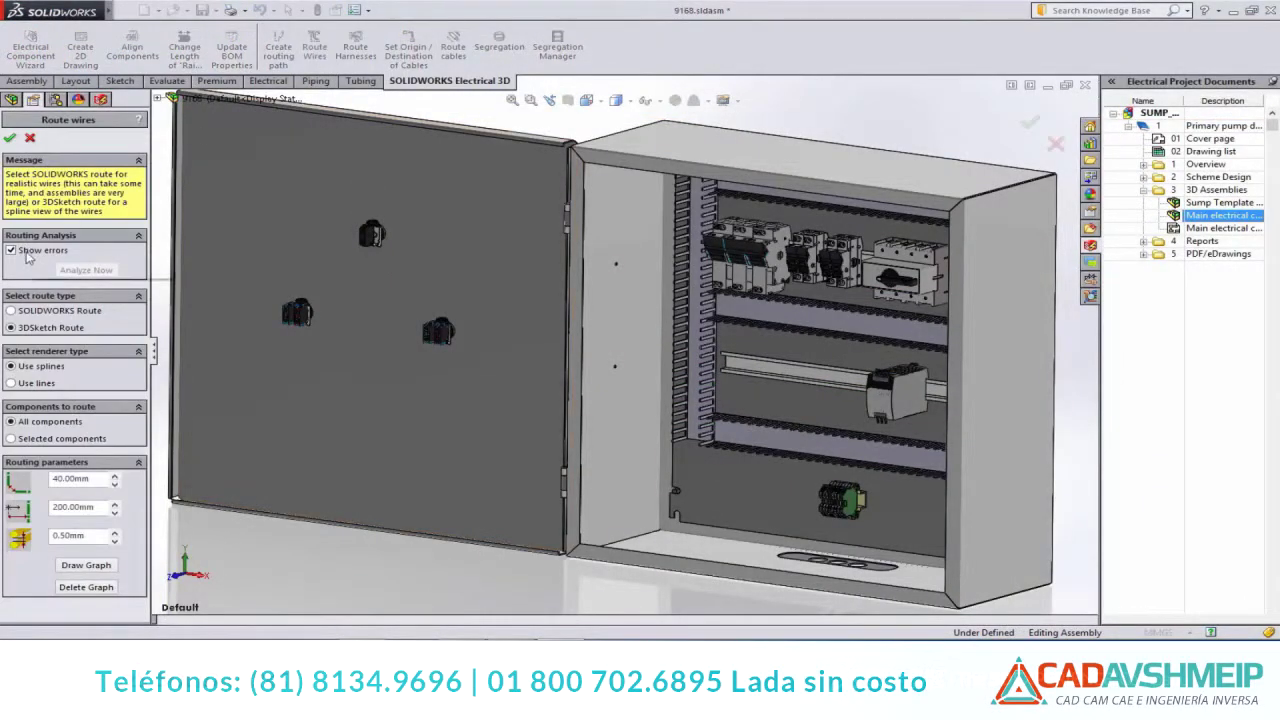
click(9, 138)
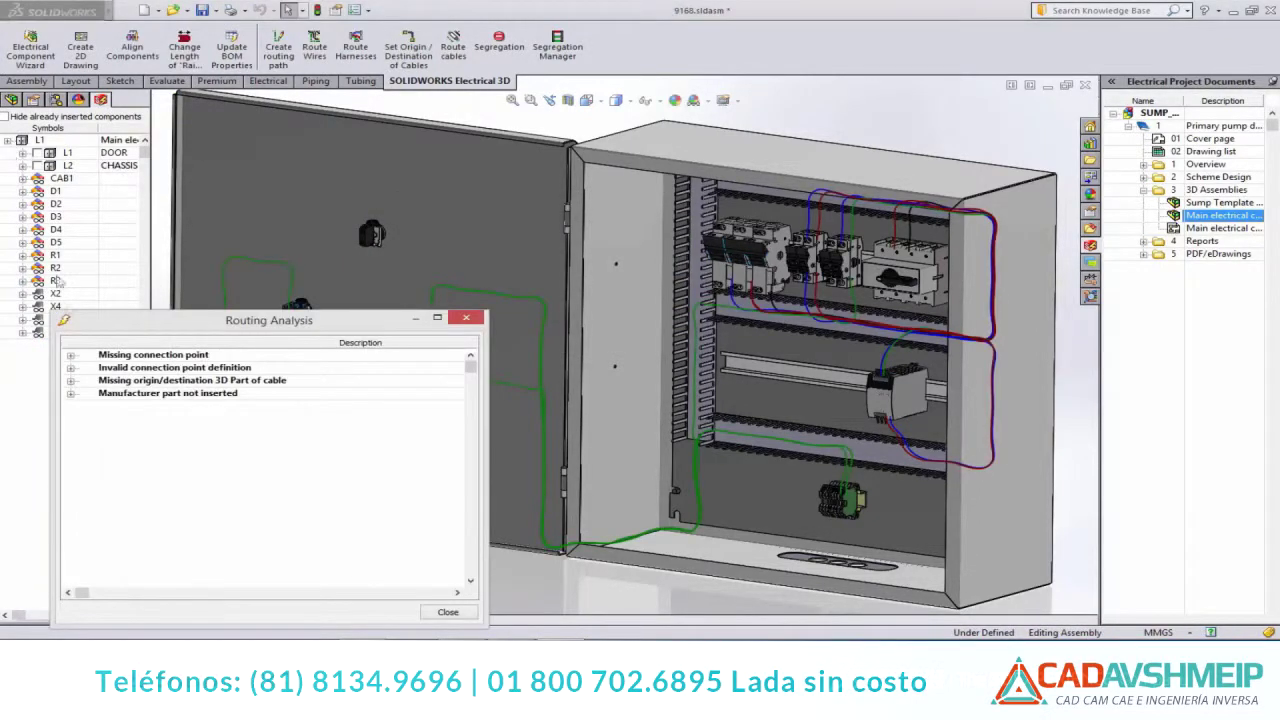
click(71, 355)
double_click(100, 368)
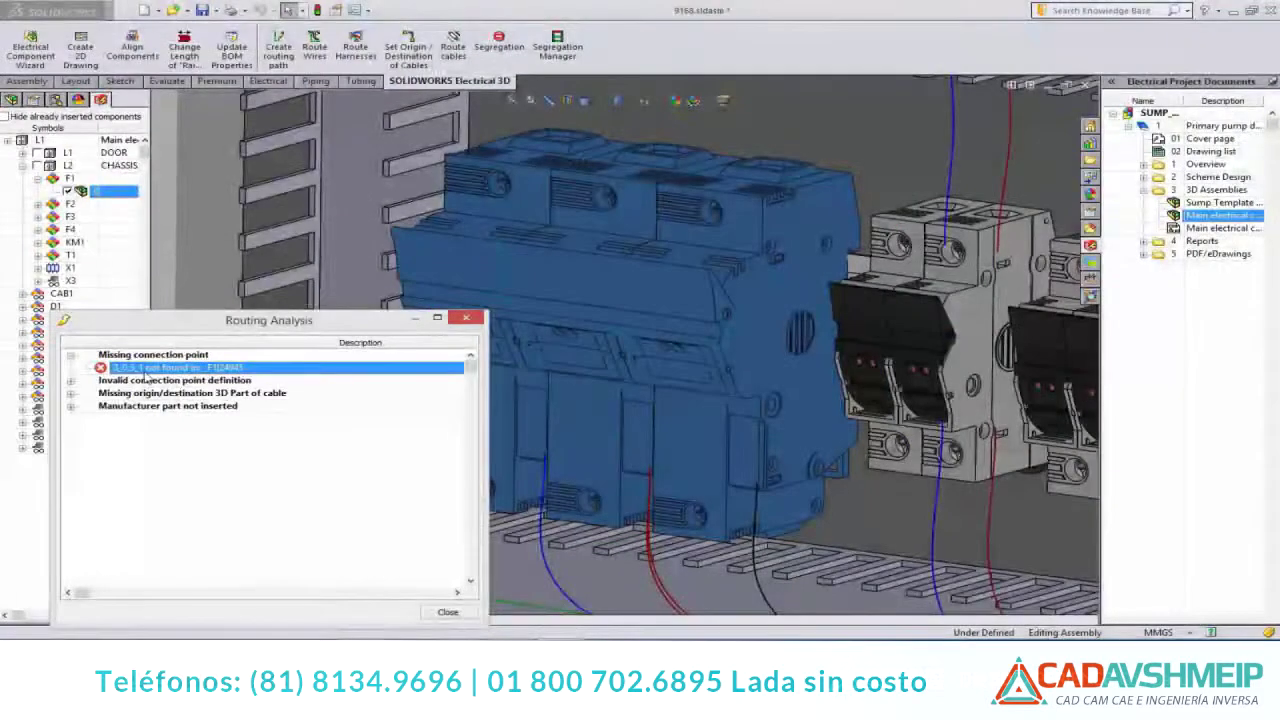
click(72, 382)
double_click(209, 457)
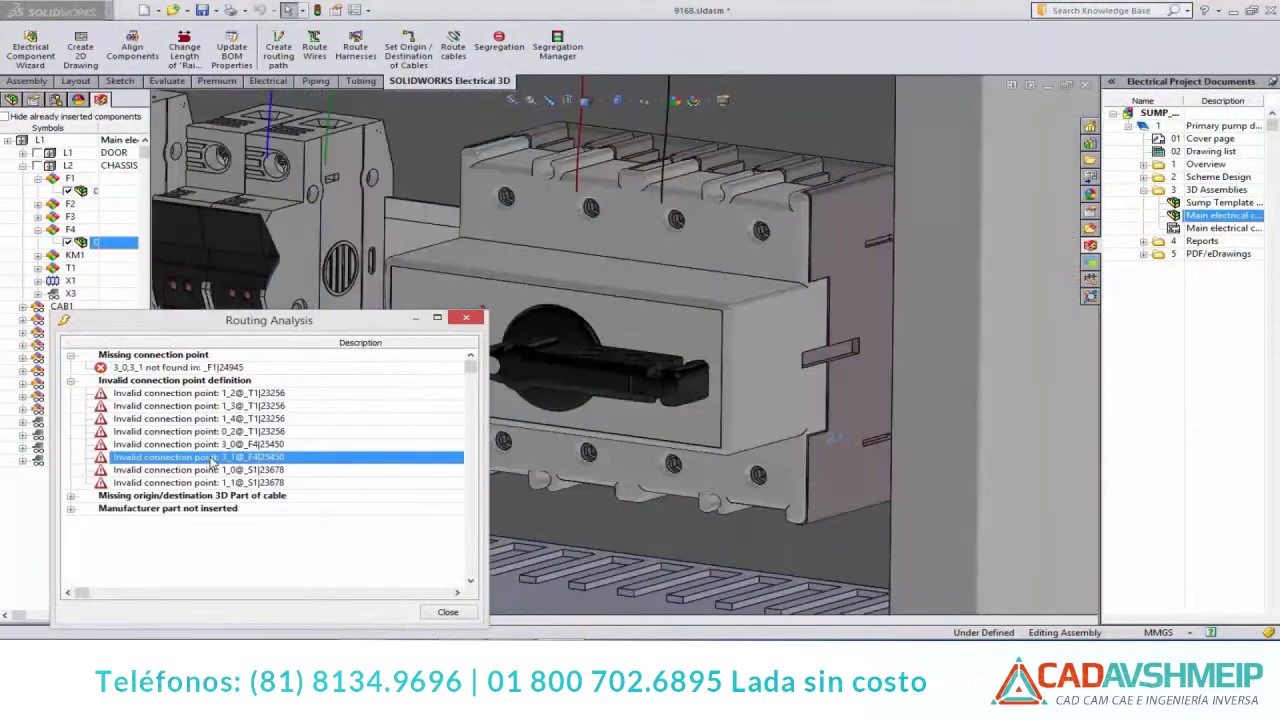
click(74, 508)
double_click(240, 483)
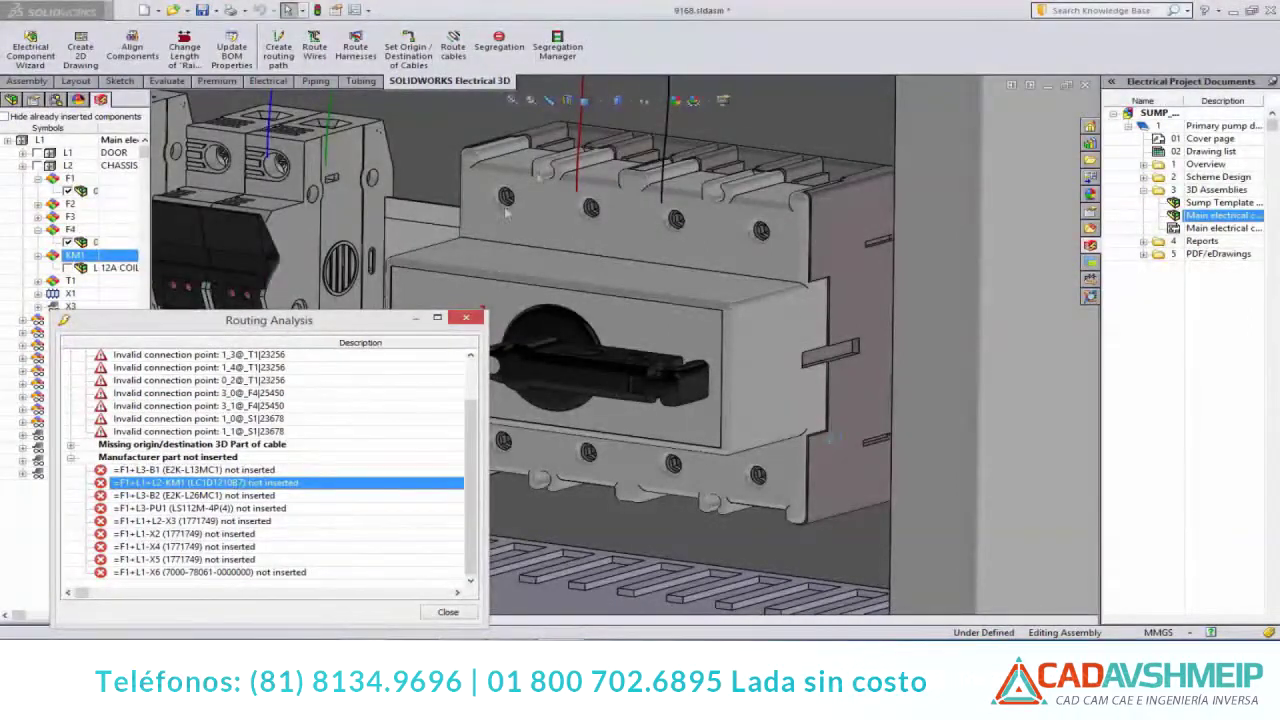
Insert the missing L1 2A COIL (KM1) contactor on the DIN rail and reroute the wires
click(586, 101)
click(612, 192)
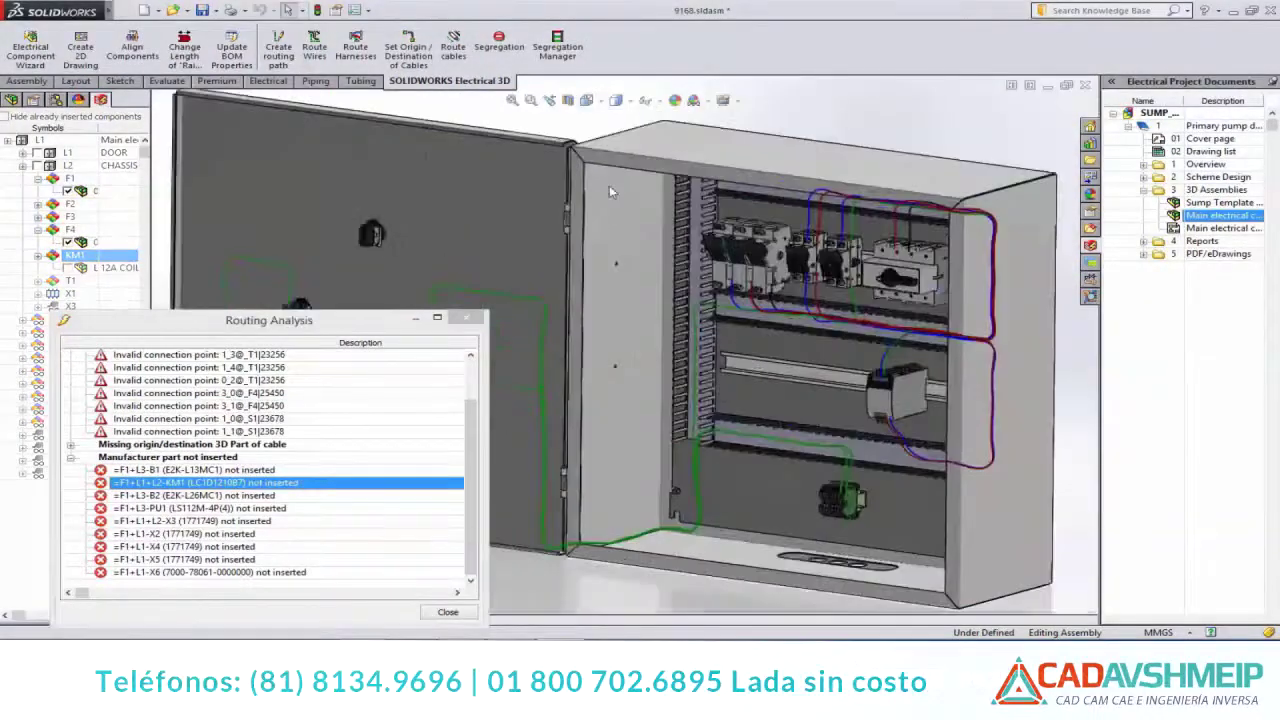
right_click(118, 268)
click(163, 278)
click(740, 372)
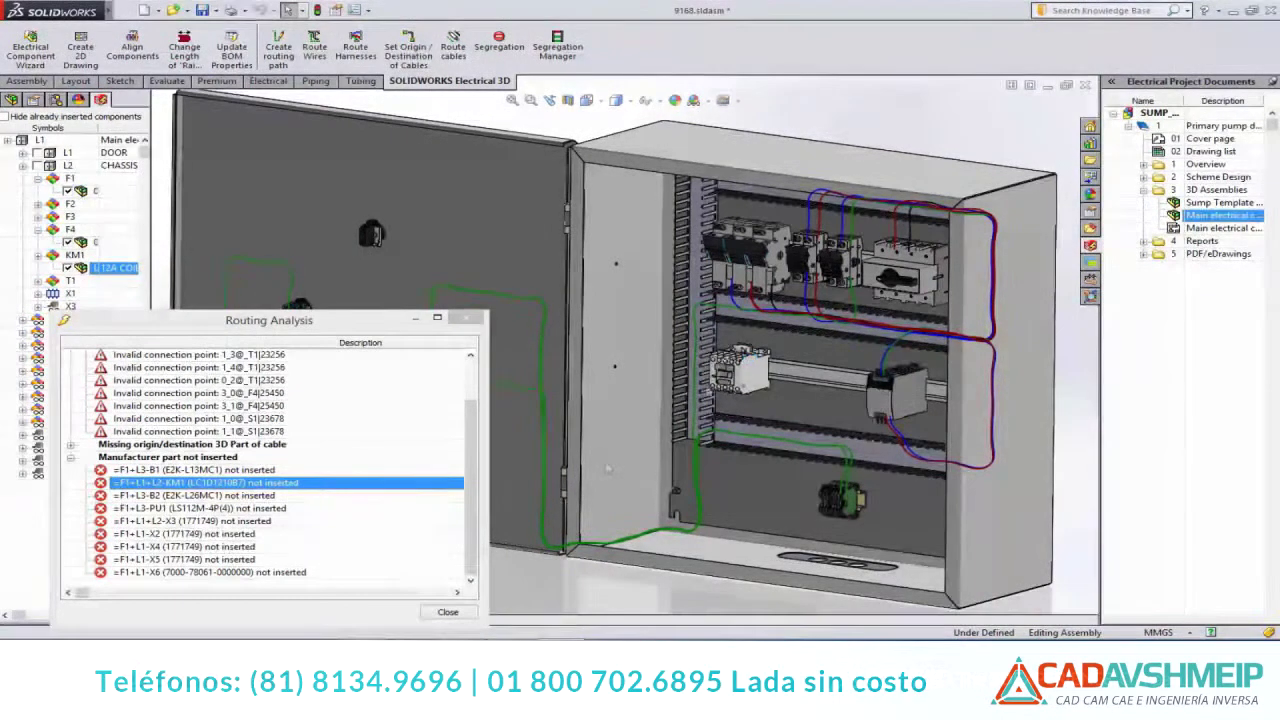
click(441, 612)
click(314, 47)
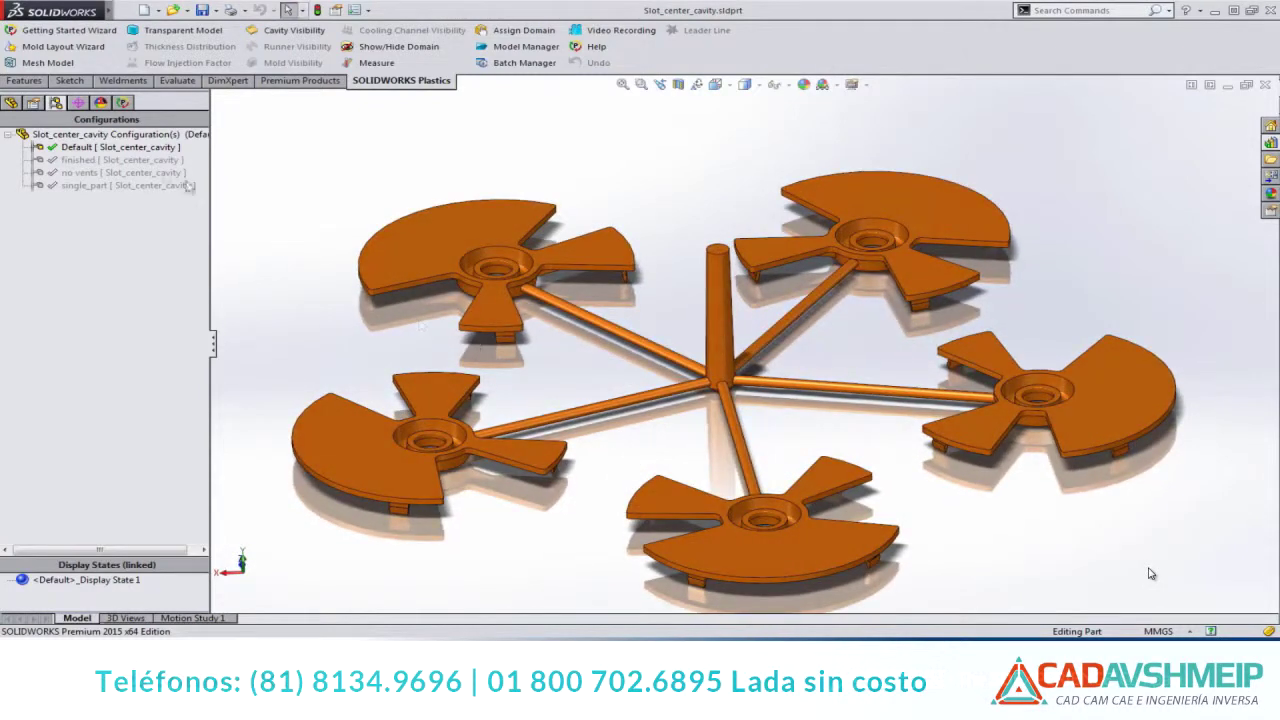
Activate the 'no vents' configuration and start manual solid meshing with the previous parameters
click(127, 174)
double_click(127, 174)
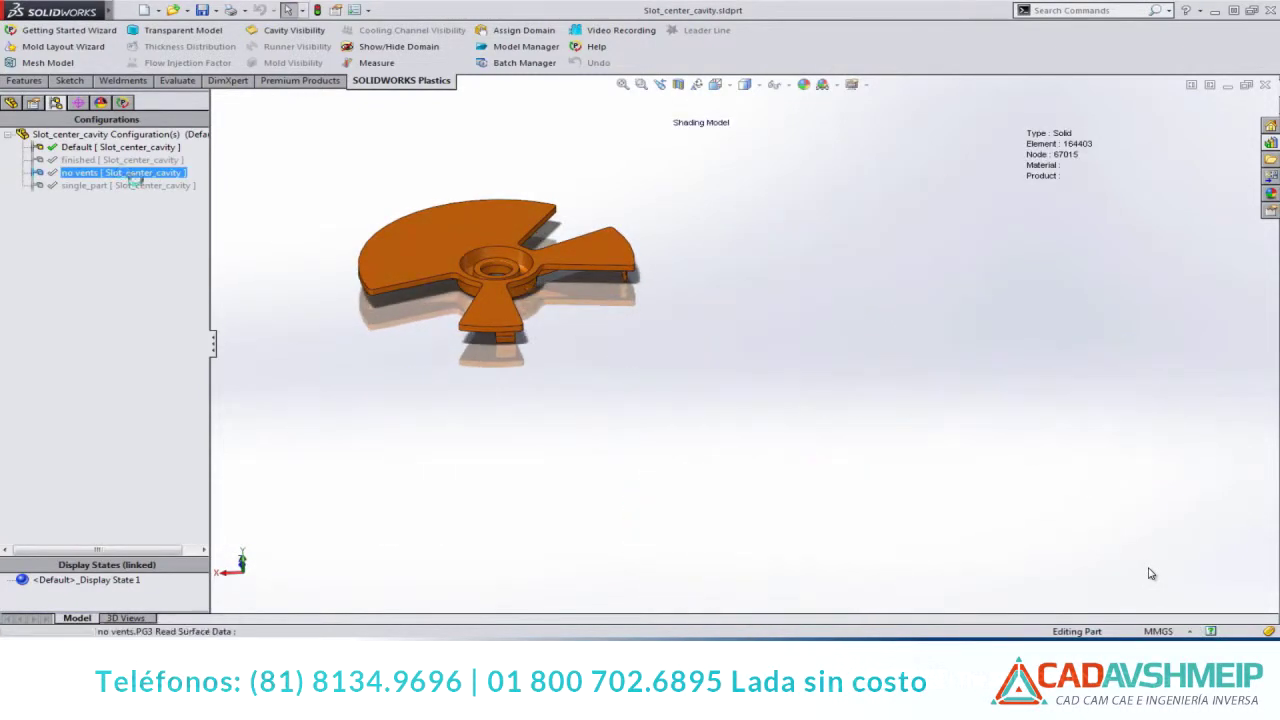
click(123, 104)
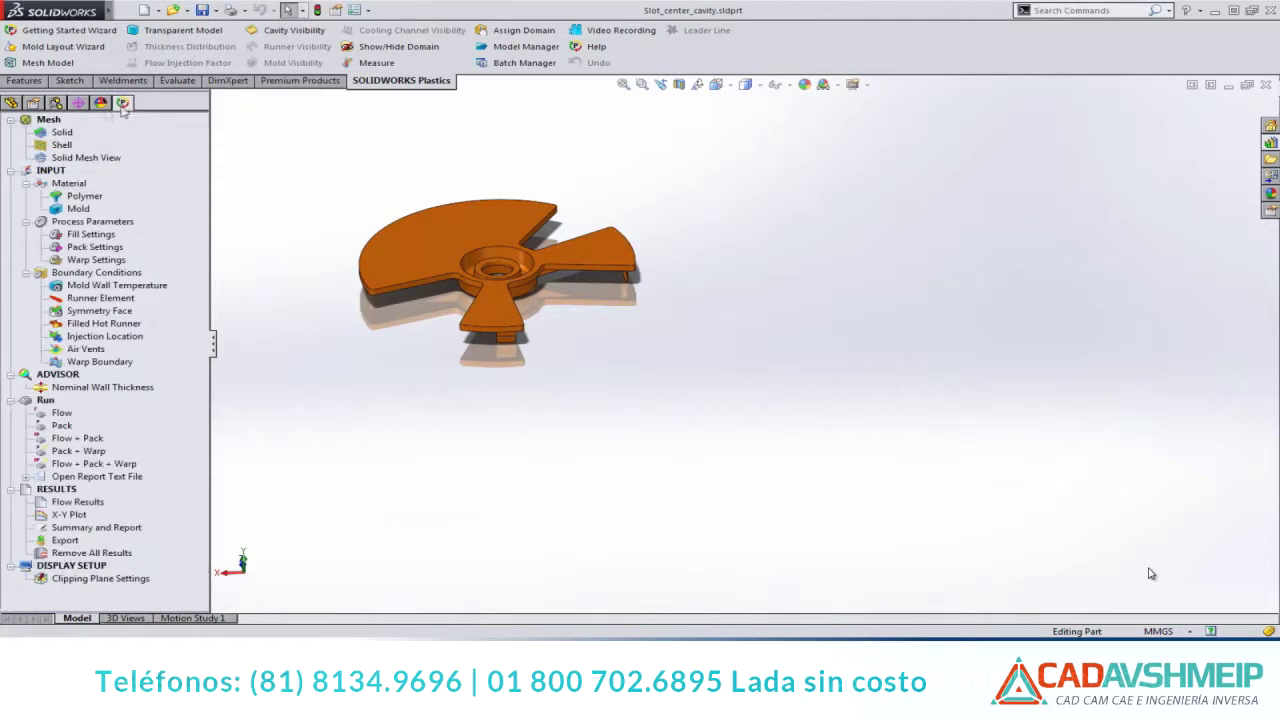
right_click(62, 133)
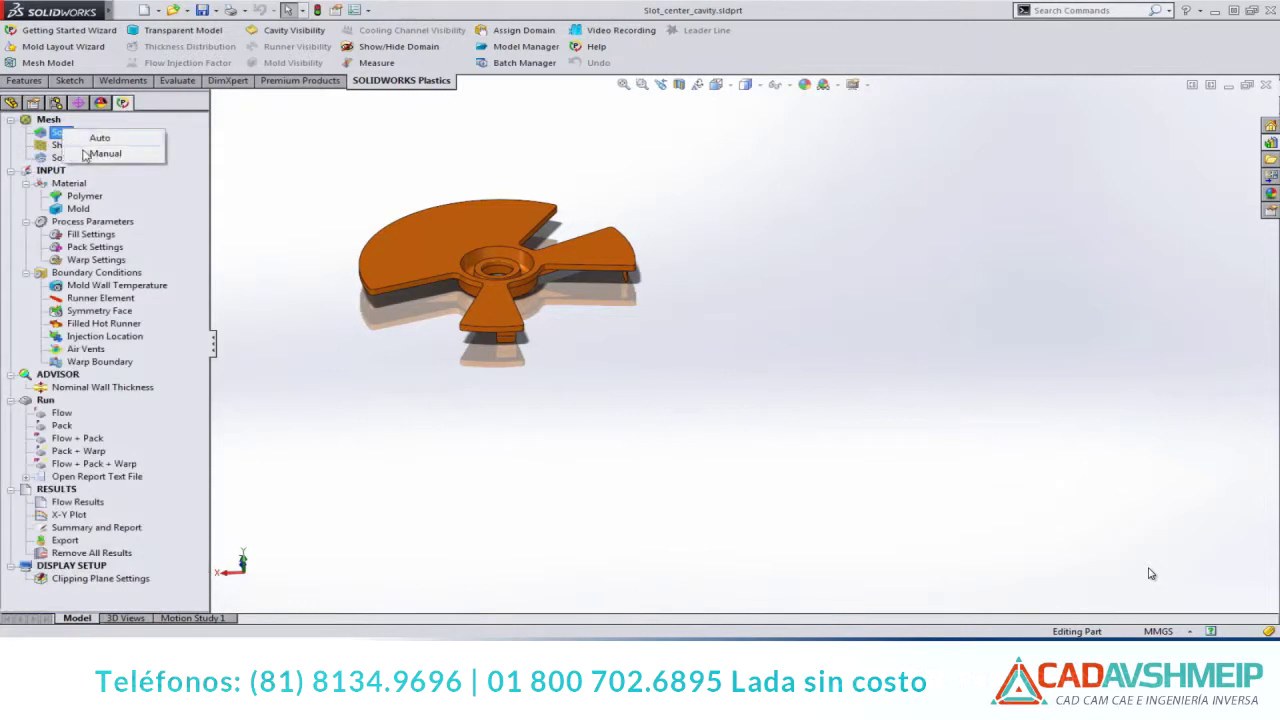
click(86, 154)
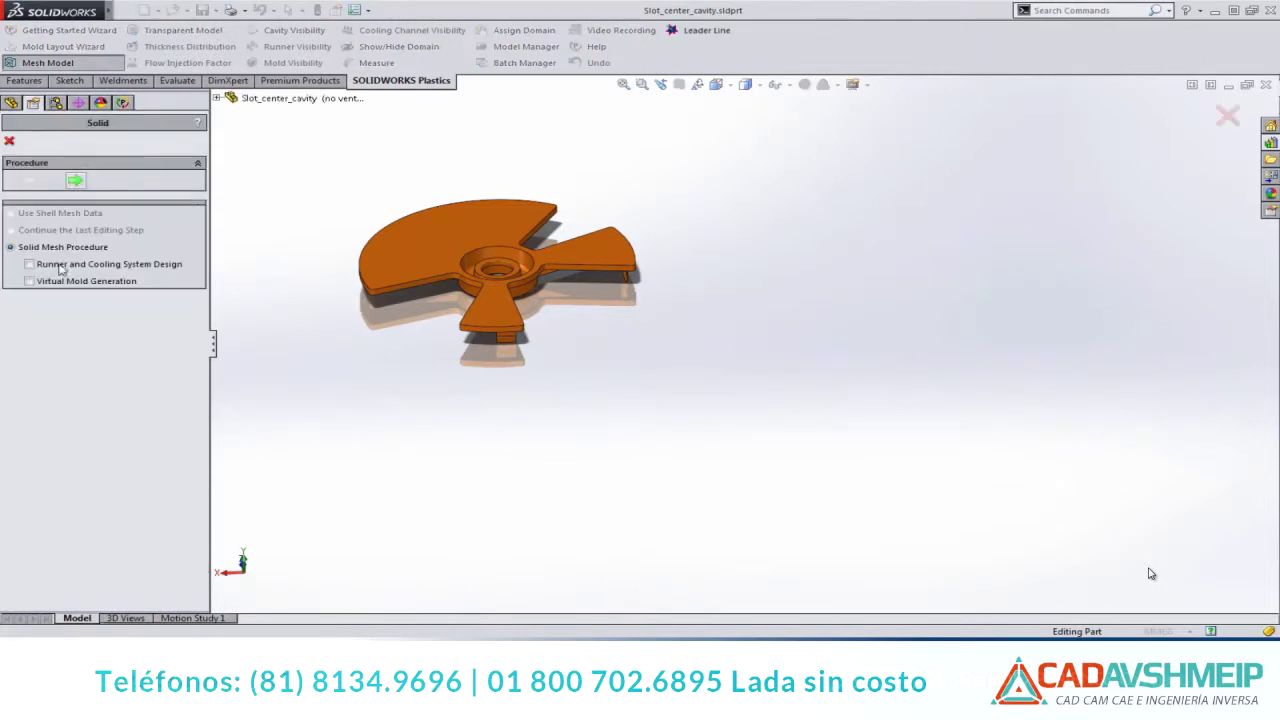
click(74, 181)
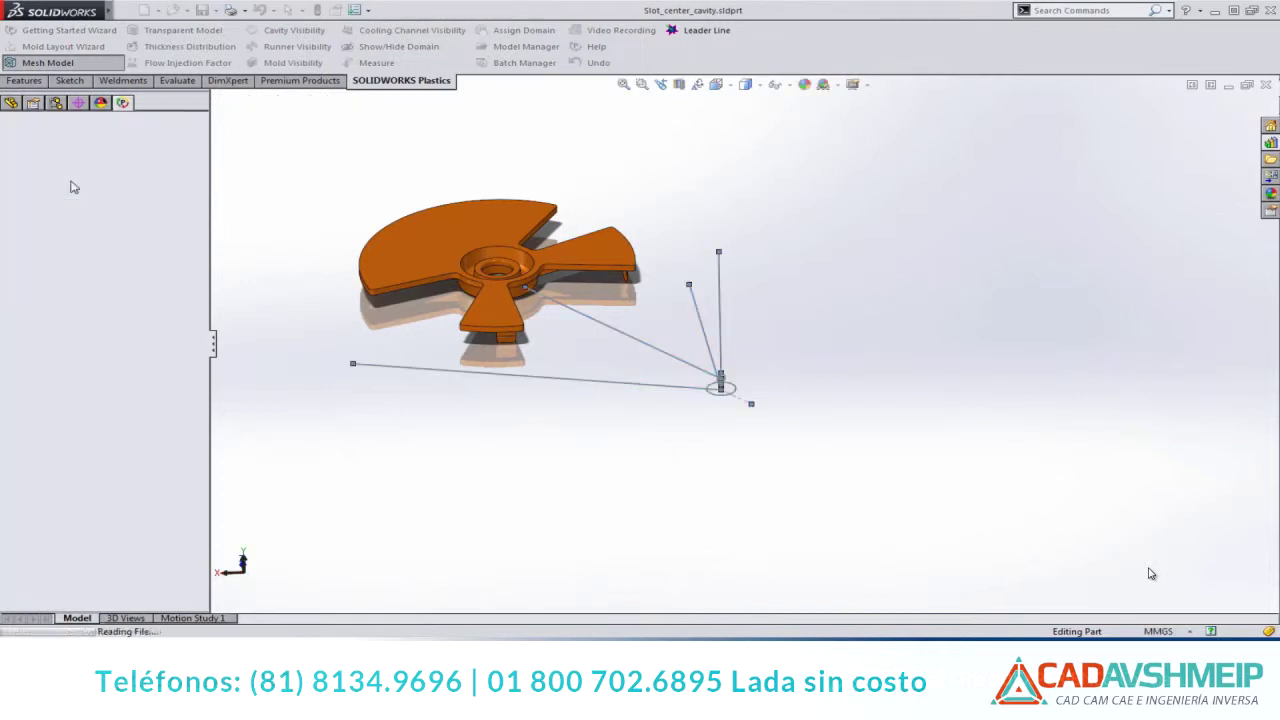
click(682, 358)
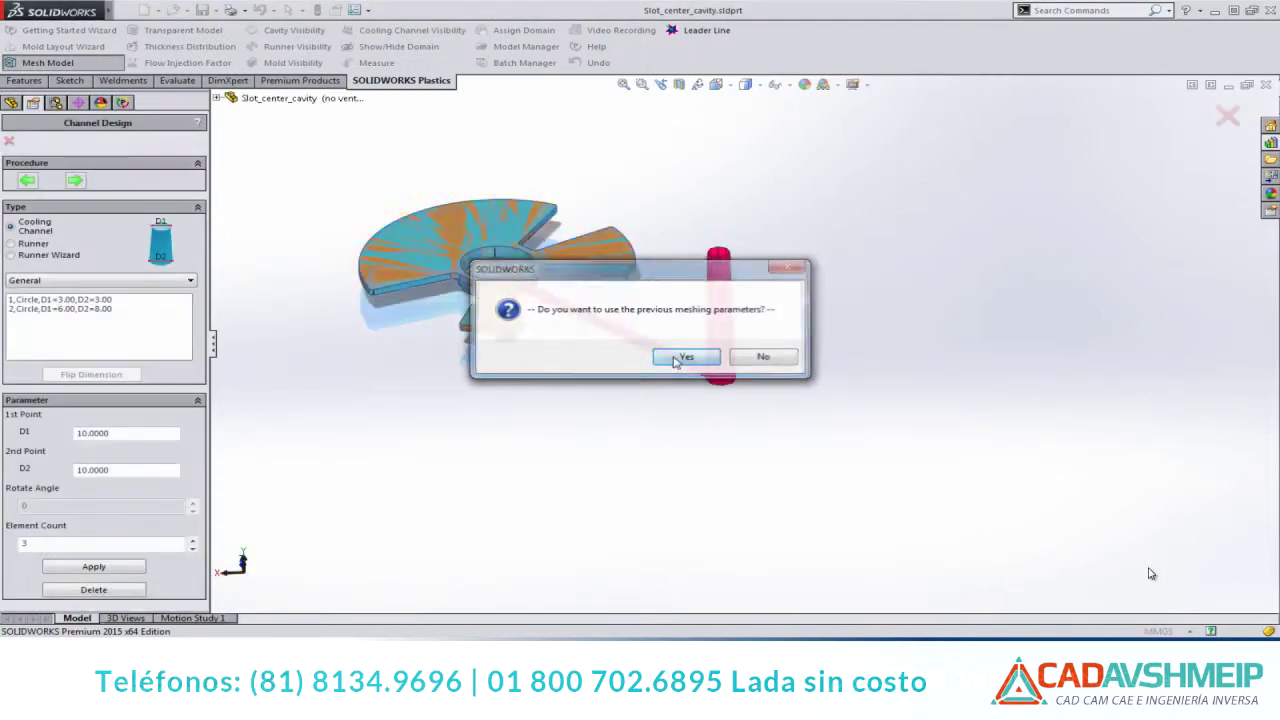
Generate the surface mesh and continue with a tetrahedral solid mesh
click(78, 184)
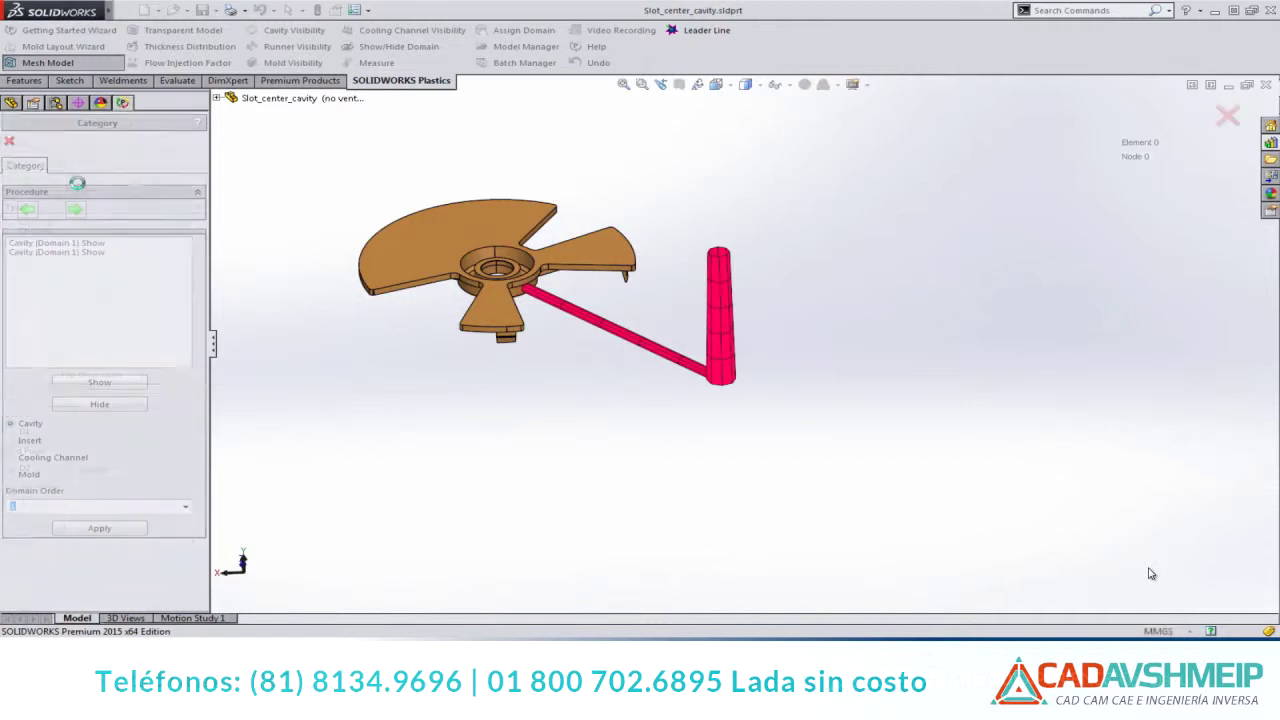
click(75, 208)
click(81, 520)
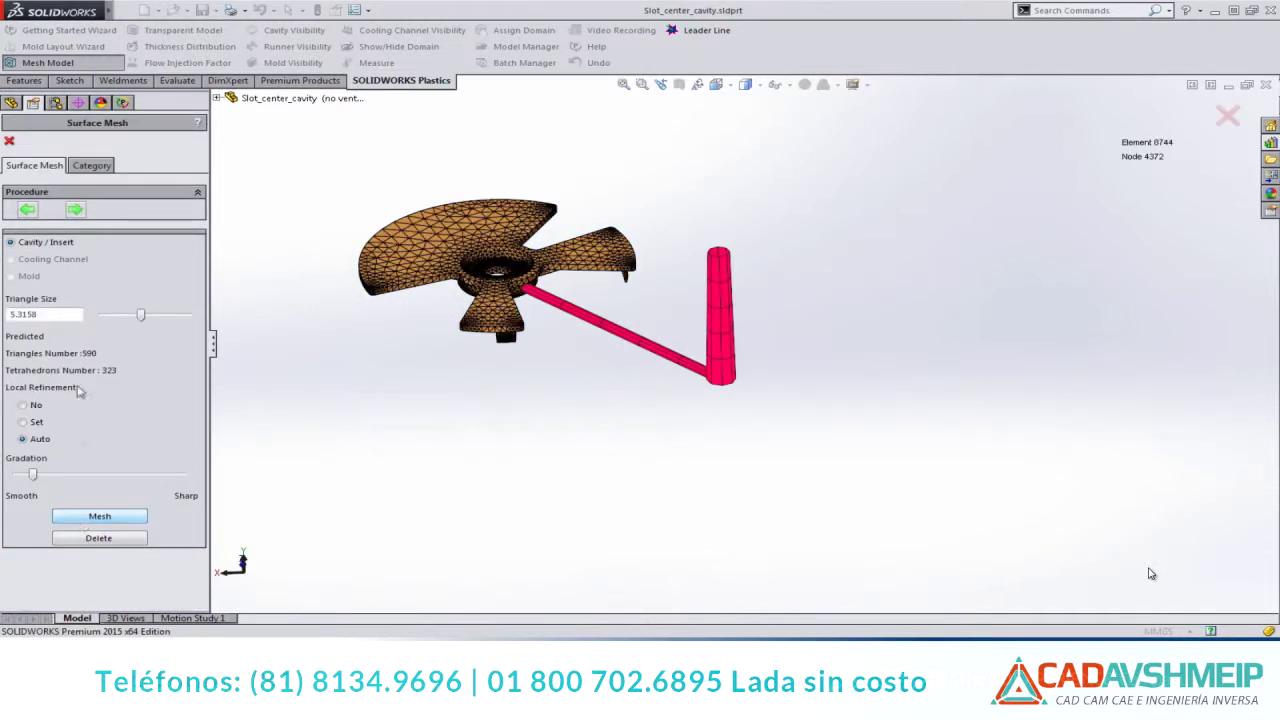
click(75, 209)
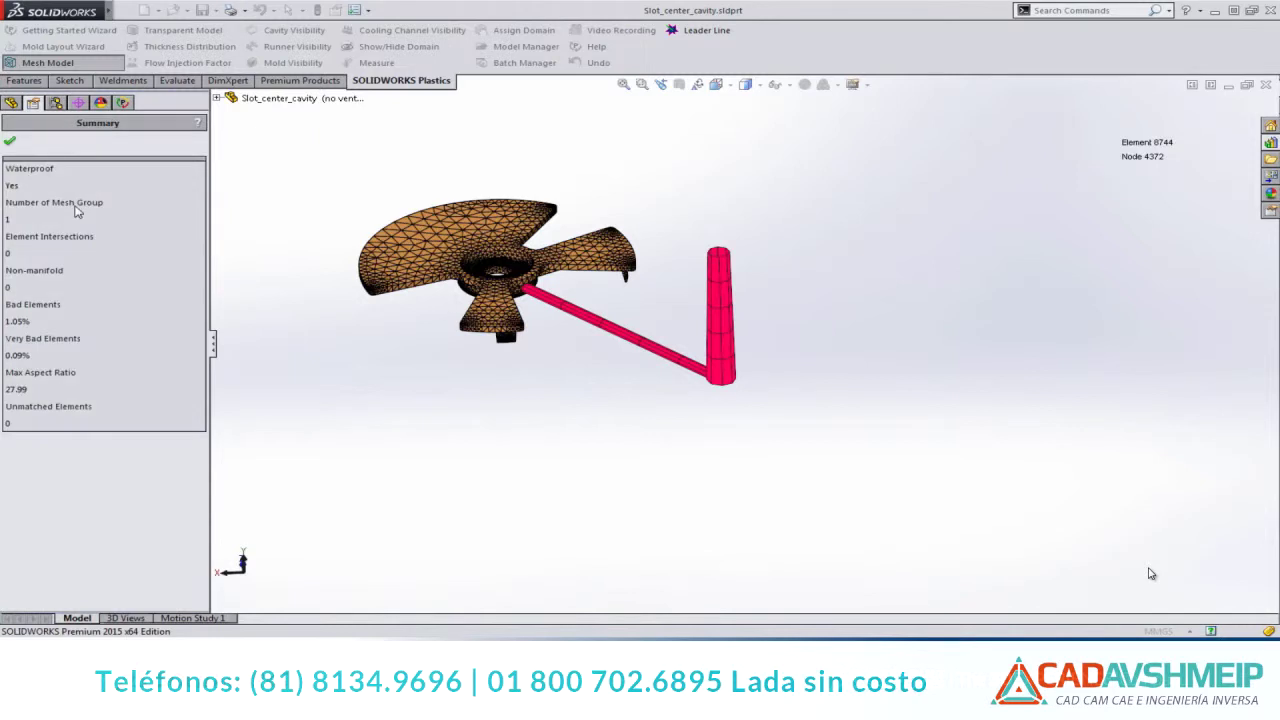
click(10, 140)
double_click(72, 207)
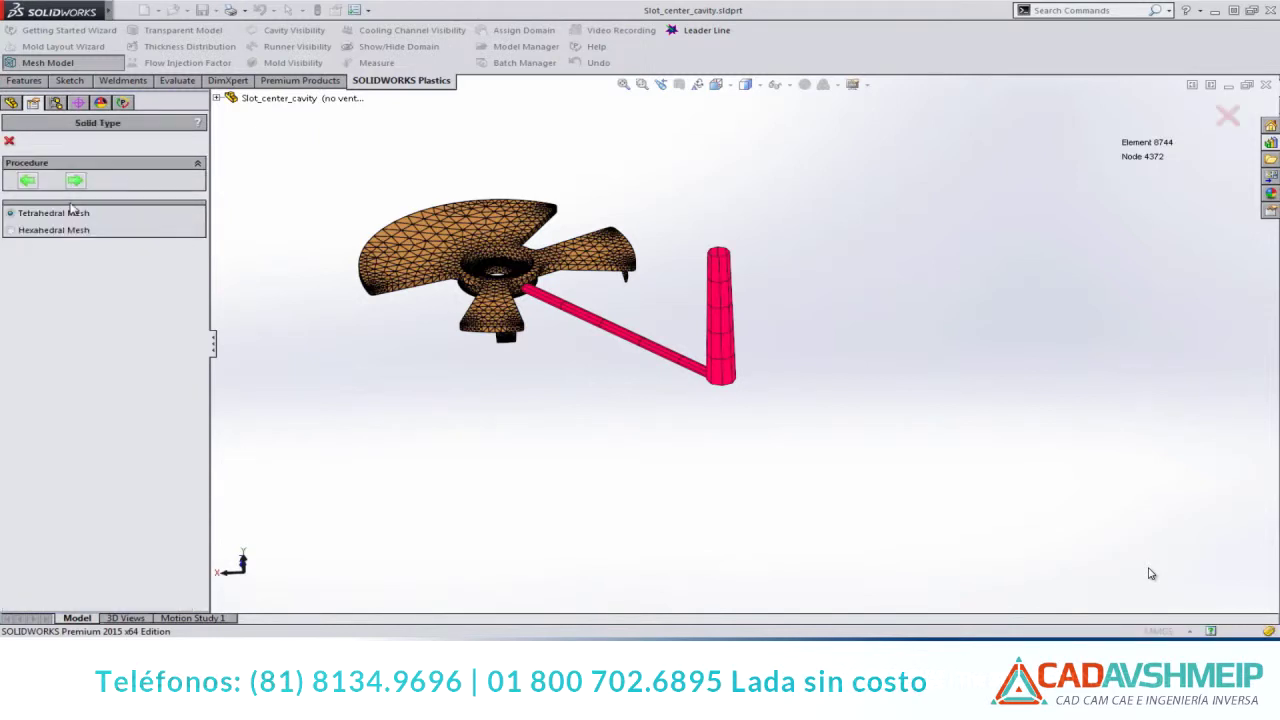
click(75, 181)
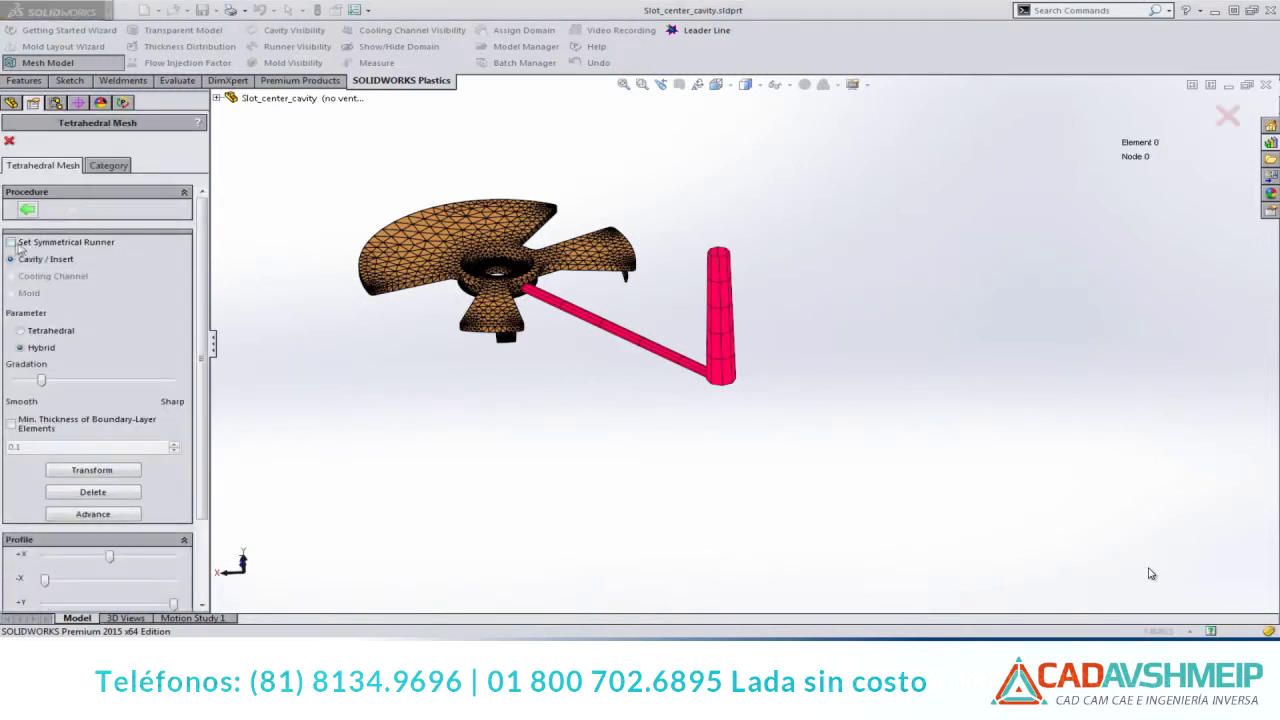
Define a symmetrical runner with 5-cavity circular symmetry and finish the mesh
click(14, 243)
click(58, 198)
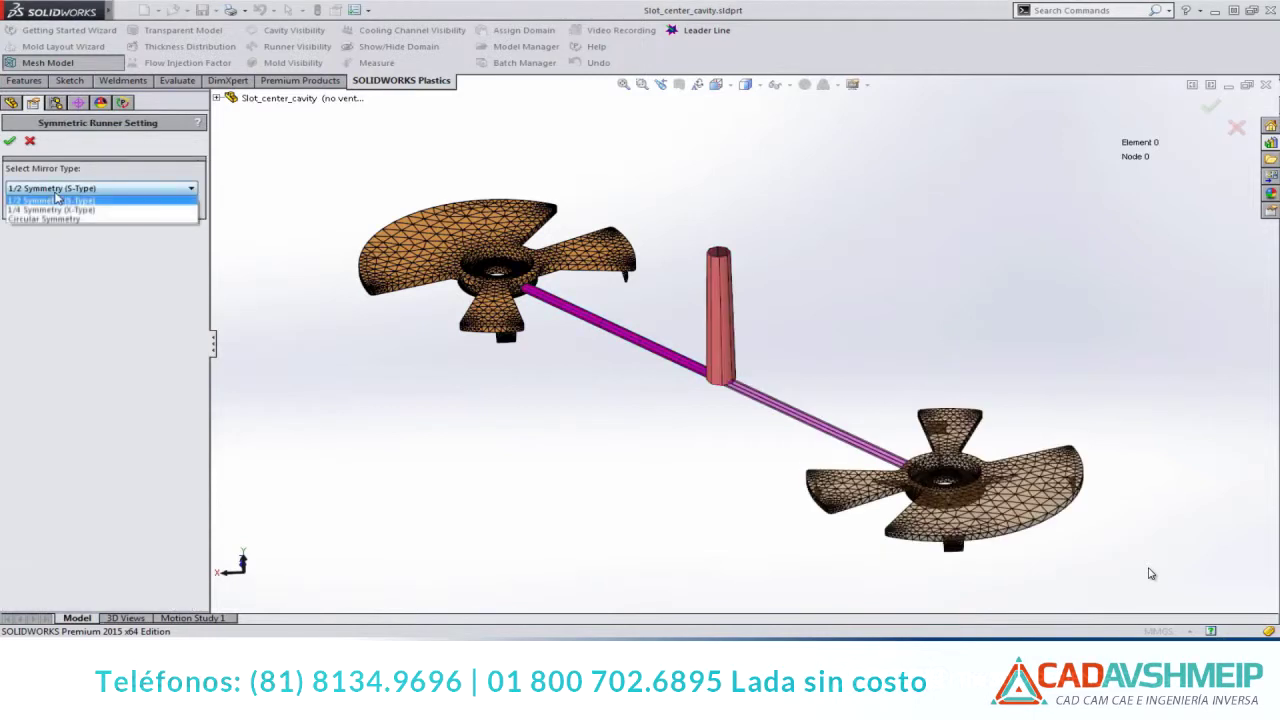
click(60, 210)
click(73, 193)
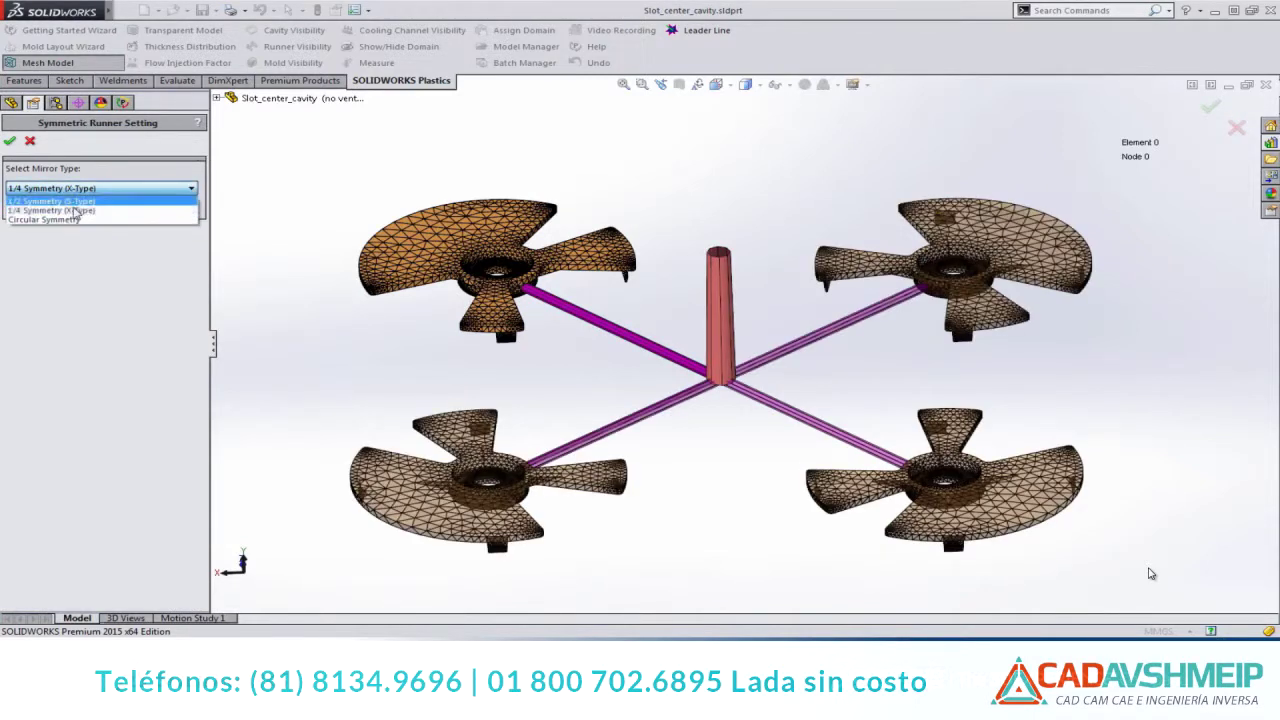
click(80, 214)
click(191, 204)
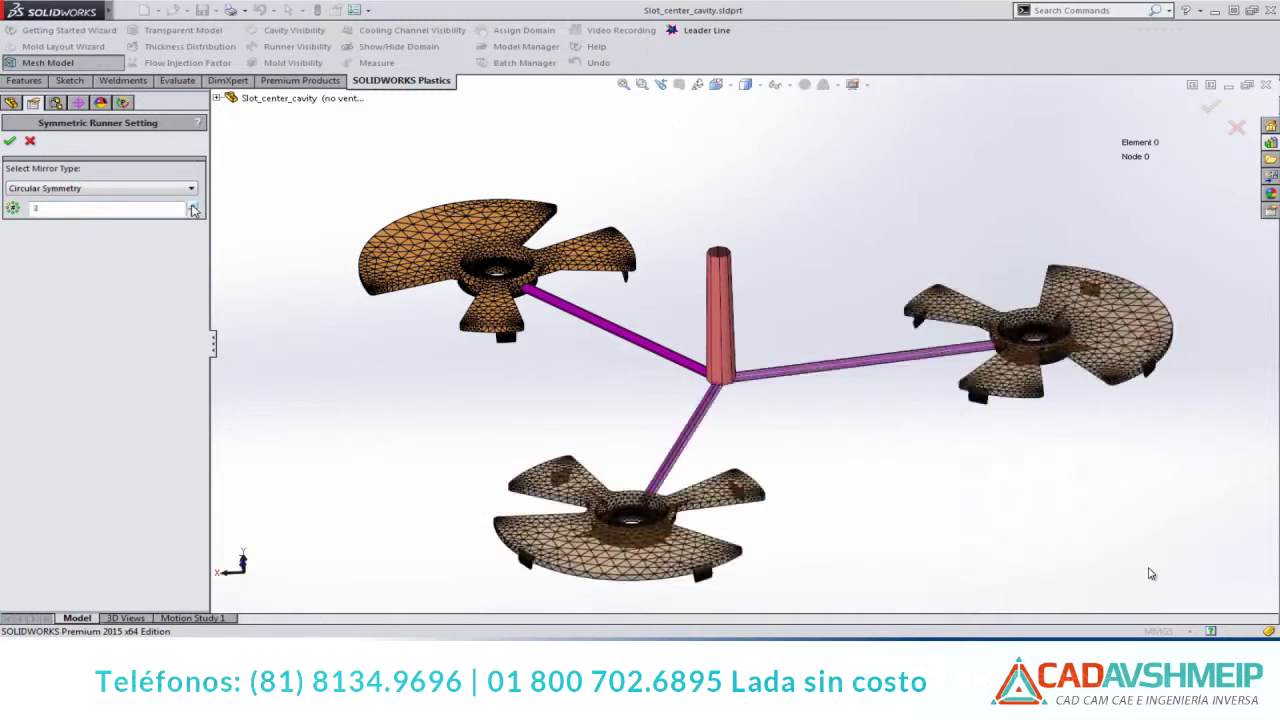
click(192, 204)
click(192, 204)
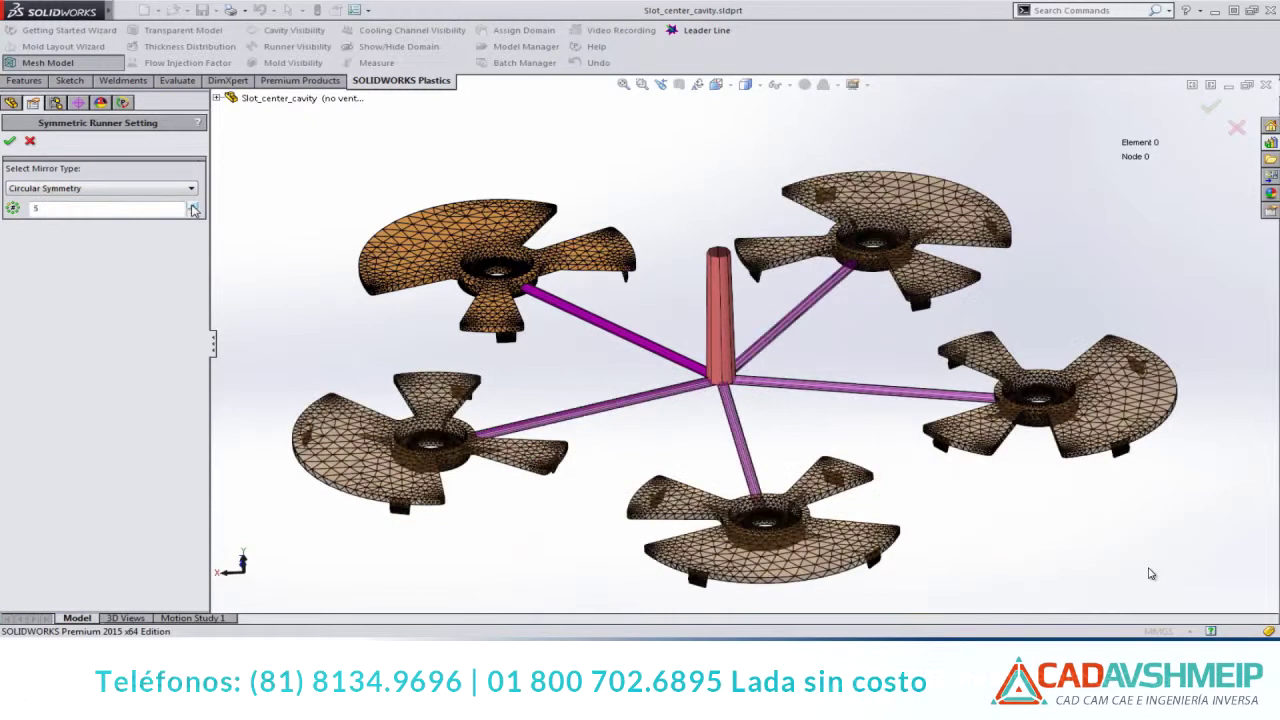
click(10, 142)
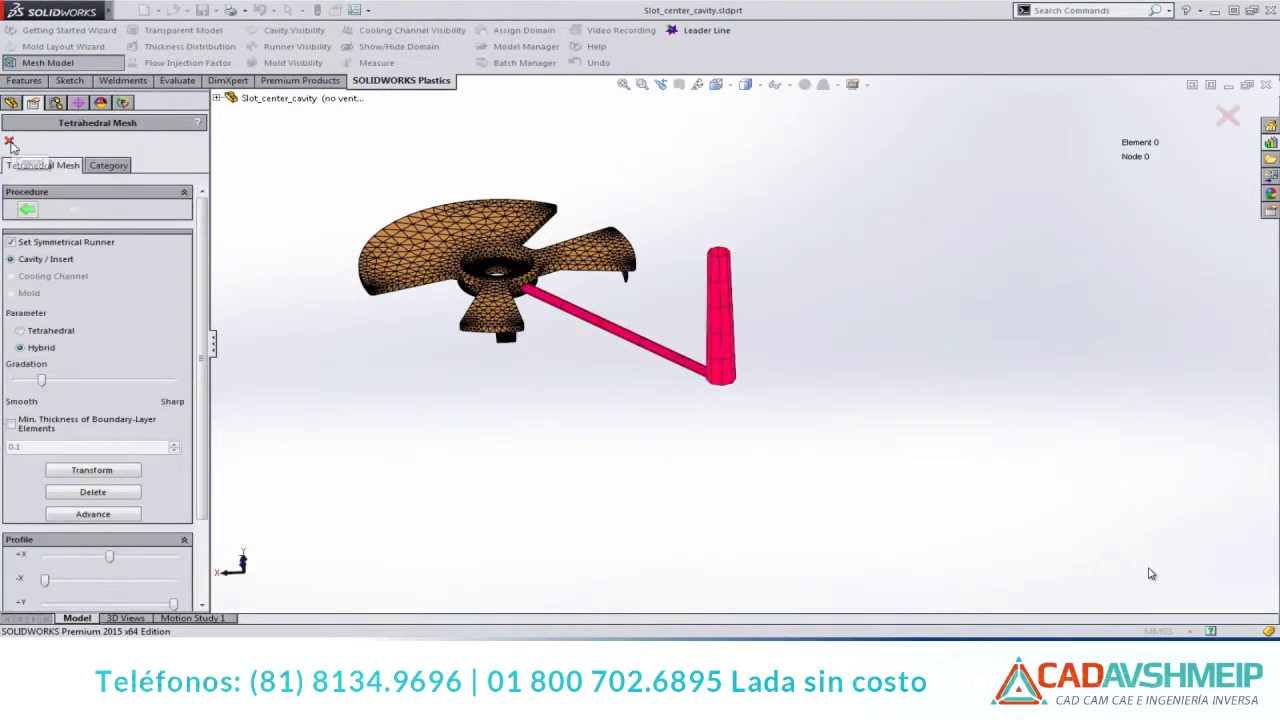
click(9, 142)
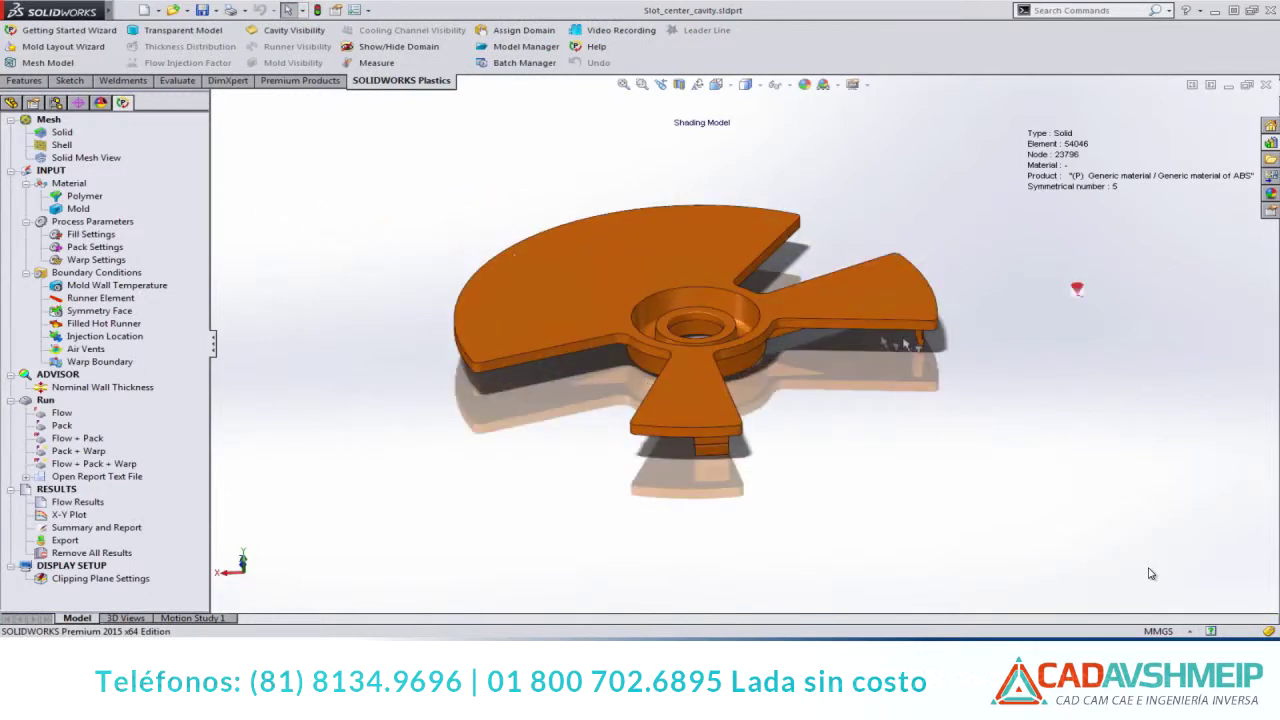
right_click(136, 388)
click(180, 399)
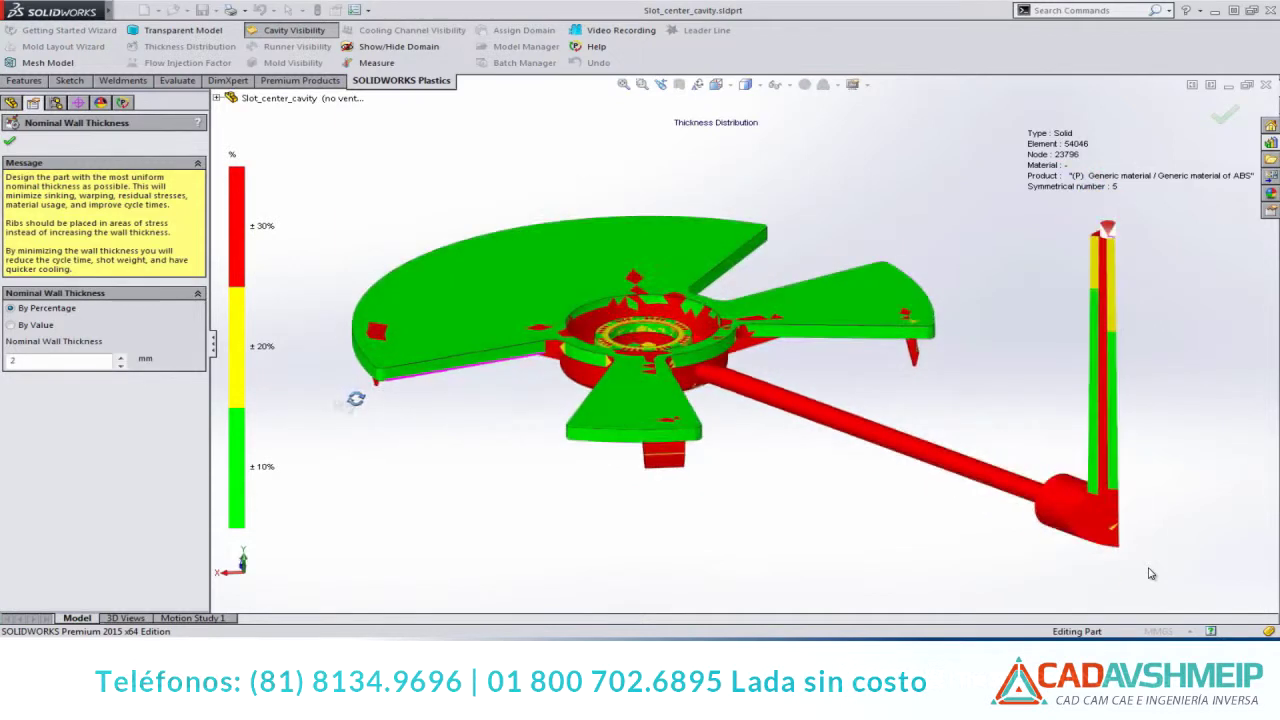
text(3)
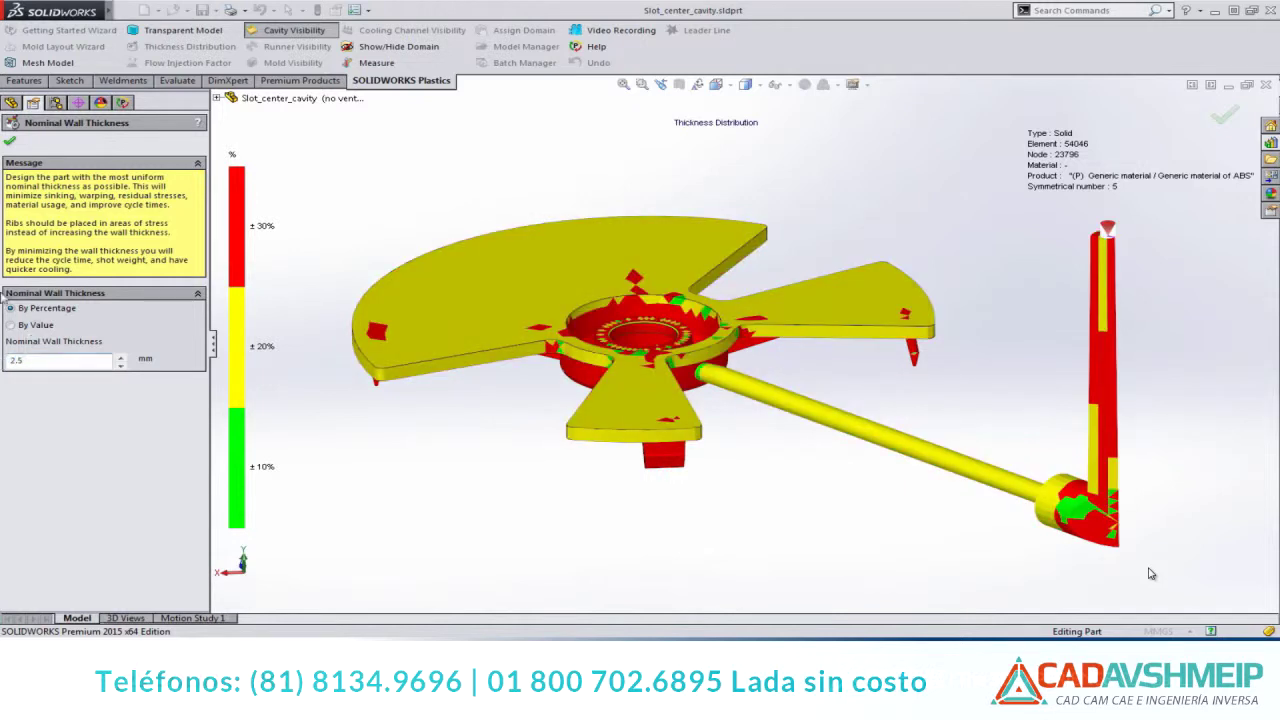
click(23, 326)
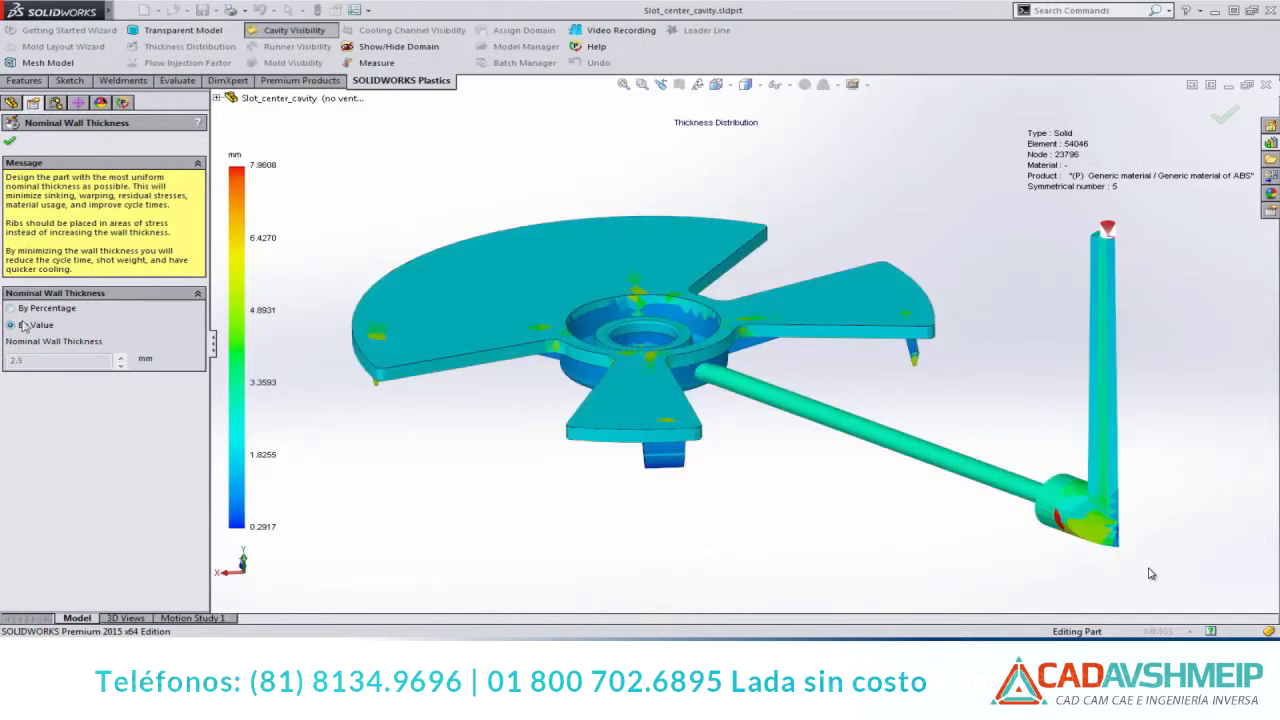
click(11, 144)
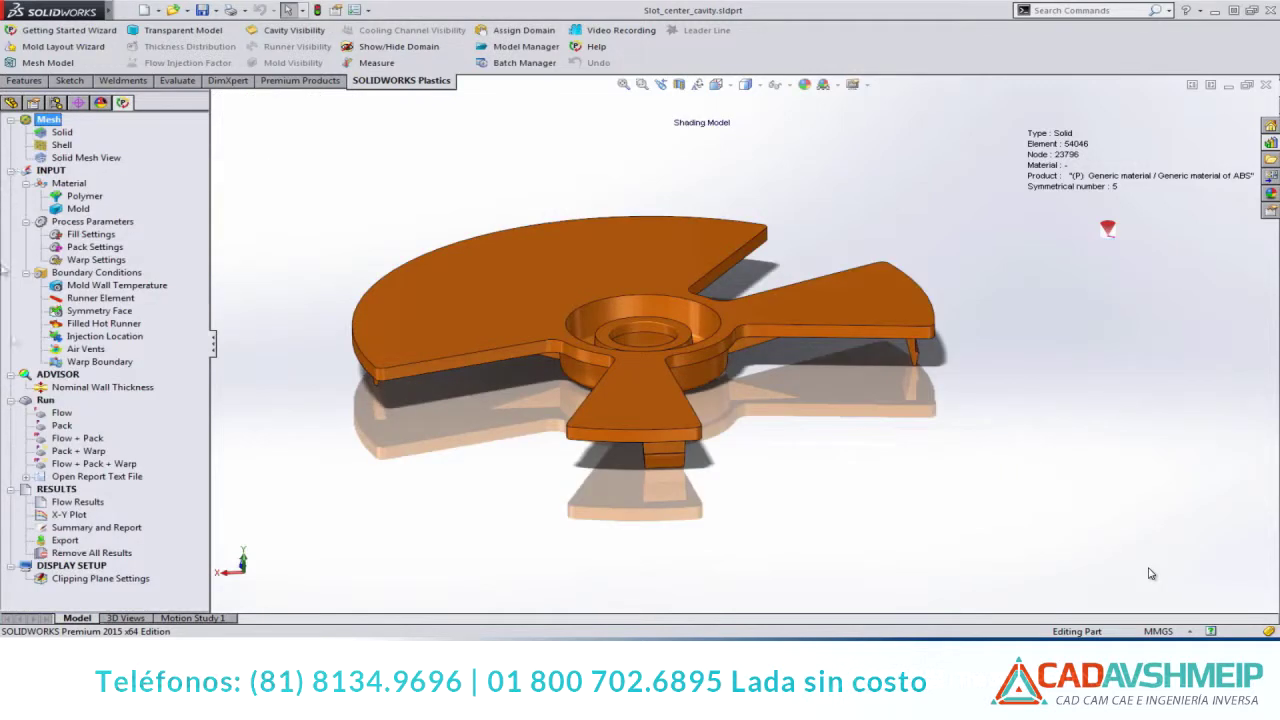
click(57, 505)
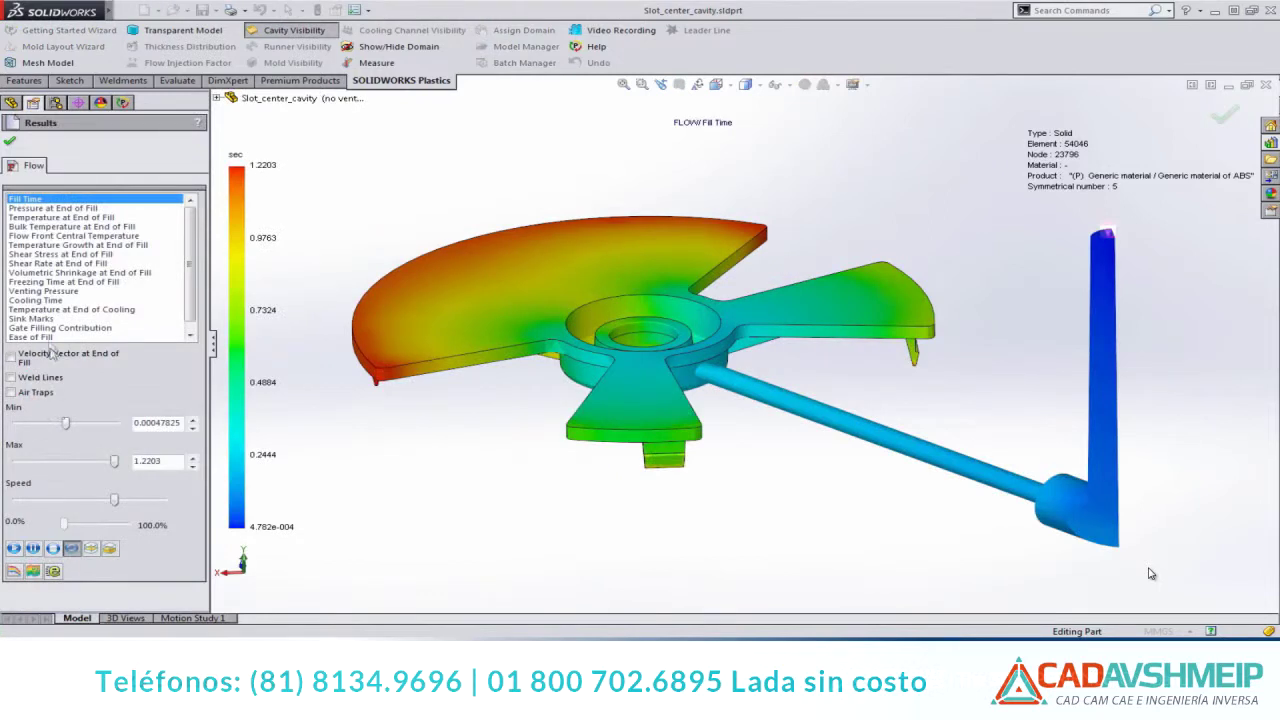
Inspect the Venting Pressure plot (up to 9.166 MPa) from another angle, then close Results
click(32, 292)
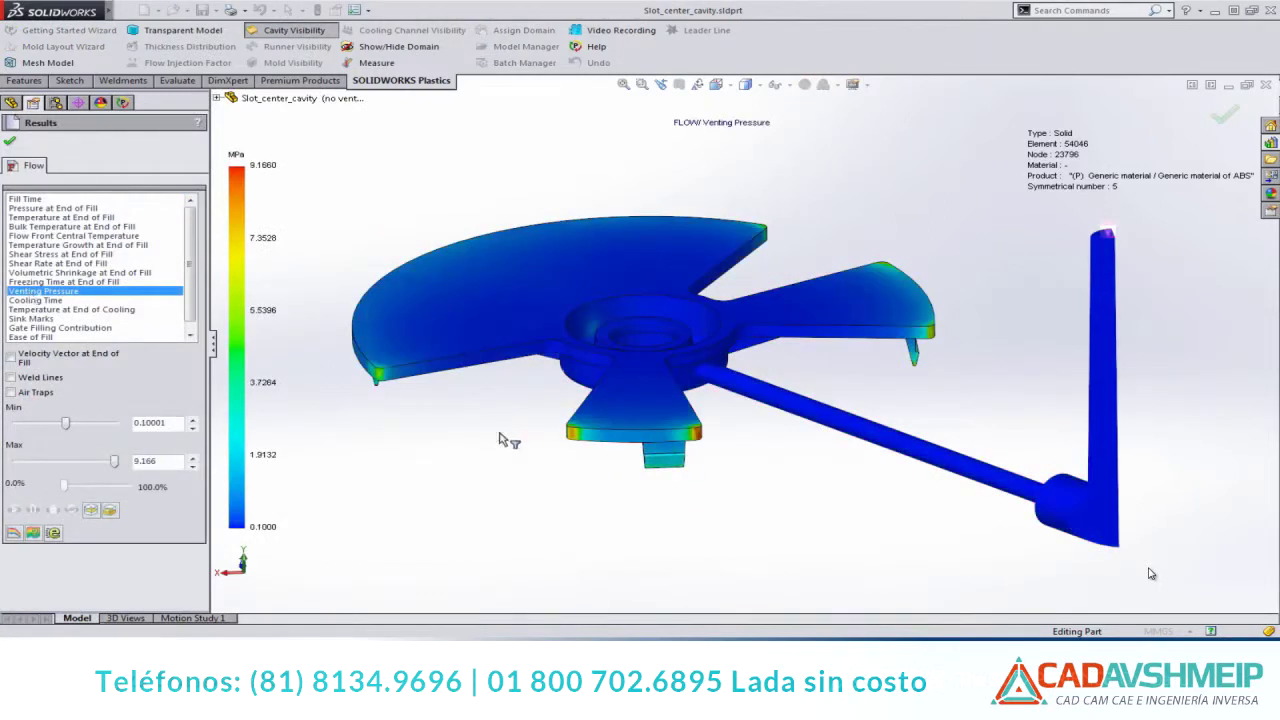
mouse_move(500, 440)
middle_down()
mouse_move(560, 330)
mouse_move(485, 413)
mouse_move(500, 428)
middle_up()
click(10, 140)
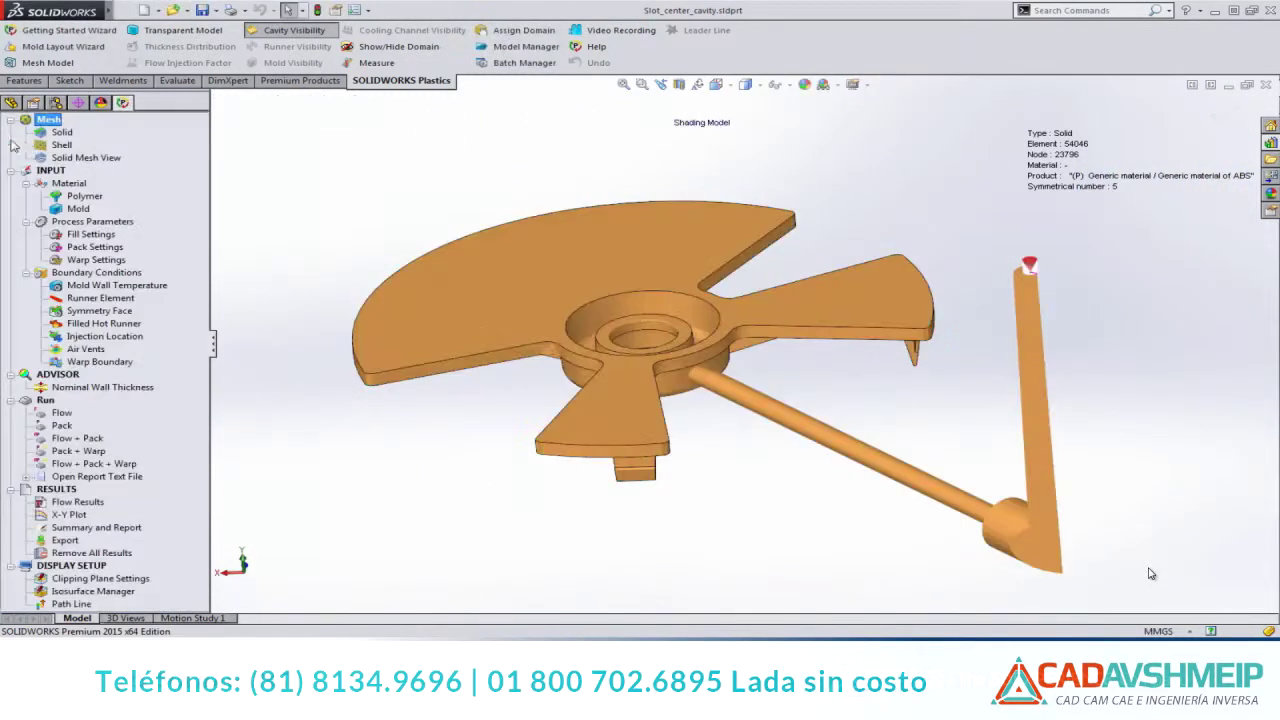
Activate the 'finished' configuration and return to the Plastics tree
click(55, 102)
click(66, 160)
double_click(66, 160)
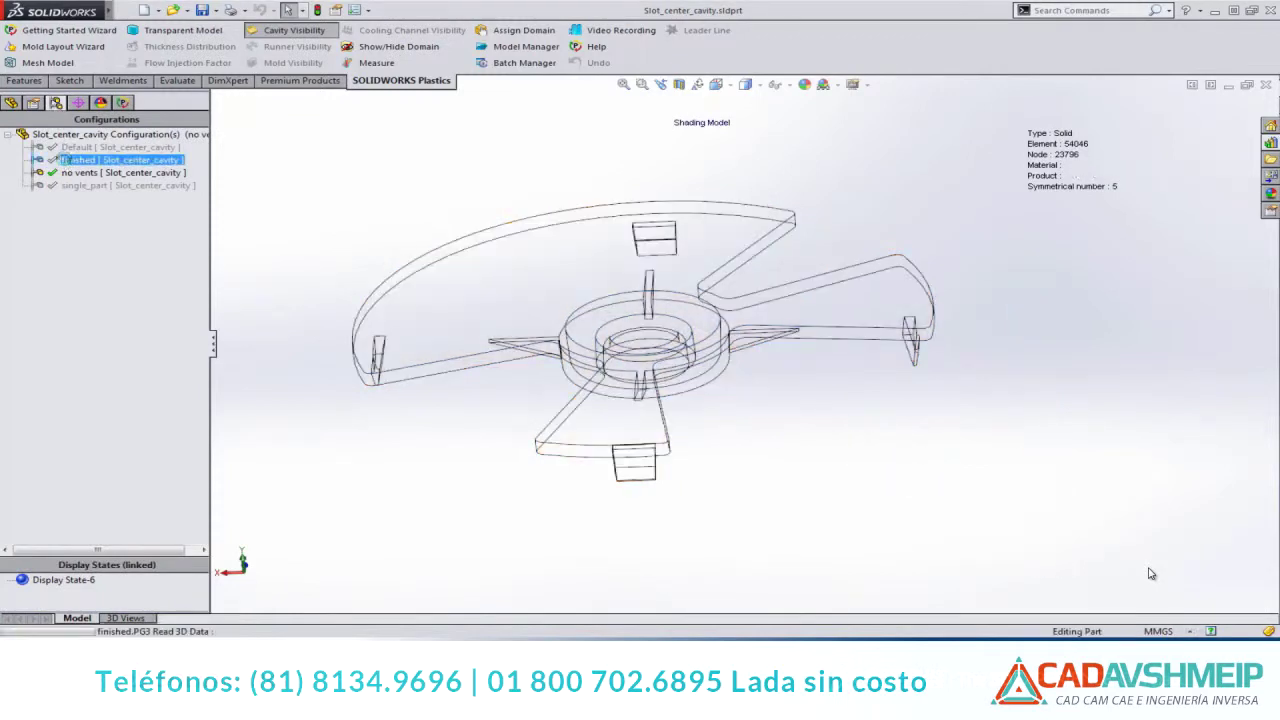
click(123, 103)
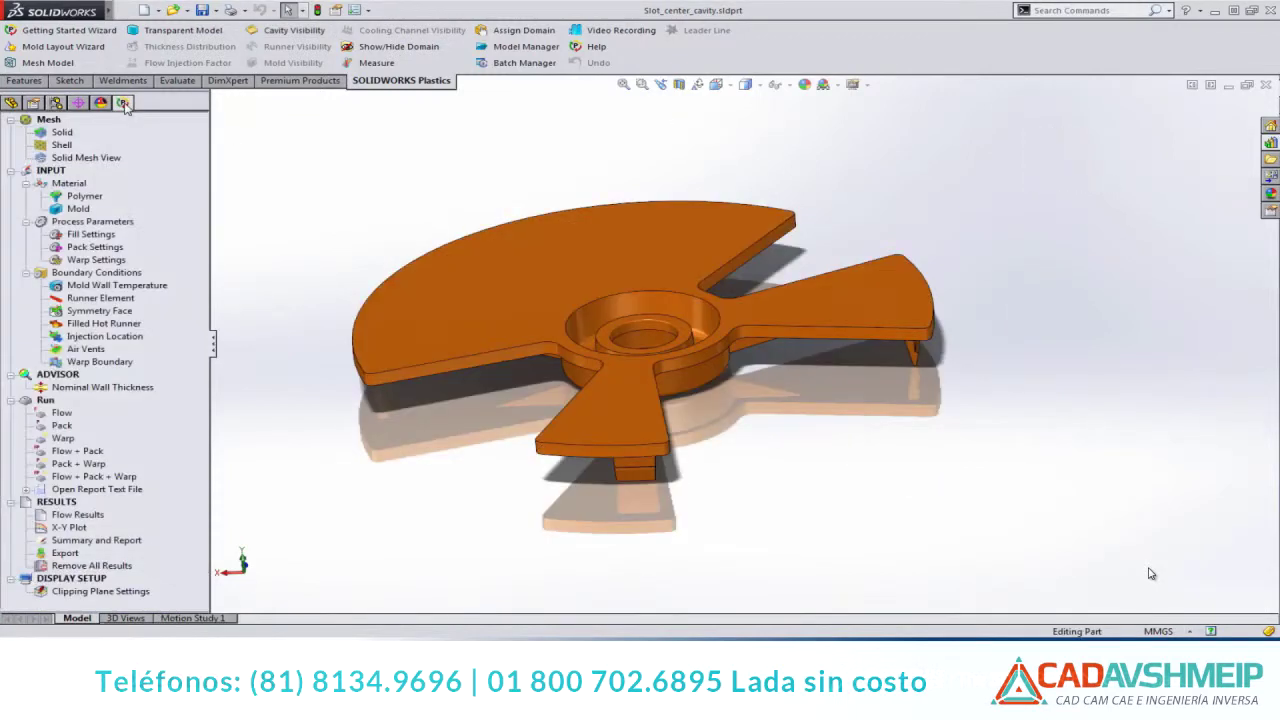
Review the air vent locations at the blade corners, then load the Fill Time results
right_click(85, 349)
click(95, 357)
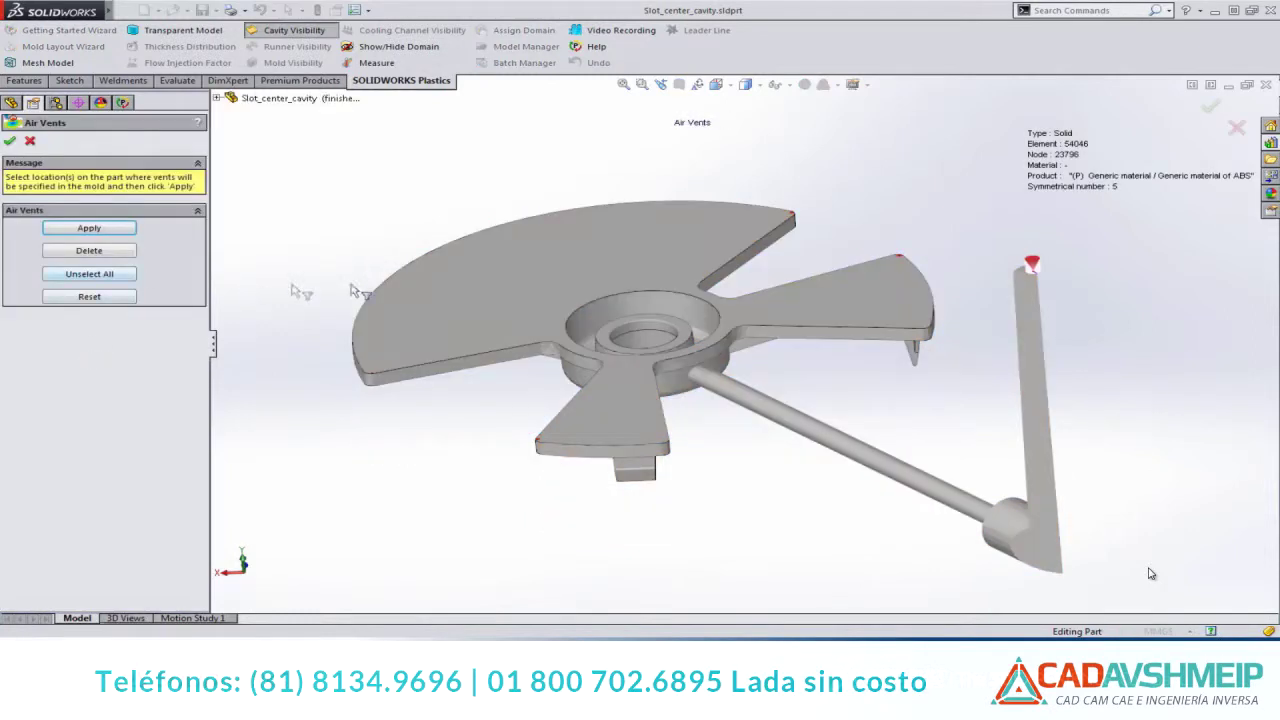
middle_drag(295, 290, 428, 430)
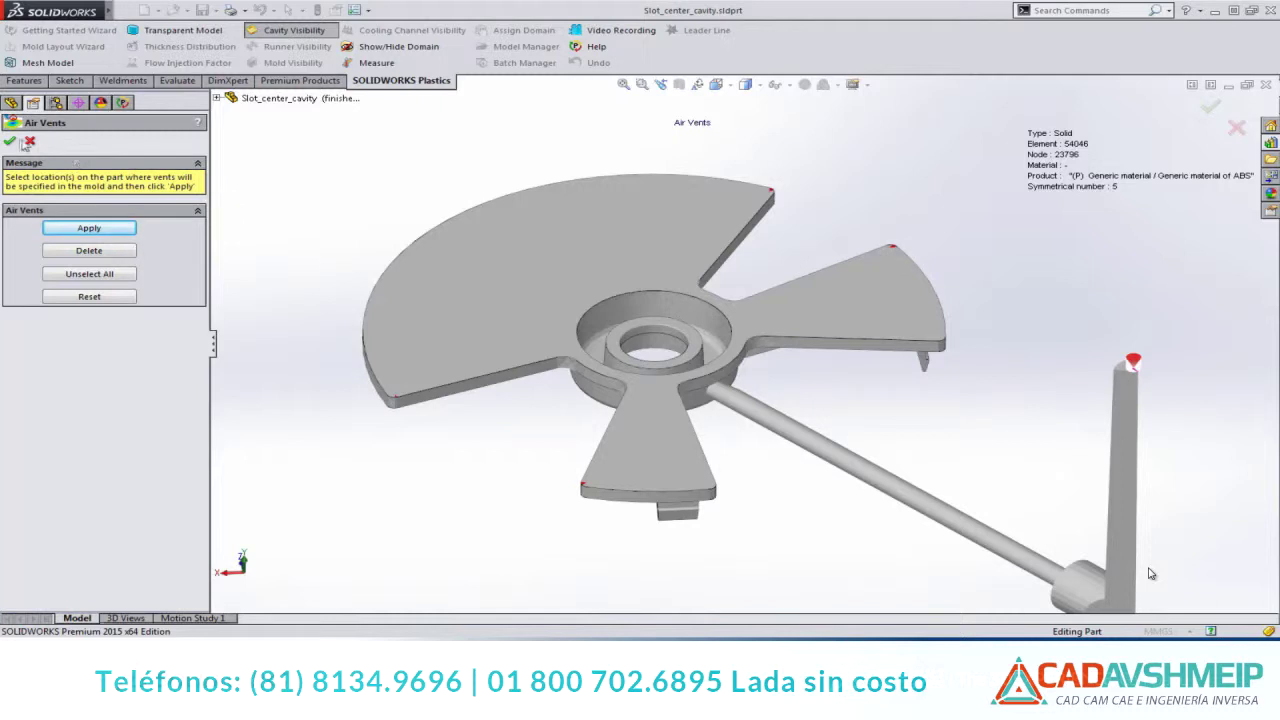
click(29, 143)
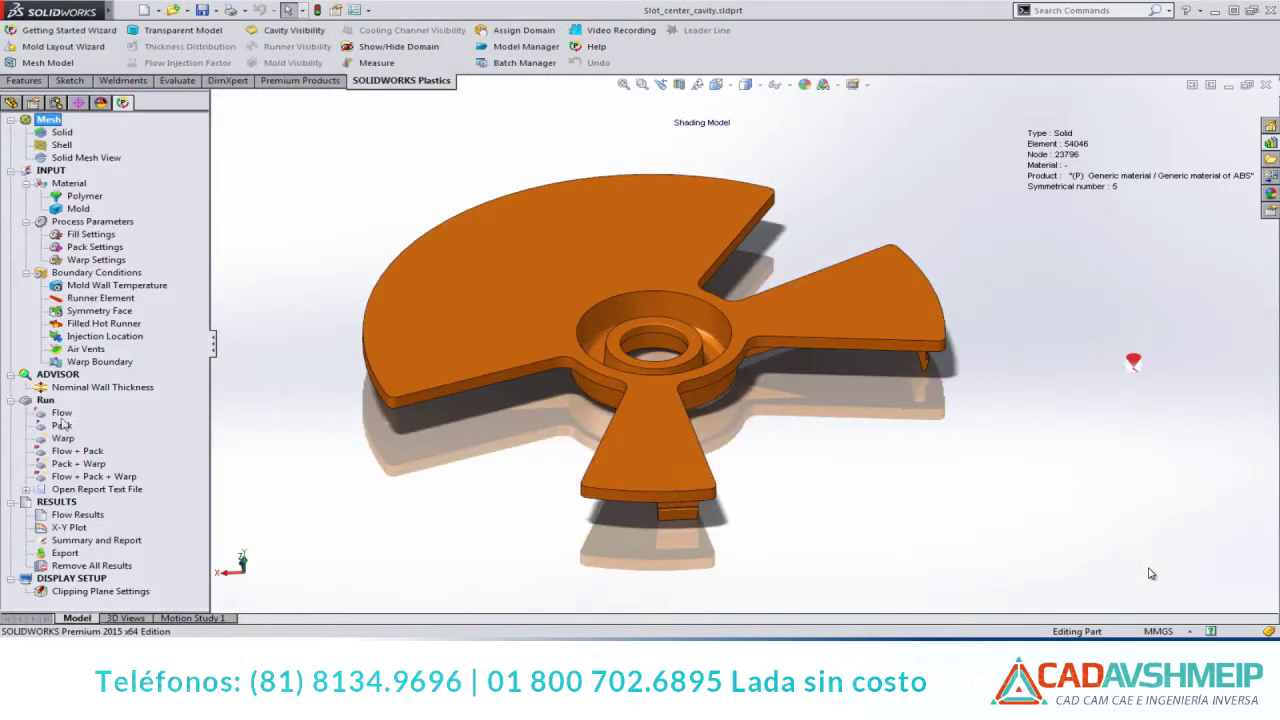
click(72, 516)
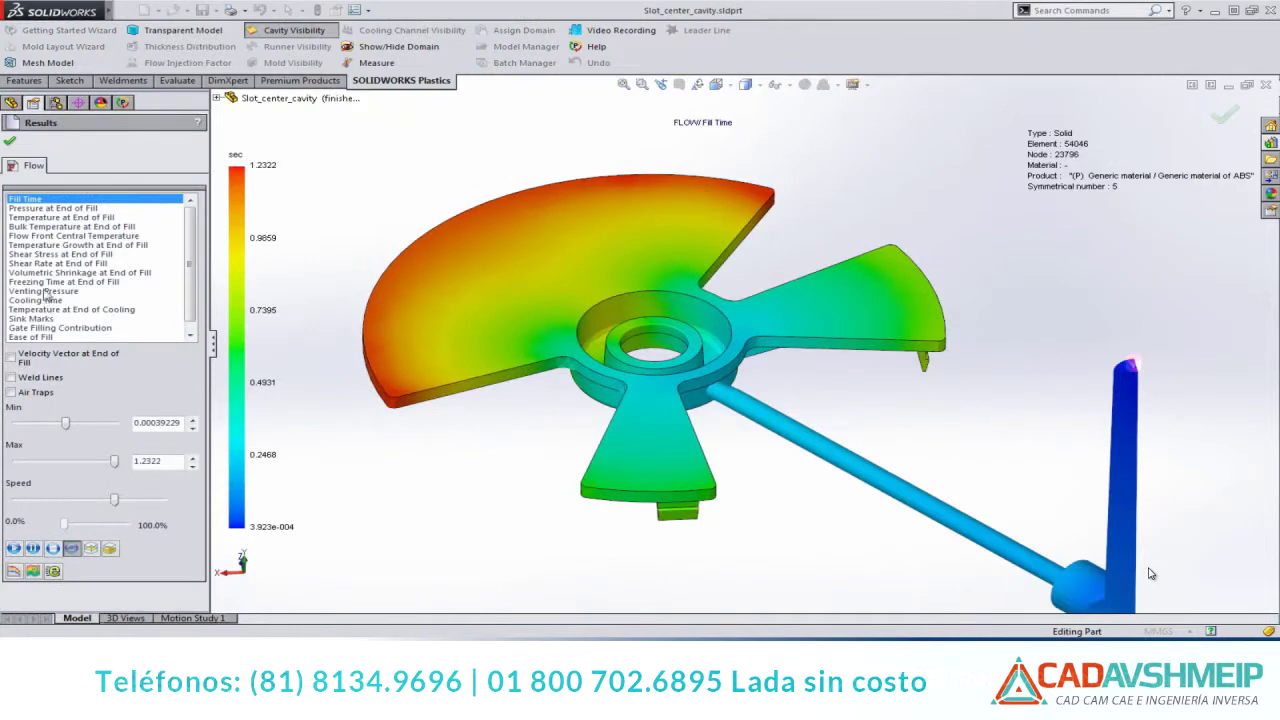
Review the Venting Pressure result, then activate the runner-free single_part configuration
click(46, 292)
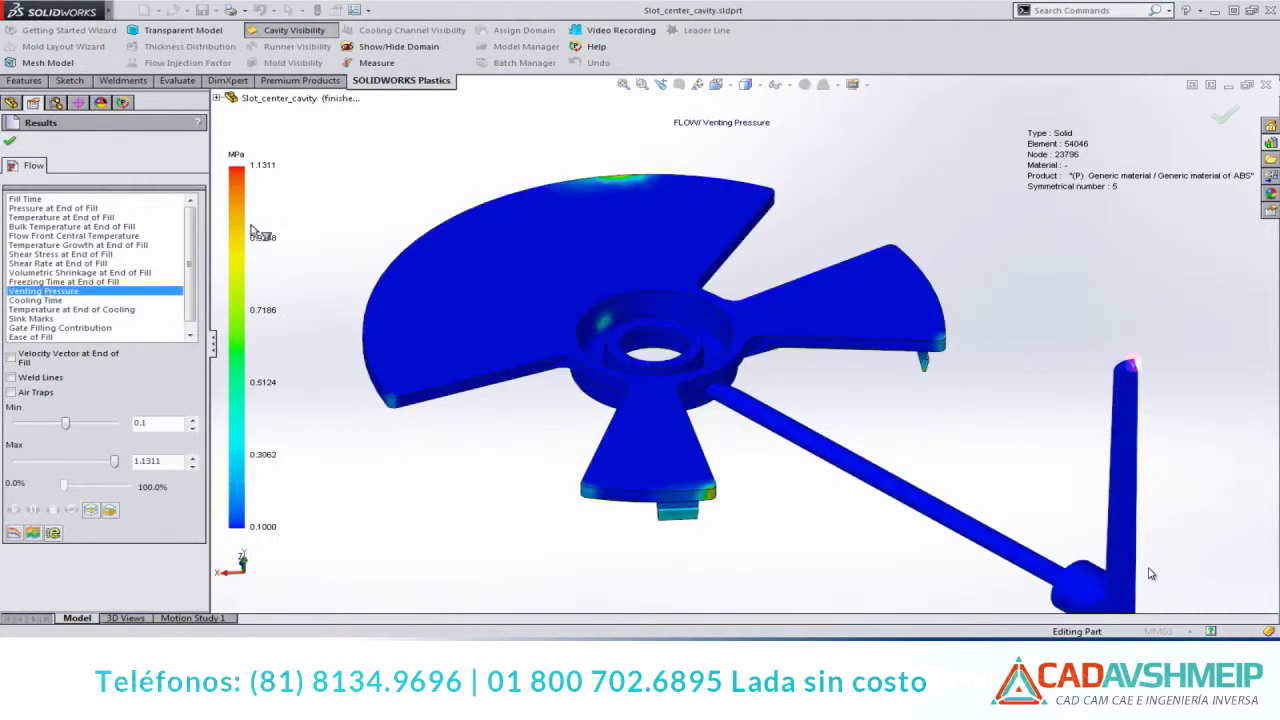
mouse_move(400, 495)
middle_down()
mouse_move(337, 347)
mouse_move(449, 484)
middle_up()
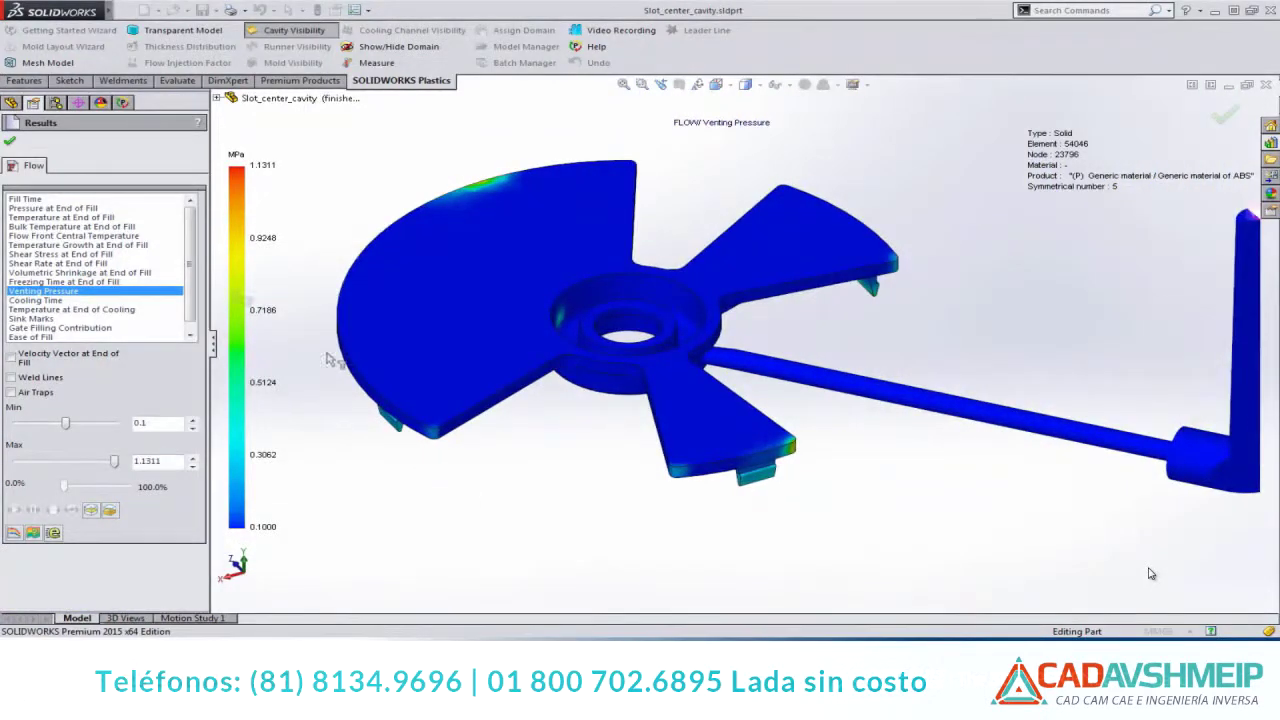
click(10, 144)
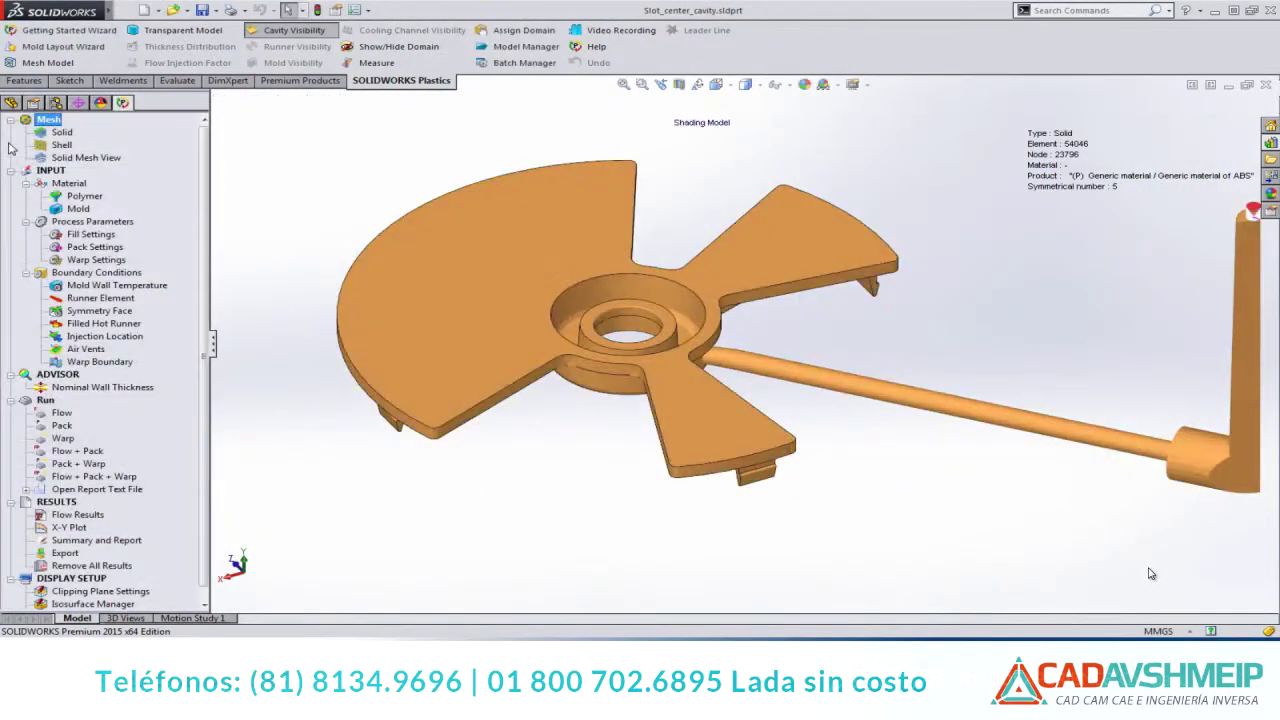
click(55, 103)
double_click(66, 185)
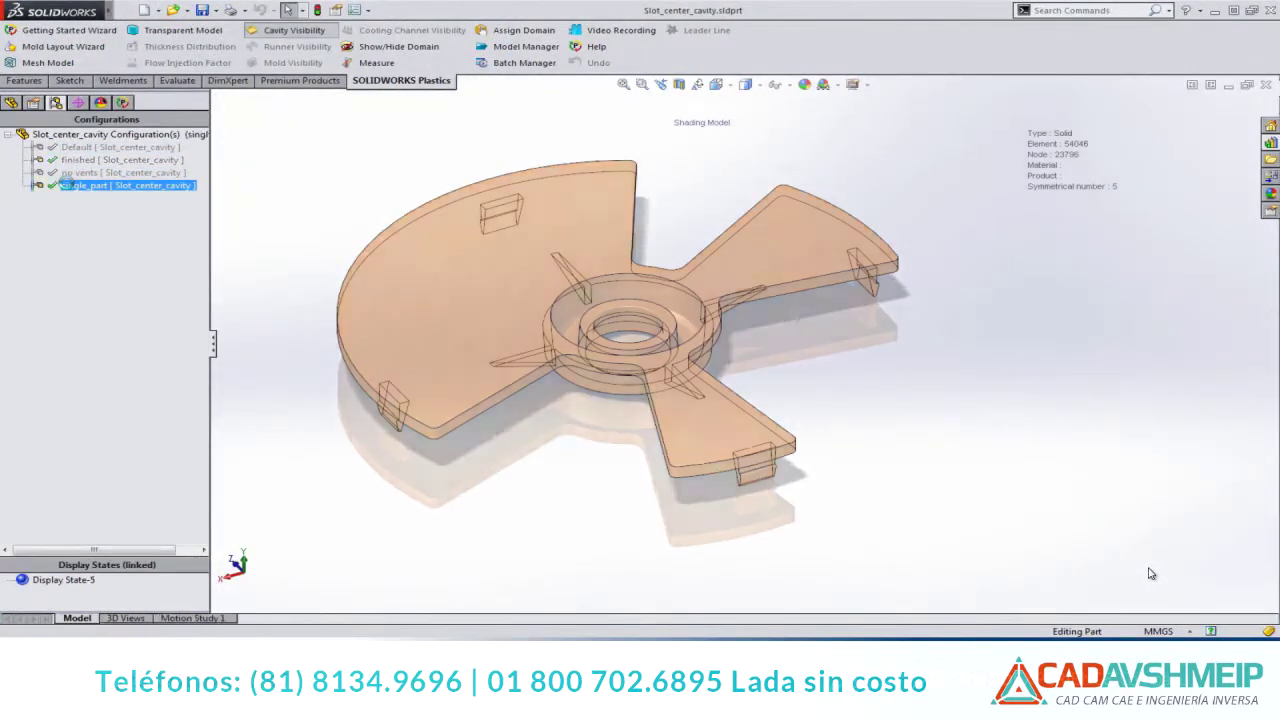
Generate a triangle surface mesh on the single part, reusing the previous parameters
right_click(63, 131)
click(88, 157)
click(75, 180)
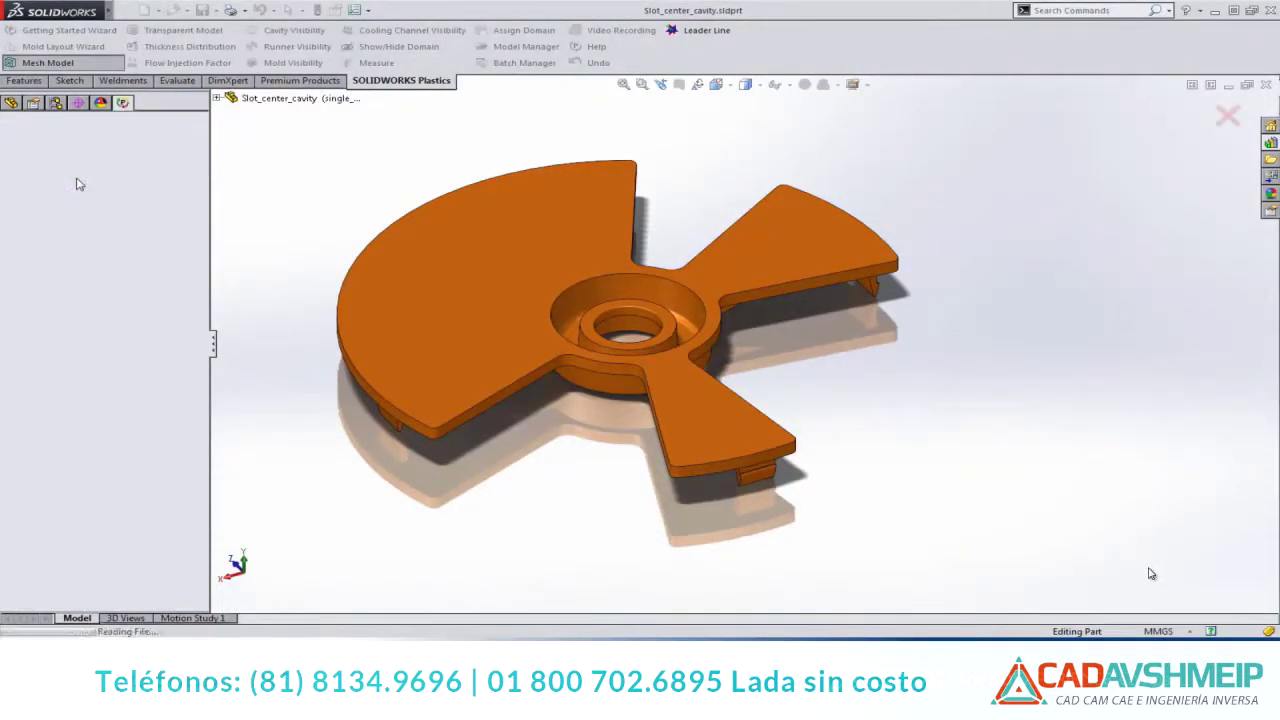
key(Return)
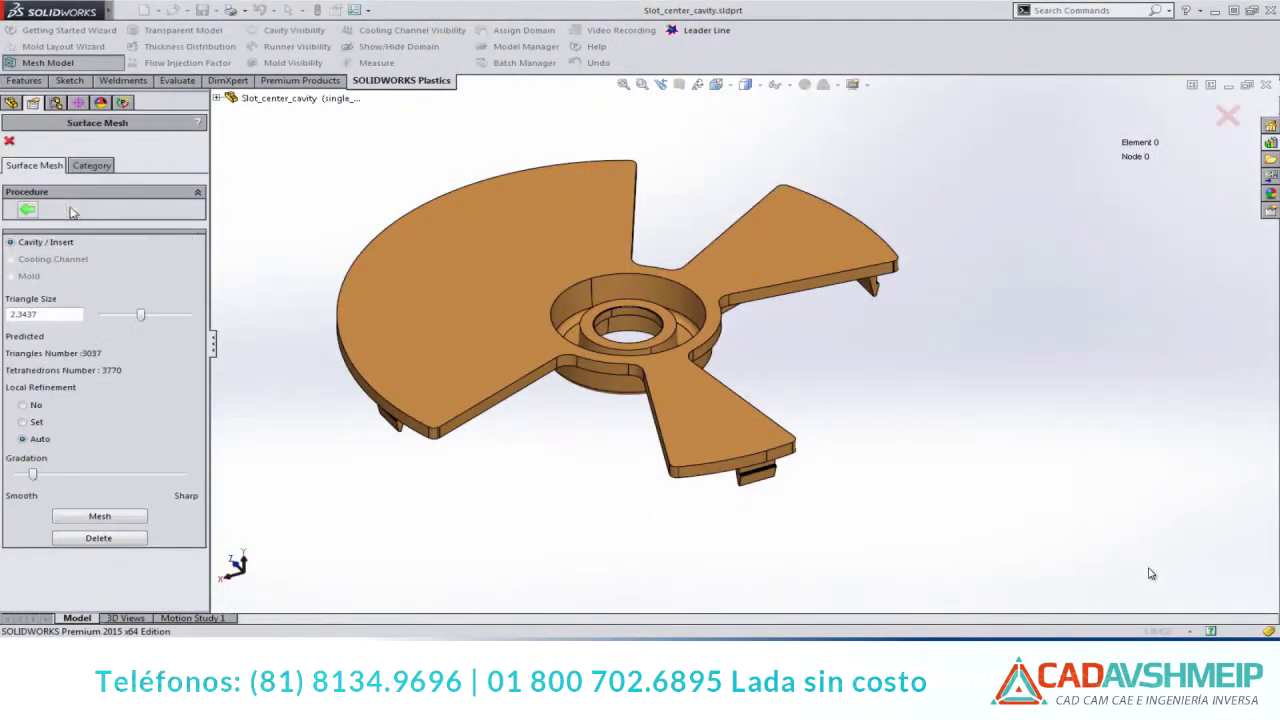
click(108, 518)
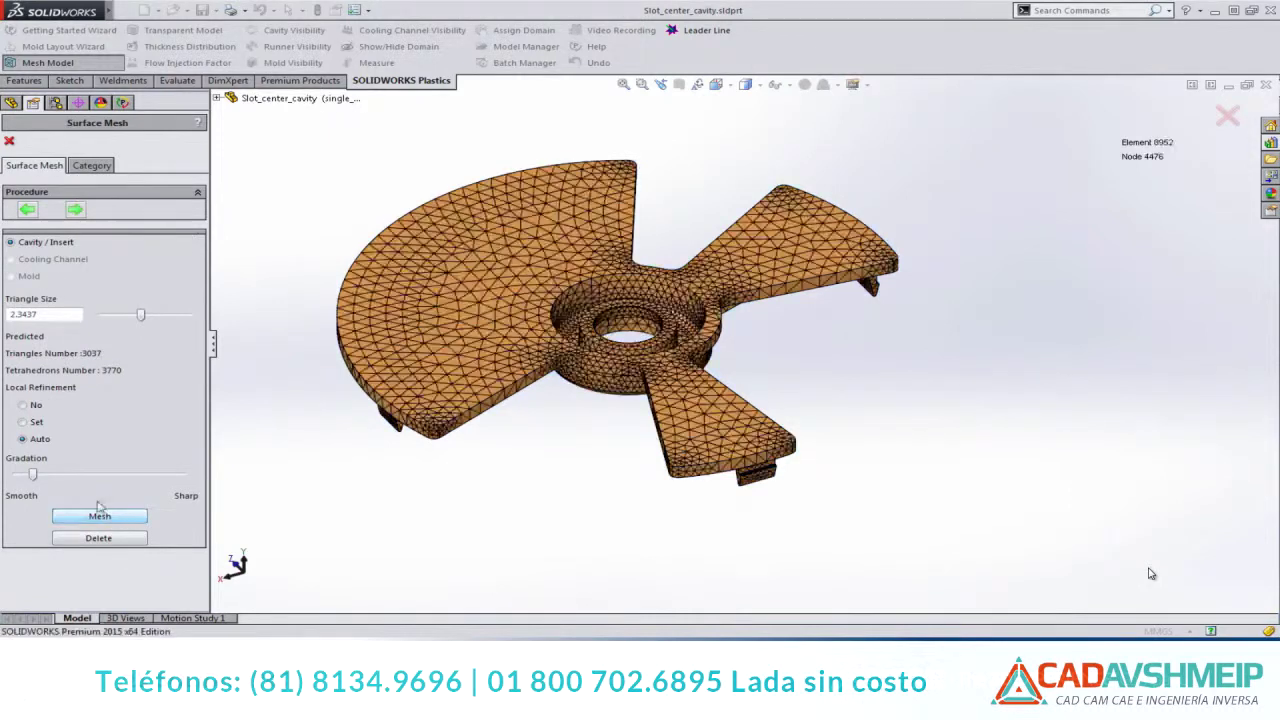
Create a voxel hexahedral solid mesh and inspect it
click(74, 211)
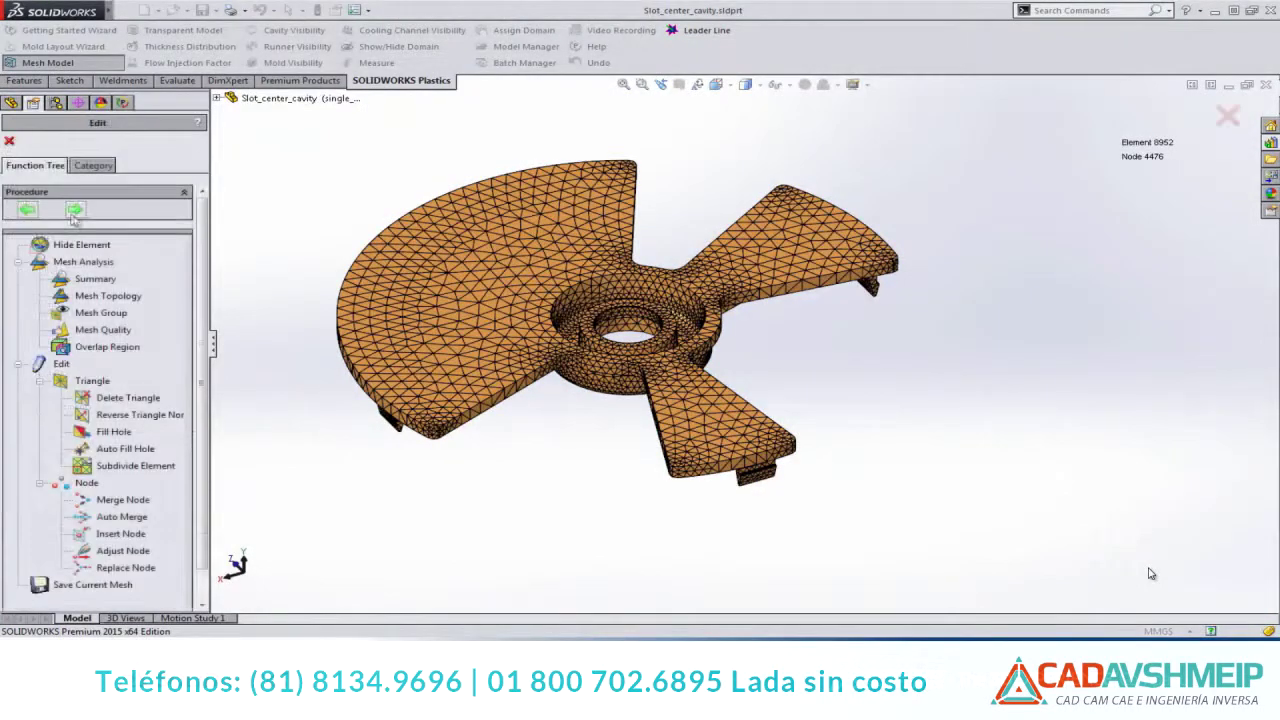
click(68, 182)
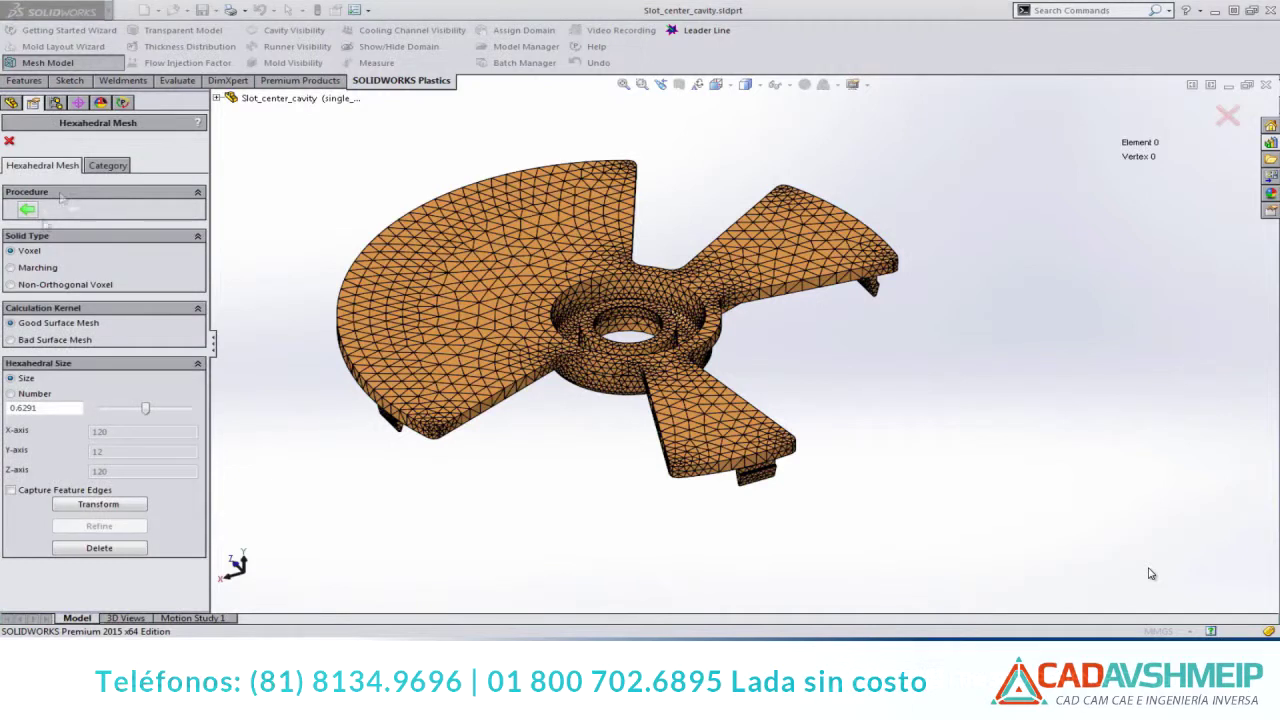
click(99, 505)
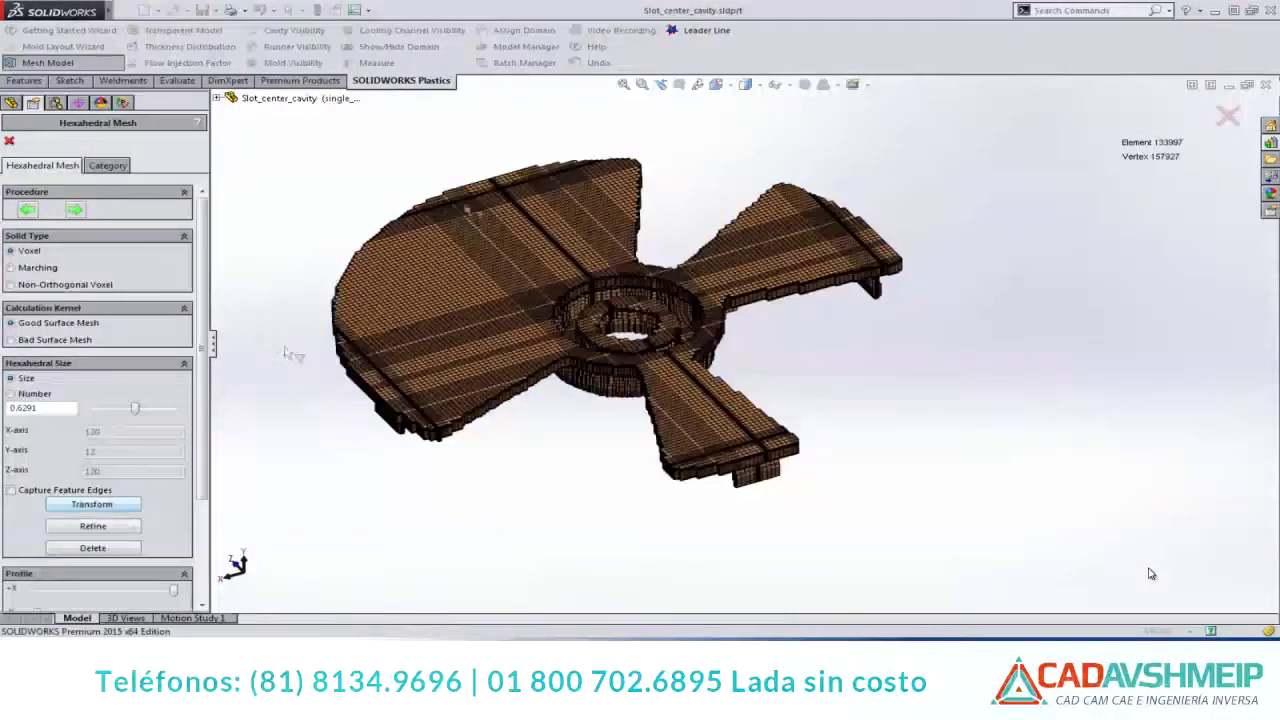
middle_drag(1151, 573, 586, 286)
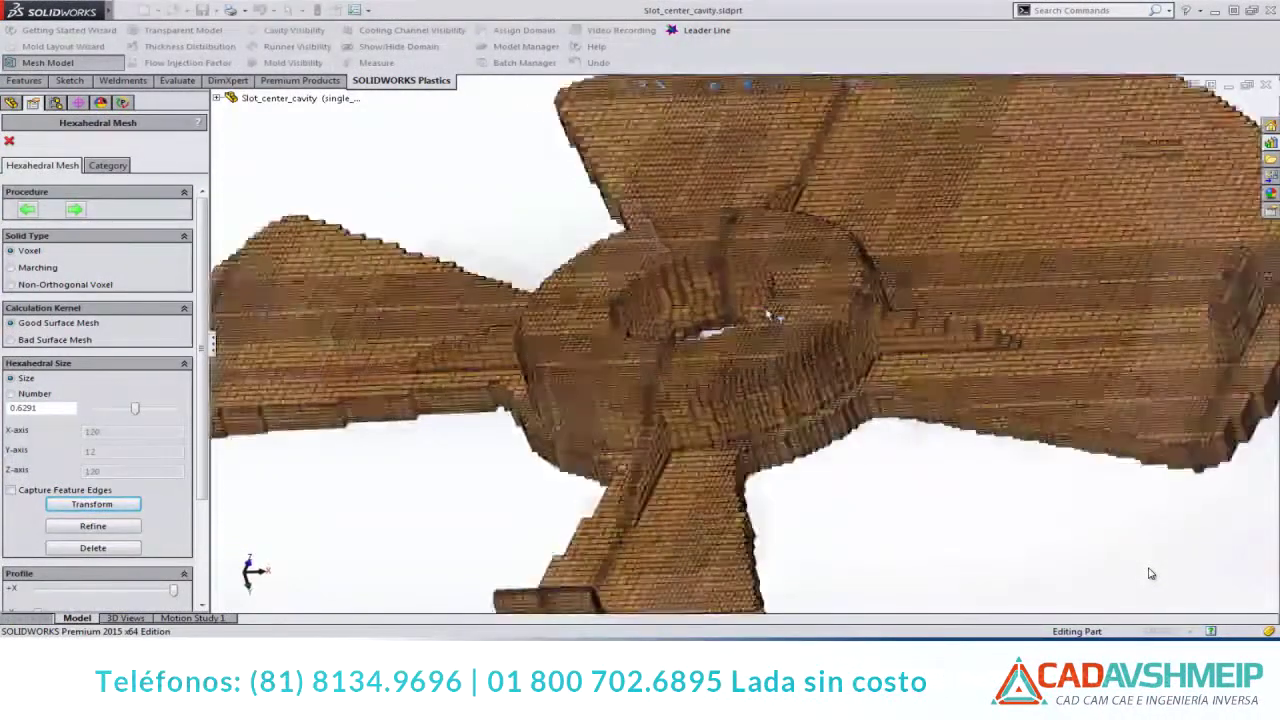
middle_drag(770, 315, 424, 316)
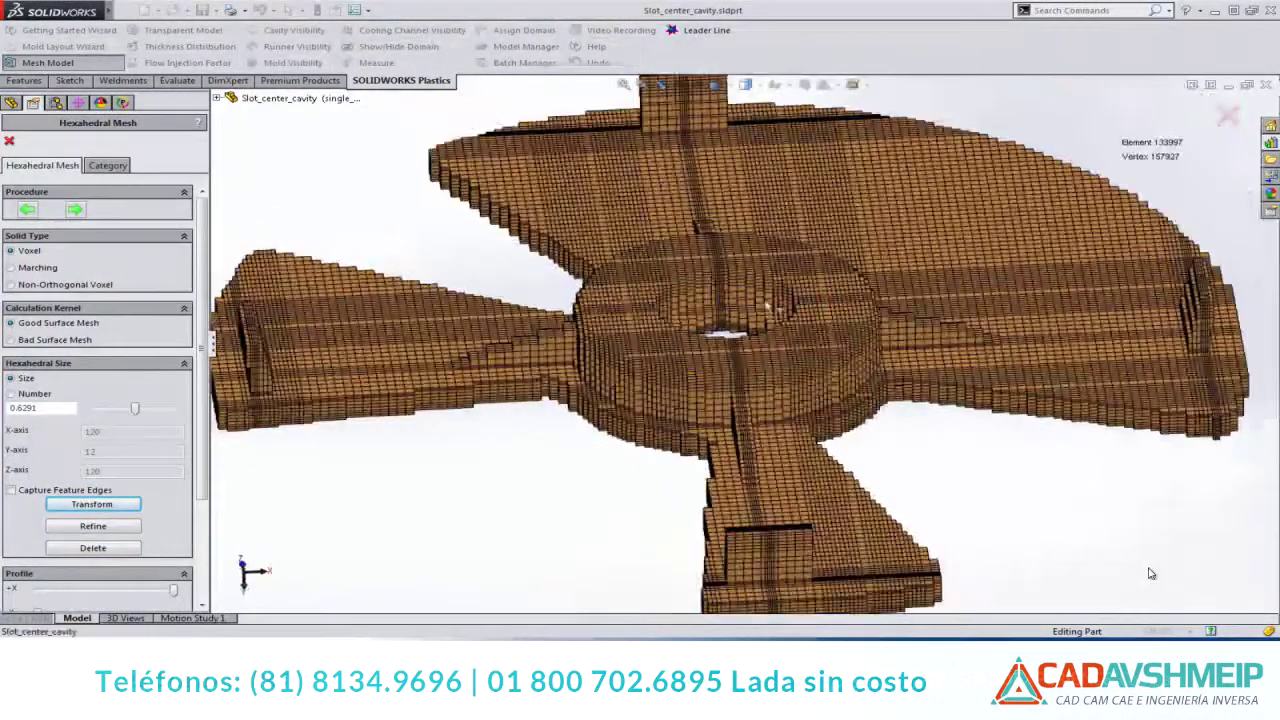
Regenerate the hexahedral mesh as Non-Orthogonal Voxel and accept it
click(11, 285)
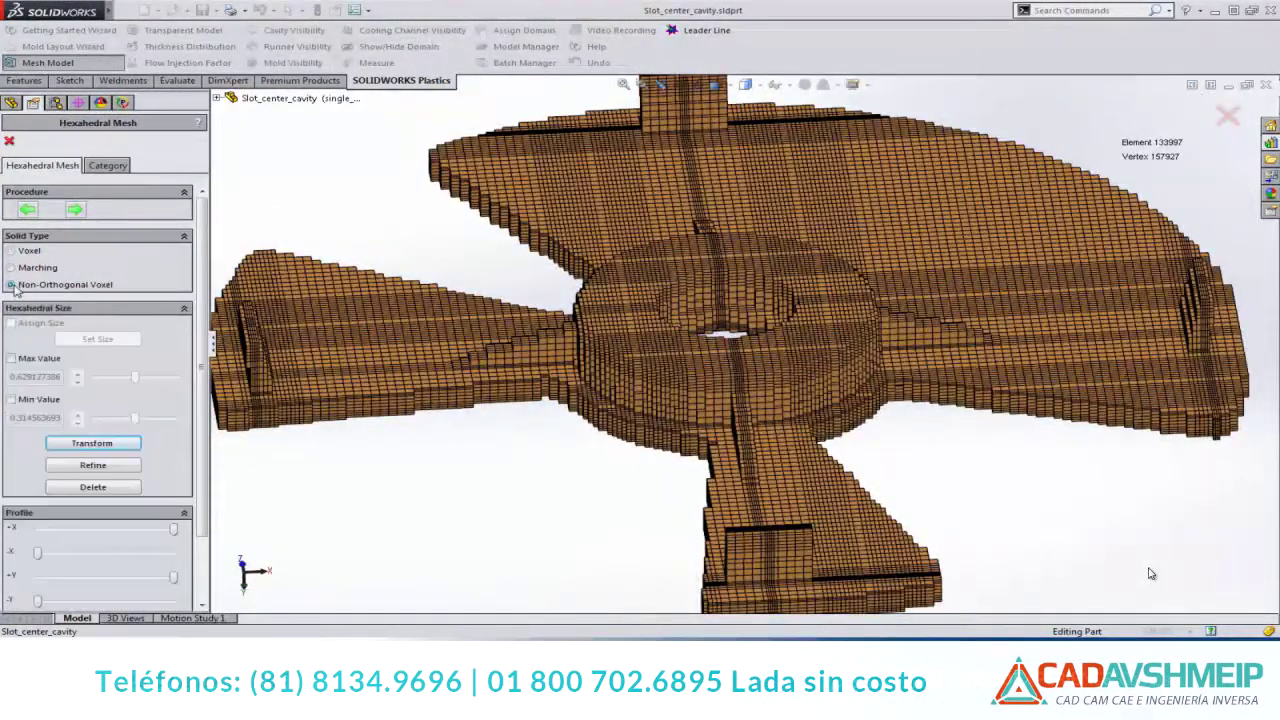
click(70, 443)
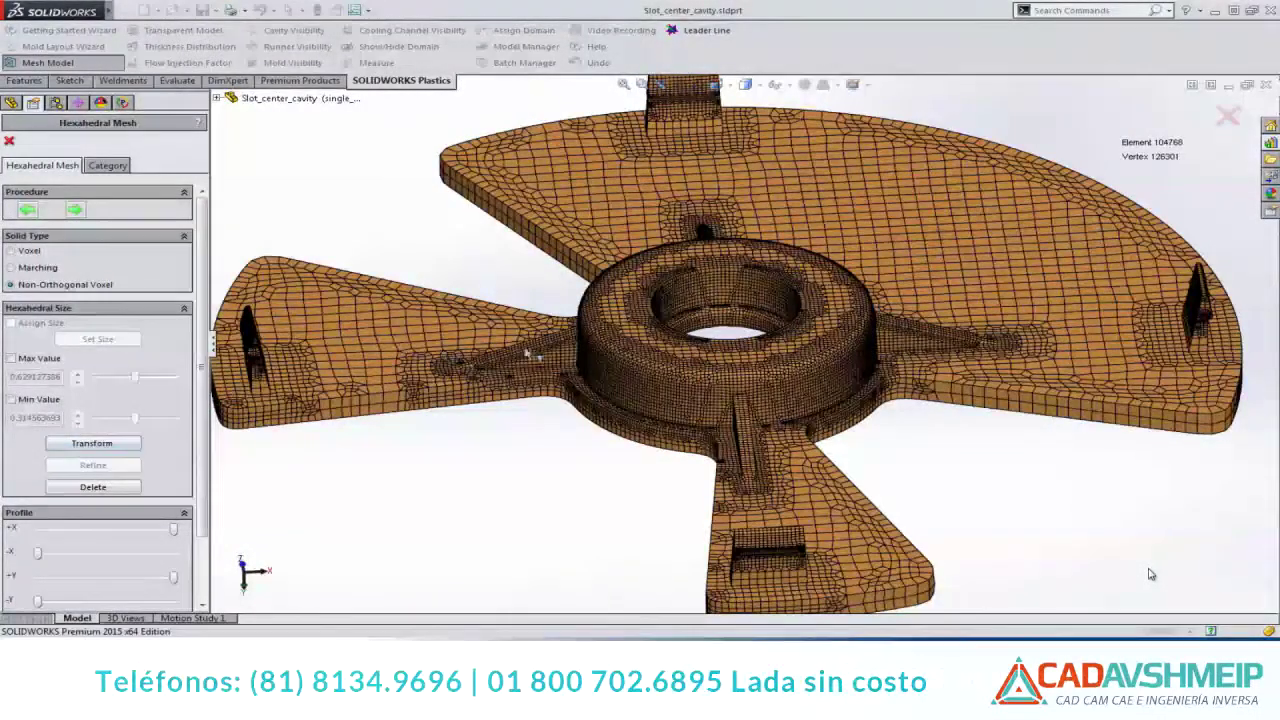
mouse_move(625, 374)
middle_down()
mouse_move(660, 385)
mouse_move(600, 380)
middle_up()
click(9, 142)
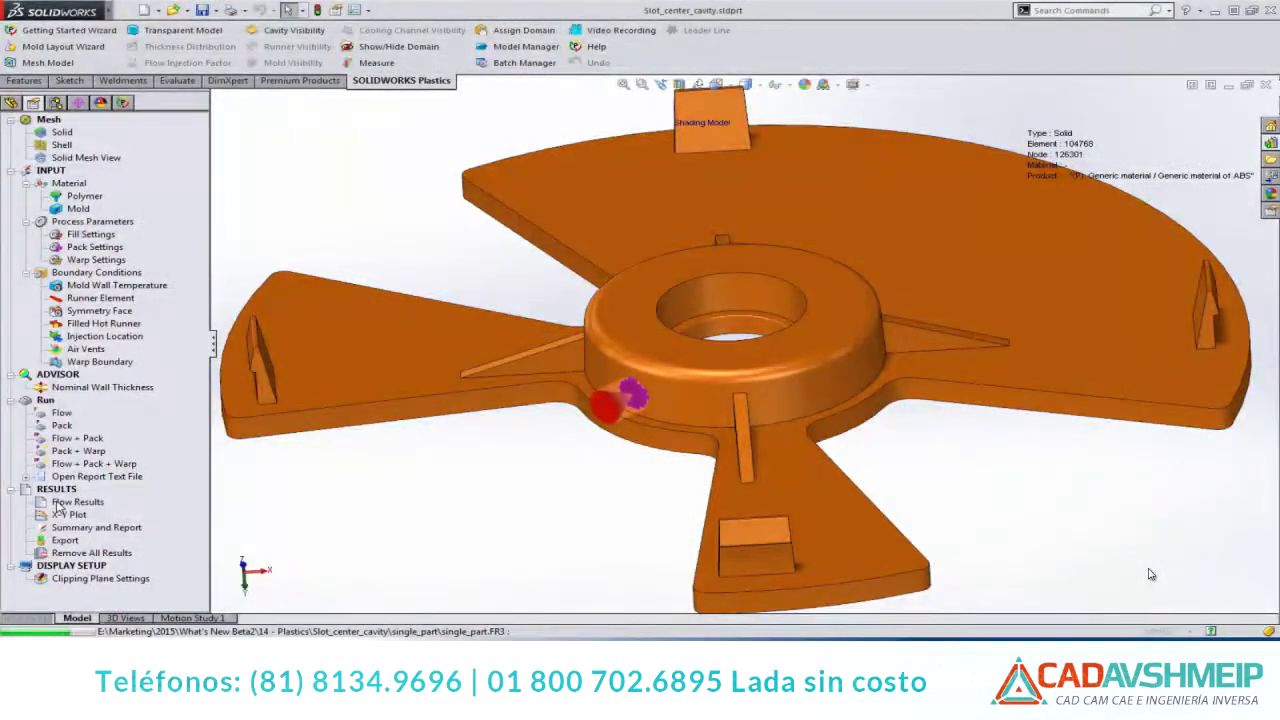
Animate the Fill Time result of the single part's flow results
double_click(58, 505)
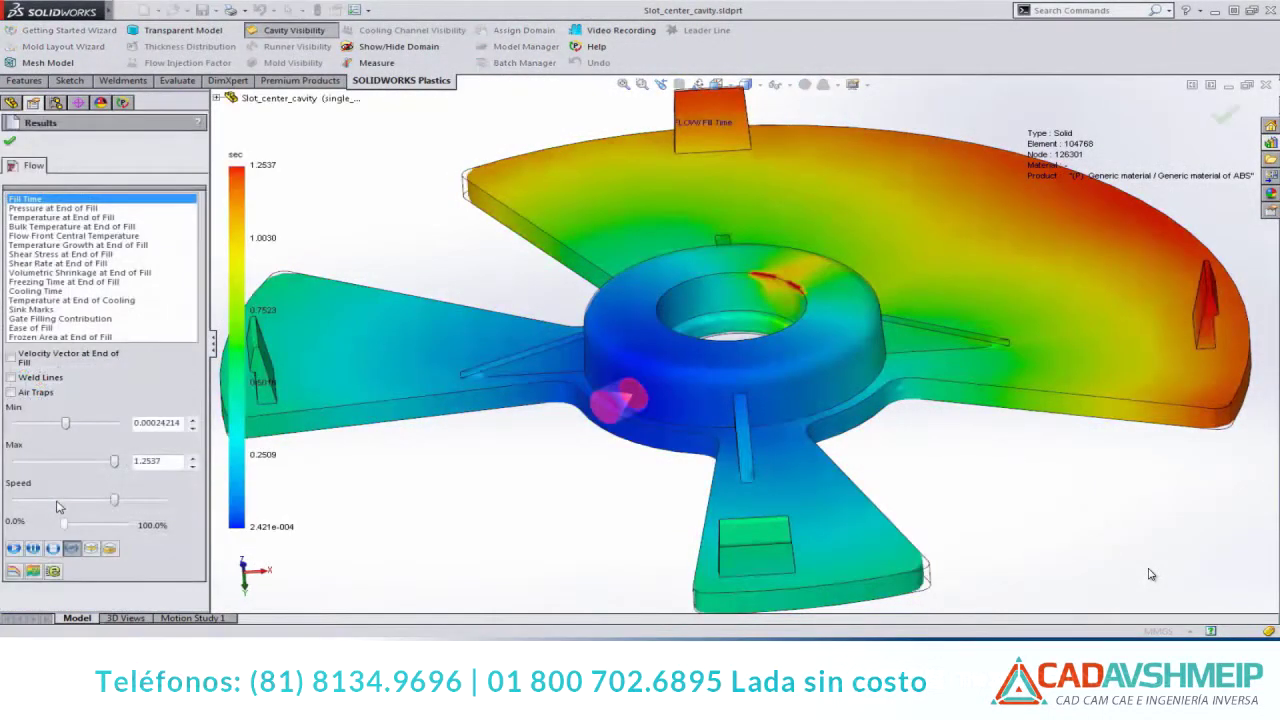
click(14, 549)
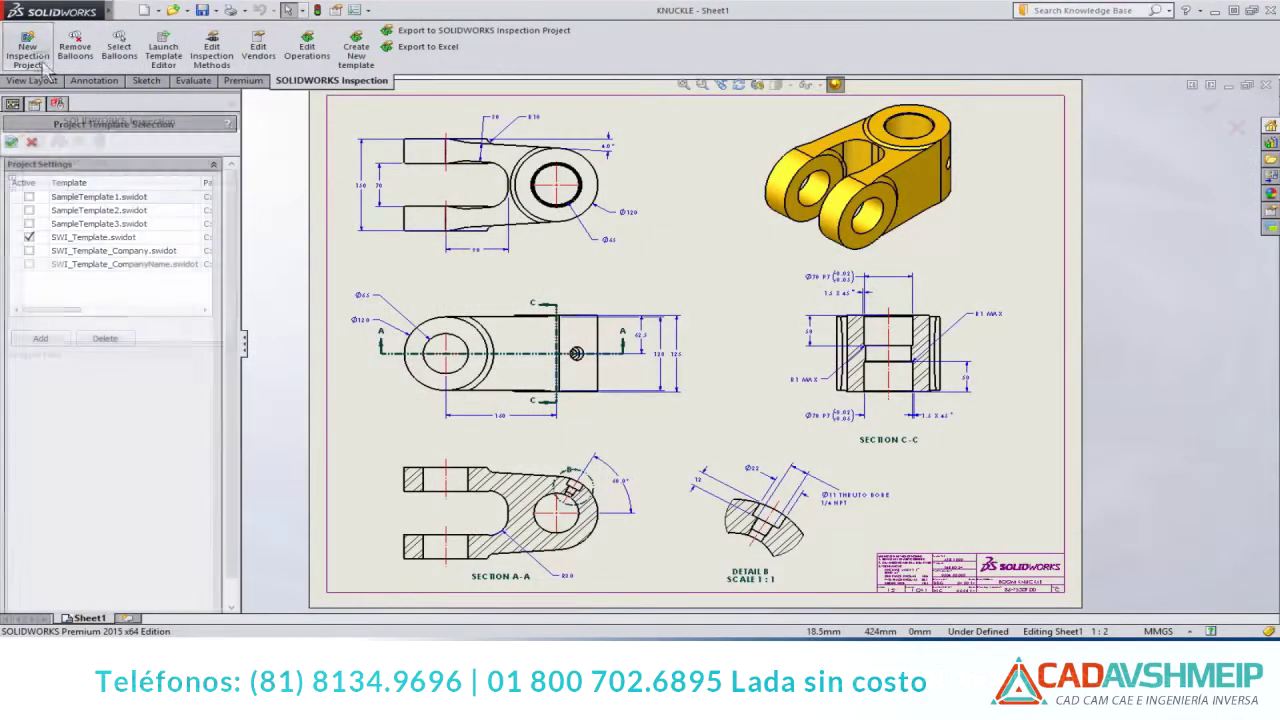
Use SWI_Template and link Part Number, Name, Revision and Document Number to custom properties
mouse_move(52, 310)
mouse_down()
mouse_move(150, 310)
mouse_move(50, 310)
mouse_up()
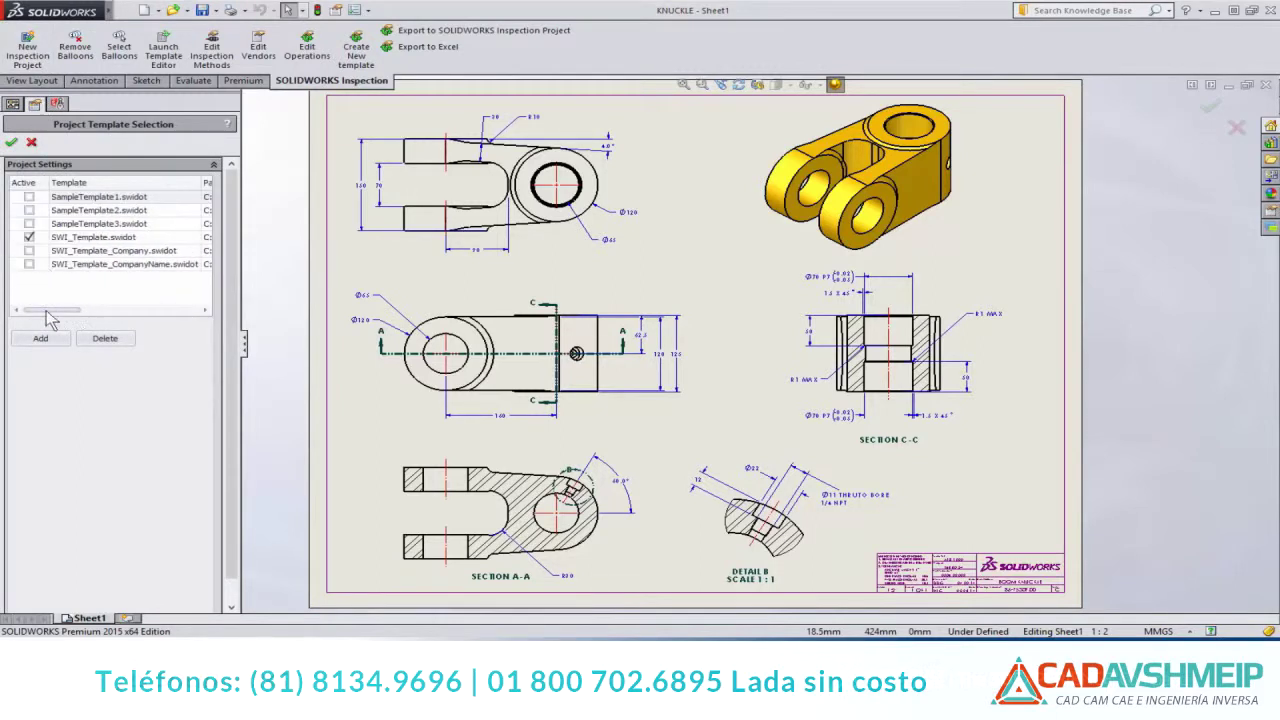
click(11, 142)
click(75, 203)
double_click(265, 76)
click(65, 219)
double_click(255, 89)
click(110, 234)
double_click(255, 104)
click(110, 253)
double_click(255, 119)
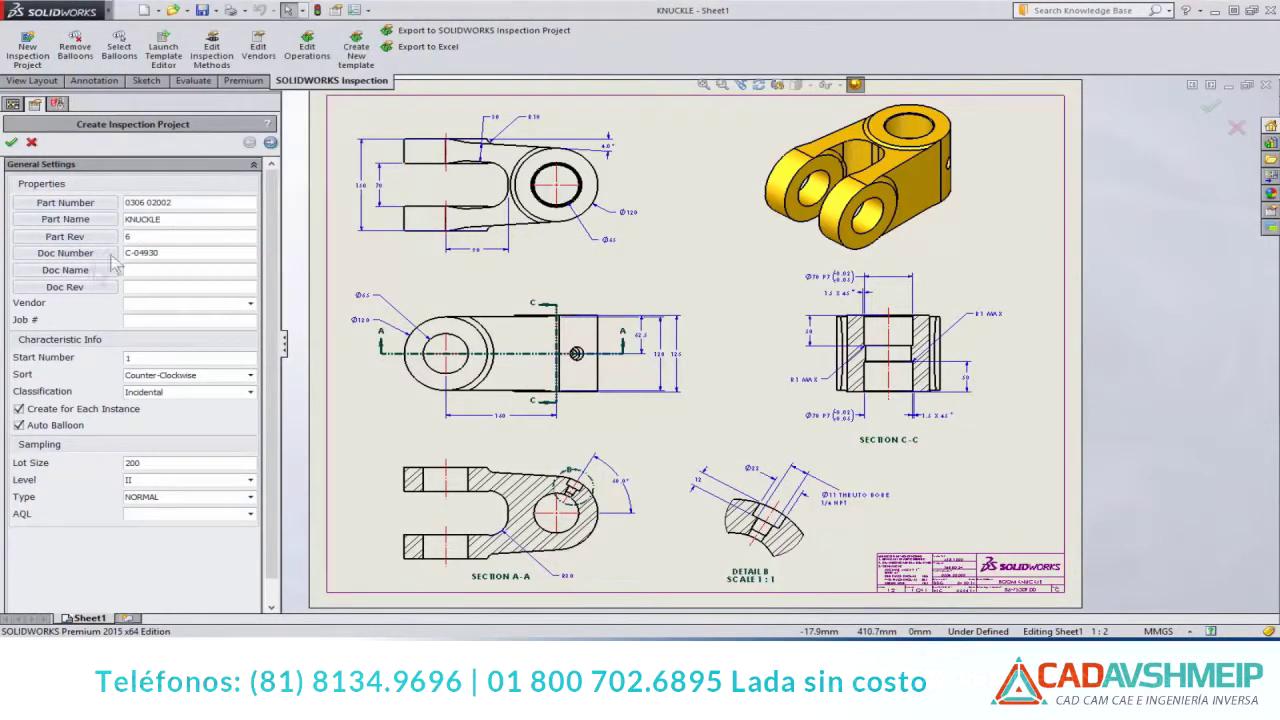
Accept the extraction and tolerance settings to balloon the drawing, keeping them as a new template
click(270, 143)
click(270, 143)
click(110, 383)
click(11, 142)
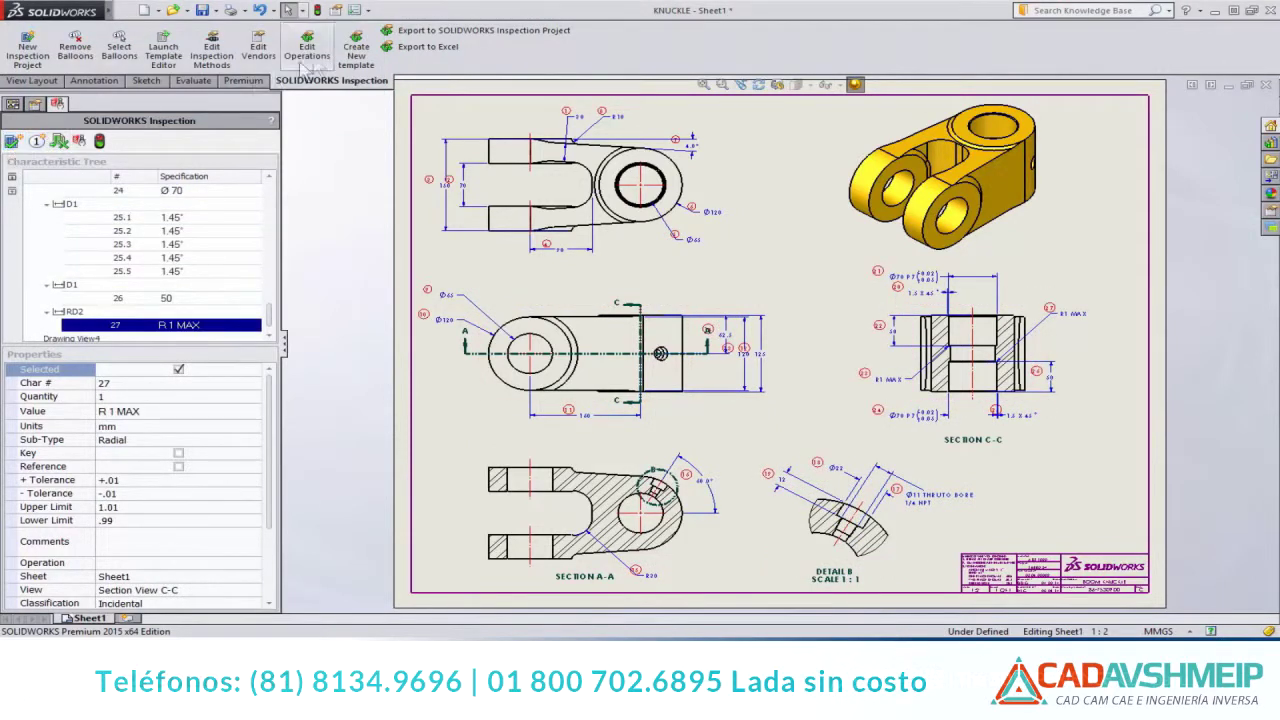
click(357, 50)
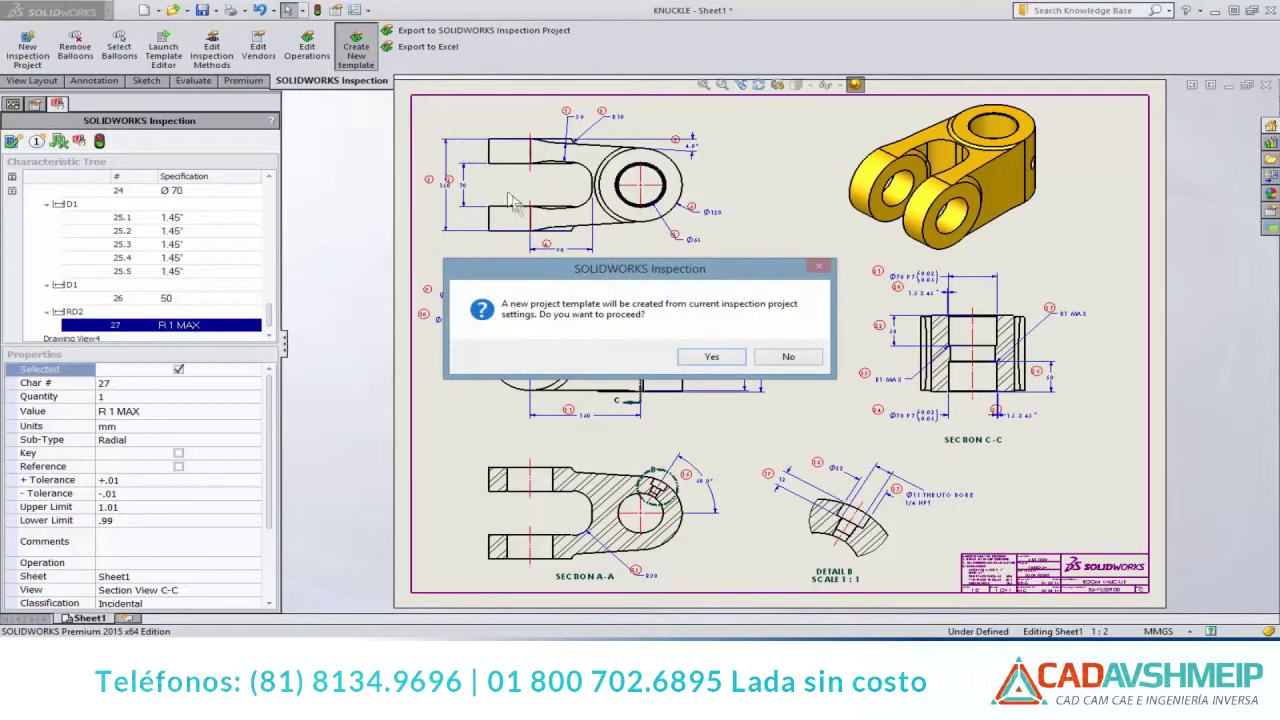
Save the project settings as the new template SWI_NEW
click(712, 357)
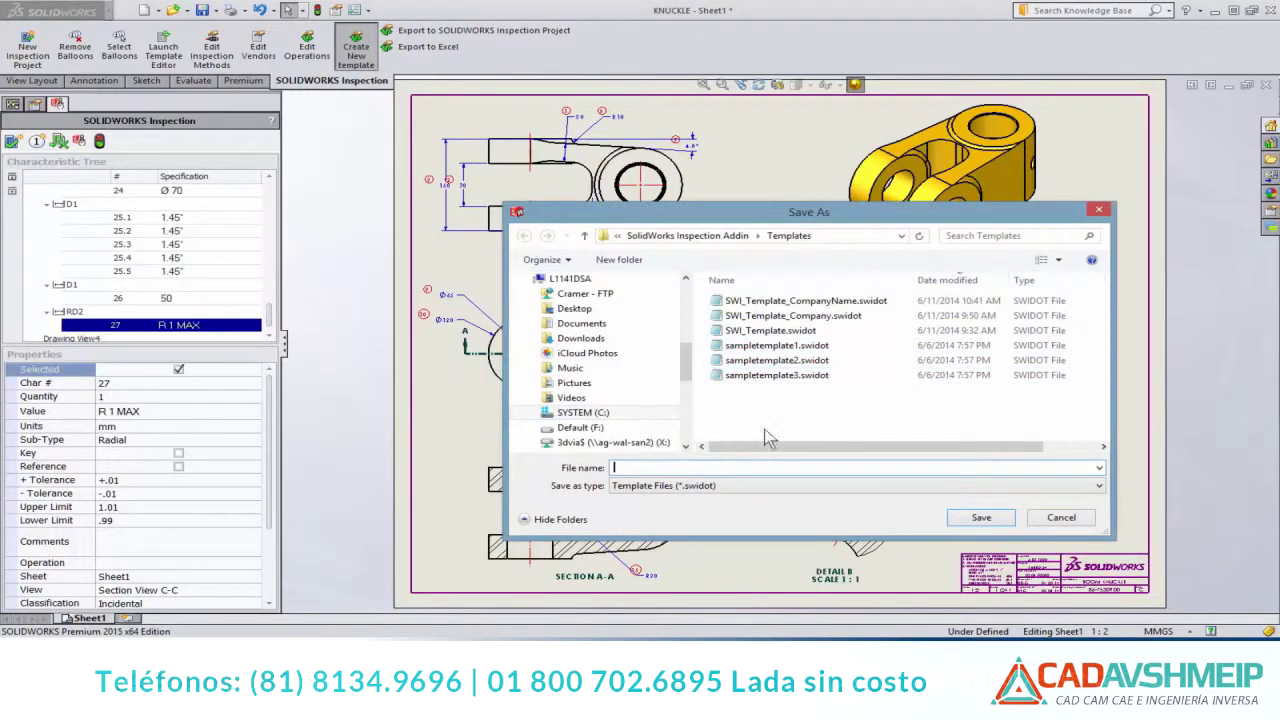
text(SWI_NEW_Template_Compa)
key(Return)
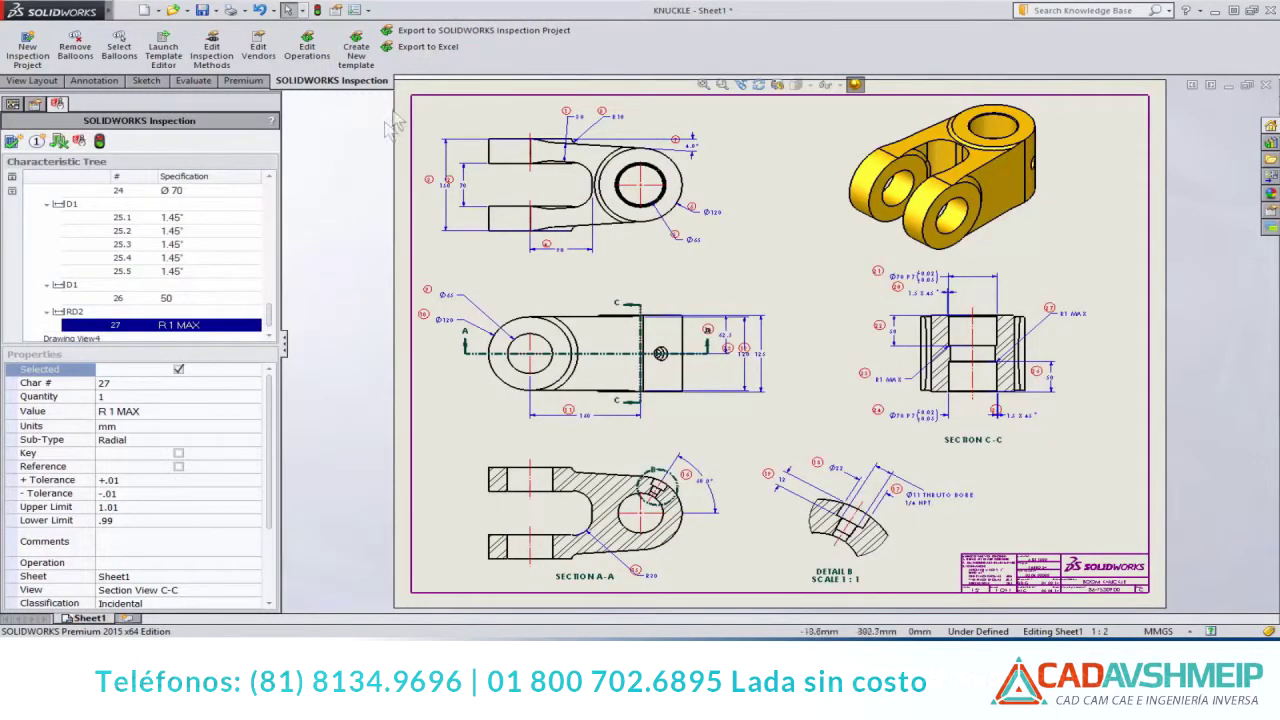
Export the drawing as Inspection project SWI_KNUCKLE.ixprj in the 2015 folder
click(445, 32)
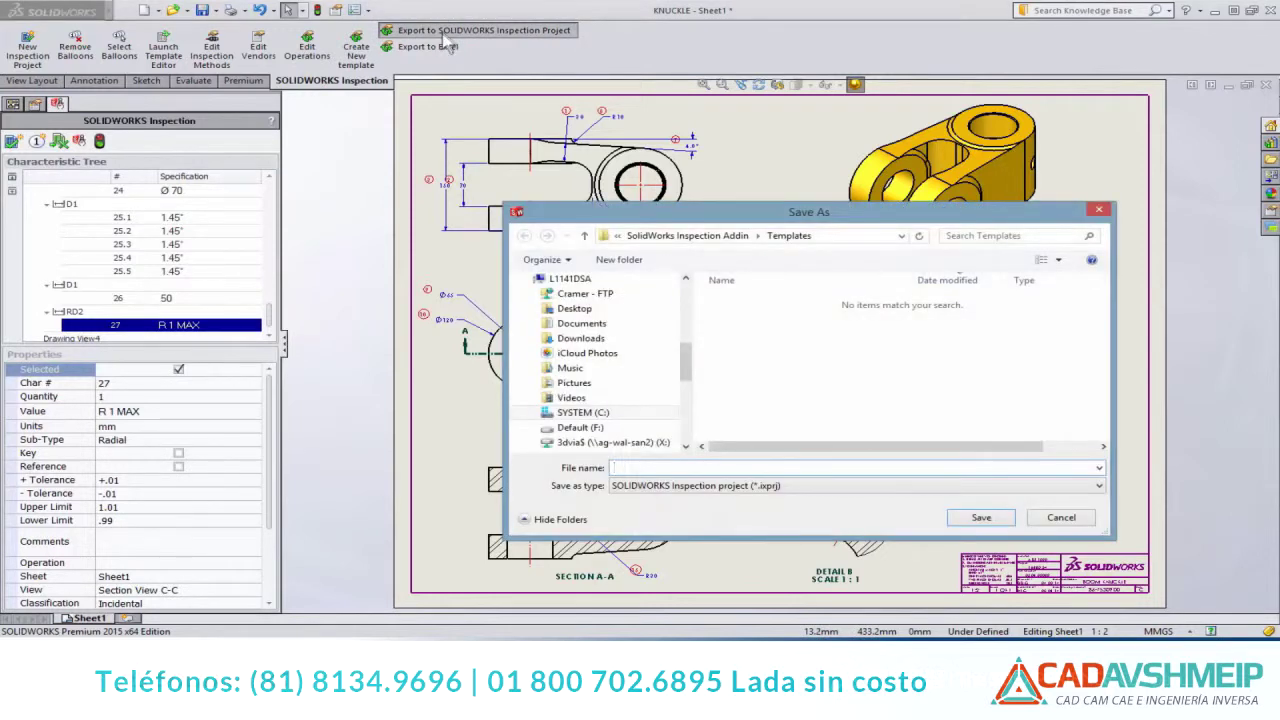
scroll(590, 380, up, 3)
scroll(570, 405, up, 2)
click(561, 414)
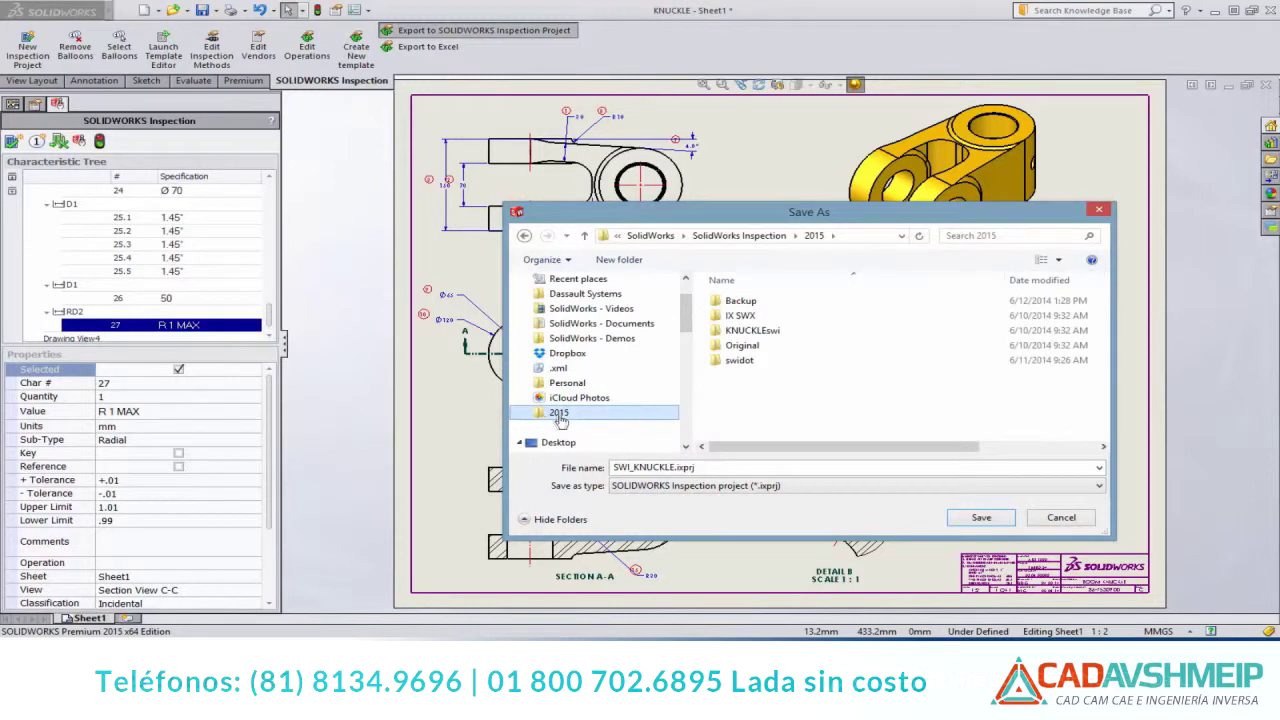
click(978, 518)
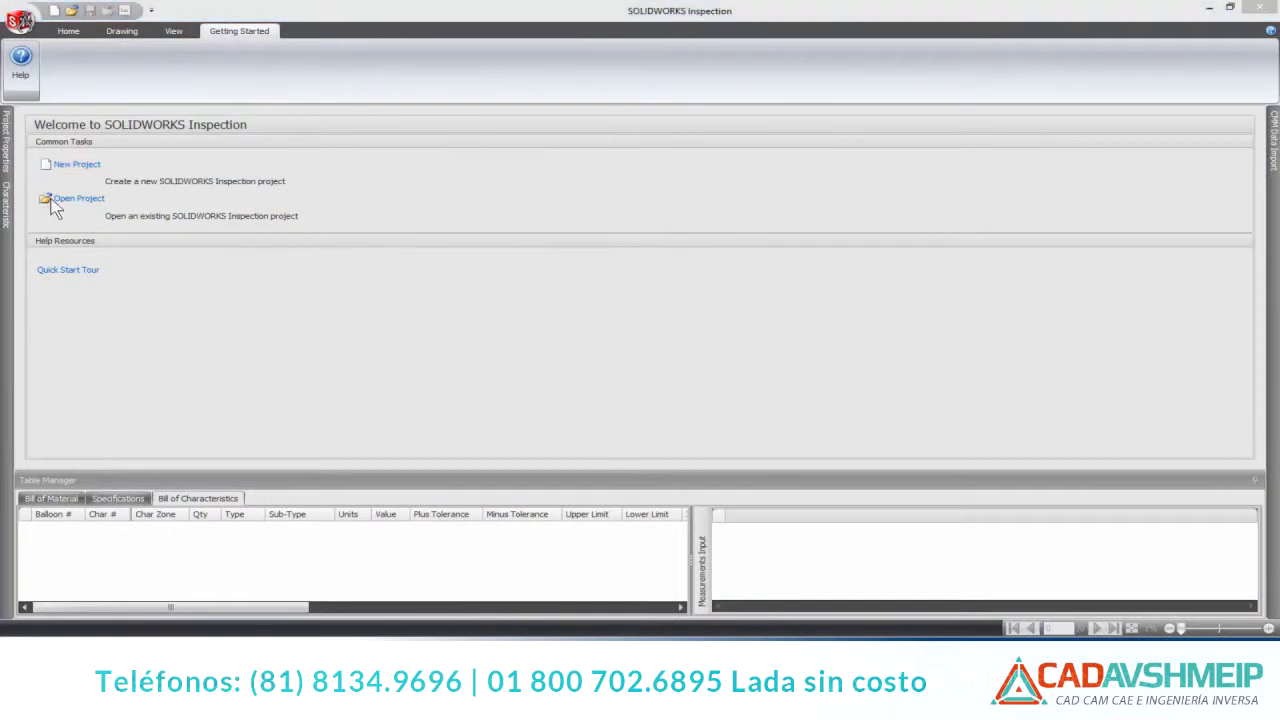
Open SWI_KNUCKLE from the 2015 folder in standalone Inspection and fit the sheet in view
click(55, 200)
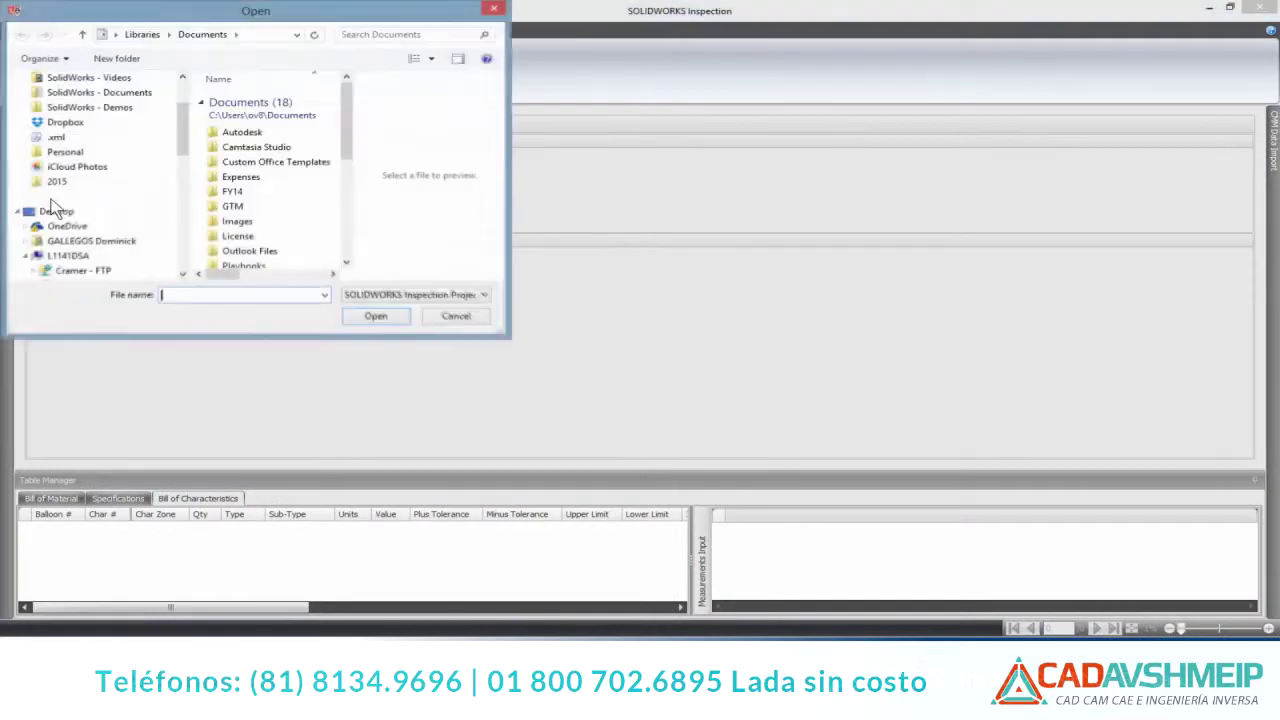
click(57, 182)
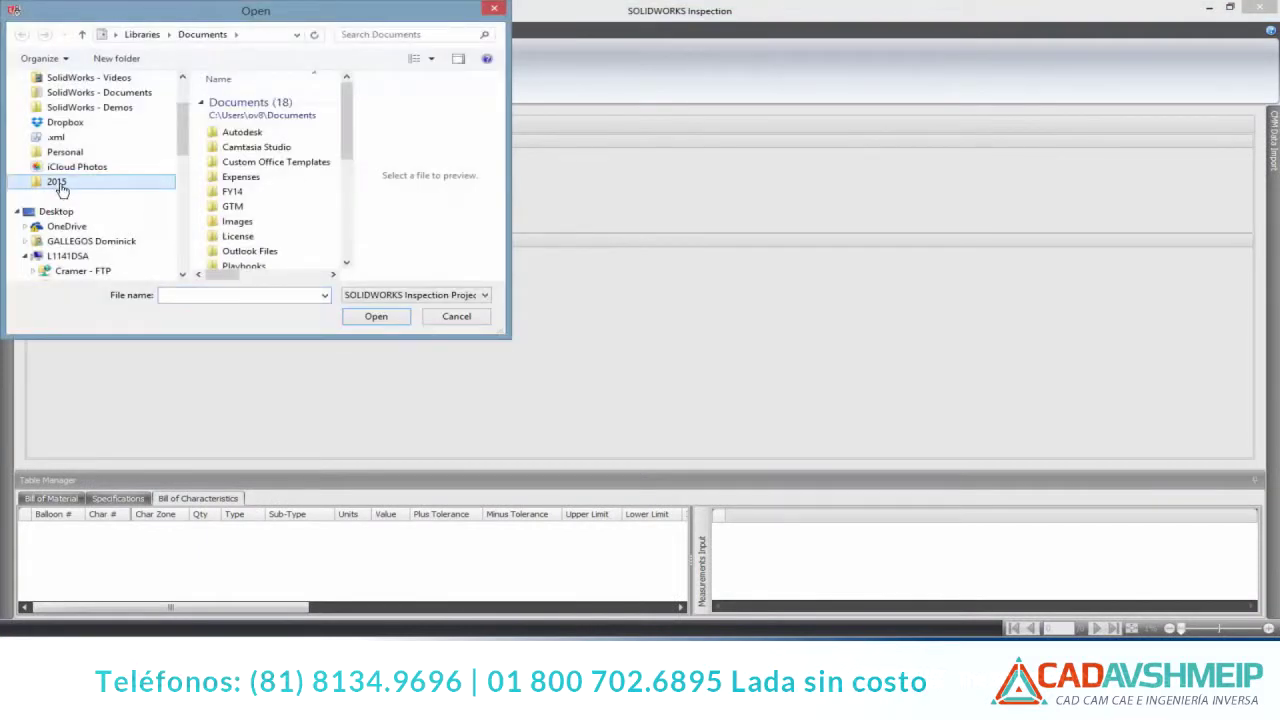
double_click(245, 173)
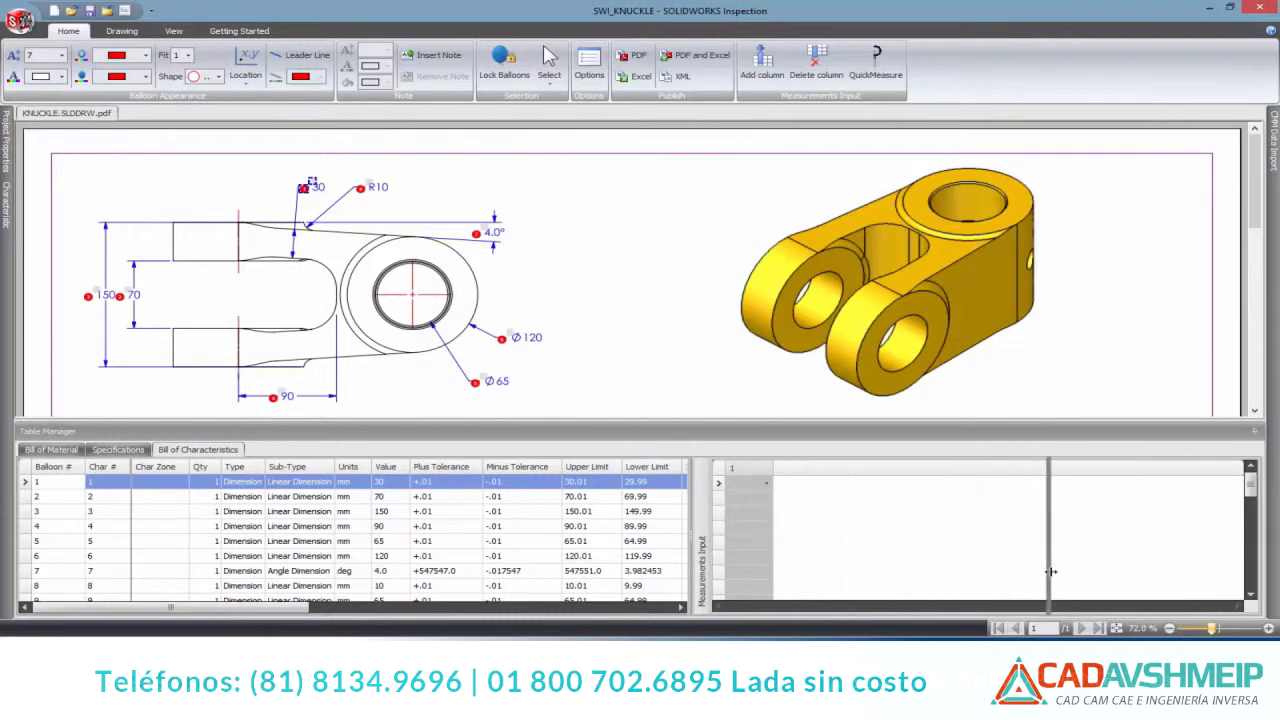
click(1117, 628)
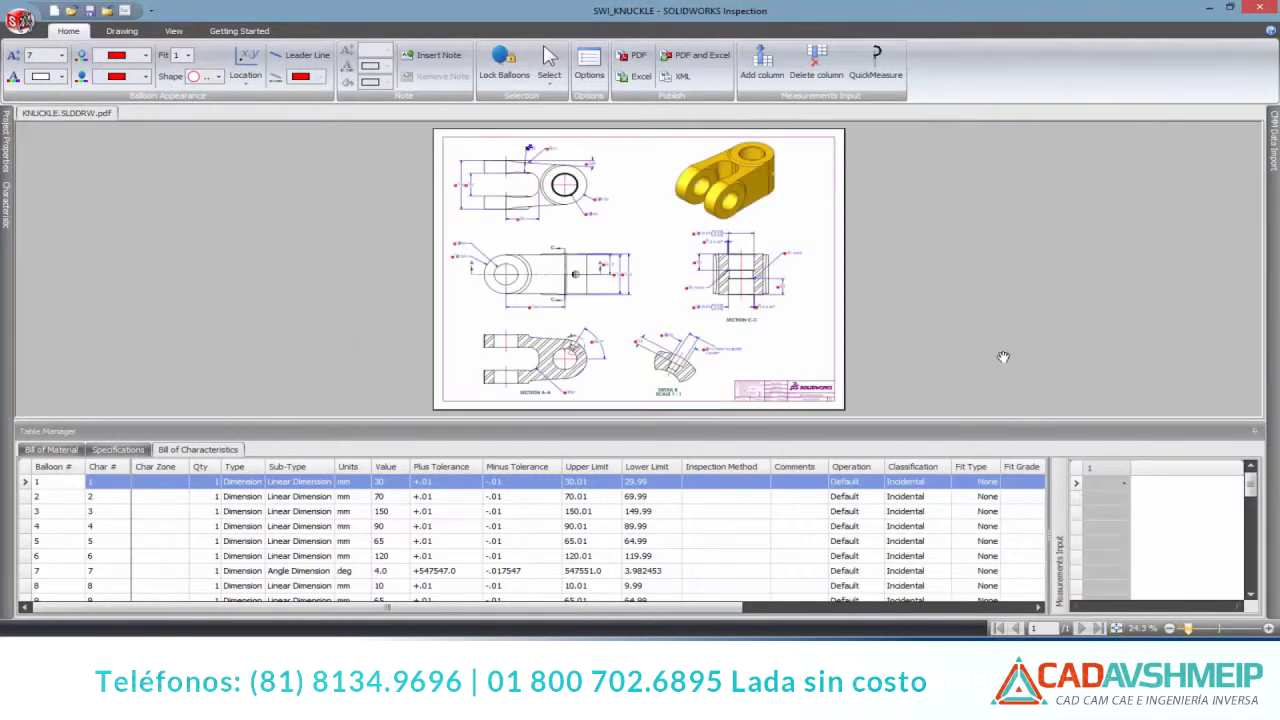
Set every balloon to text size 12 and fit 3
click(55, 505)
key(ctrl+a)
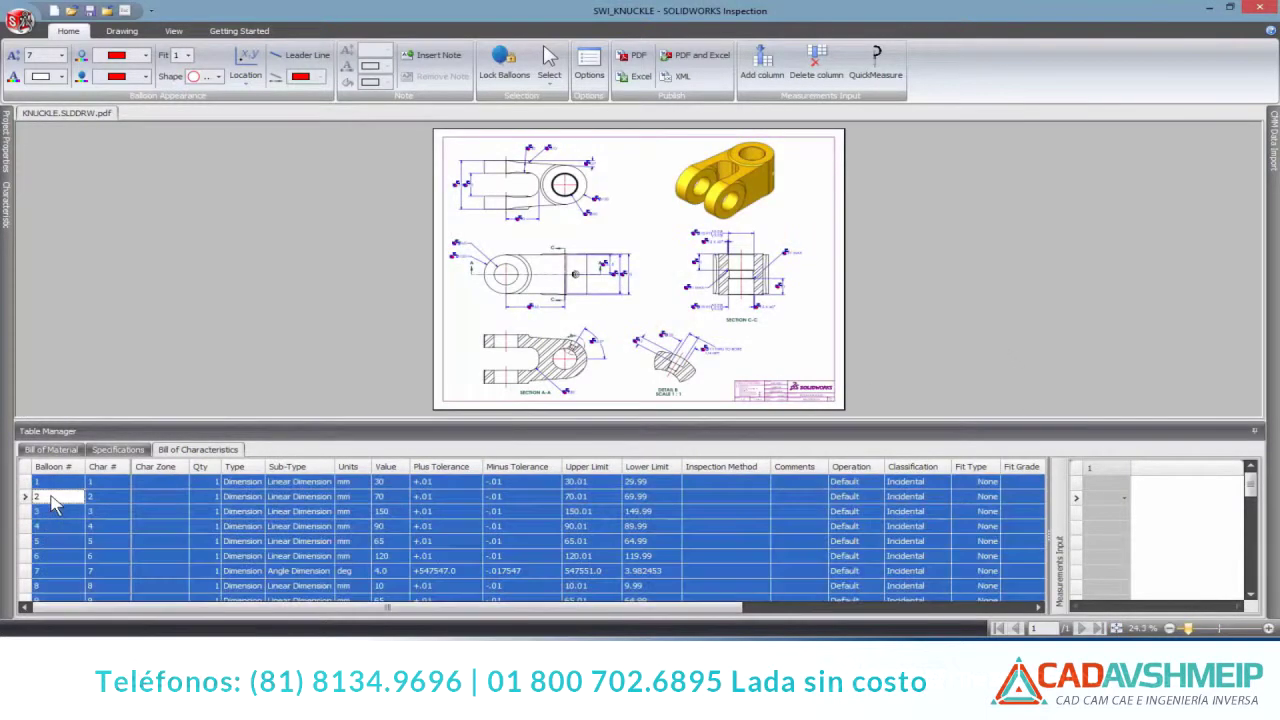
click(62, 55)
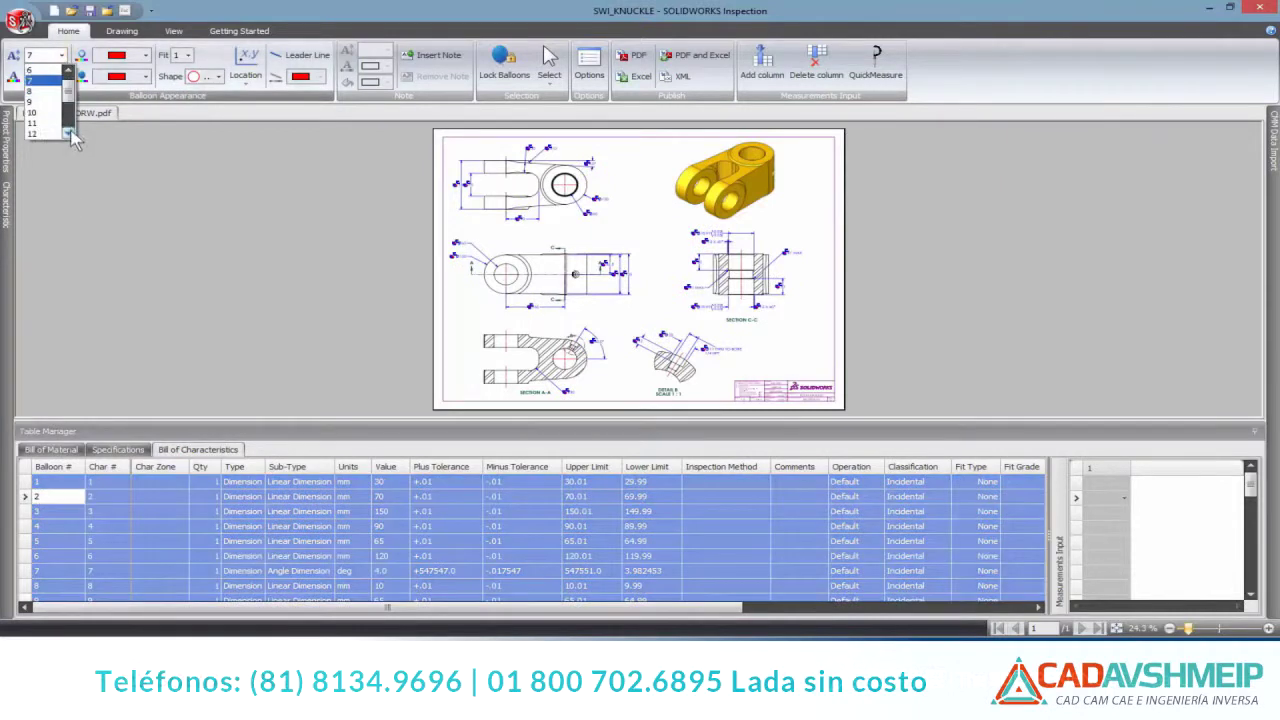
click(47, 133)
click(187, 55)
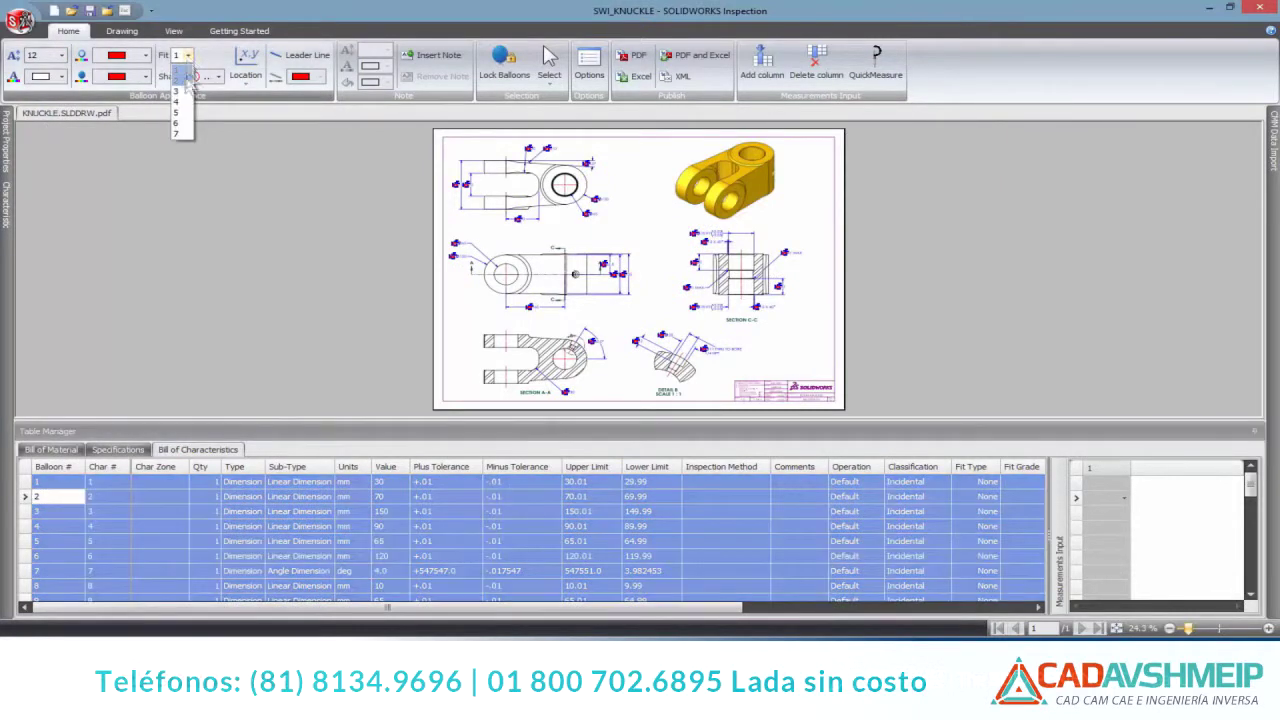
click(180, 90)
Set Digital Calipers as the inspection method for characteristics 9 and 10
click(47, 497)
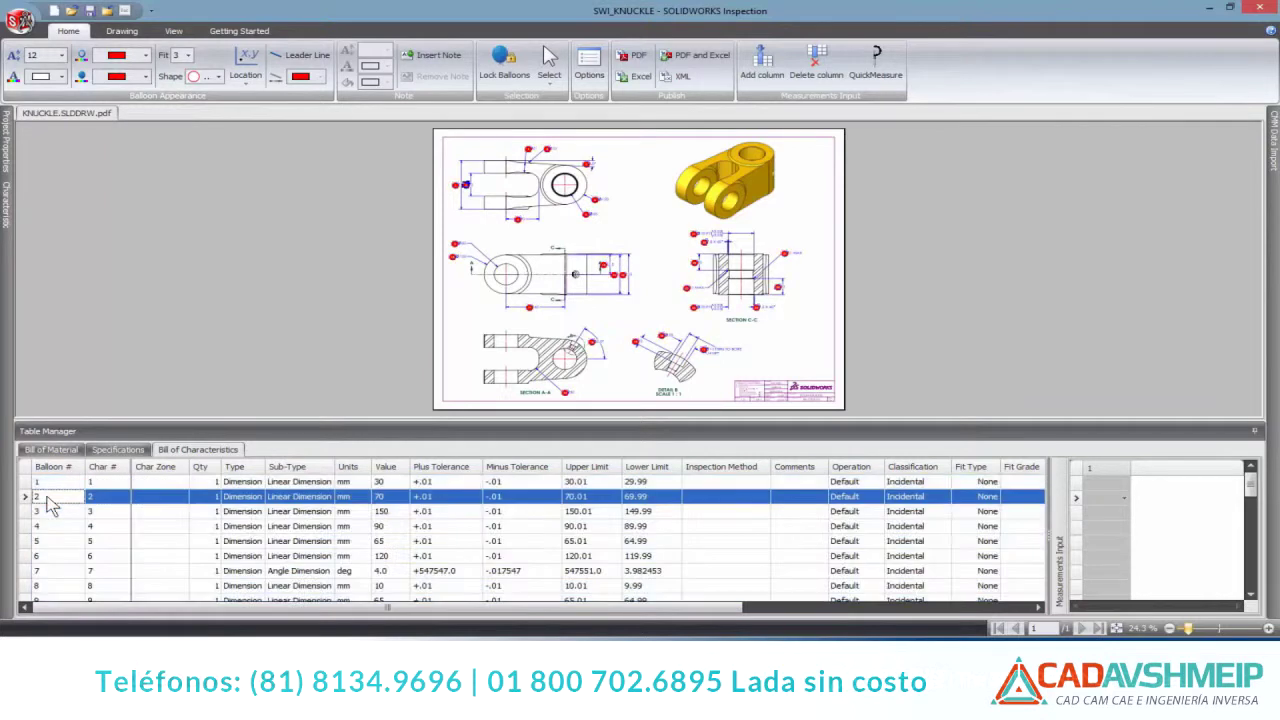
scroll(55, 510, down, 3)
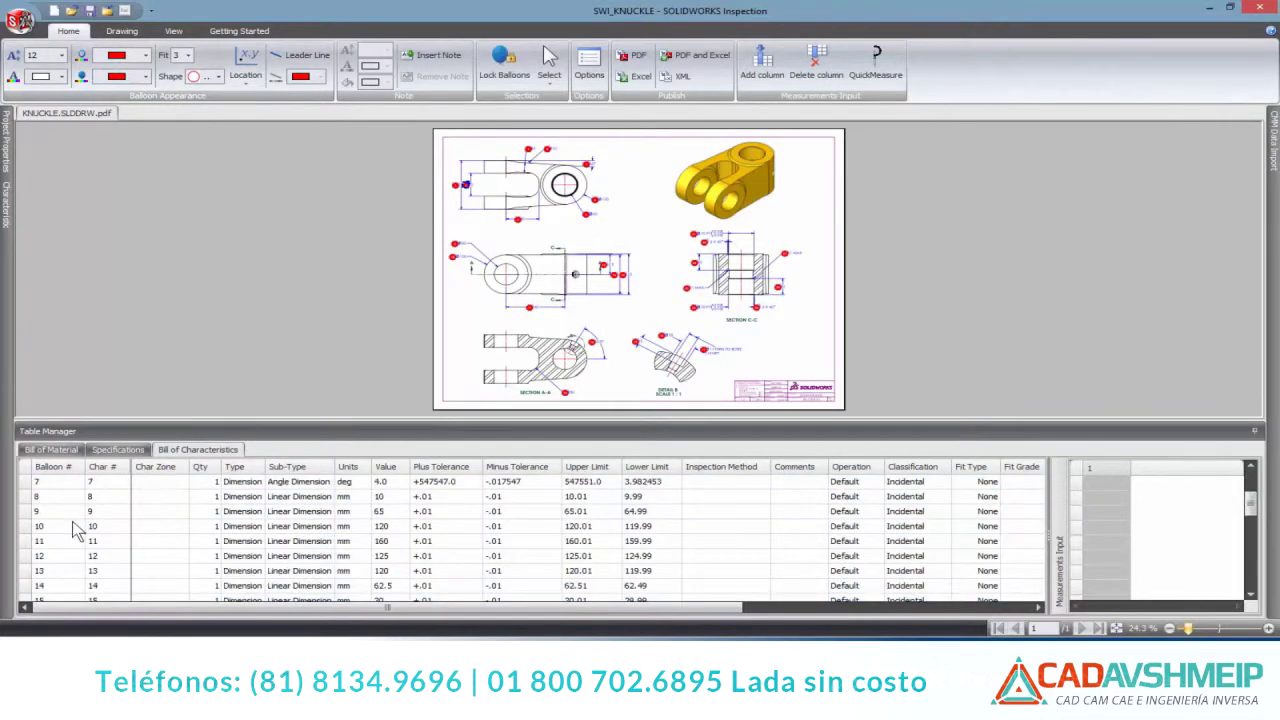
click(38, 530)
click(765, 535)
click(765, 528)
click(742, 563)
click(764, 512)
click(765, 512)
click(742, 548)
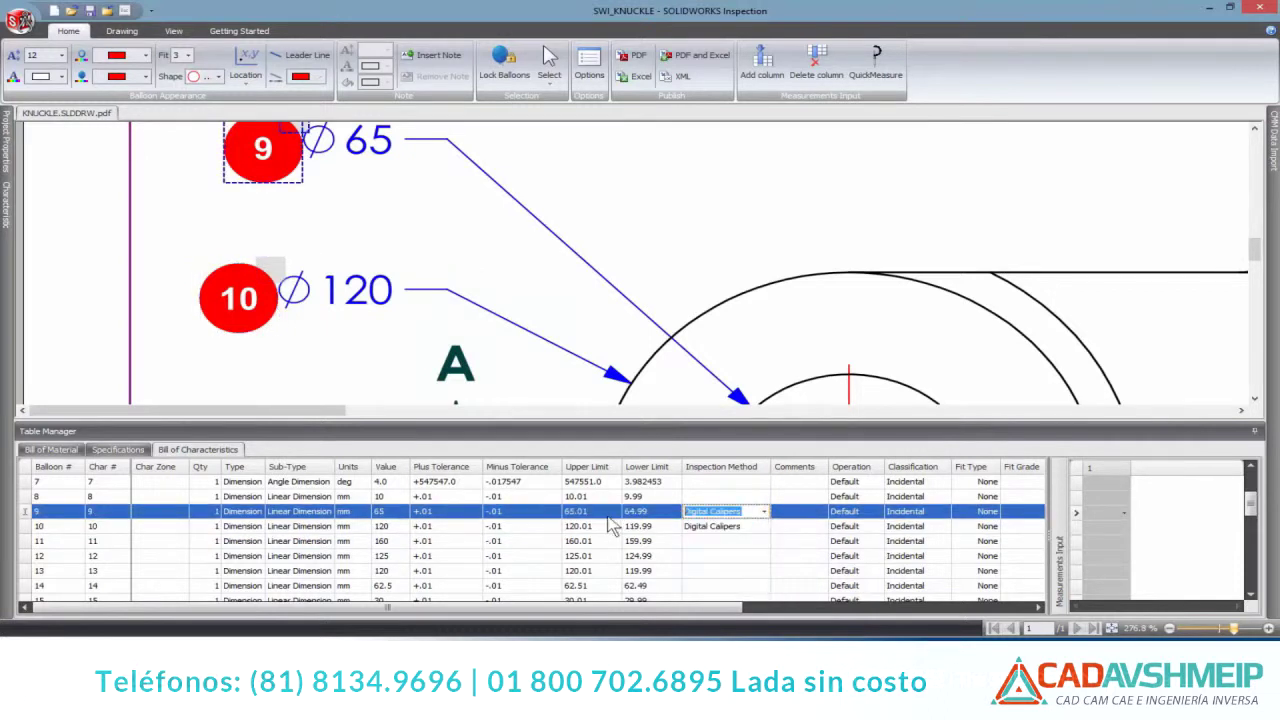
click(790, 515)
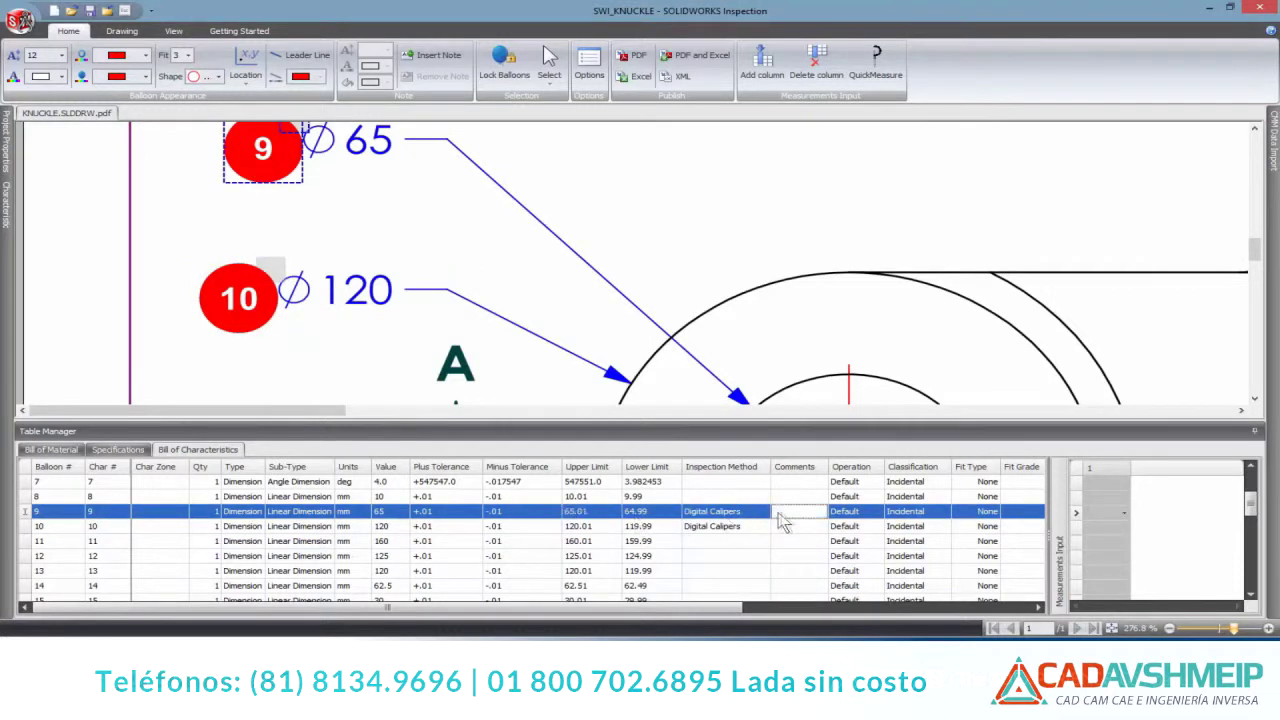
Record measurements 160.00, 124.85 and 119.99 for characteristics 11–13
click(658, 540)
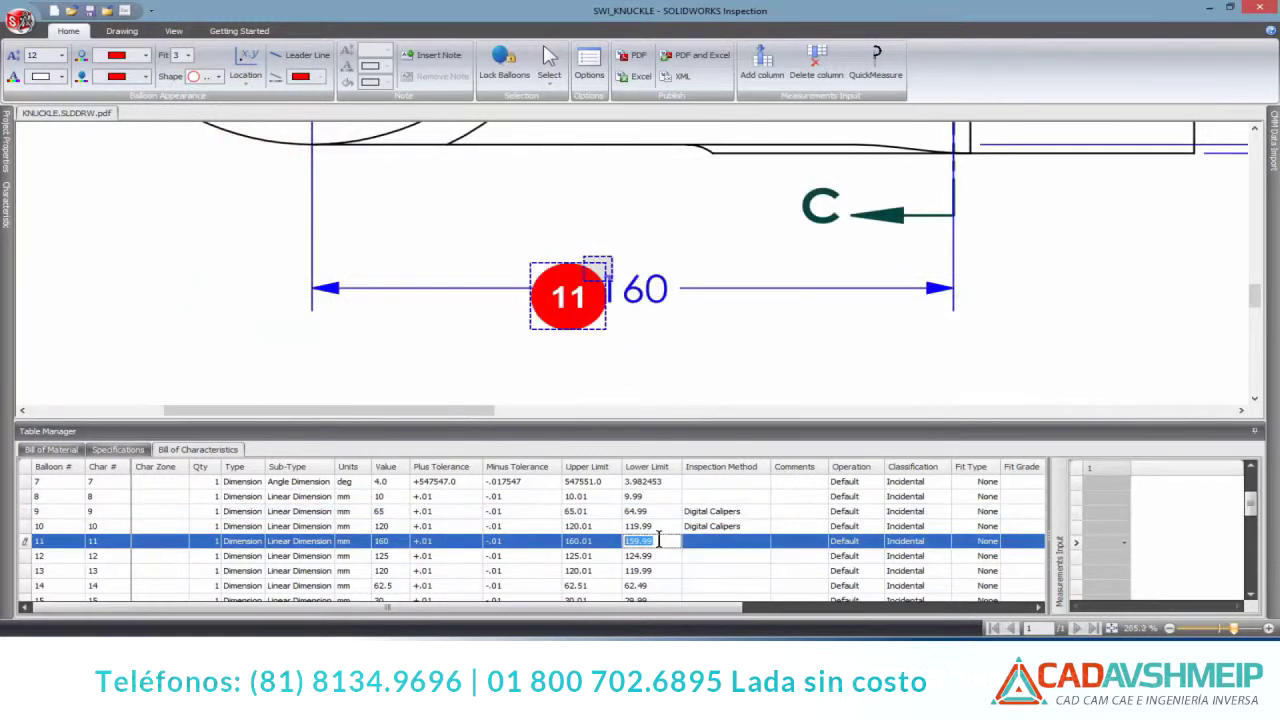
click(1072, 543)
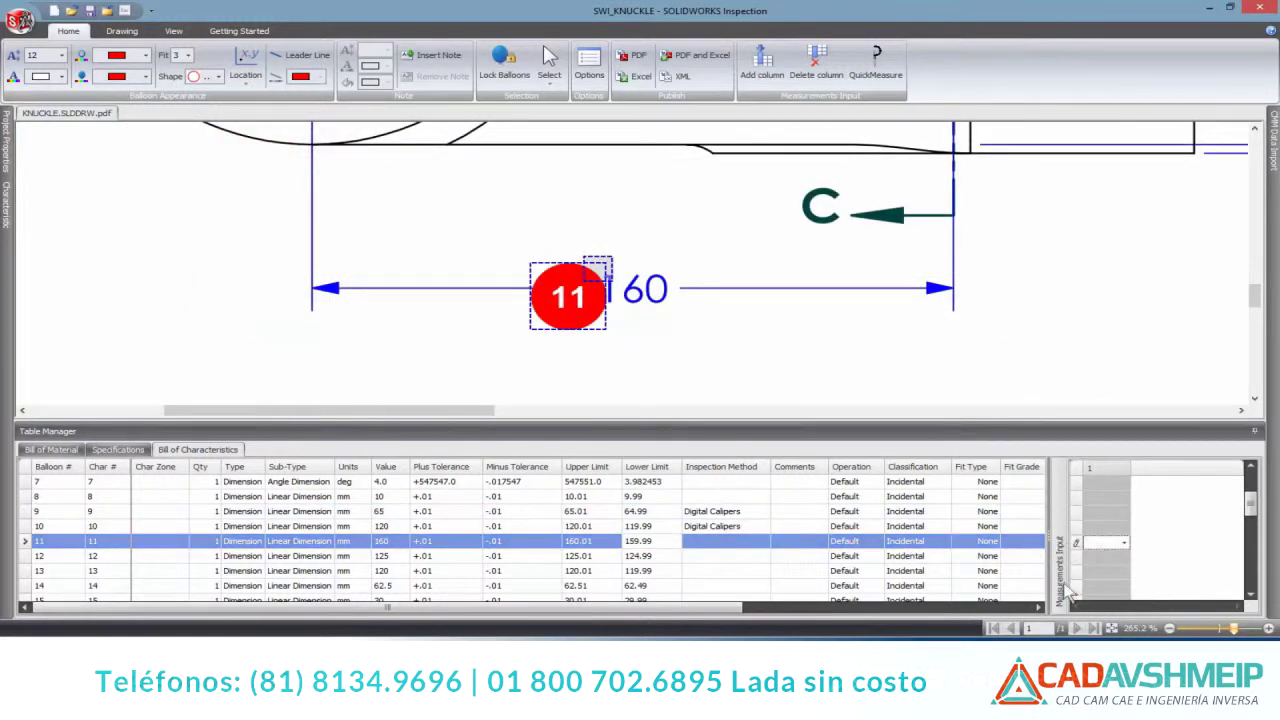
text(160.00)
key(Return)
text(124.85)
key(Return)
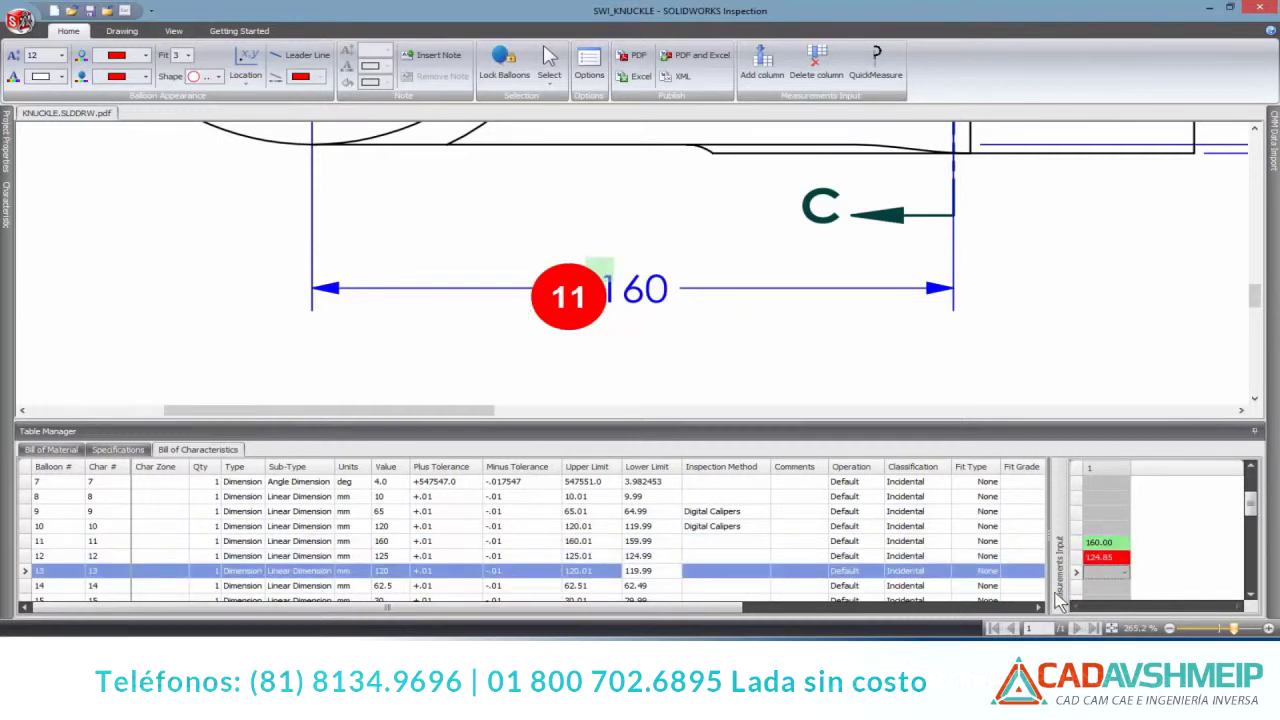
text(119.99)
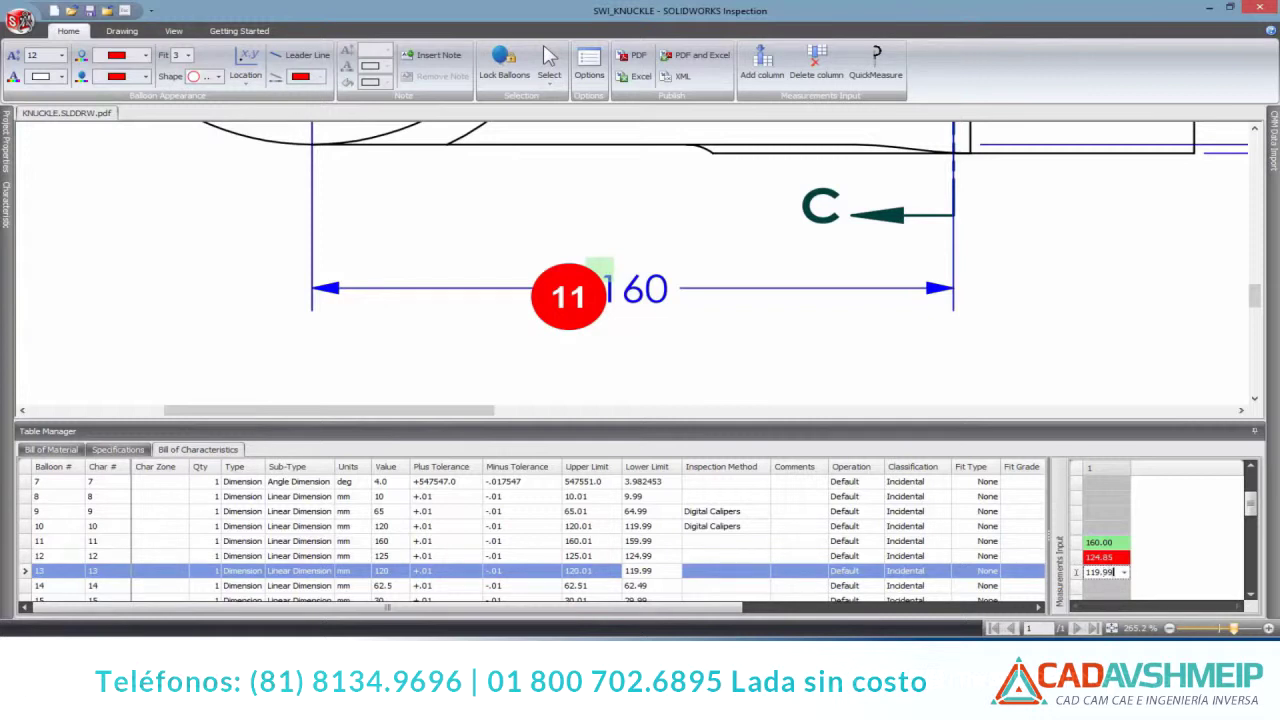
key(Return)
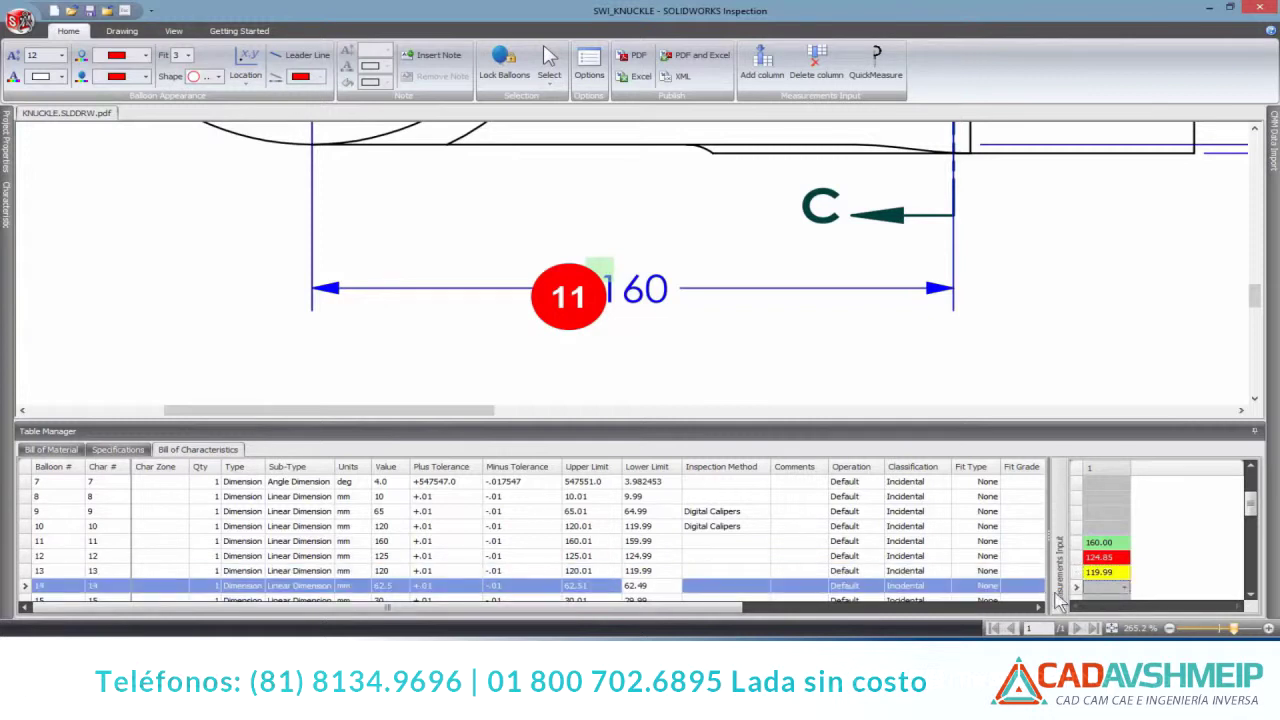
click(1112, 628)
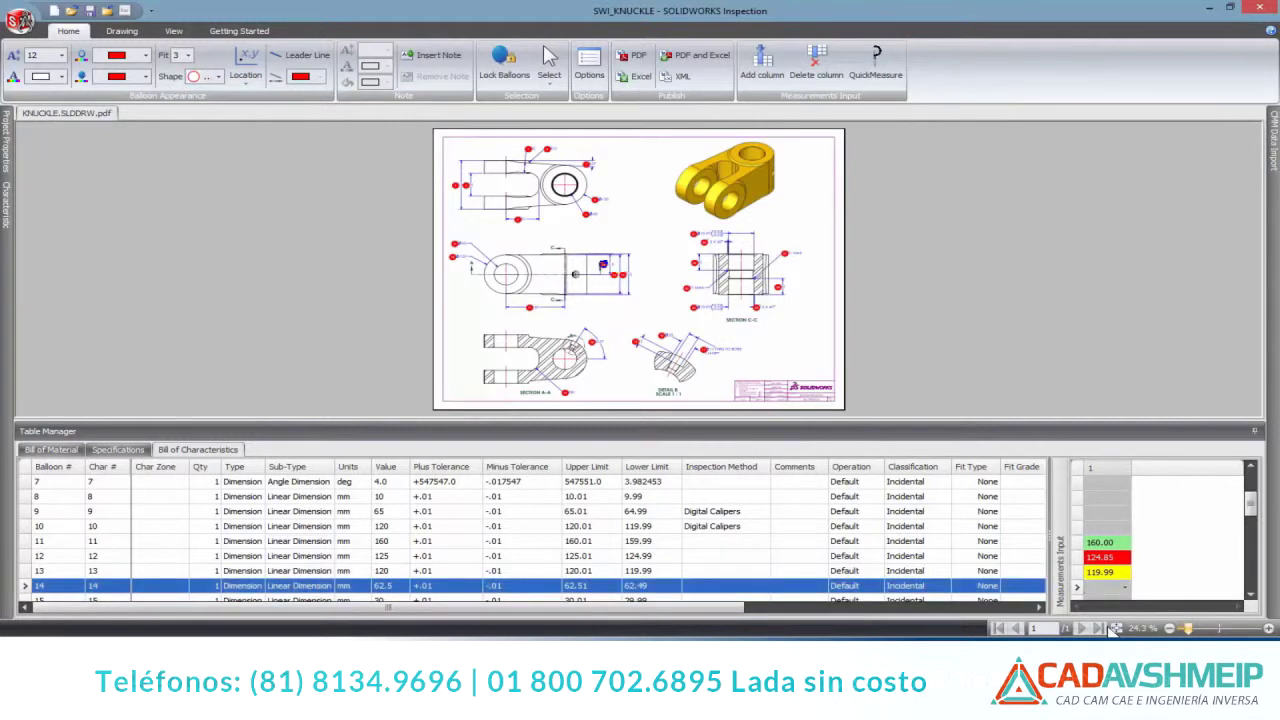
Rename the measurement column to Sample A and add a Sample B column
right_click(1110, 470)
click(1124, 496)
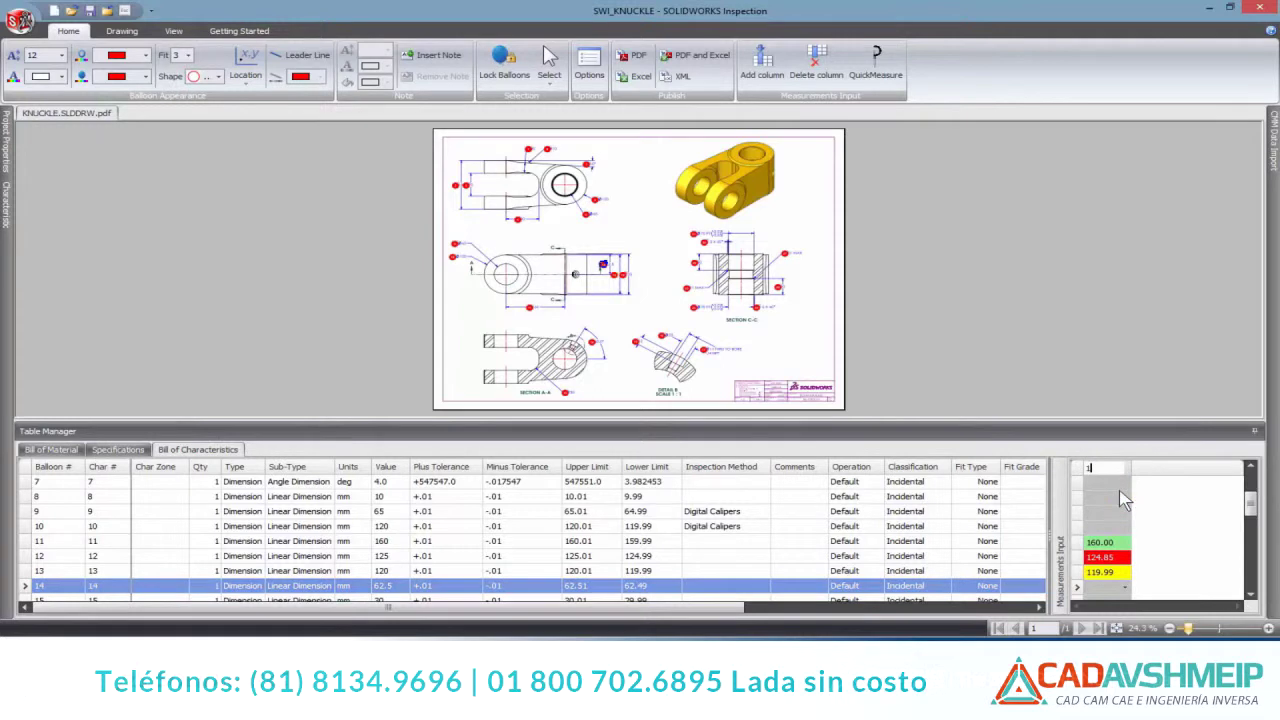
text(Sample A)
click(1128, 497)
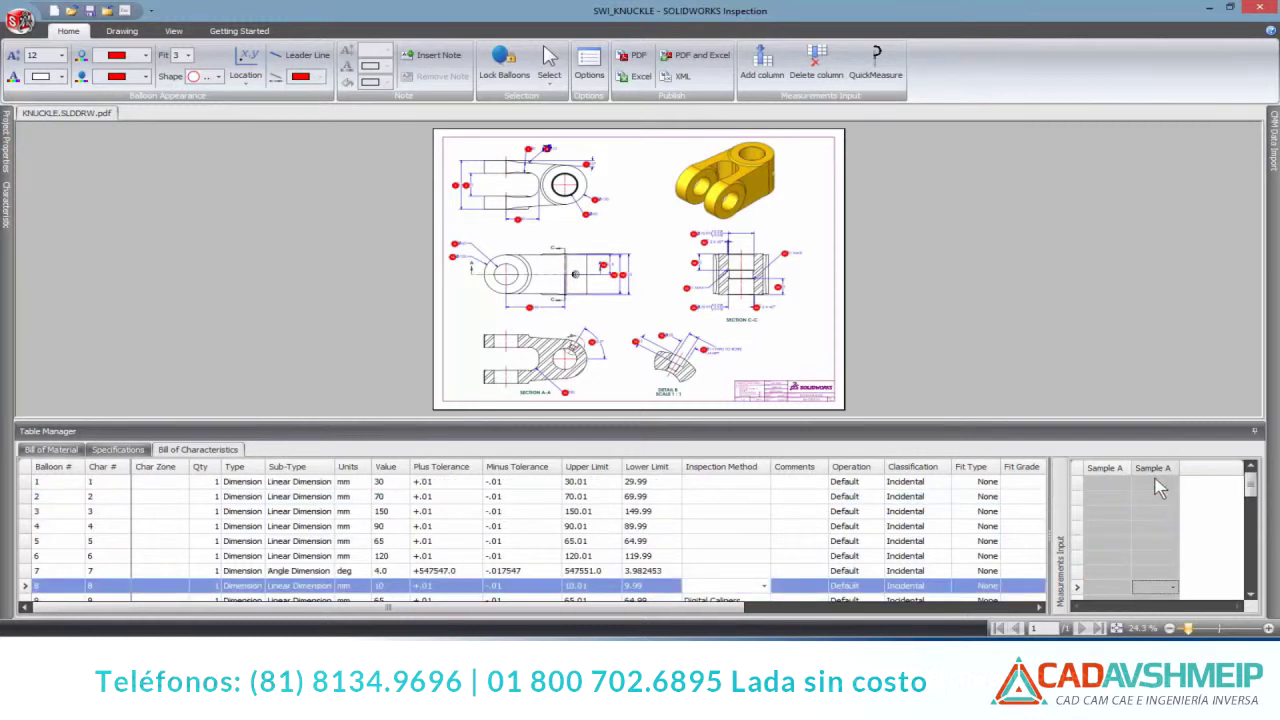
right_click(1156, 470)
click(1170, 491)
key(BackSpace)
text(B)
key(Return)
Enter Sample B values 159.95, 140.80 and 120.01 for characteristics 11–13
scroll(1200, 525, down, 2)
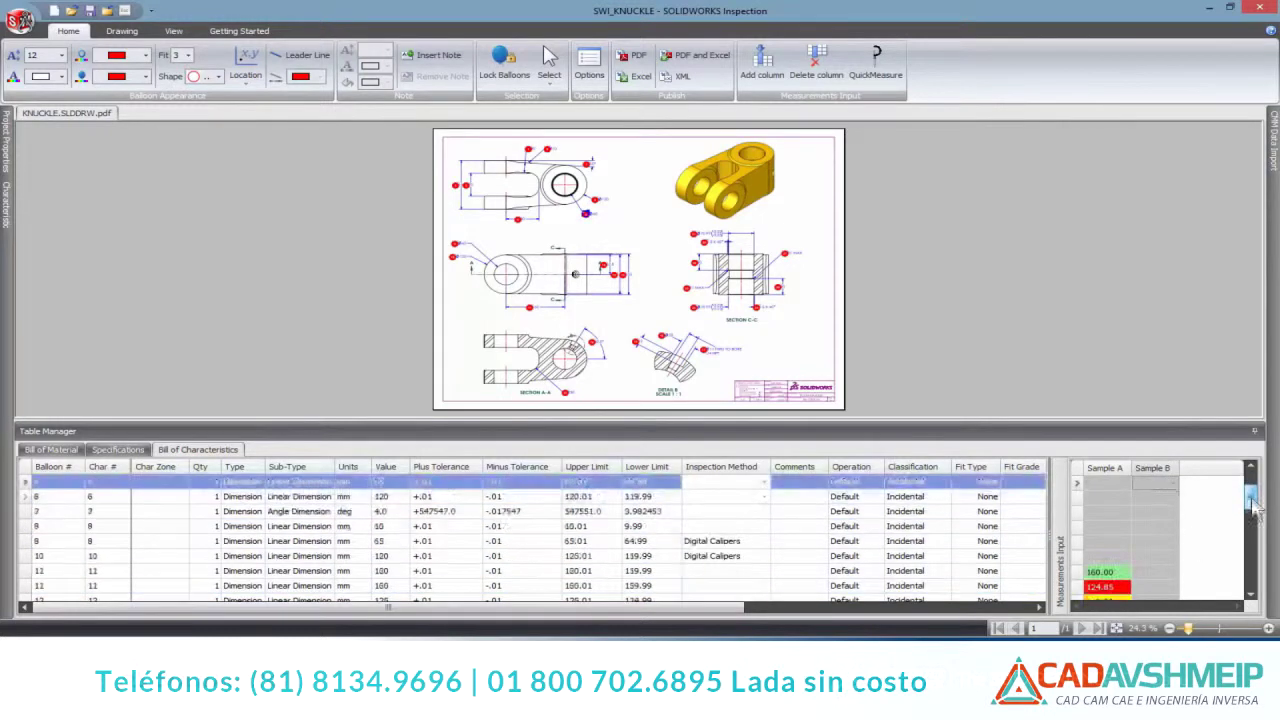
click(1148, 541)
text(159.95)
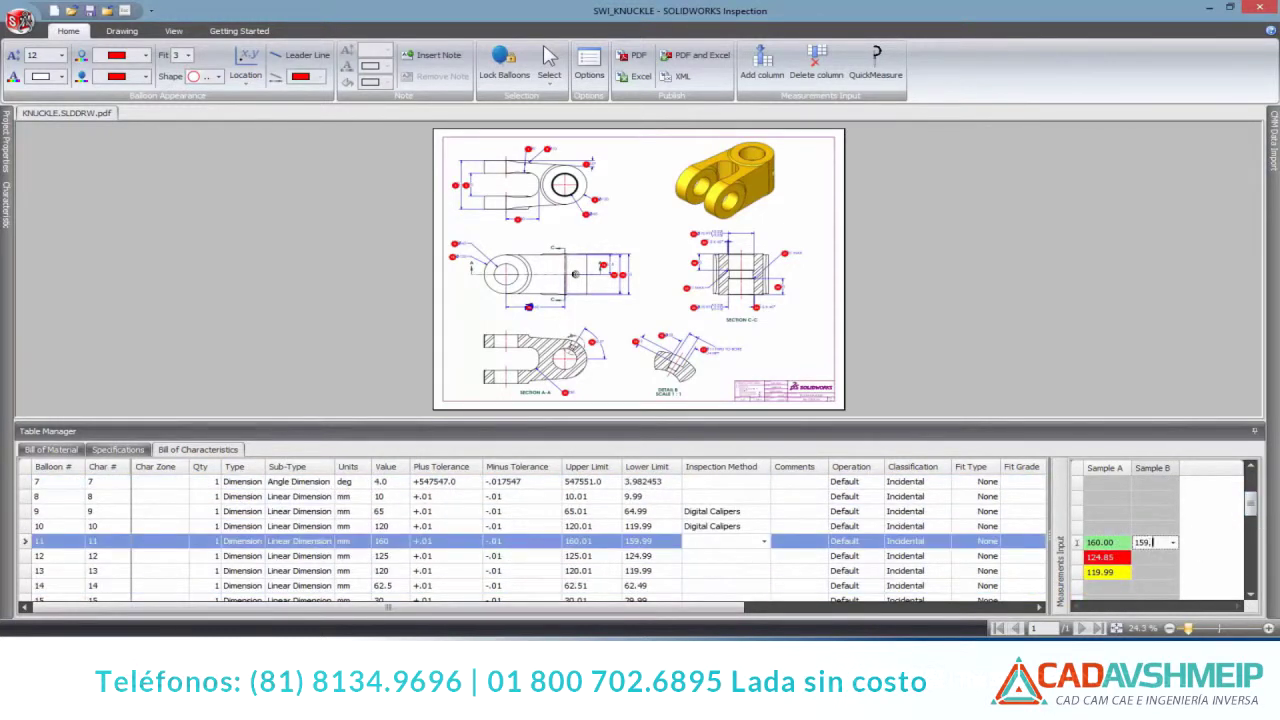
key(Return)
text(140.80)
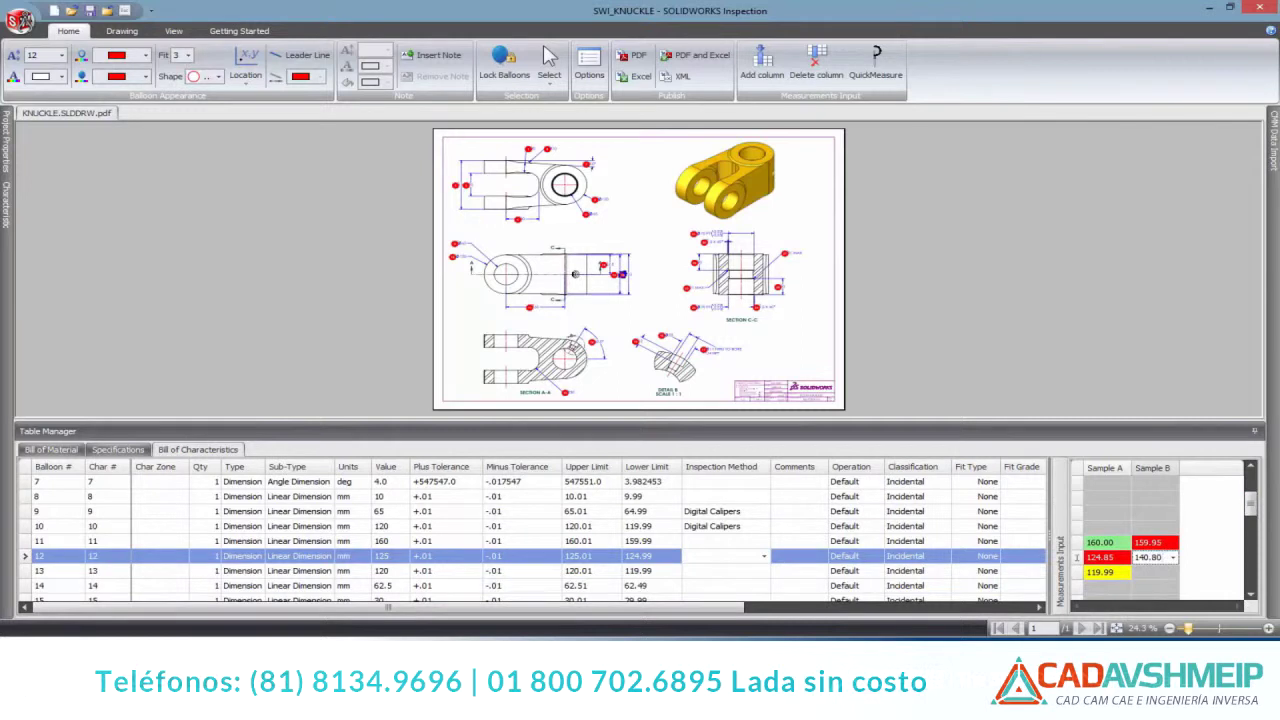
key(Return)
text(1)
key(Return)
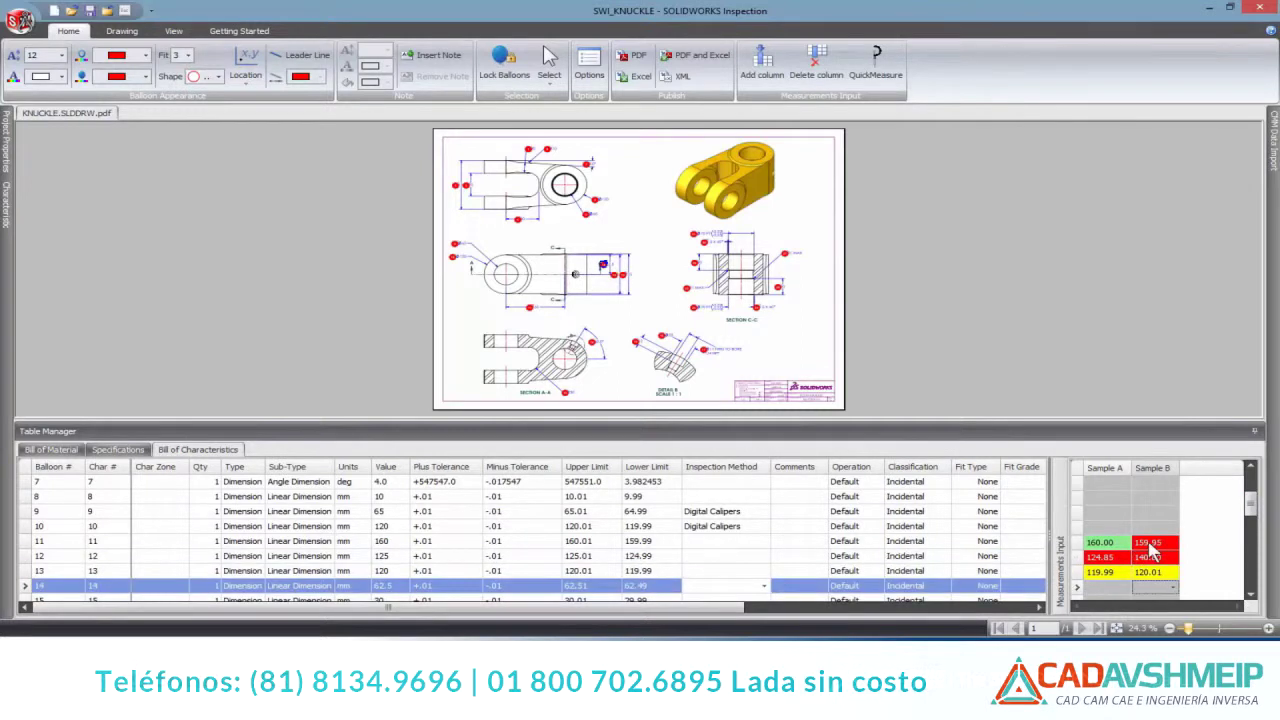